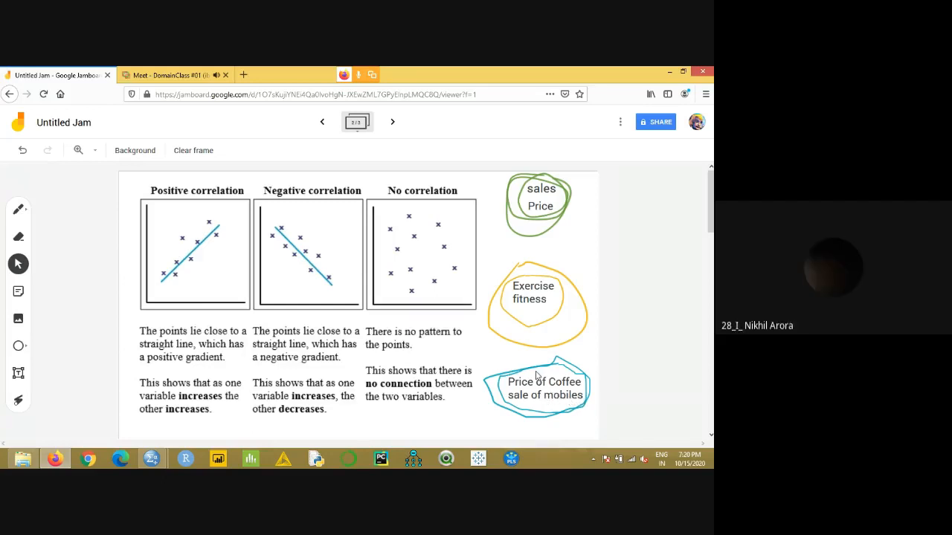
- Review the Jamboard frames on the regression equations, correlation types and R and R-square values
{"action": "left_click", "coordinate": [322, 122]}
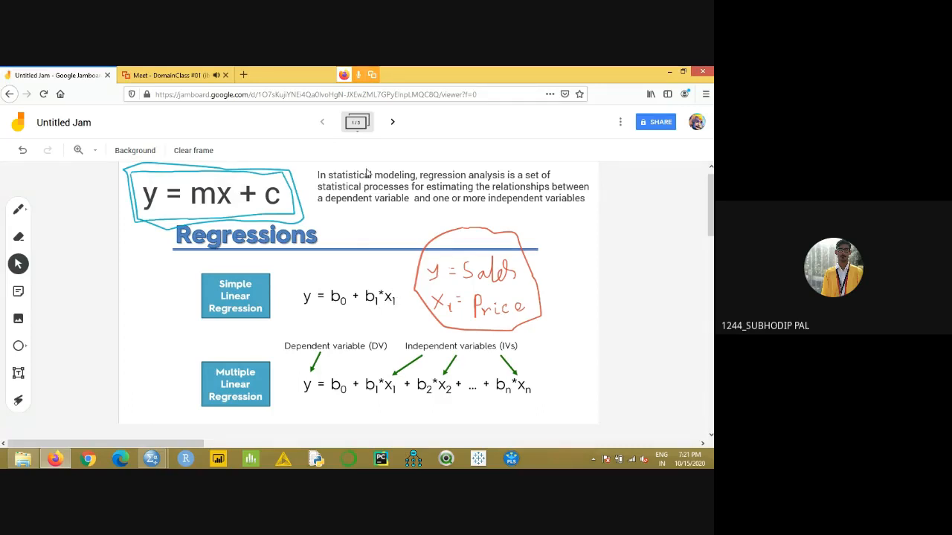
{"action": "left_click", "coordinate": [392, 122]}
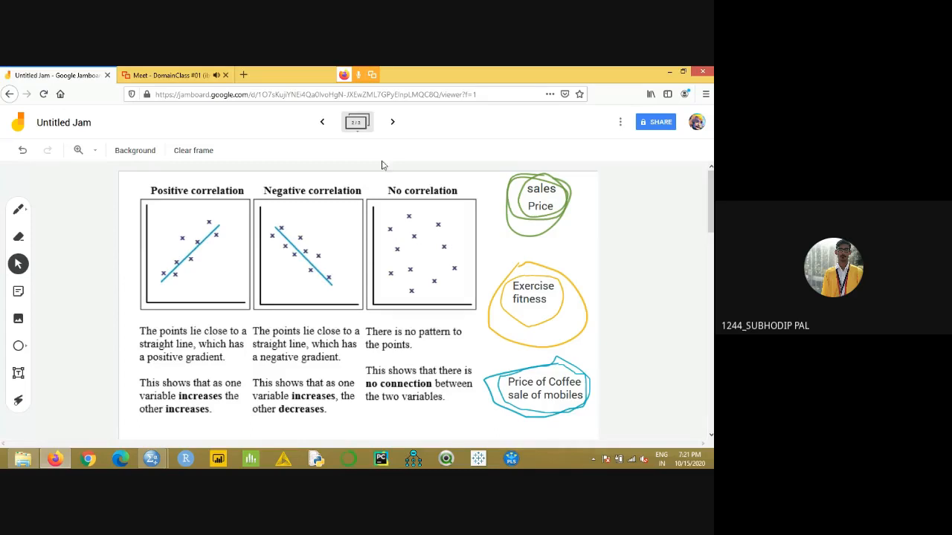
{"action": "left_click", "coordinate": [393, 123]}
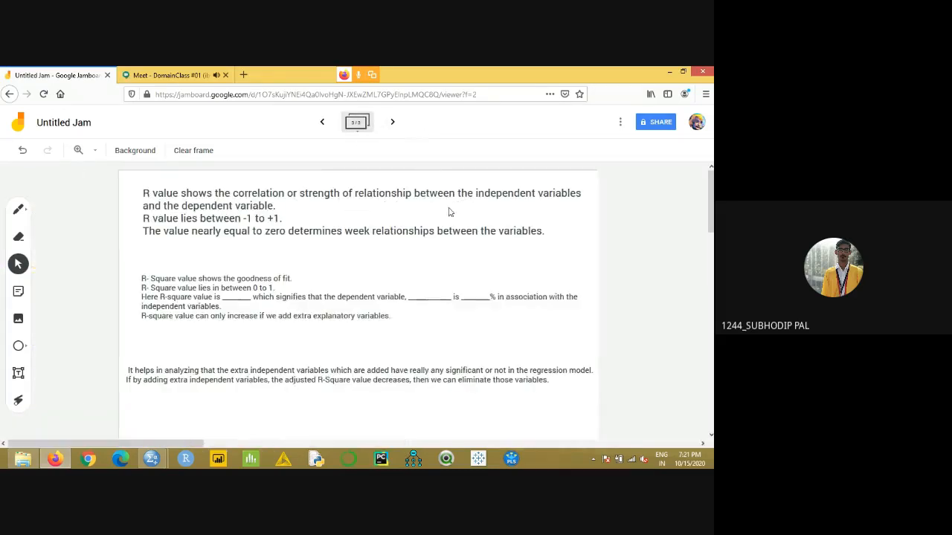
{"action": "left_click", "coordinate": [322, 124]}
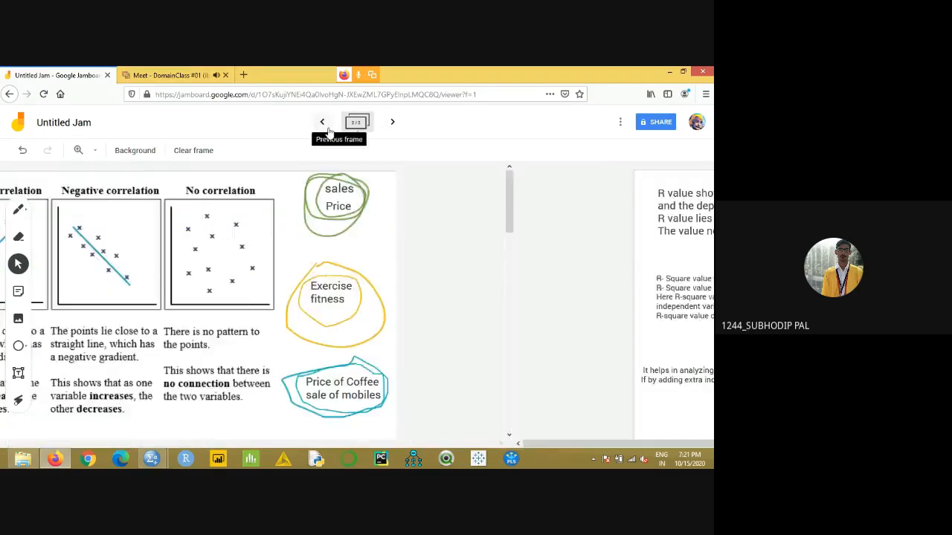
- Open the AdmissionData_SLR workbook from DATA SET > Regression_data on drive E: in Excel and maximize its window
{"action": "mouse_move", "coordinate": [22, 458]}
{"action": "left_click", "coordinate": [66, 405]}
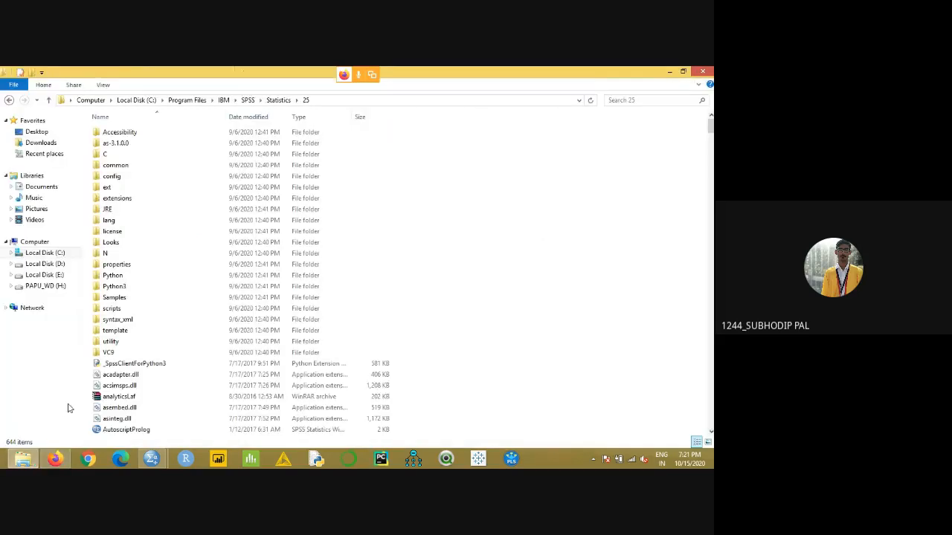
{"action": "left_click", "coordinate": [65, 275]}
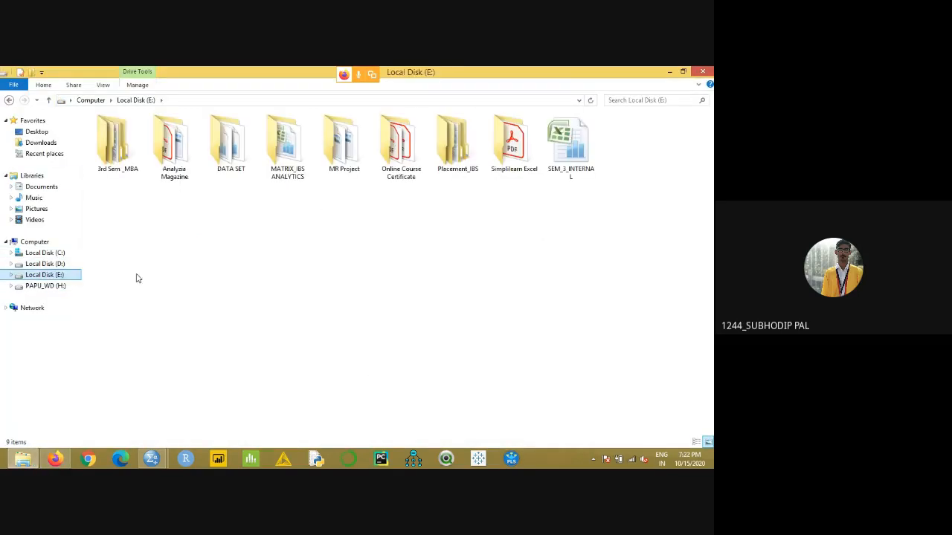
{"action": "double_click", "coordinate": [232, 148]}
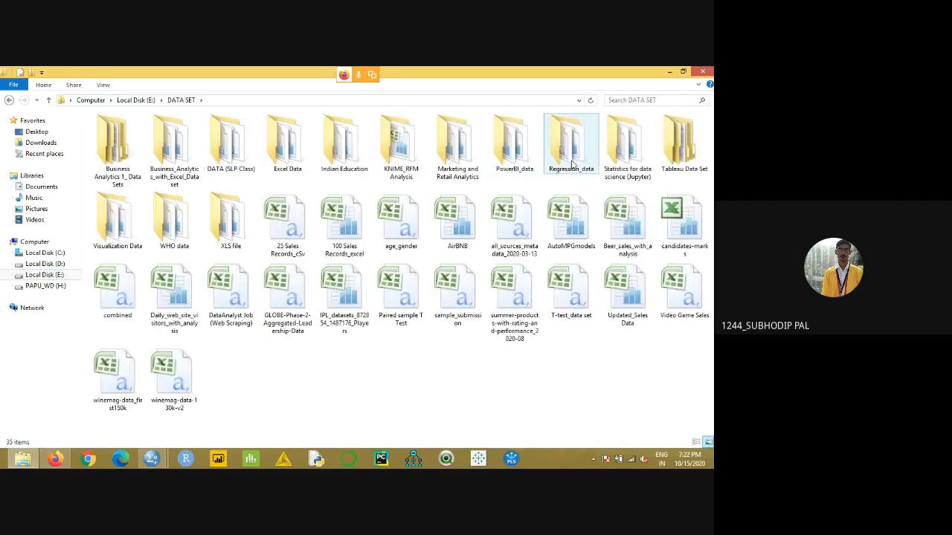
{"action": "double_click", "coordinate": [571, 145]}
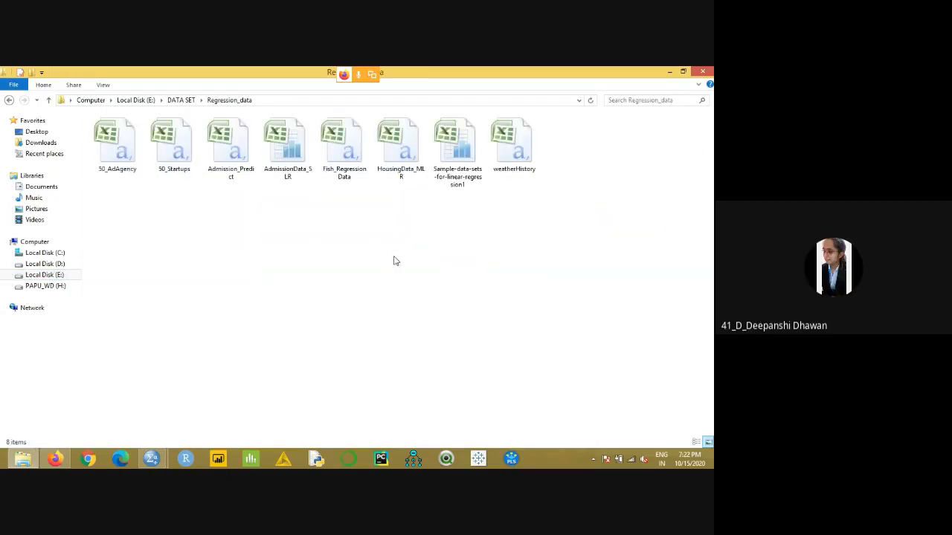
{"action": "double_click", "coordinate": [287, 177]}
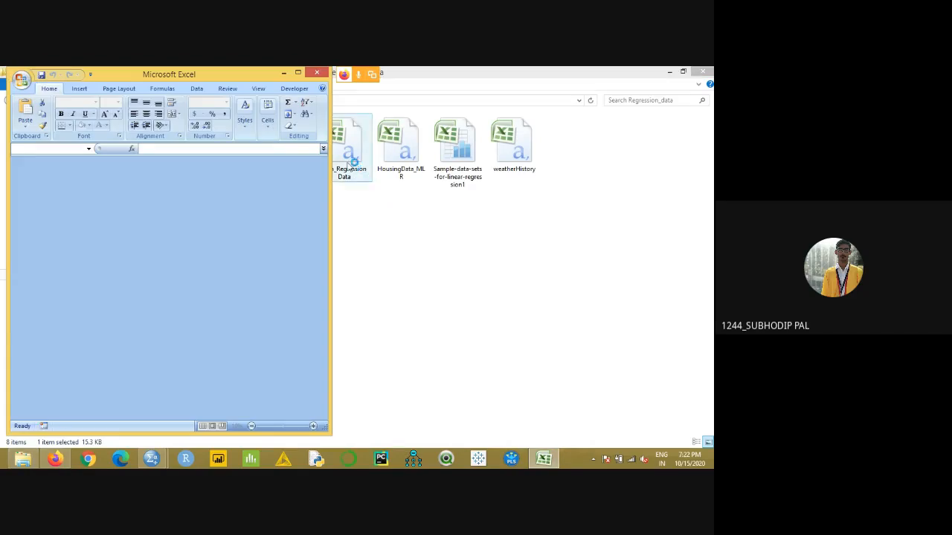
{"action": "left_click", "coordinate": [298, 72]}
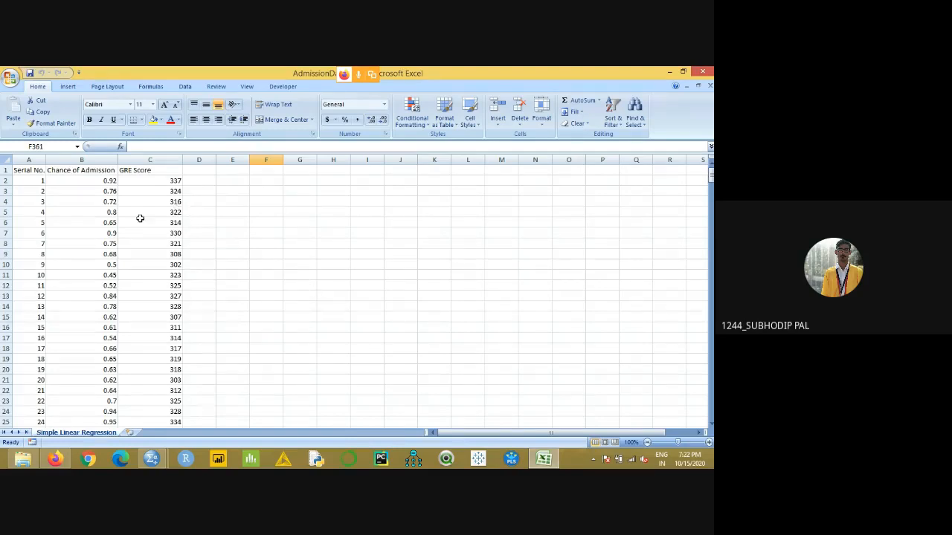
- Highlight the Chance of Admission and GRE Score headers in B1 and C1 with yellow fill
{"action": "left_click", "coordinate": [96, 171]}
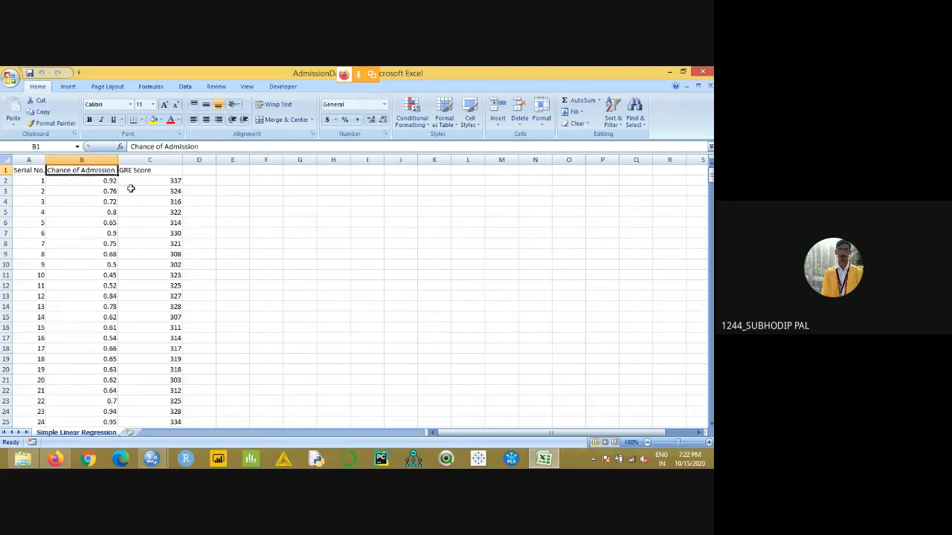
{"action": "left_click", "coordinate": [153, 120]}
{"action": "left_click", "coordinate": [159, 168]}
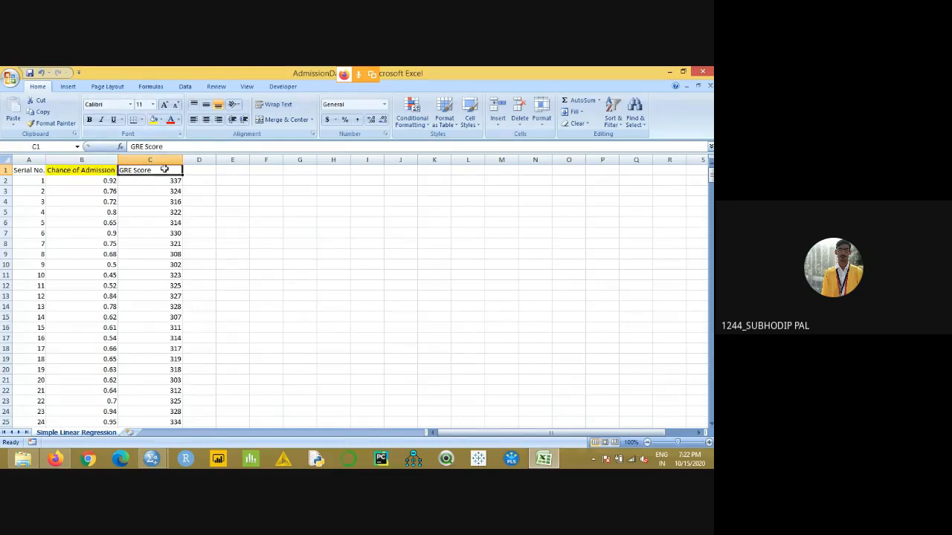
{"action": "left_click", "coordinate": [153, 119]}
{"action": "left_click", "coordinate": [272, 197]}
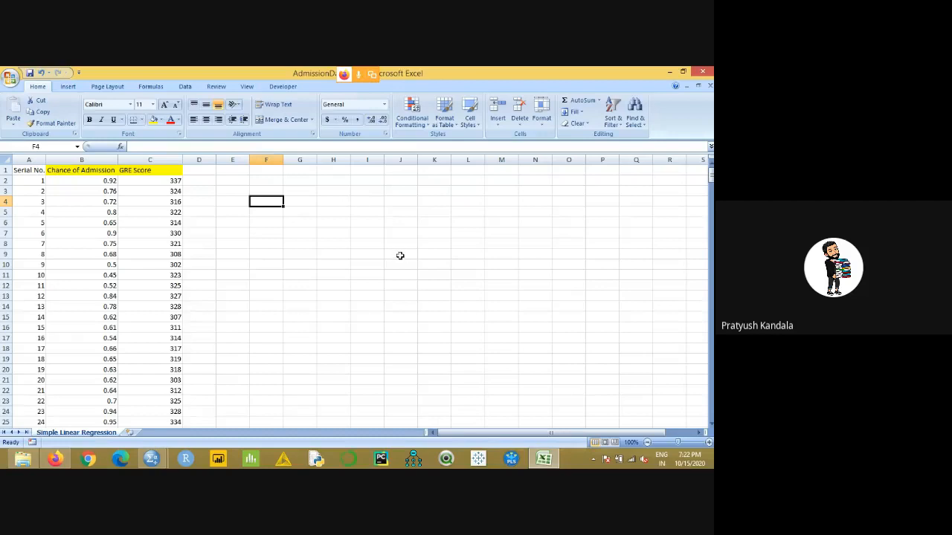
- Examine the GRE Score header and the first record's GRE score and chance of admission
{"action": "left_click", "coordinate": [172, 169]}
{"action": "left_click", "coordinate": [364, 224]}
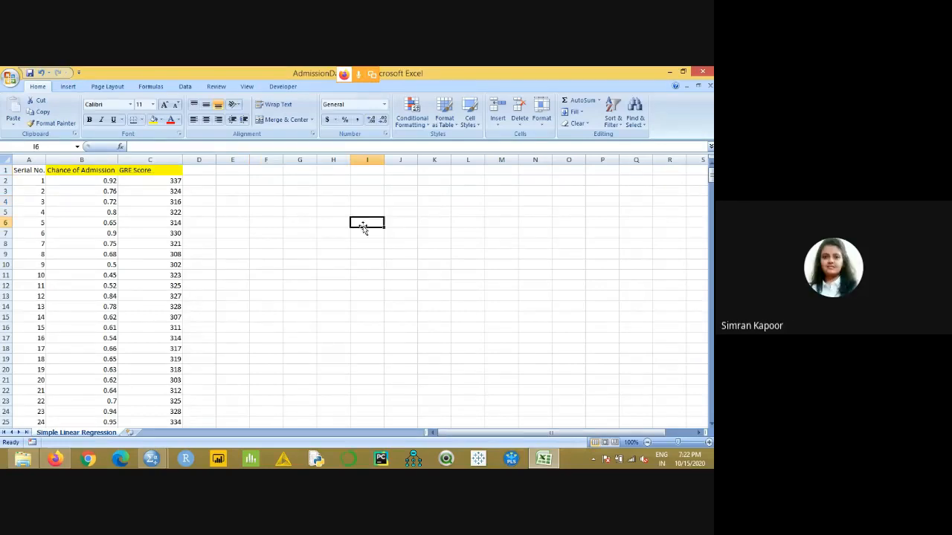
{"action": "left_click", "coordinate": [157, 171]}
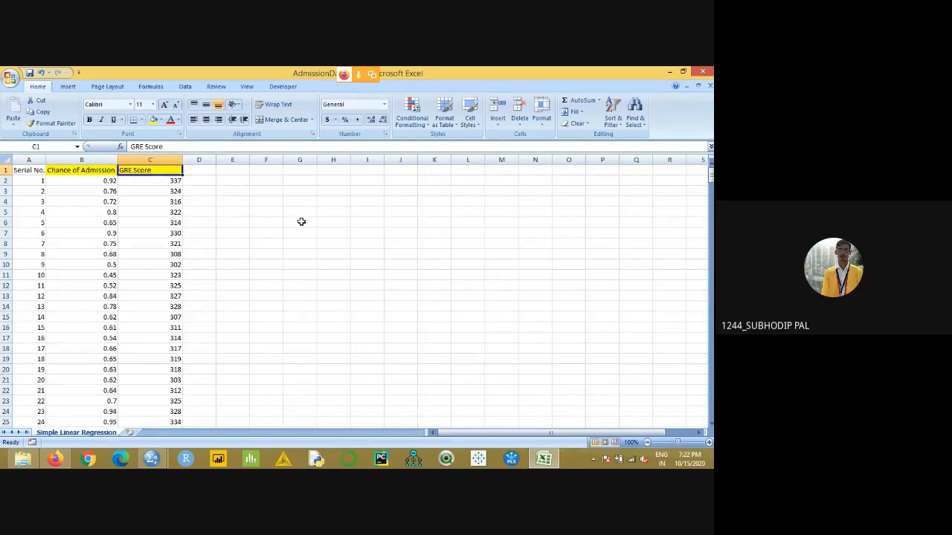
{"action": "left_click", "coordinate": [163, 183]}
{"action": "left_click", "coordinate": [113, 184]}
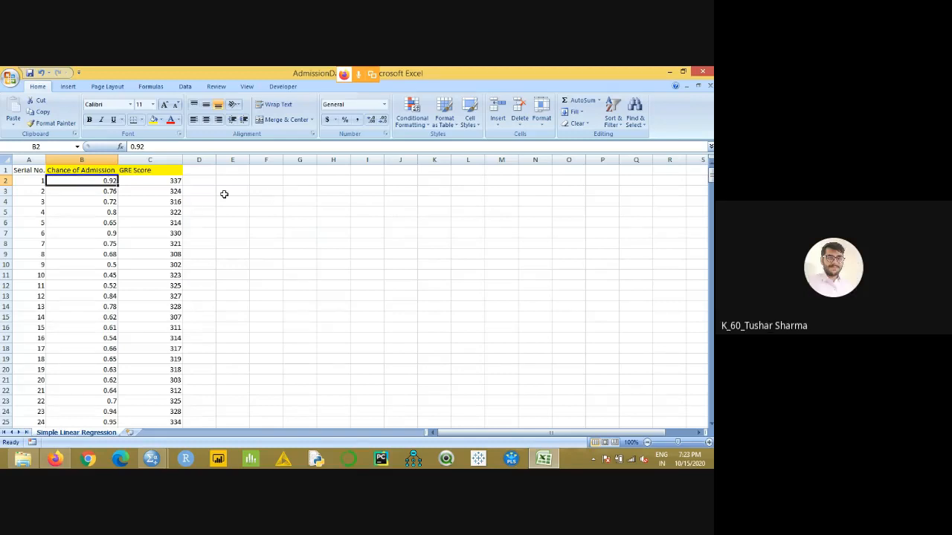
{"action": "left_click", "coordinate": [336, 211]}
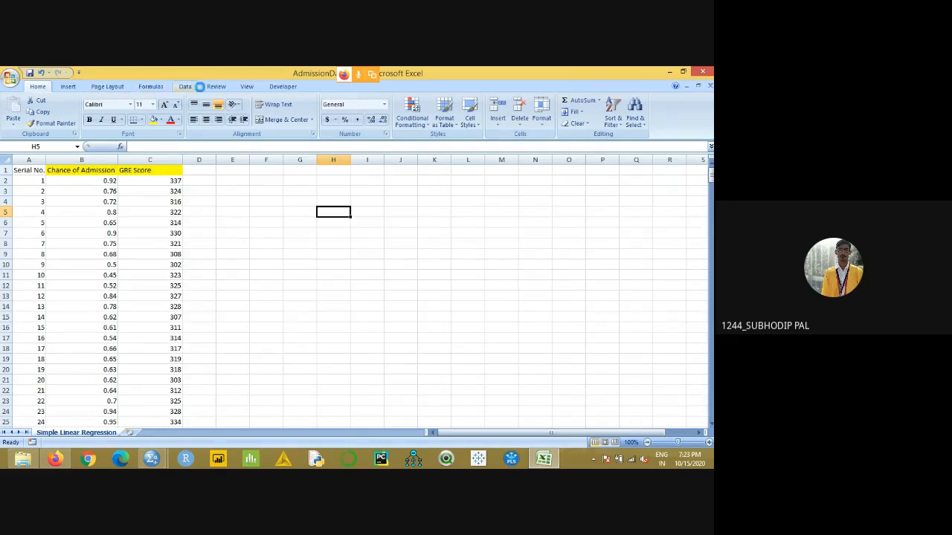
- Check in the Excel add-ins list whether Analysis ToolPak is enabled, and close the list without changes
{"action": "left_click", "coordinate": [184, 86]}
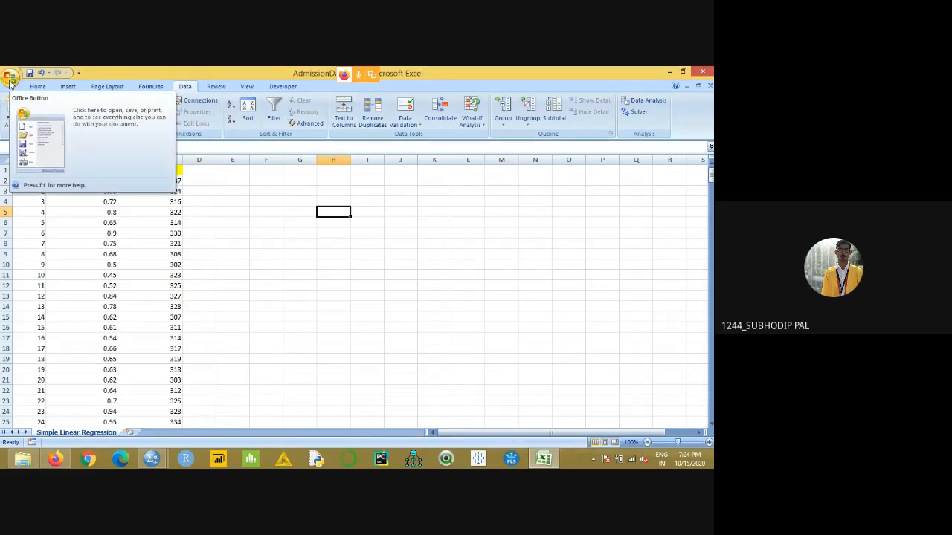
{"action": "left_click", "coordinate": [9, 79]}
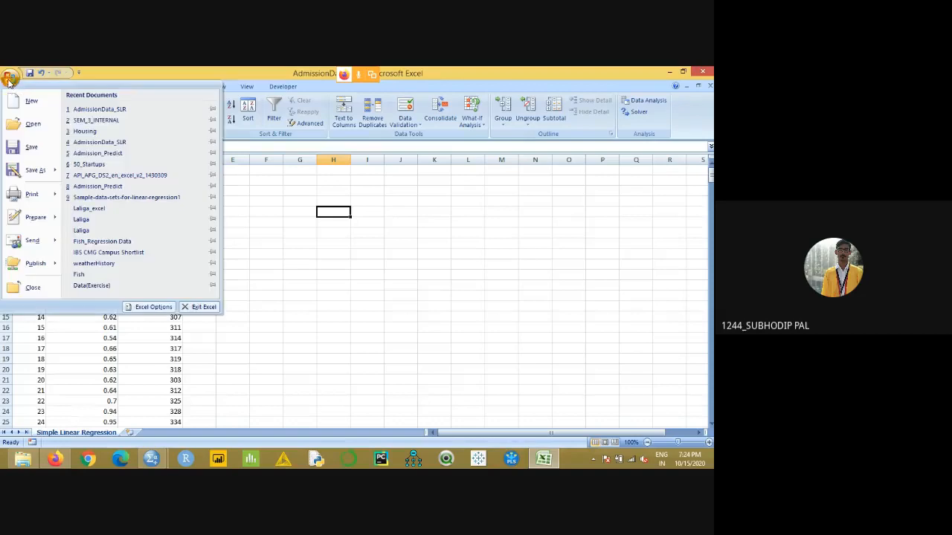
{"action": "left_click", "coordinate": [155, 308]}
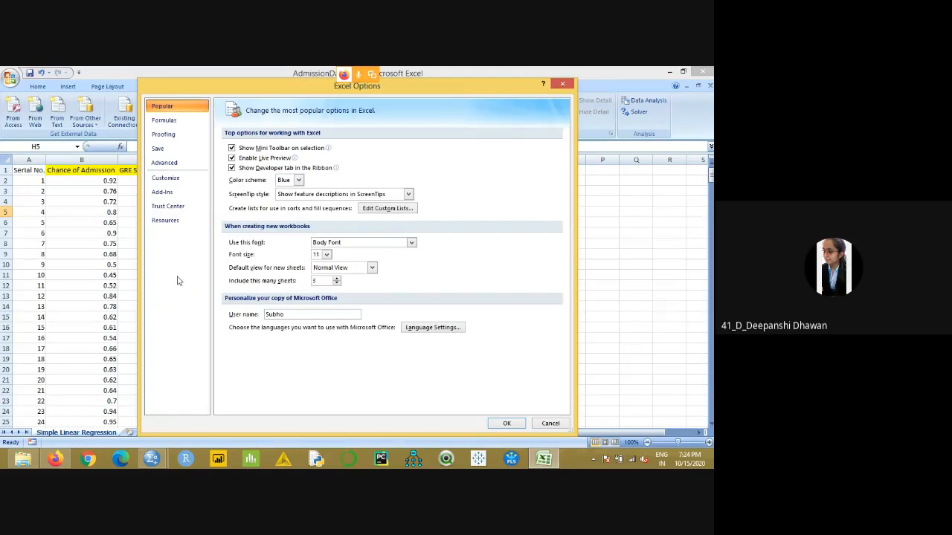
{"action": "left_click", "coordinate": [169, 195]}
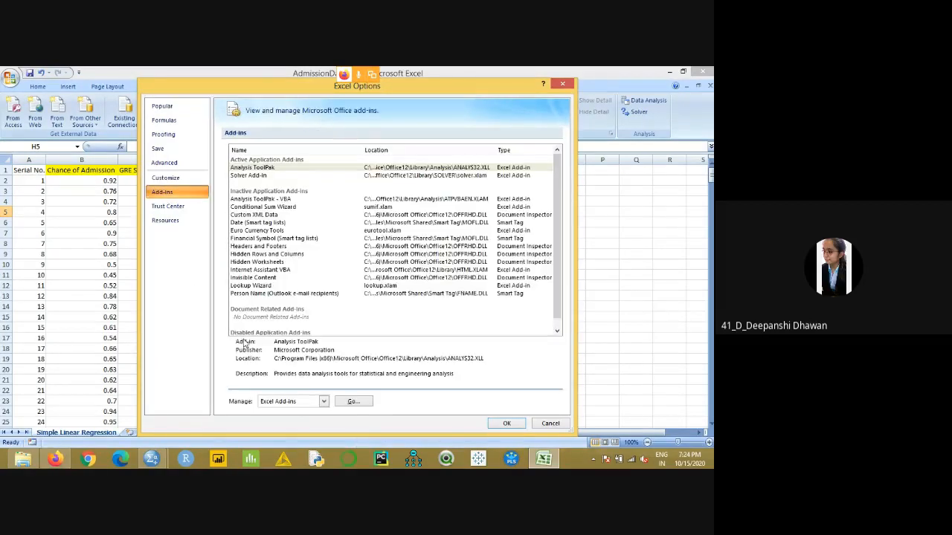
{"action": "left_click", "coordinate": [352, 401]}
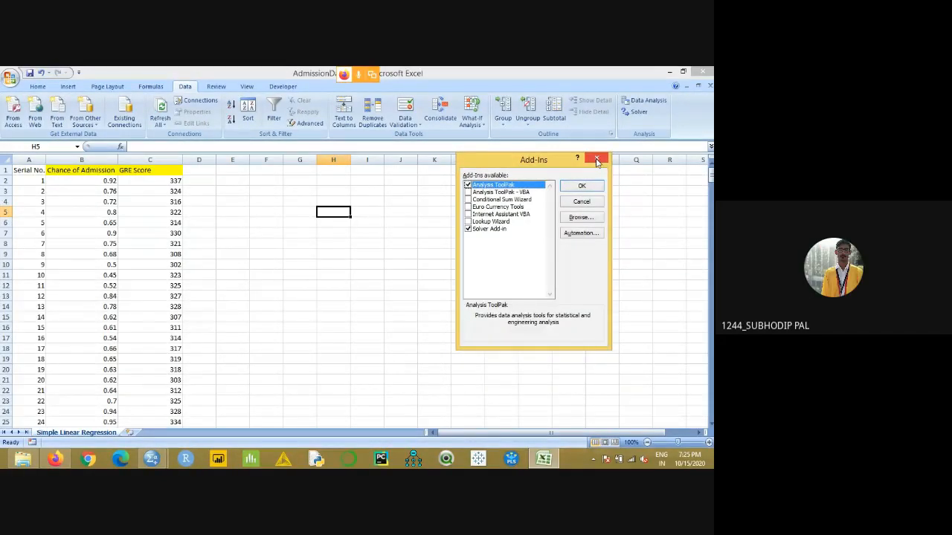
{"action": "left_click", "coordinate": [597, 160]}
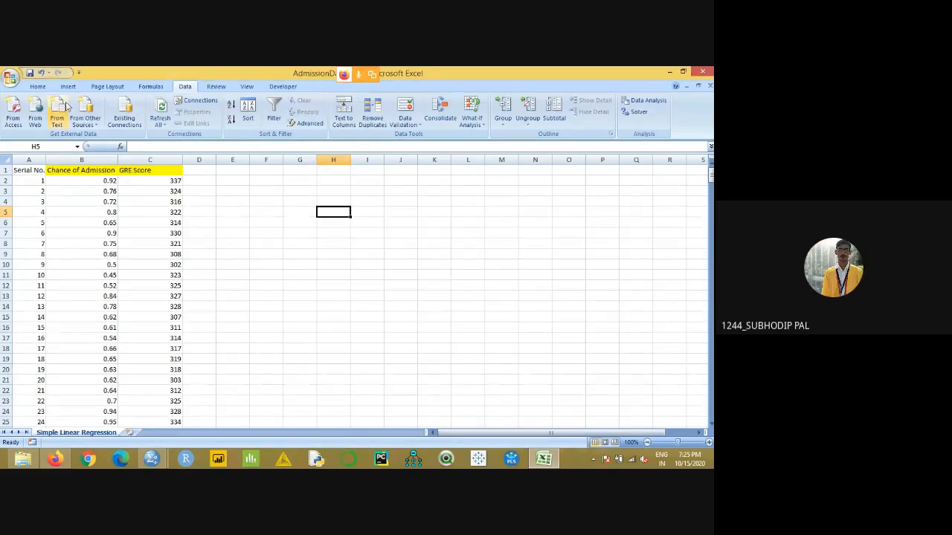
- Go through the Excel Options add-ins settings again to review the available Excel add-ins, and close them unchanged
{"action": "left_click", "coordinate": [9, 76]}
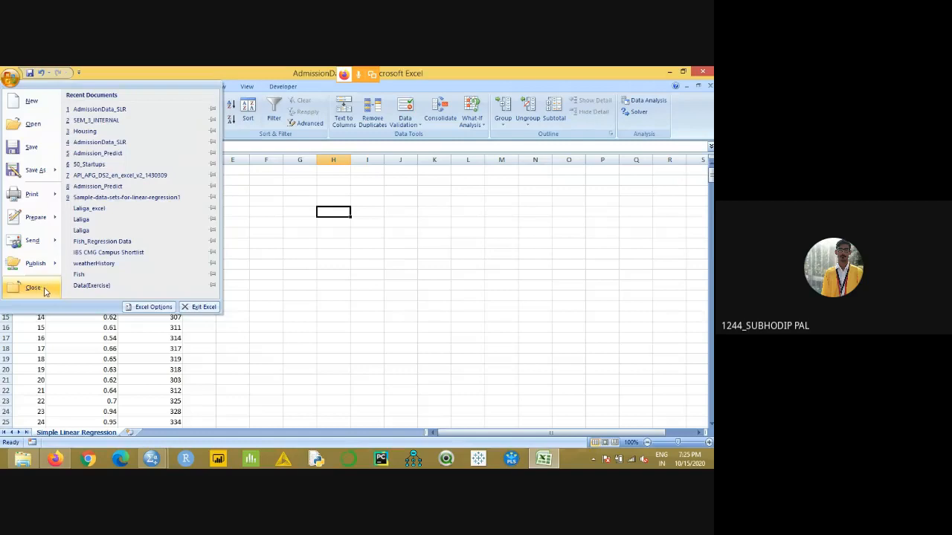
{"action": "left_click", "coordinate": [151, 307]}
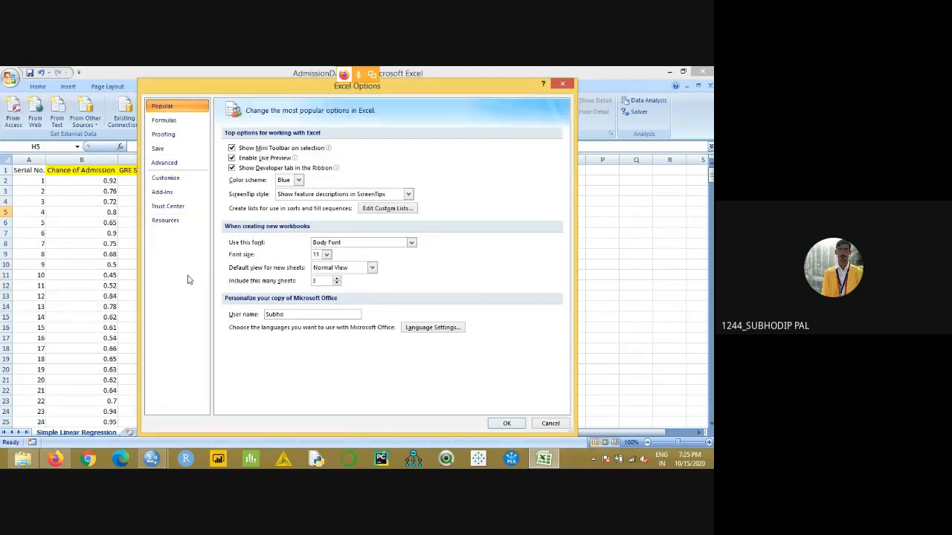
{"action": "left_click", "coordinate": [167, 195]}
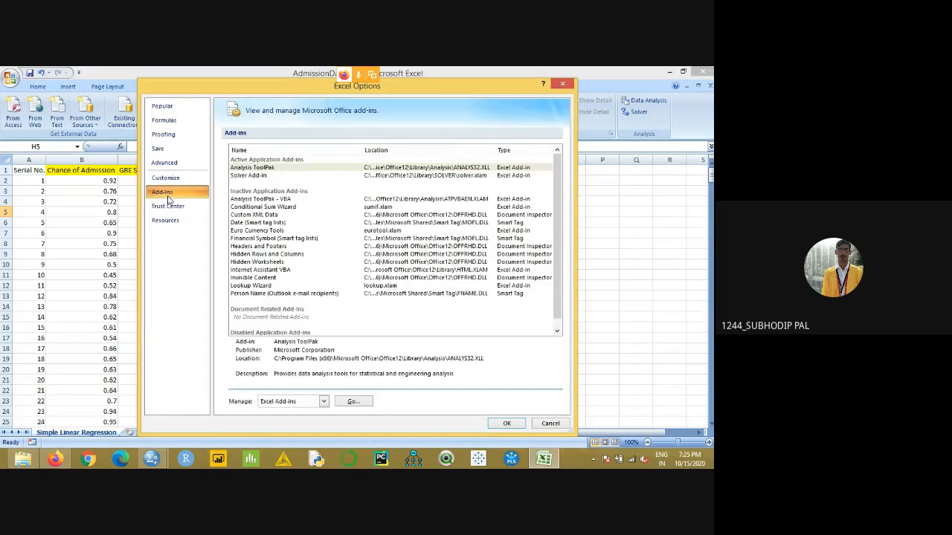
{"action": "left_click", "coordinate": [353, 401]}
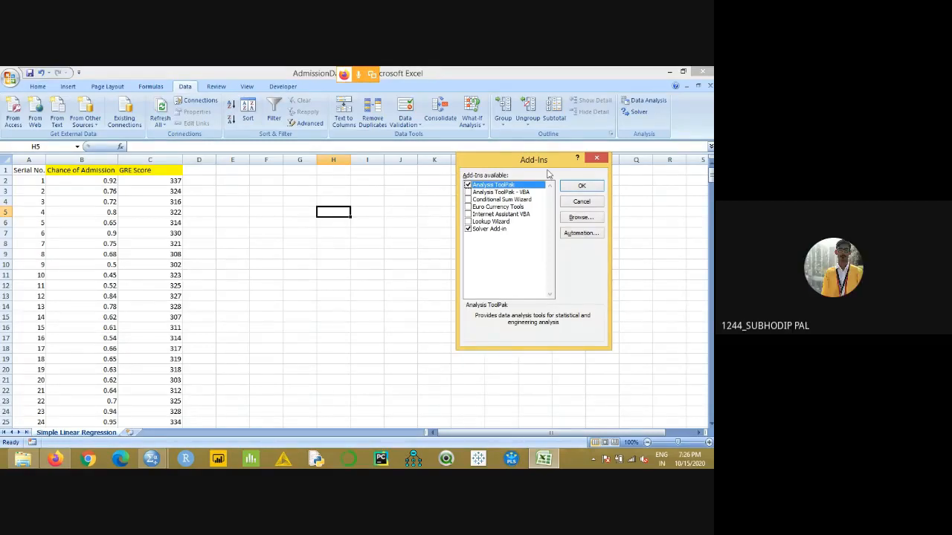
{"action": "left_click", "coordinate": [599, 160]}
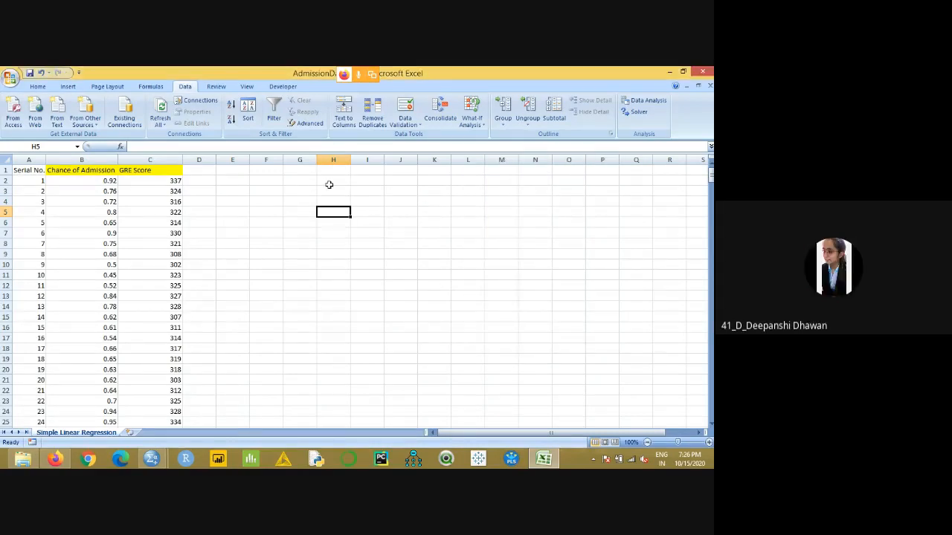
{"action": "left_click", "coordinate": [643, 101]}
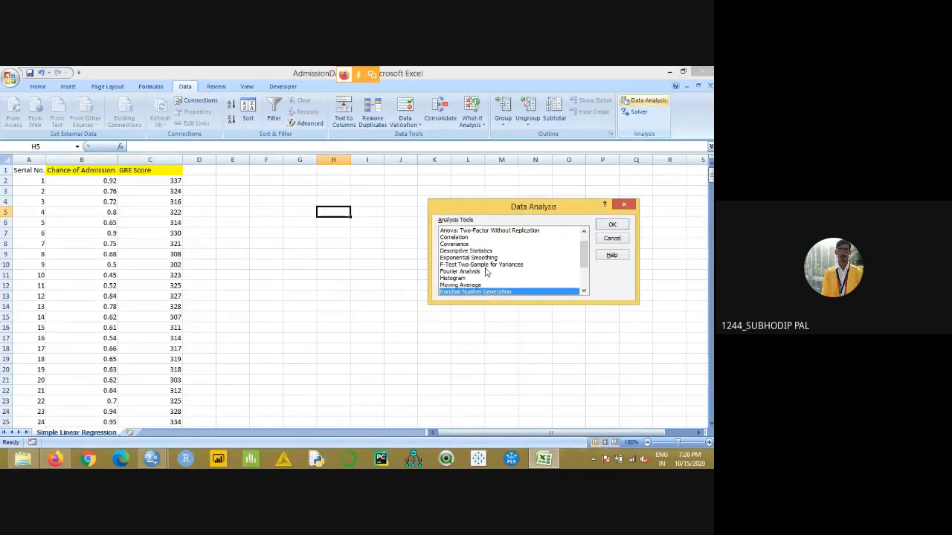
{"action": "scroll", "coordinate": [483, 265], "scroll_direction": "down", "scroll_amount": 1}
{"action": "scroll", "coordinate": [482, 265], "scroll_direction": "down", "scroll_amount": 1}
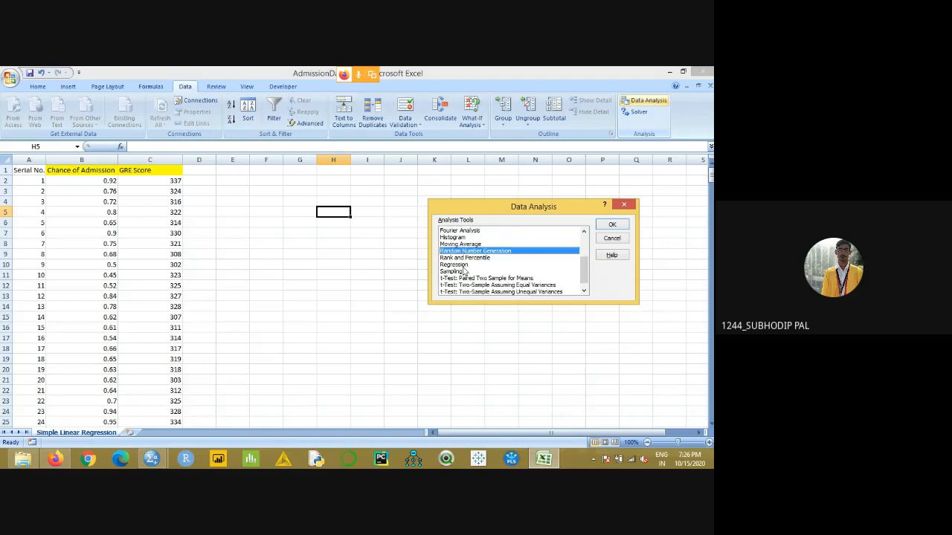
{"action": "left_click", "coordinate": [463, 265]}
{"action": "left_click", "coordinate": [610, 225]}
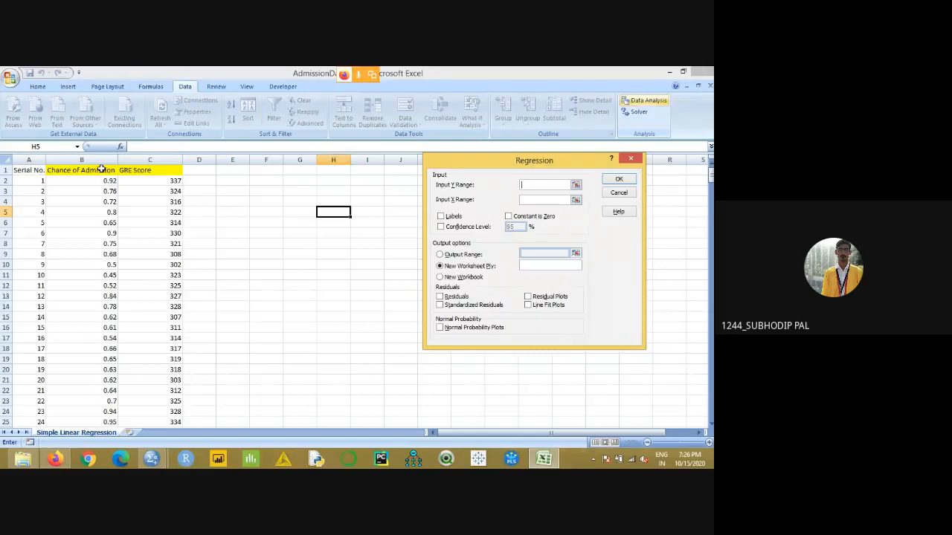
{"action": "left_click", "coordinate": [628, 162]}
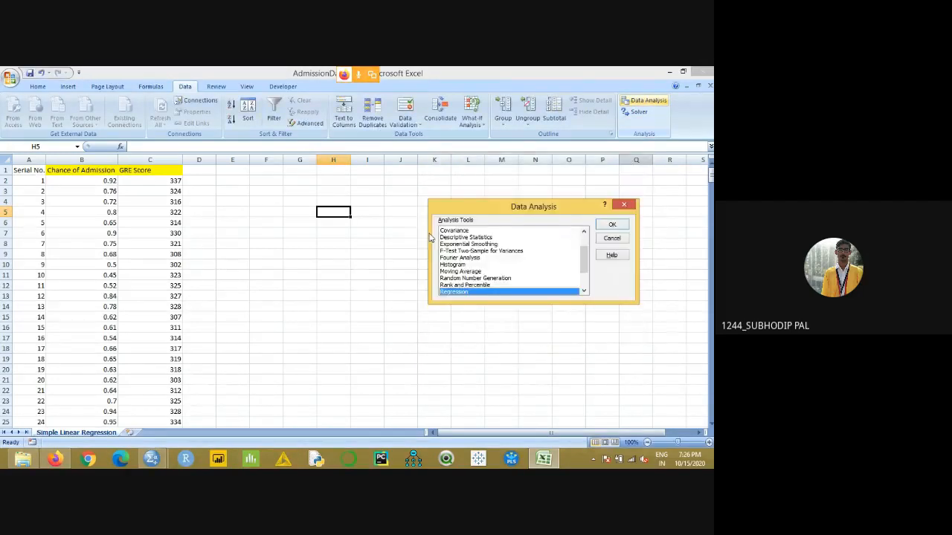
{"action": "left_click", "coordinate": [611, 238]}
- Locate the last record of the admission data and select its row to check where the data range ends
{"action": "scroll", "coordinate": [156, 290], "scroll_direction": "down", "scroll_amount": 10}
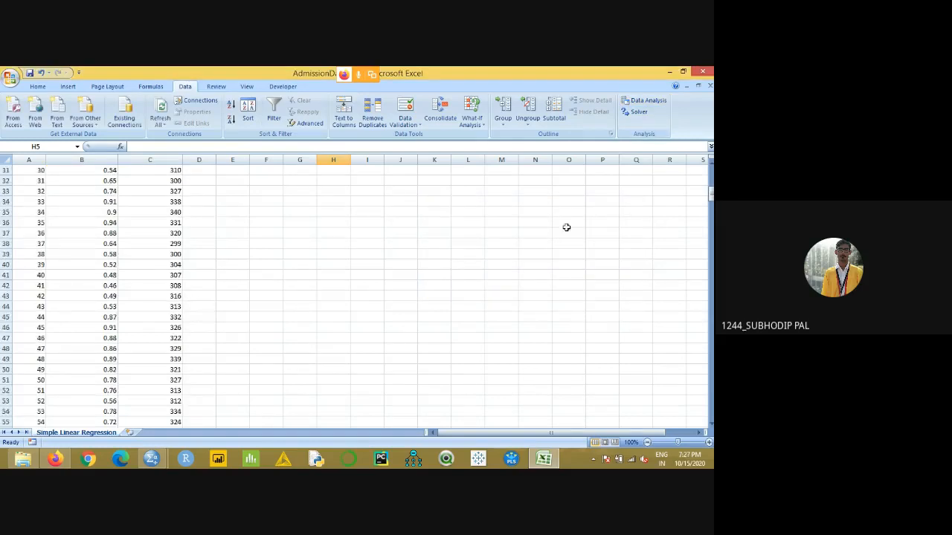
{"action": "left_click_drag", "start_coordinate": [711, 195], "coordinate": [711, 405]}
{"action": "left_click", "coordinate": [712, 426]}
{"action": "left_click", "coordinate": [712, 426]}
{"action": "left_click", "coordinate": [9, 401]}
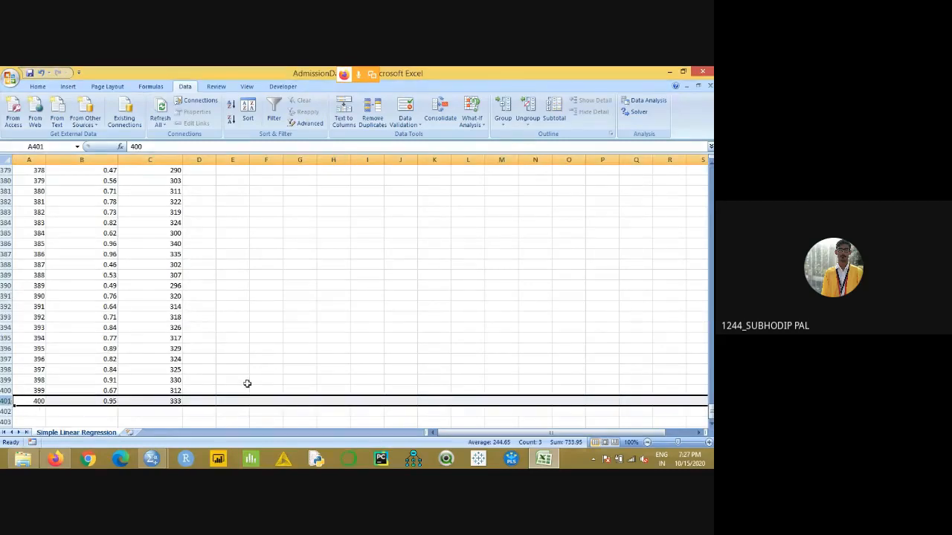
{"action": "left_click", "coordinate": [305, 337]}
{"action": "scroll", "coordinate": [308, 321], "scroll_direction": "up", "scroll_amount": 15}
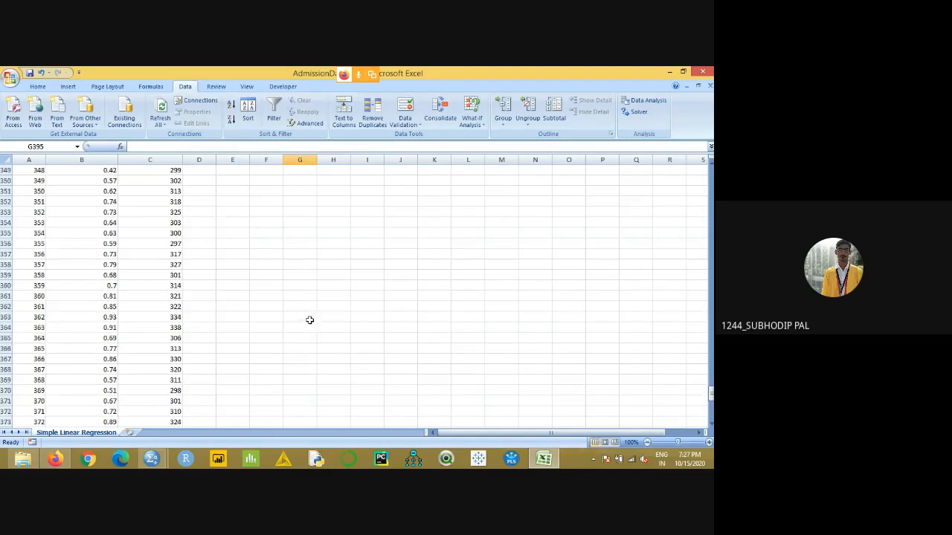
- Start the Regression analysis tool and set the Input Y Range to the Chance of Admission column, $B$1:$B$401
{"action": "left_click_drag", "start_coordinate": [710, 383], "coordinate": [709, 176]}
{"action": "left_click", "coordinate": [643, 100]}
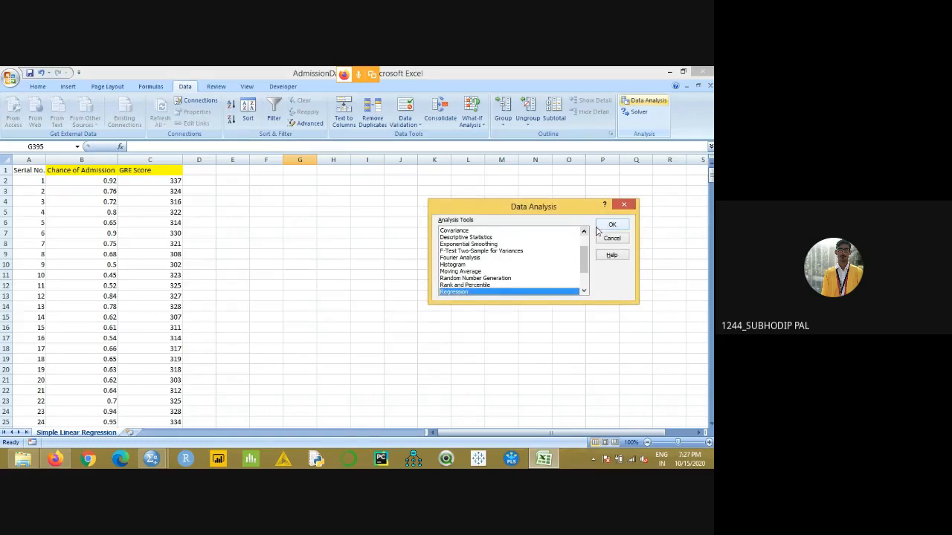
{"action": "left_click", "coordinate": [610, 226]}
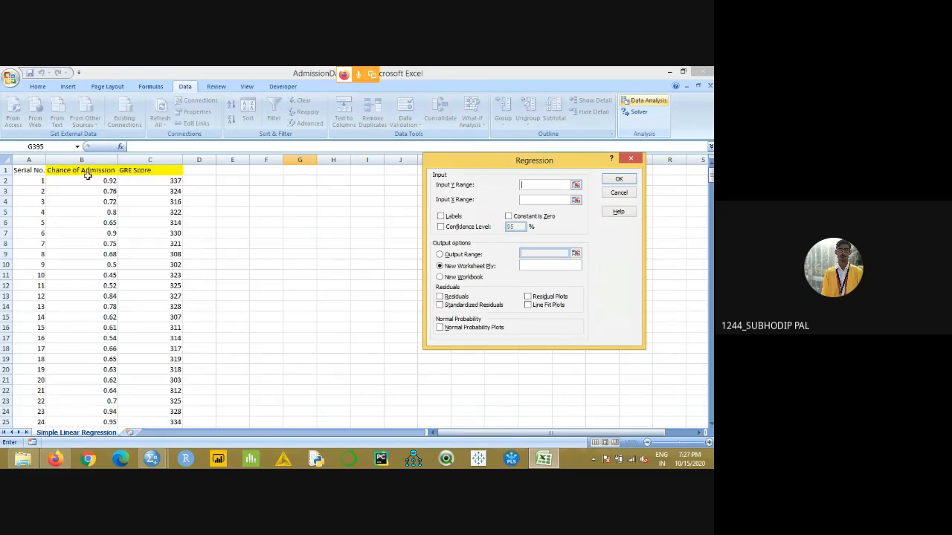
{"action": "left_click_drag", "start_coordinate": [83, 170], "coordinate": [84, 369]}
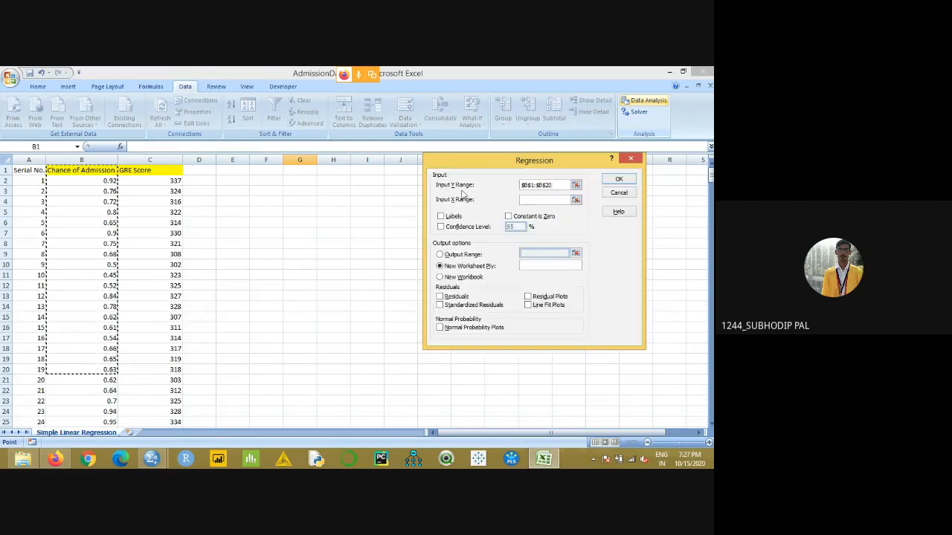
{"action": "left_click", "coordinate": [554, 184]}
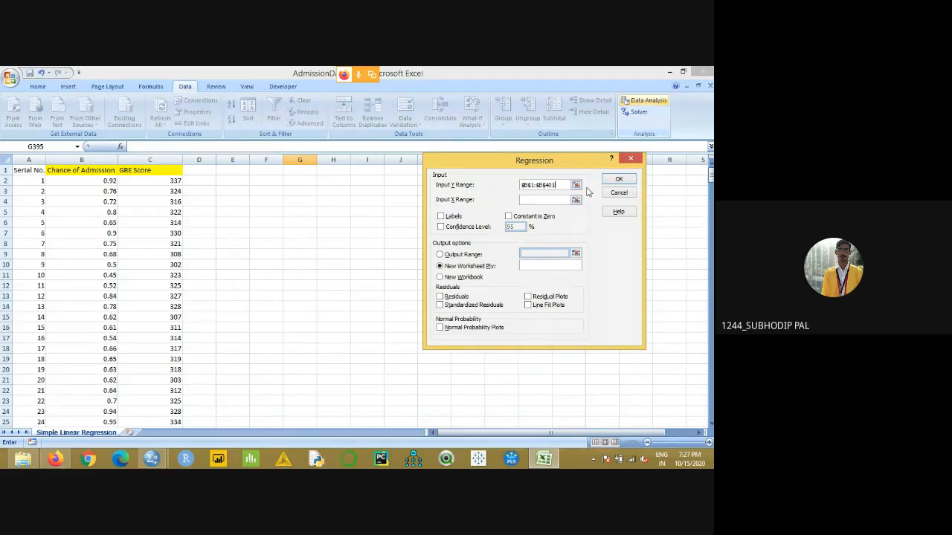
- Set the Input X Range to the GRE Score column, $C$1:$C$401, and run the regression with Labels enabled and output on a new worksheet
{"action": "left_click", "coordinate": [565, 200]}
{"action": "left_click_drag", "start_coordinate": [158, 171], "coordinate": [159, 338]}
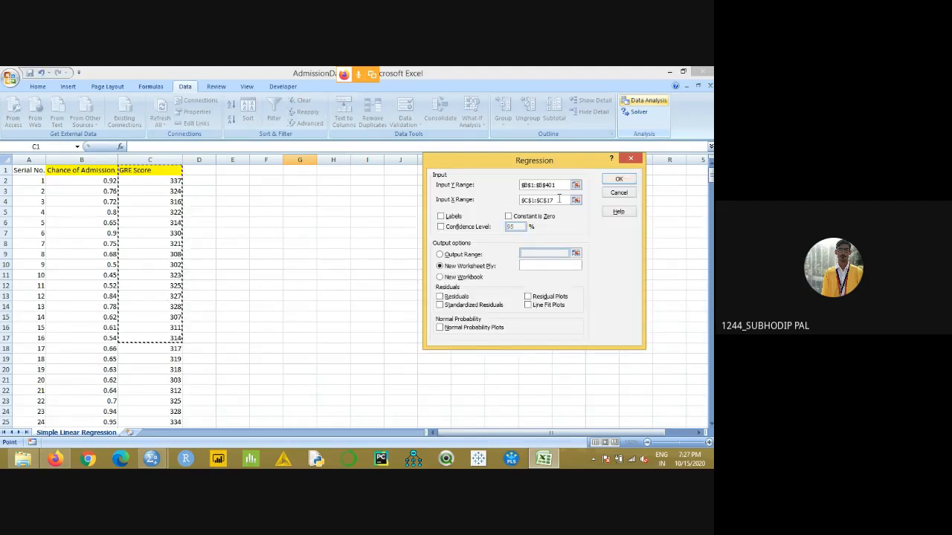
{"action": "key", "text": "BackSpace"}
{"action": "key", "text": "BackSpace"}
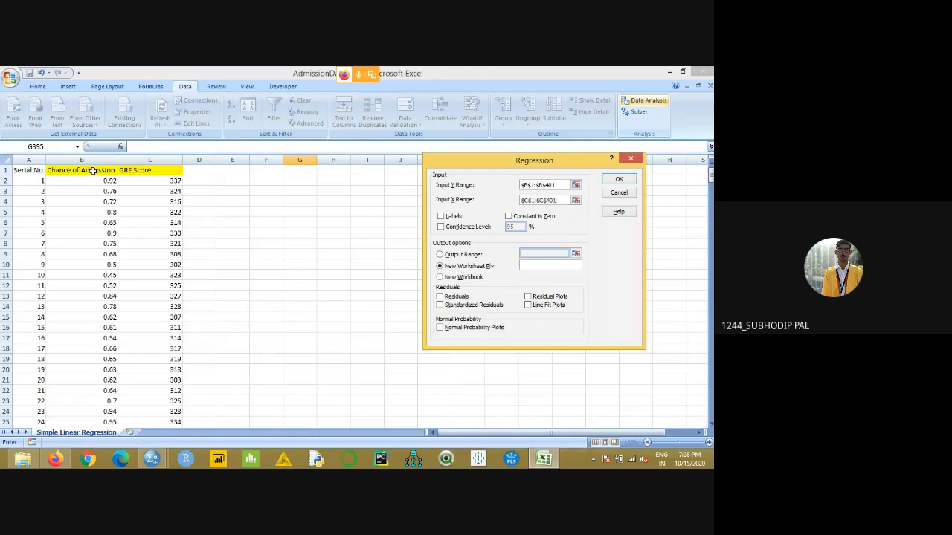
{"action": "left_click", "coordinate": [441, 215]}
{"action": "left_click", "coordinate": [617, 180]}
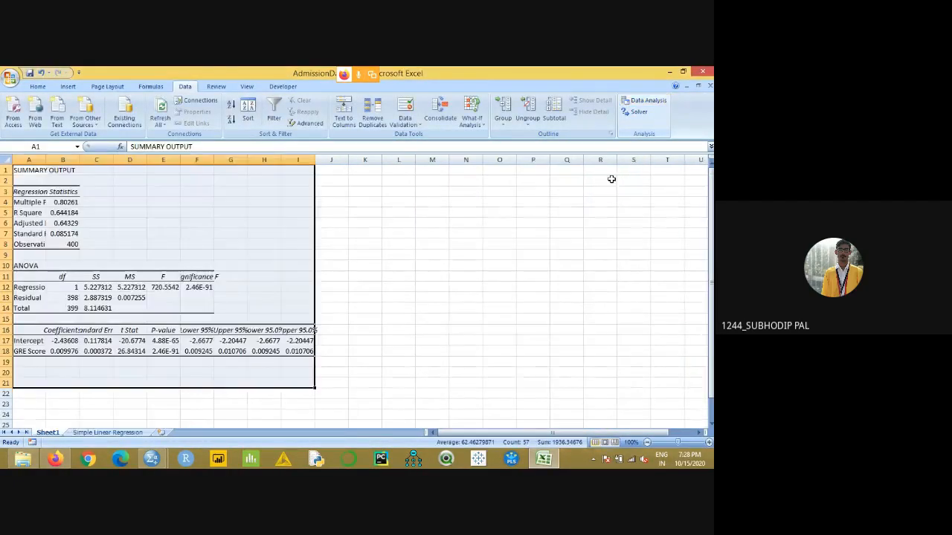
- Widen columns A, B, C, D and F of the regression summary output so their labels and values fit
{"action": "left_click", "coordinate": [407, 310]}
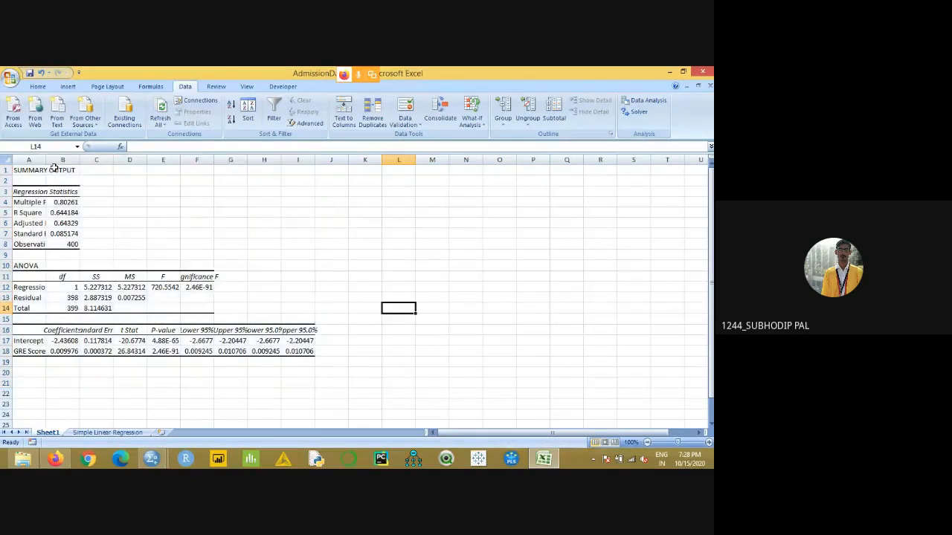
{"action": "left_click_drag", "start_coordinate": [45, 159], "coordinate": [287, 159]}
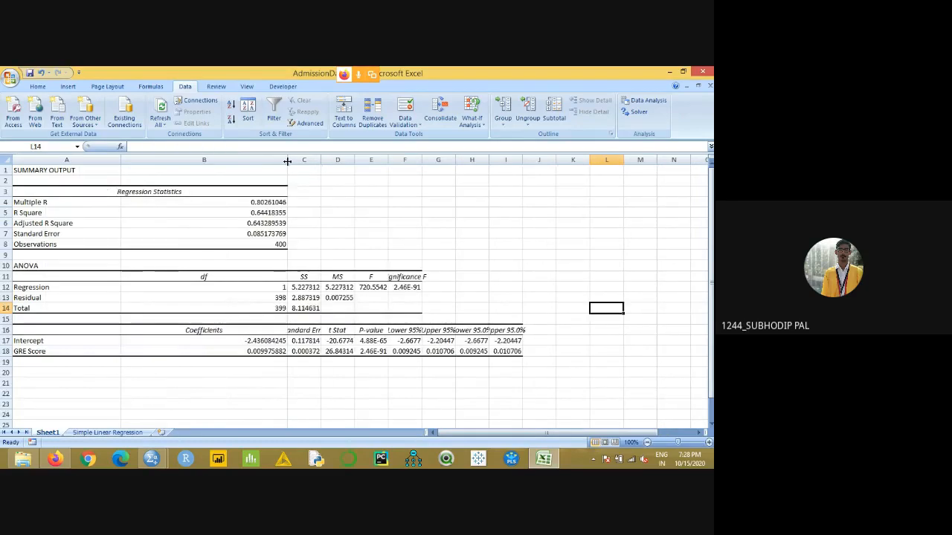
{"action": "left_click_drag", "start_coordinate": [353, 159], "coordinate": [383, 160]}
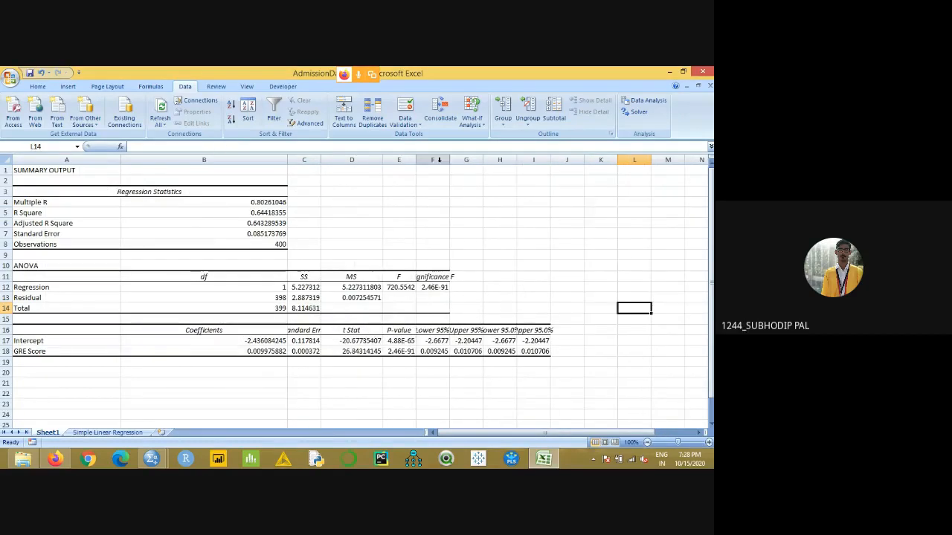
{"action": "left_click_drag", "start_coordinate": [449, 160], "coordinate": [520, 159]}
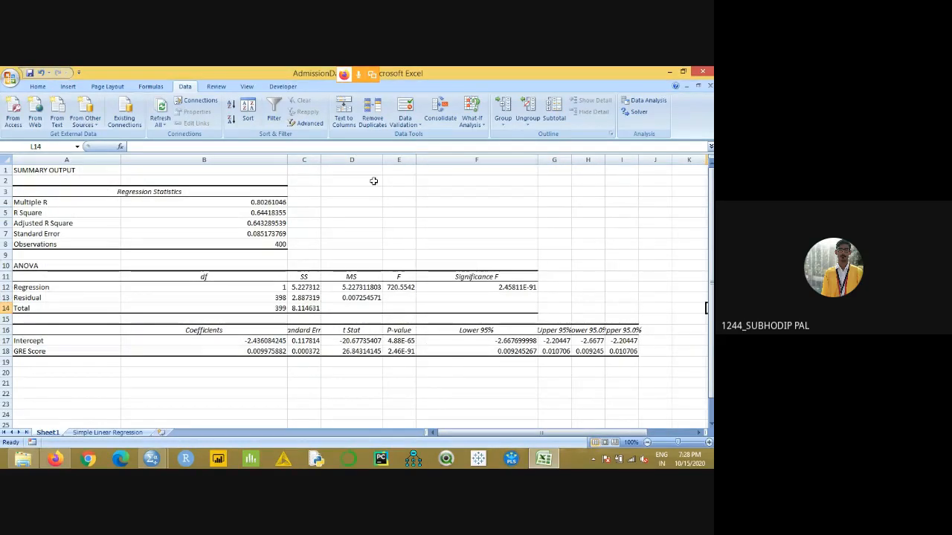
{"action": "left_click_drag", "start_coordinate": [321, 160], "coordinate": [363, 160]}
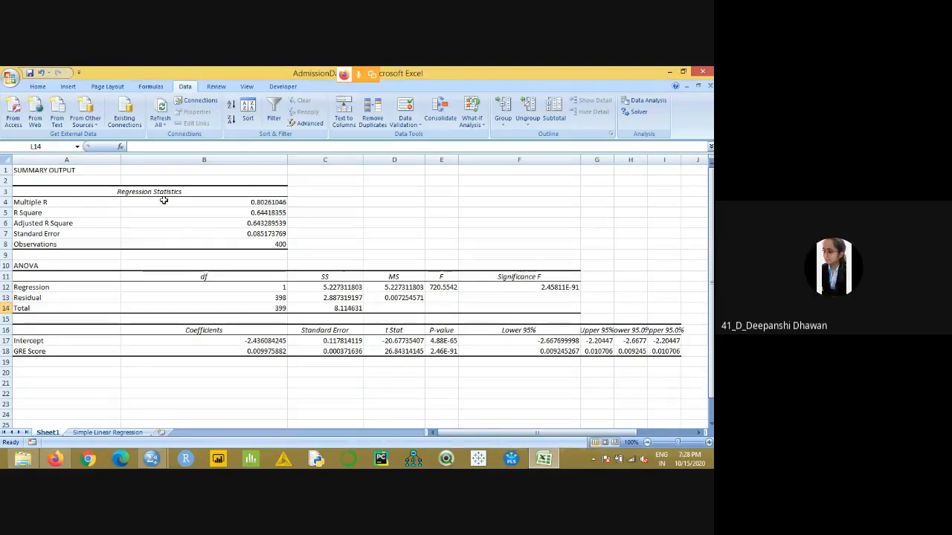
- Highlight the ANOVA table, A10:F14, with a yellow fill
{"action": "left_click_drag", "start_coordinate": [27, 266], "coordinate": [557, 306]}
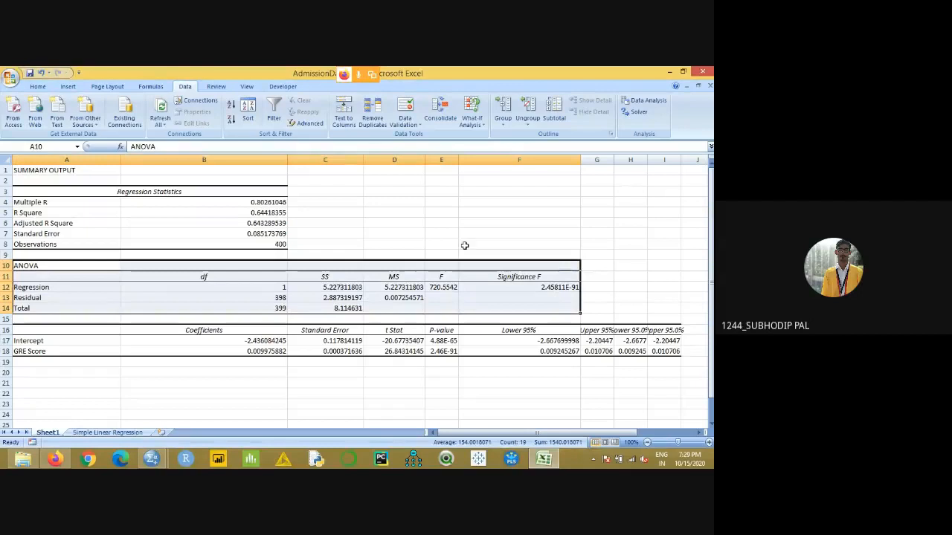
{"action": "left_click", "coordinate": [45, 89]}
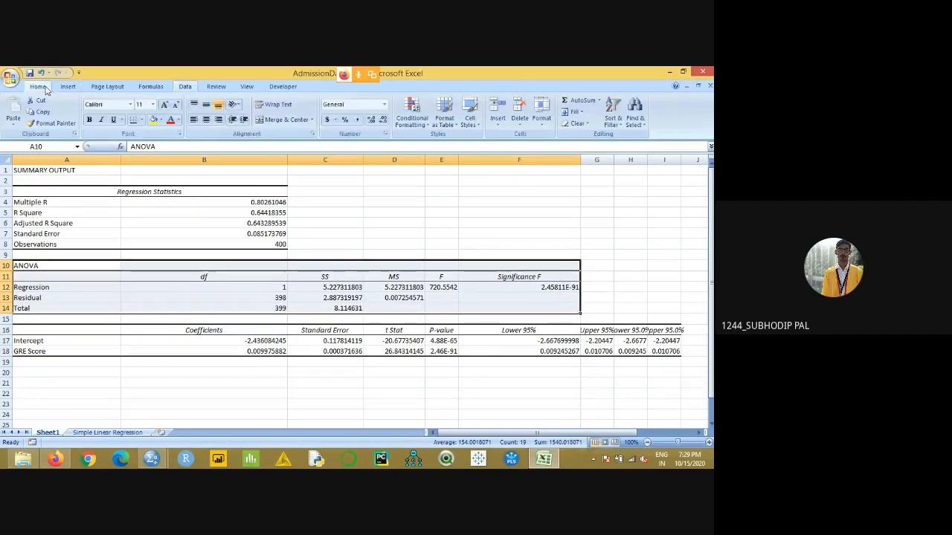
{"action": "left_click", "coordinate": [152, 119]}
{"action": "left_click", "coordinate": [394, 191]}
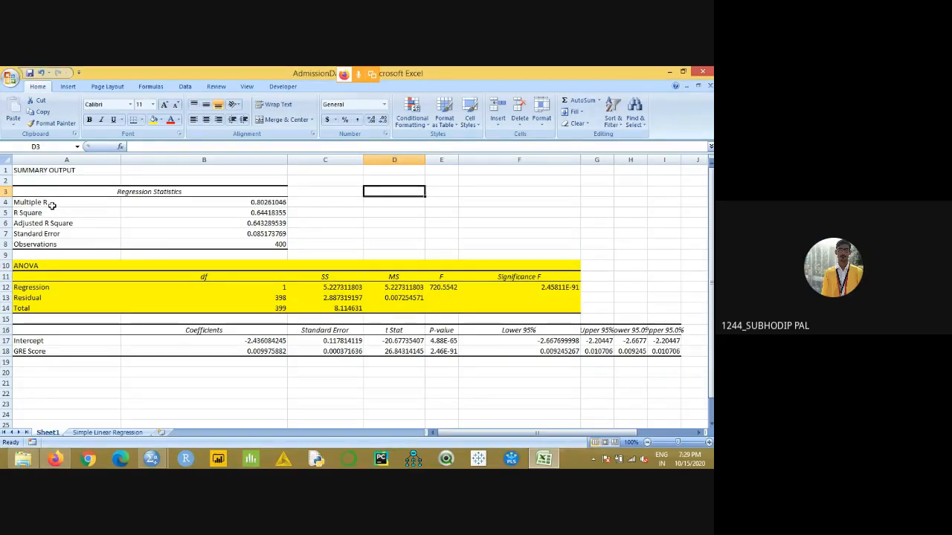
- Fill the Multiple R, R Square and Adjusted R Square rows, A4:B6, with light olive green
{"action": "left_click_drag", "start_coordinate": [52, 206], "coordinate": [238, 221]}
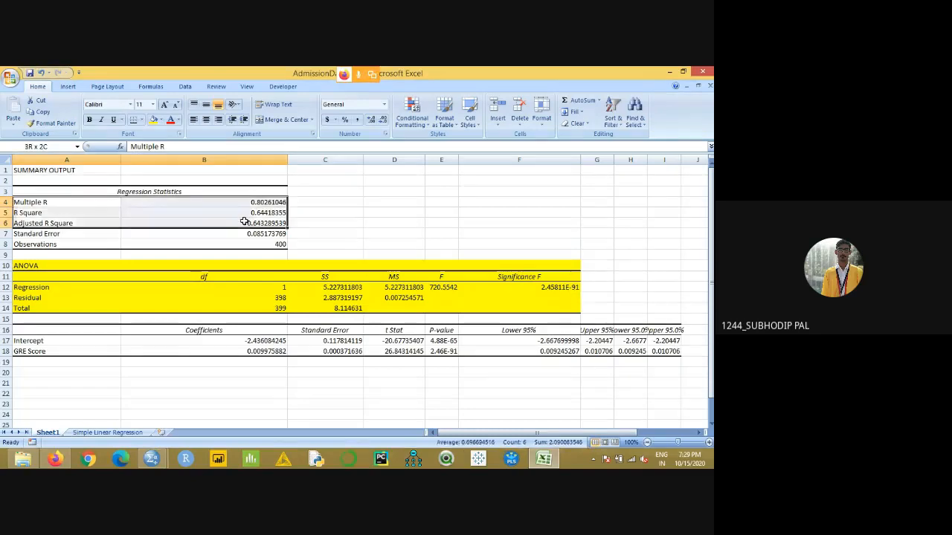
{"action": "left_click", "coordinate": [159, 121]}
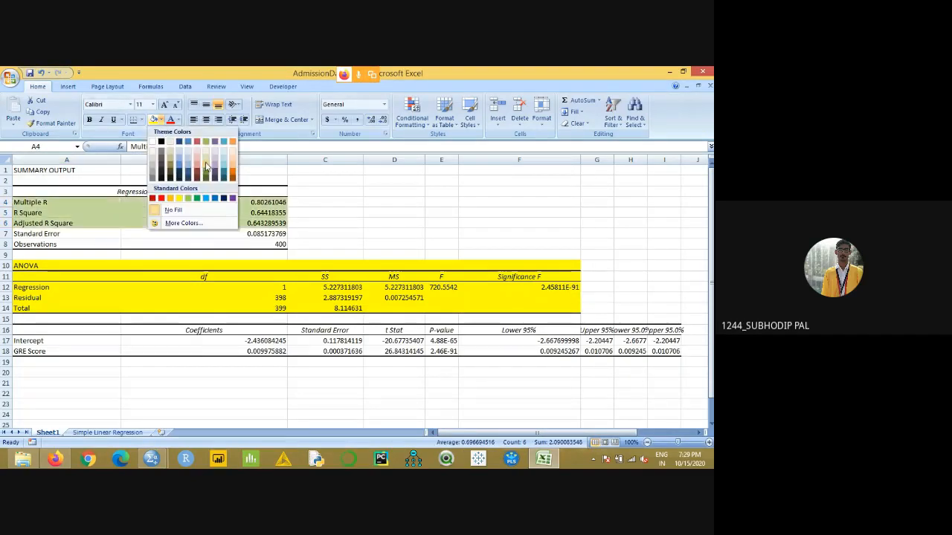
{"action": "left_click", "coordinate": [207, 165]}
{"action": "left_click", "coordinate": [490, 191]}
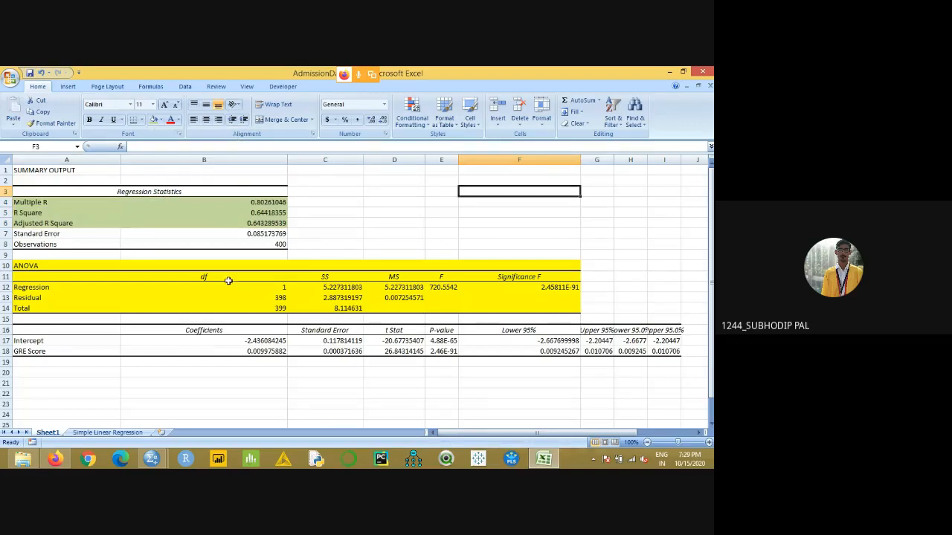
- Apply the same light green fill to the Coefficients and Standard Error block, A16:C18
{"action": "left_click_drag", "start_coordinate": [241, 333], "coordinate": [342, 350]}
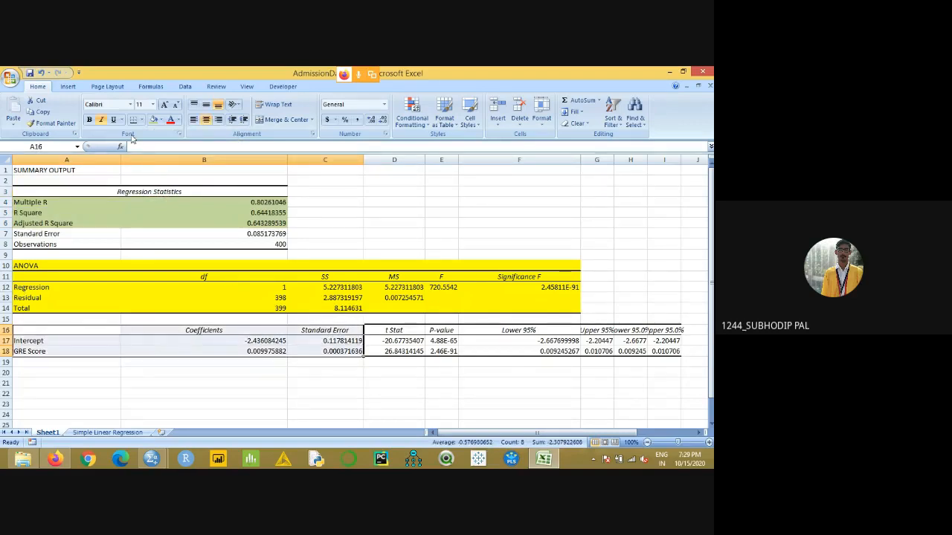
{"action": "left_click", "coordinate": [154, 119]}
{"action": "left_click", "coordinate": [404, 187]}
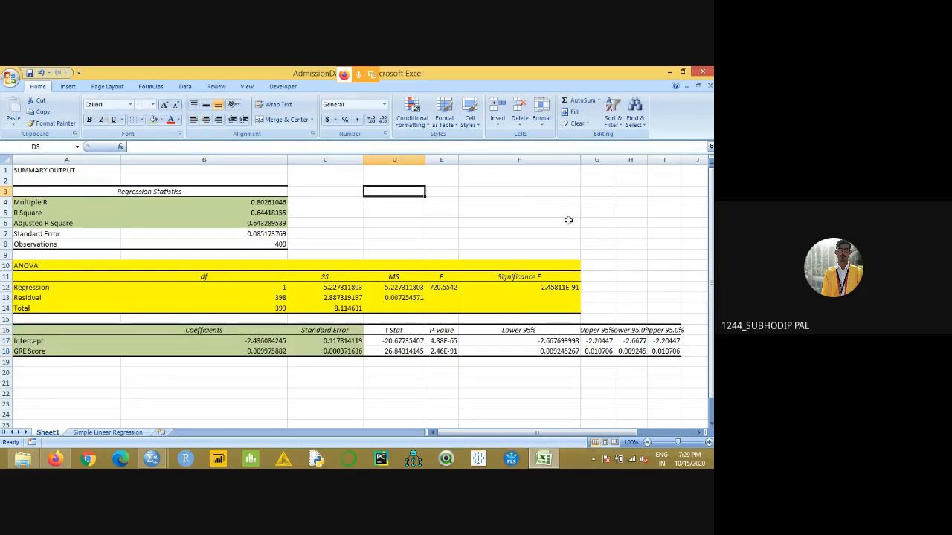
- Fill the t Stat cells, D16:D18, with a light blue theme color
{"action": "left_click_drag", "start_coordinate": [394, 330], "coordinate": [405, 351]}
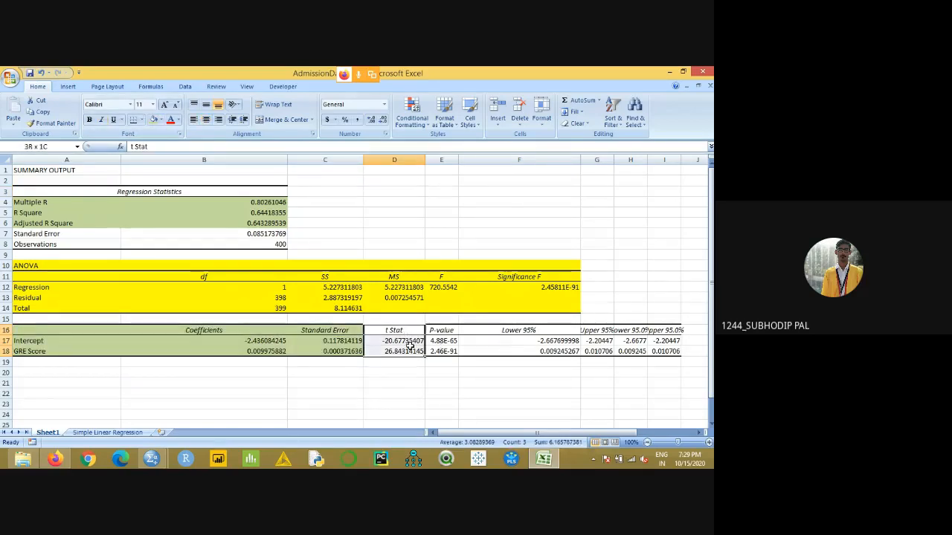
{"action": "left_click", "coordinate": [159, 119]}
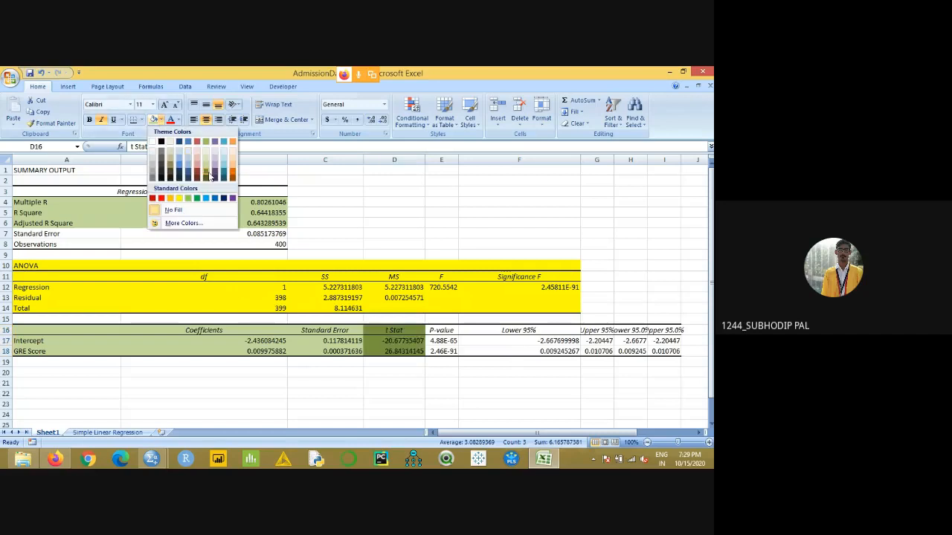
{"action": "left_click", "coordinate": [225, 175]}
{"action": "left_click", "coordinate": [390, 171]}
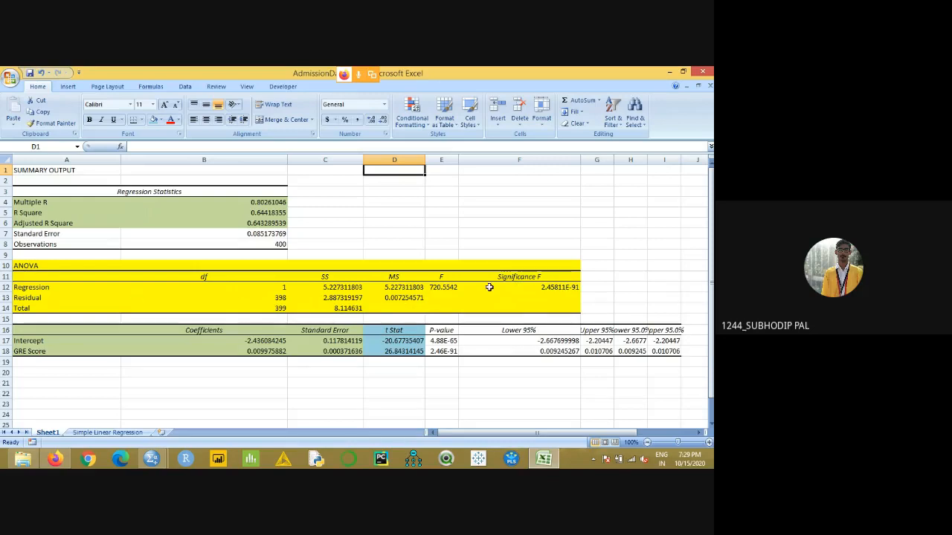
- Change the Significance F value in F12 to the Number format
{"action": "left_click", "coordinate": [557, 287]}
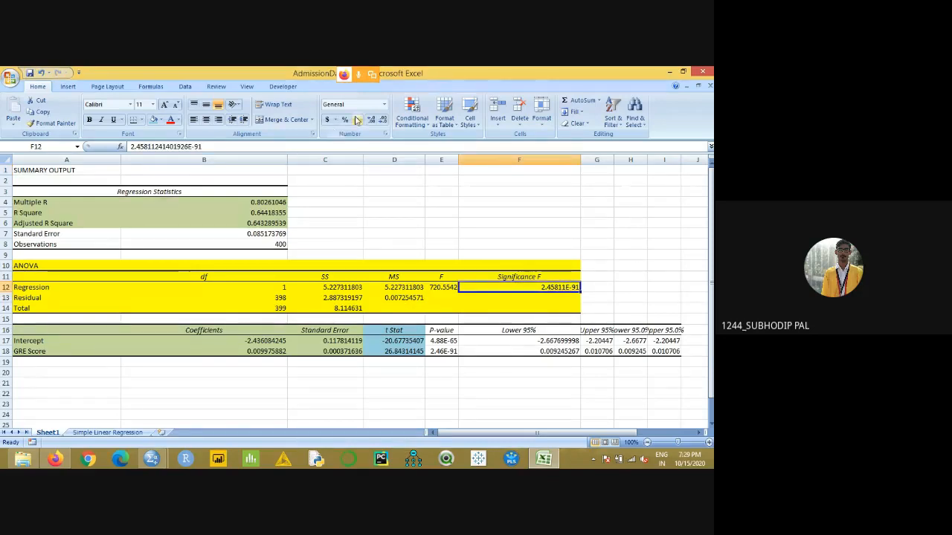
{"action": "left_click", "coordinate": [383, 104]}
{"action": "left_click", "coordinate": [384, 144]}
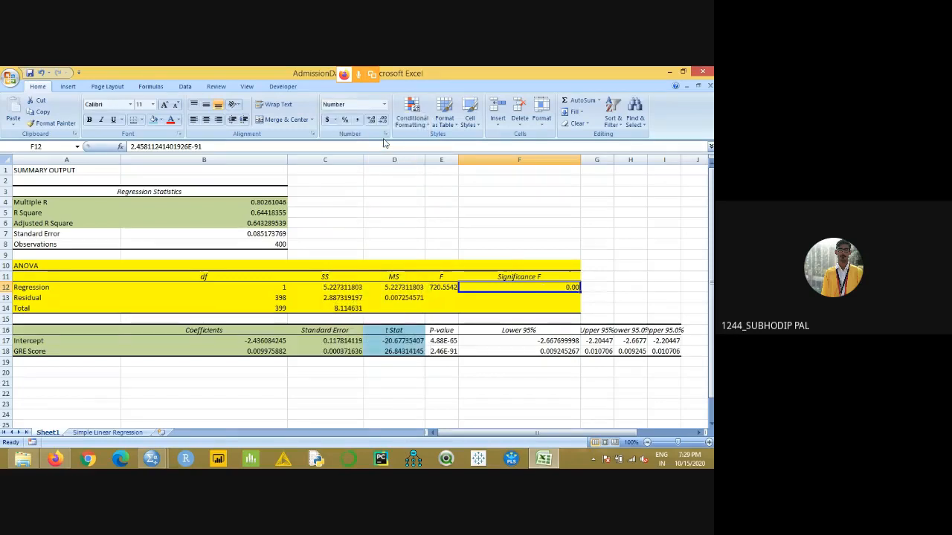
{"action": "left_click", "coordinate": [536, 213]}
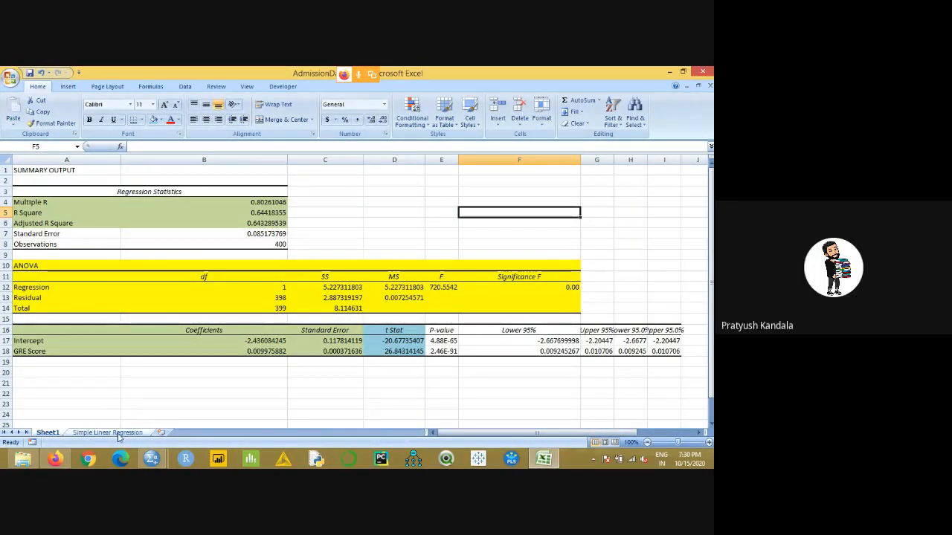
- On the Simple Linear Regression sheet, enter the null hypothesis "H0= both the variables are independent" in cell H4
{"action": "left_click", "coordinate": [107, 432]}
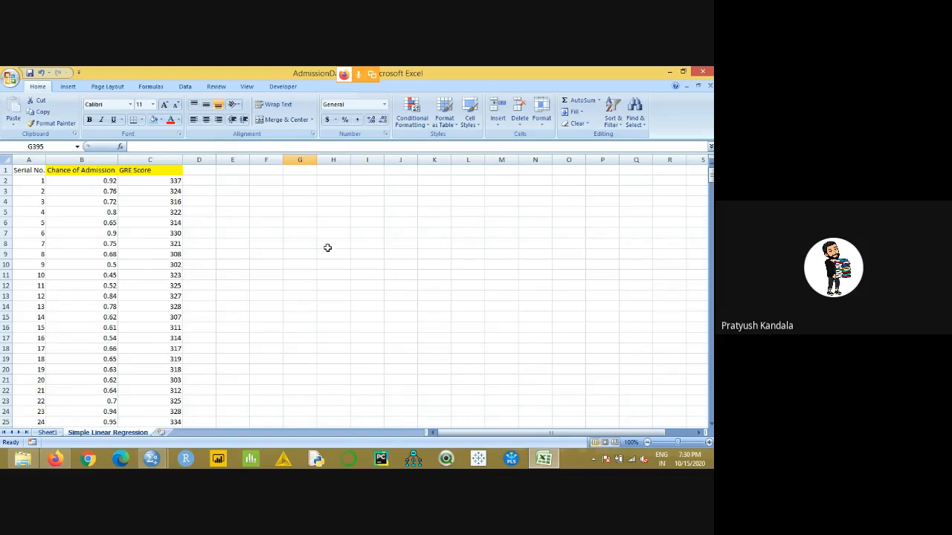
{"action": "left_click", "coordinate": [339, 202]}
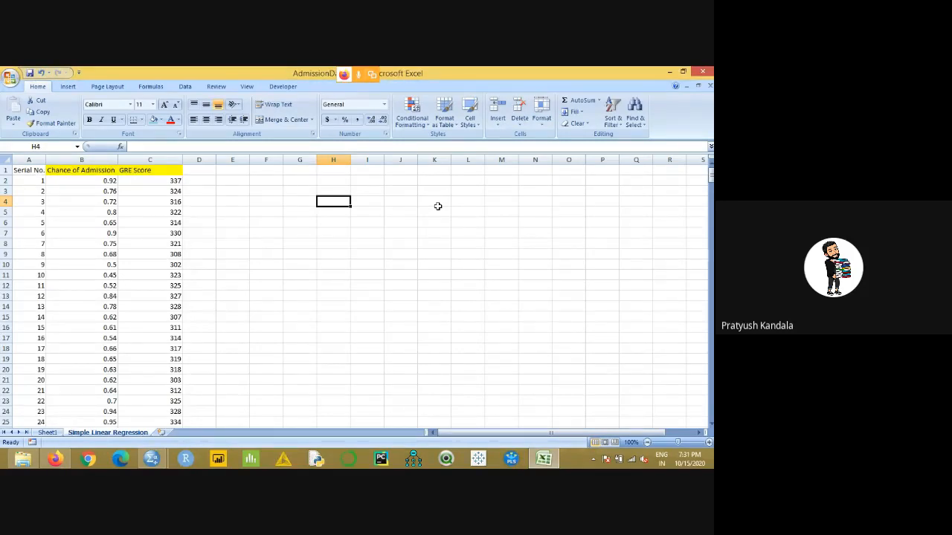
{"action": "type", "text": "h0"}
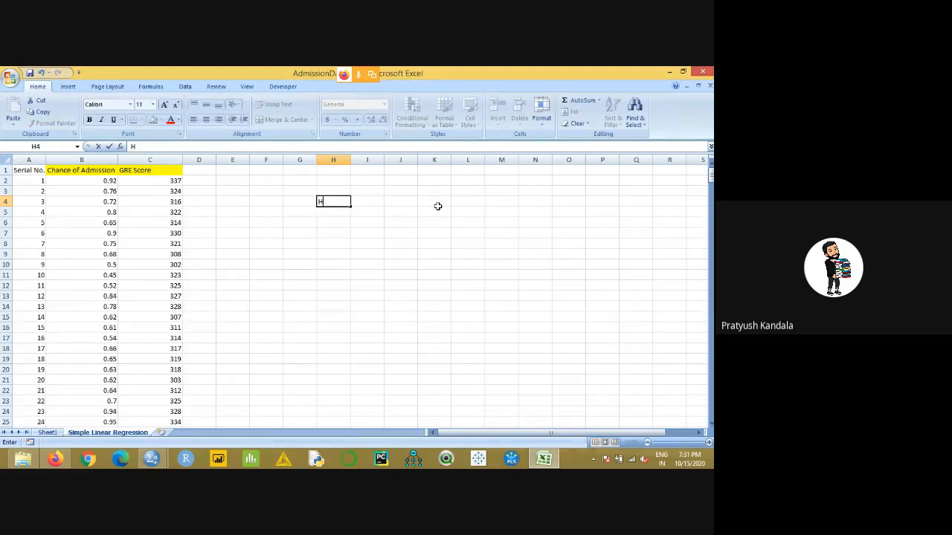
{"action": "type", "text": "0= th"}
{"action": "key", "text": "BackSpace"}
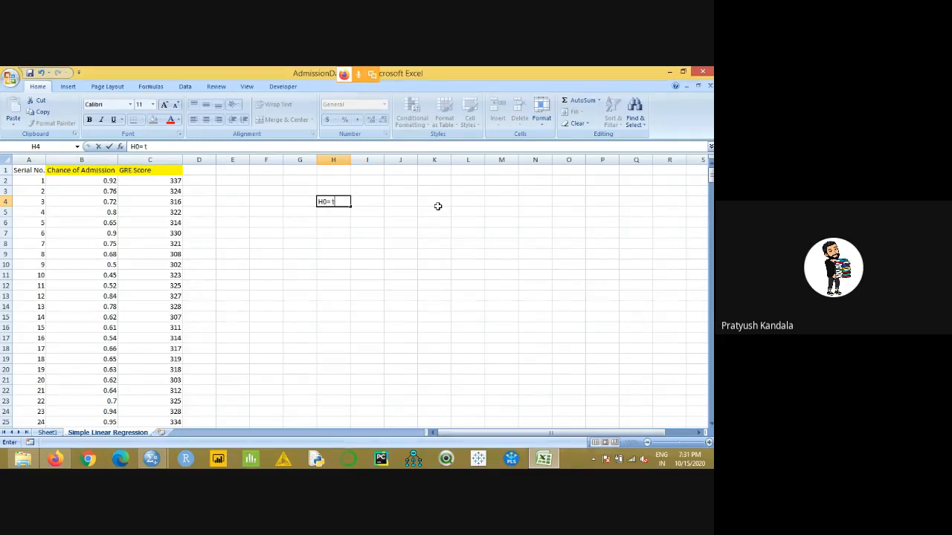
{"action": "key", "text": "BackSpace"}
{"action": "type", "text": "both the variables"}
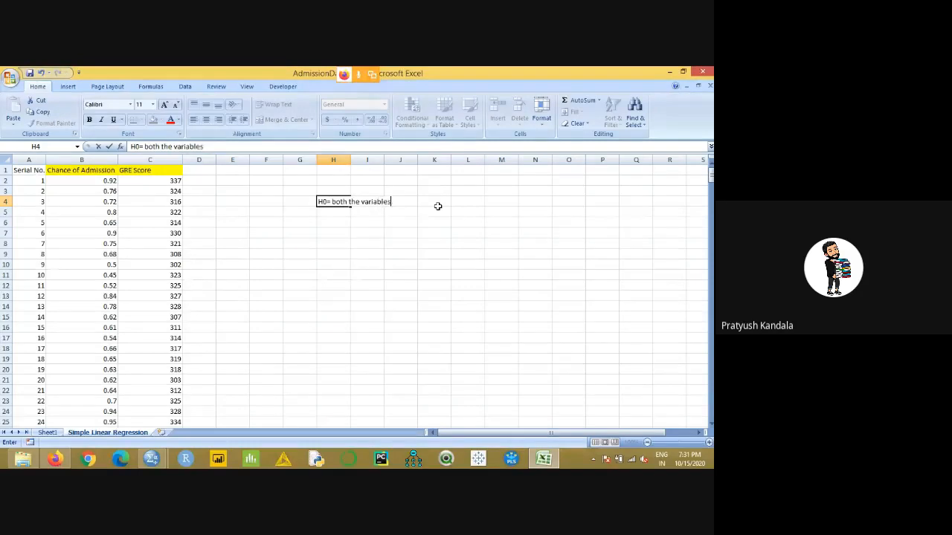
{"action": "type", "text": " are independent"}
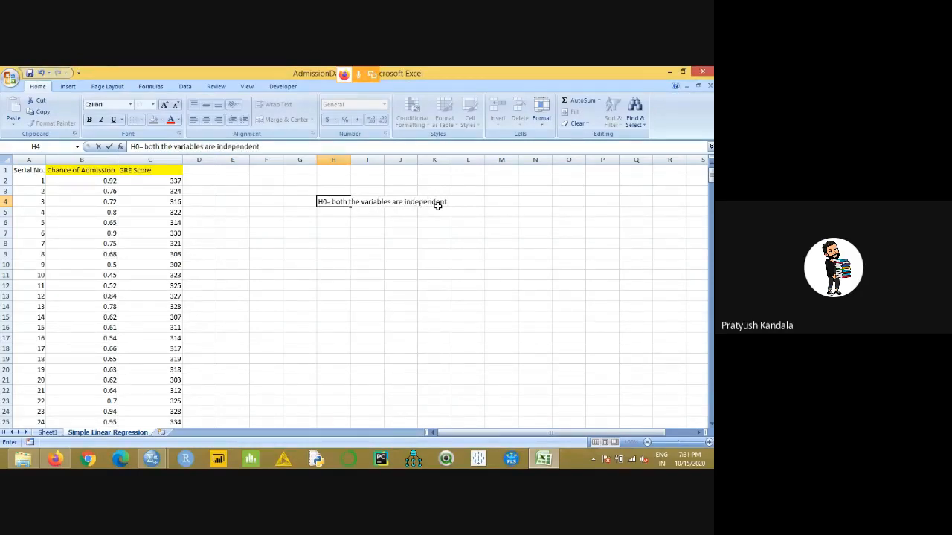
{"action": "left_click", "coordinate": [420, 223]}
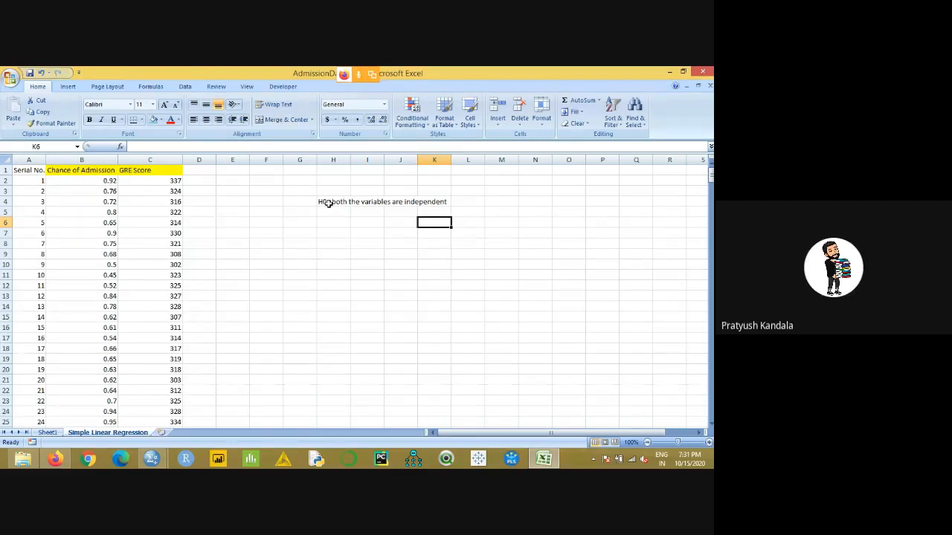
- Merge and center the null hypothesis across H4:K4 and give it the light blue fill
{"action": "left_click_drag", "start_coordinate": [329, 203], "coordinate": [434, 203]}
{"action": "left_click", "coordinate": [266, 120]}
{"action": "left_click", "coordinate": [153, 119]}
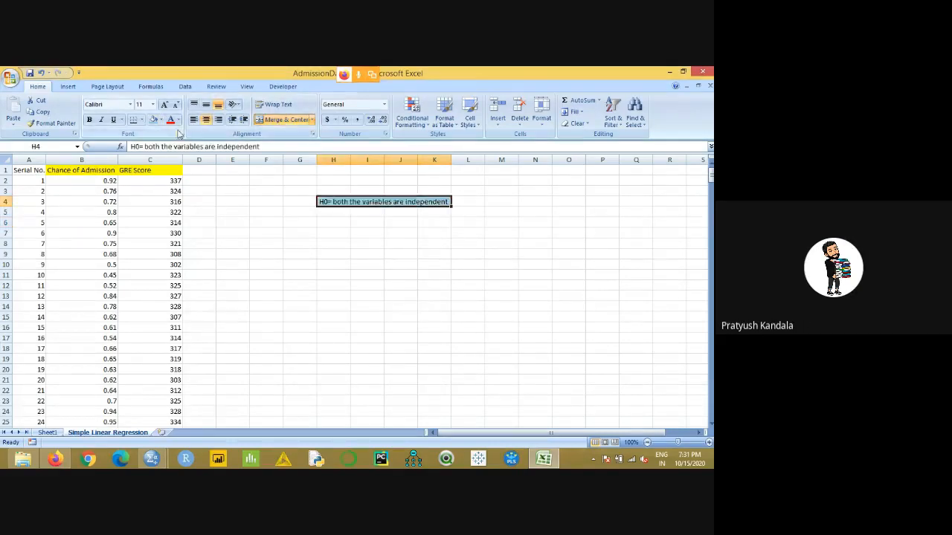
{"action": "left_click", "coordinate": [302, 265]}
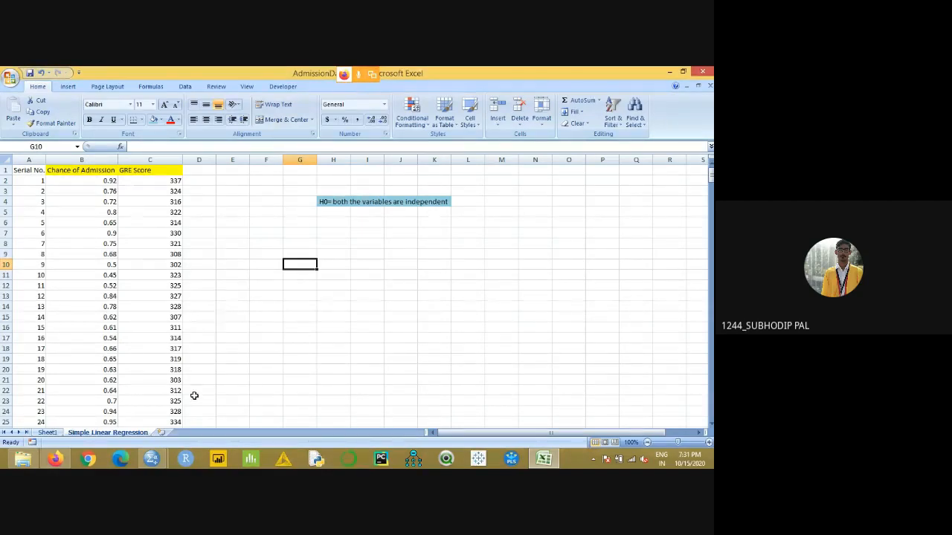
- Return to the regression output on Sheet1 and inspect the Significance F value in F12
{"action": "left_click", "coordinate": [47, 432]}
{"action": "left_click", "coordinate": [550, 287]}
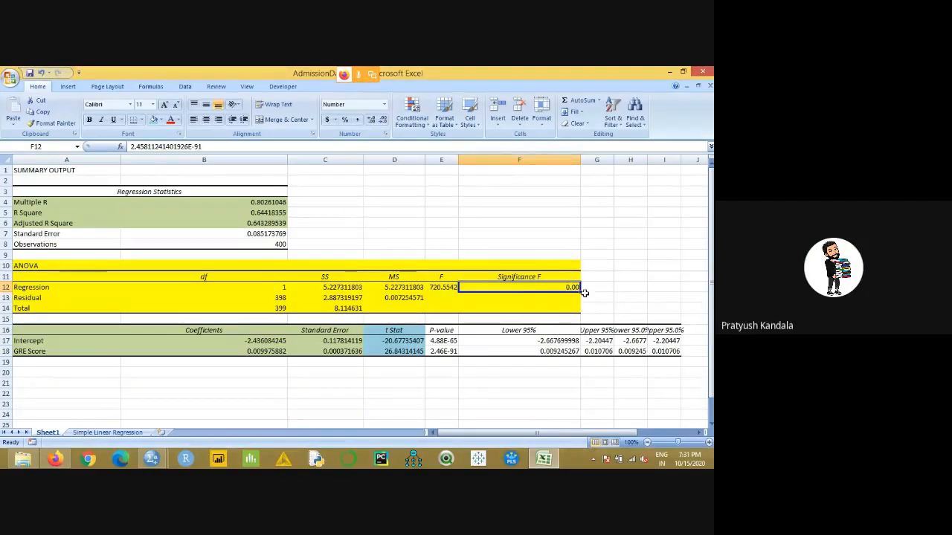
- Enter the significance level "alpha = 0.05" in cell F6 of the regression output sheet
{"action": "left_click", "coordinate": [522, 220]}
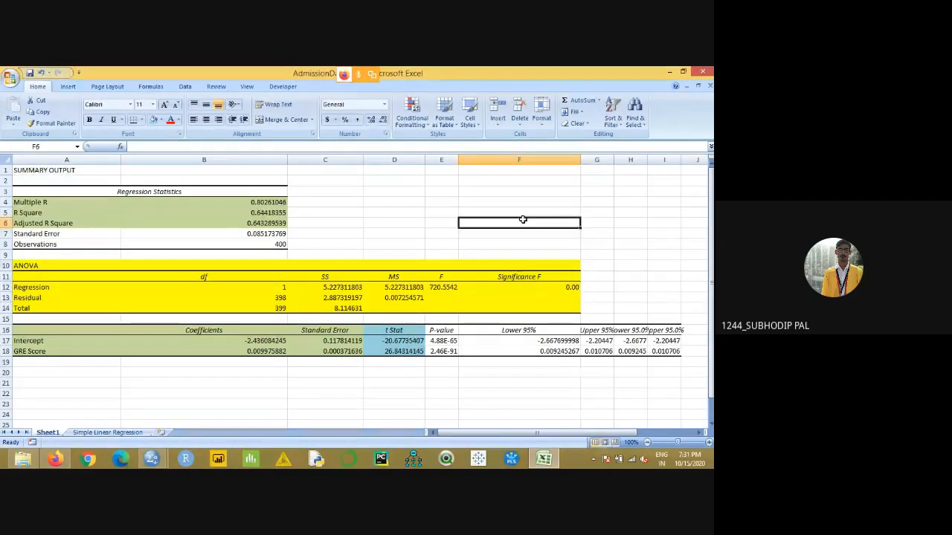
{"action": "type", "text": "alpha = 0.05"}
{"action": "key", "text": "Return"}
{"action": "left_click", "coordinate": [612, 222]}
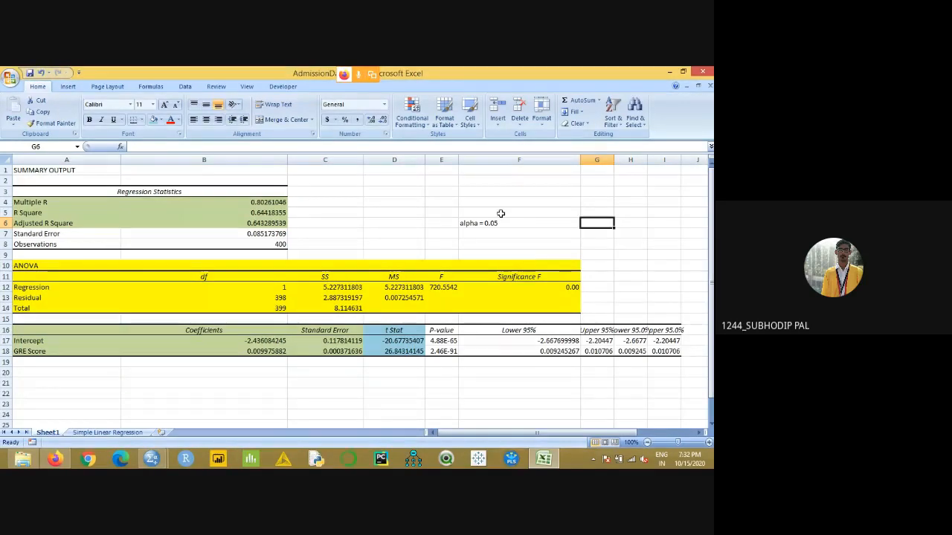
- Enter the decision rule "alpha > P" in cell F3
{"action": "left_click", "coordinate": [483, 191]}
{"action": "type", "text": "alpha >"}
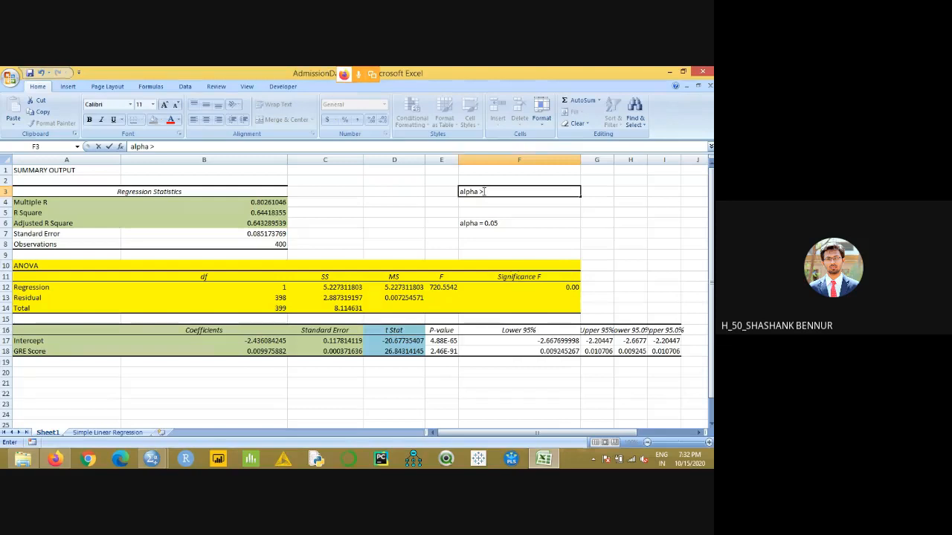
{"action": "type", "text": " P"}
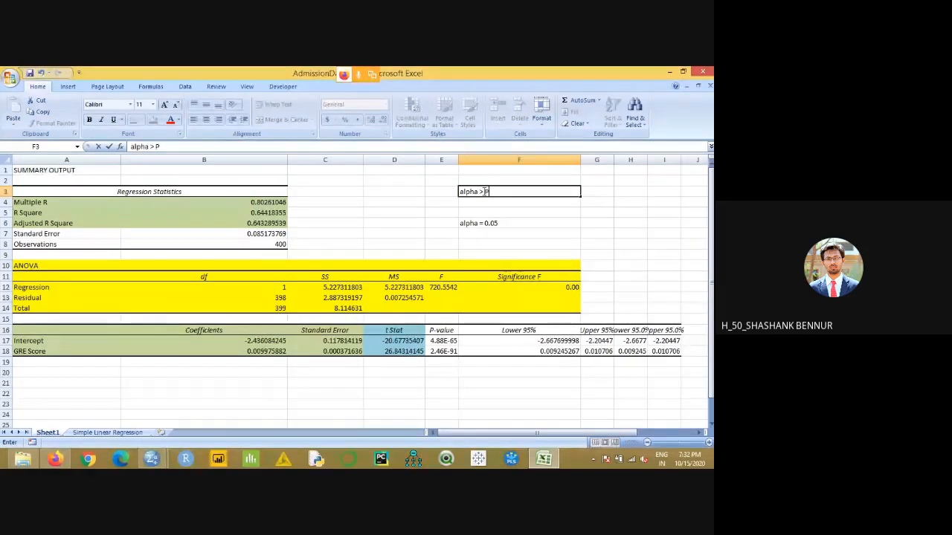
{"action": "left_click", "coordinate": [530, 204]}
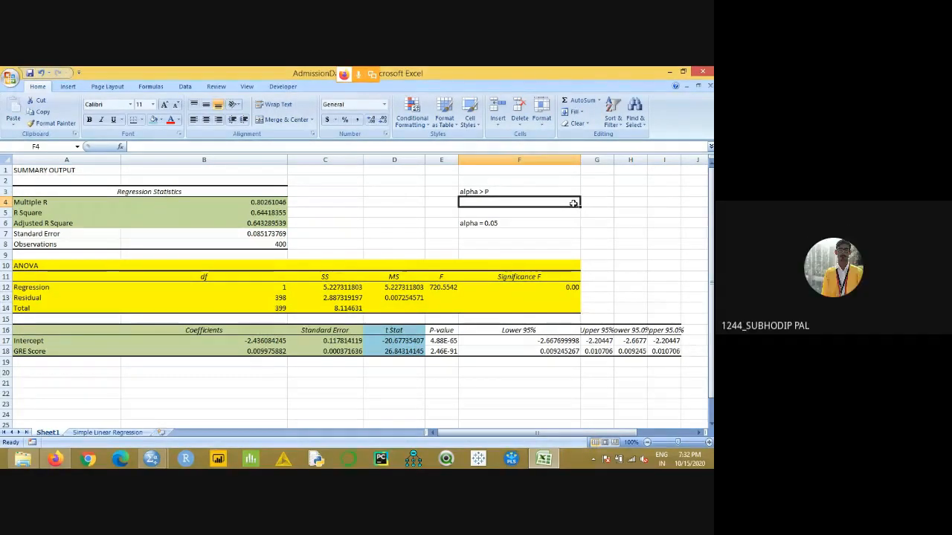
- Compare the source data and null hypothesis on the Simple Linear Regression sheet with the regression output on Sheet1
{"action": "left_click", "coordinate": [107, 432]}
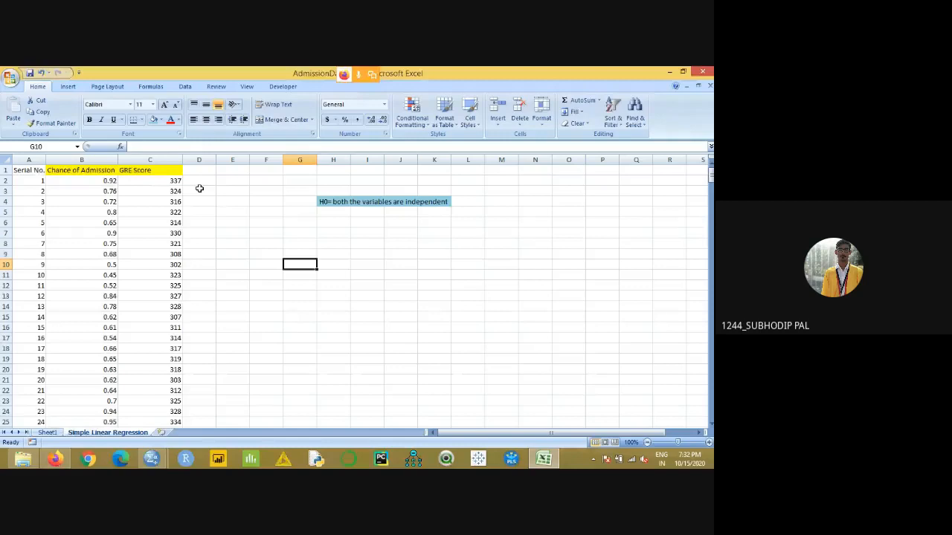
{"action": "left_click", "coordinate": [47, 432]}
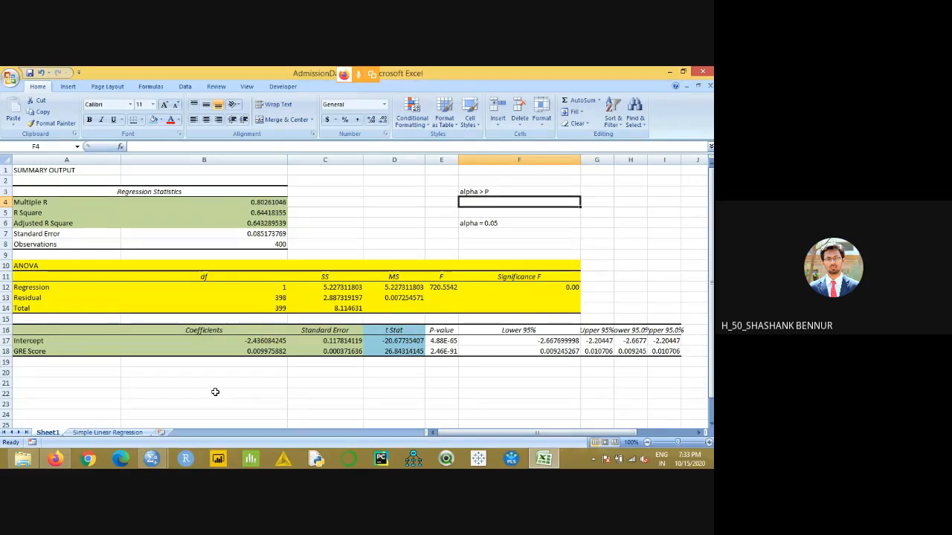
{"action": "left_click", "coordinate": [107, 432]}
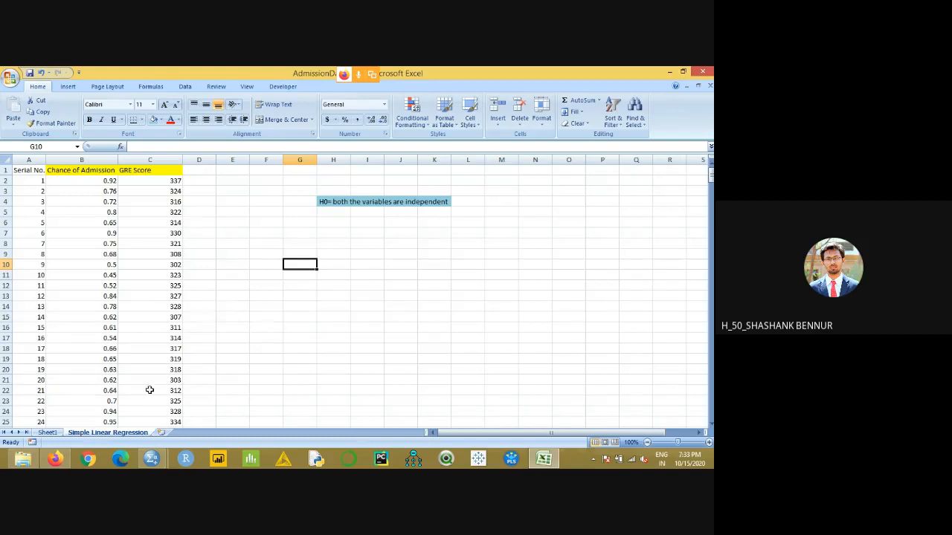
{"action": "left_click", "coordinate": [47, 432]}
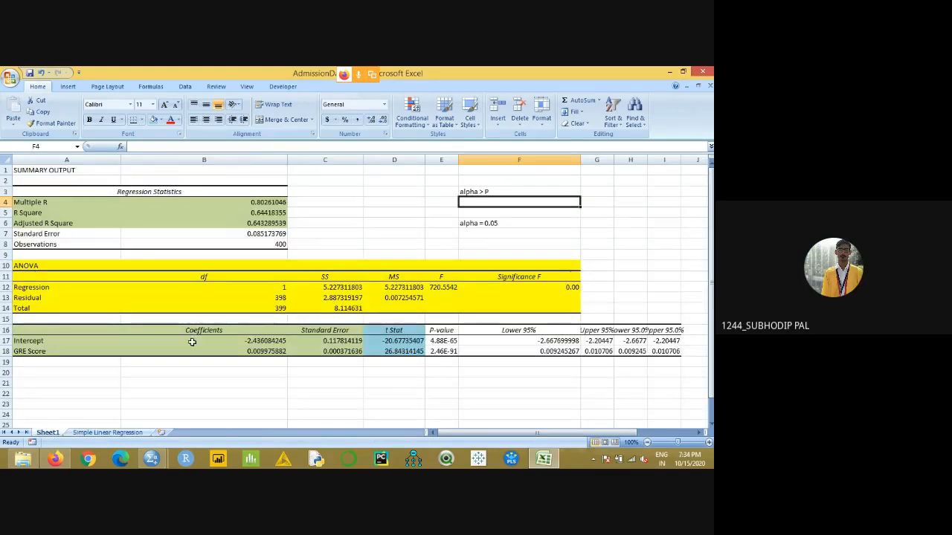
{"action": "left_click", "coordinate": [90, 432]}
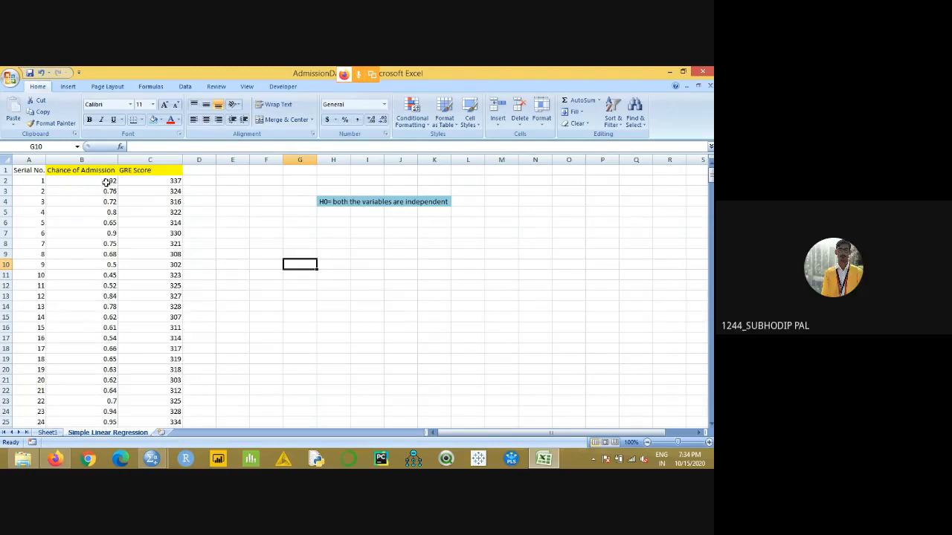
{"action": "left_click", "coordinate": [47, 432]}
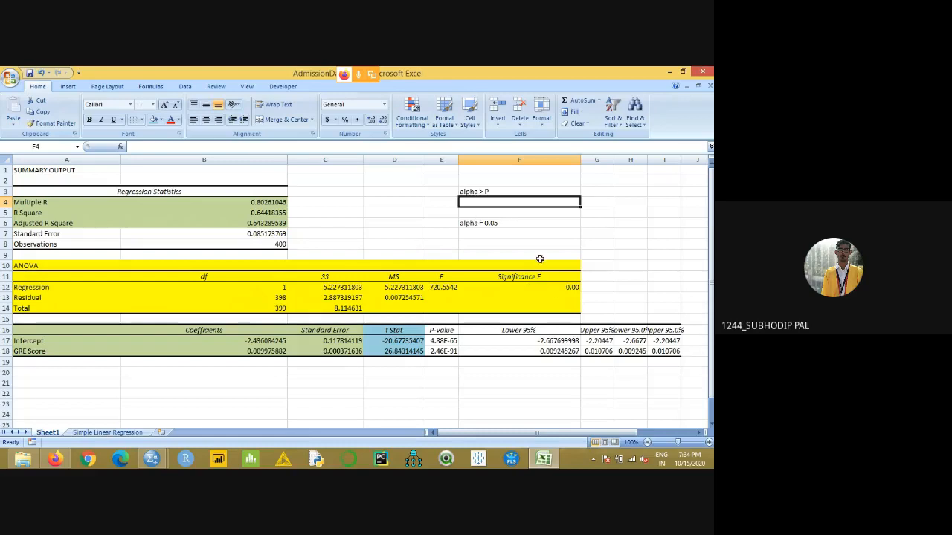
- On the Simple Linear Regression sheet, enter "H0= the have relation" in cell H6 below the null hypothesis
{"action": "left_click", "coordinate": [107, 432]}
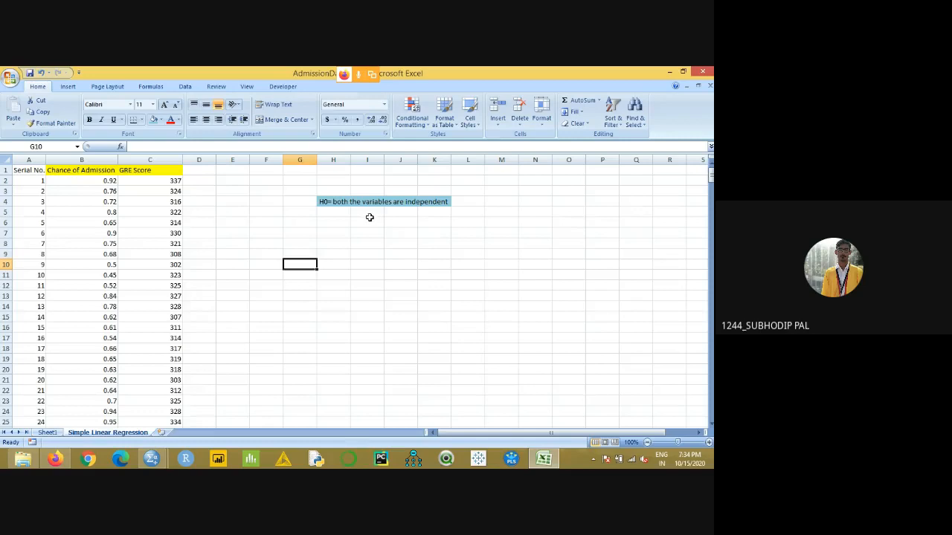
{"action": "left_click", "coordinate": [341, 221]}
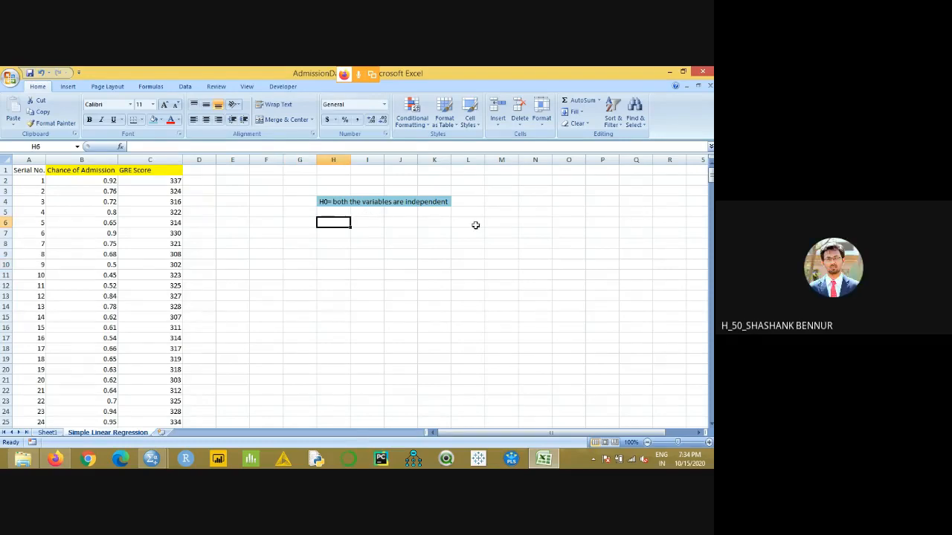
{"action": "type", "text": "H"}
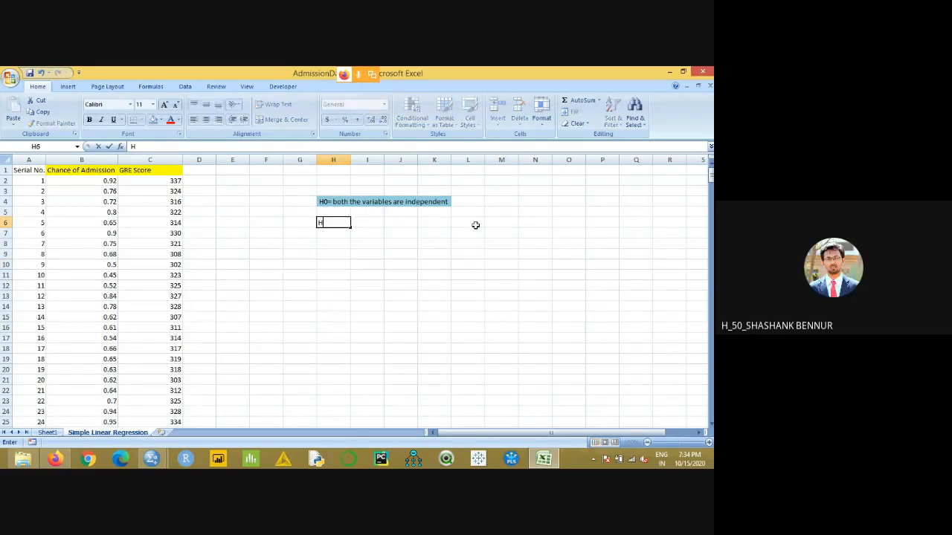
{"action": "type", "text": "0= the have"}
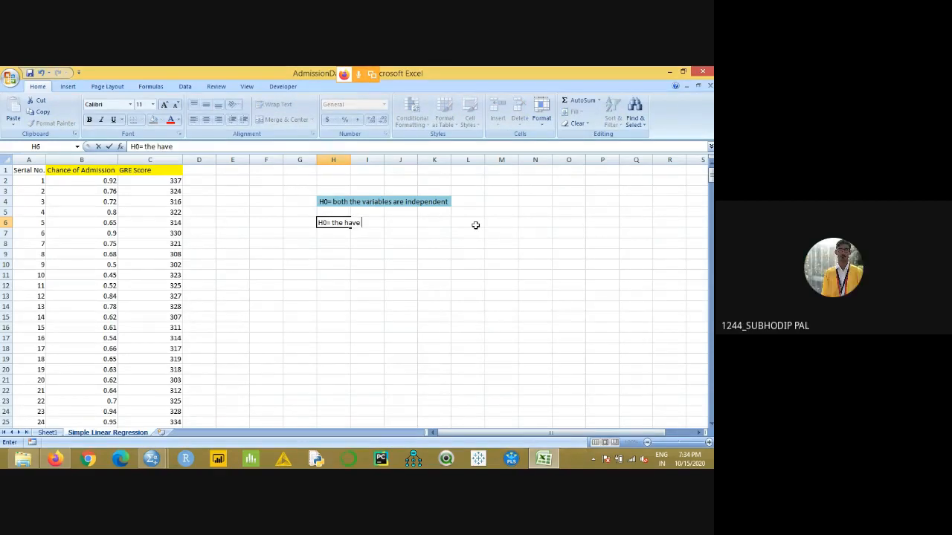
{"action": "type", "text": " relation"}
{"action": "left_click", "coordinate": [363, 244]}
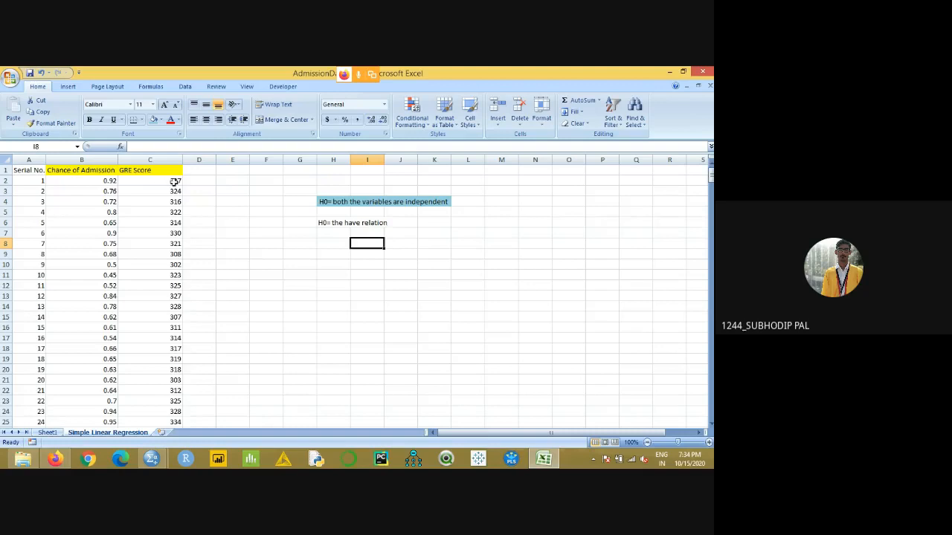
- Clear the alternative hypothesis text from cell H6 and check the null hypothesis in the merged cell H4
{"action": "left_click", "coordinate": [149, 183]}
{"action": "left_click", "coordinate": [112, 183]}
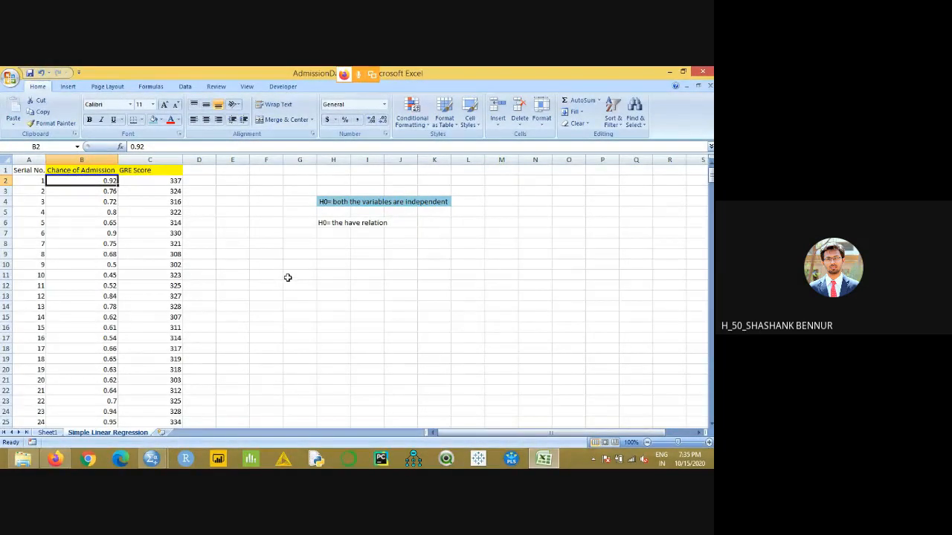
{"action": "left_click", "coordinate": [332, 224]}
{"action": "key", "text": "Delete"}
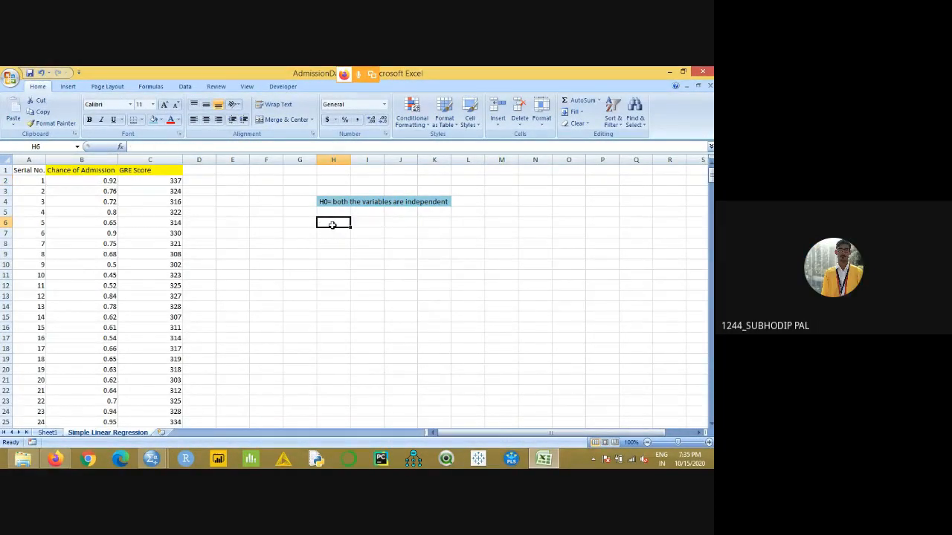
{"action": "left_click", "coordinate": [342, 200]}
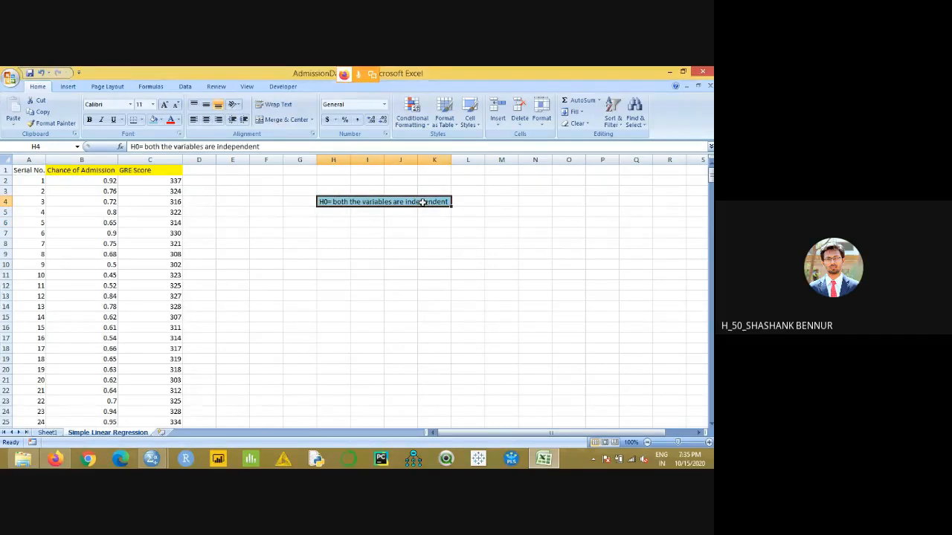
{"action": "left_click", "coordinate": [418, 299]}
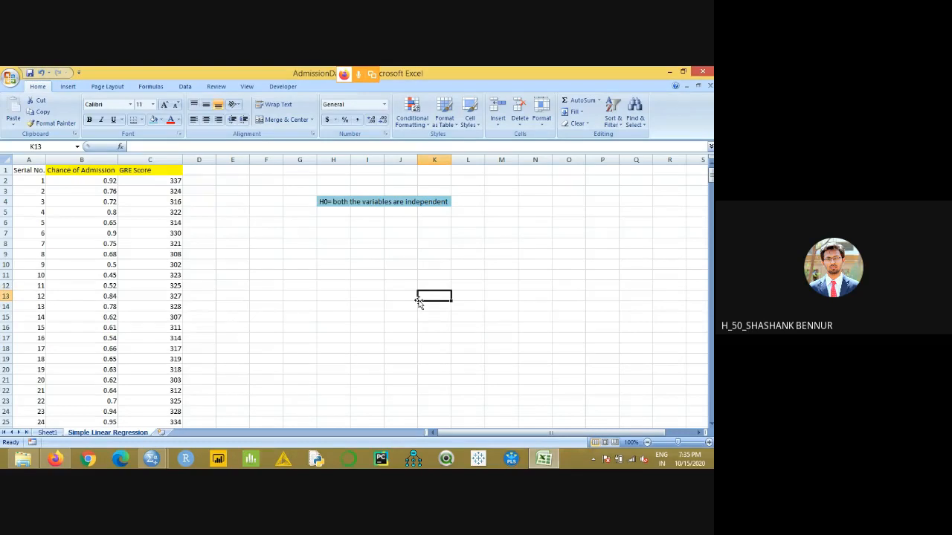
- Return to Sheet1 and change the Significance F value in F12 to the General format
{"action": "left_click", "coordinate": [47, 433]}
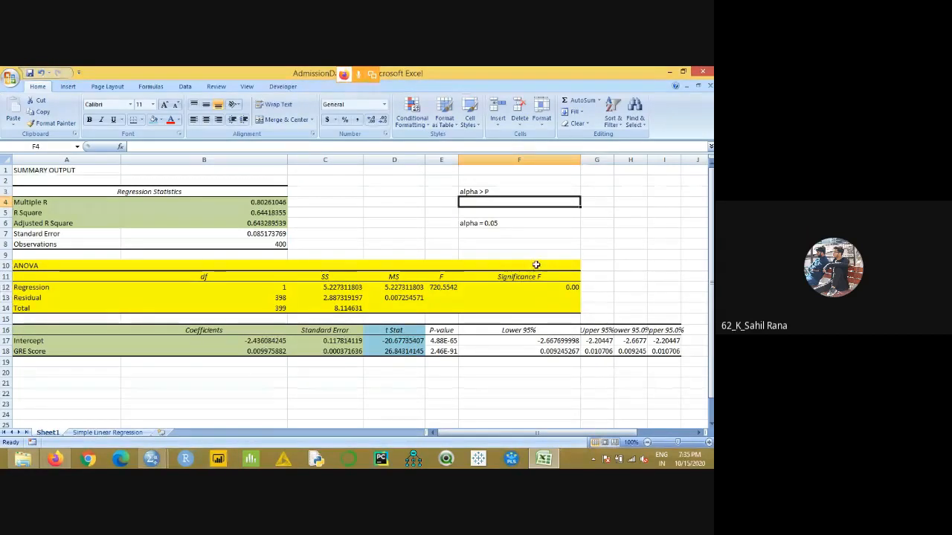
{"action": "left_click", "coordinate": [562, 288]}
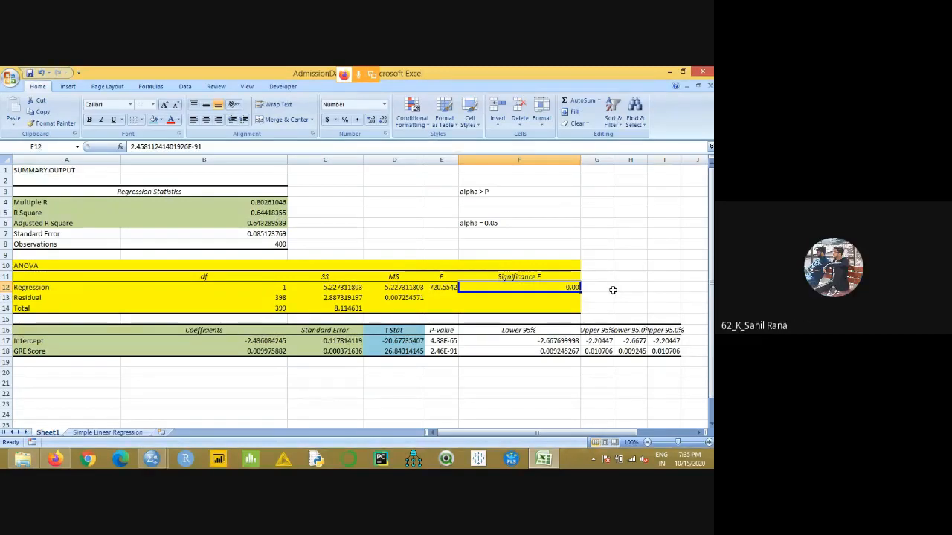
{"action": "left_click", "coordinate": [383, 105]}
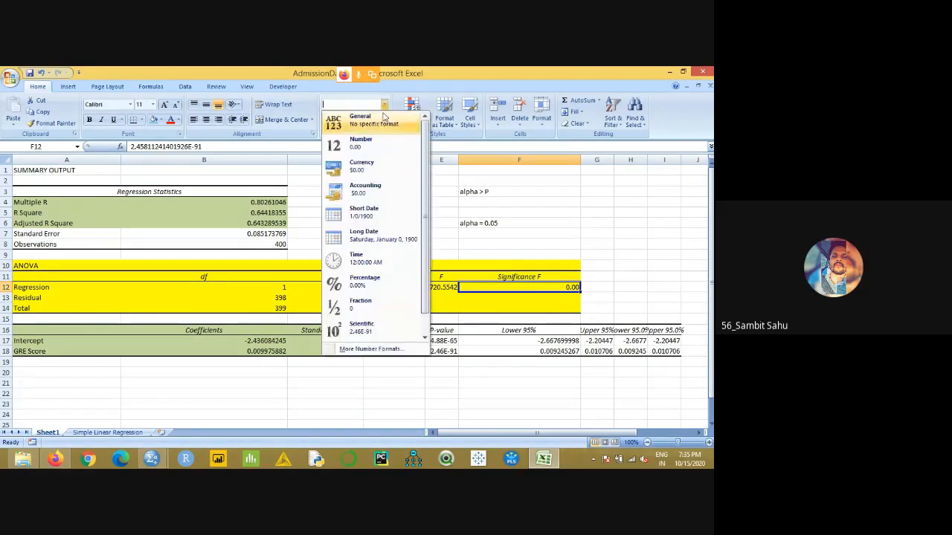
{"action": "left_click", "coordinate": [371, 116]}
{"action": "left_click", "coordinate": [606, 276]}
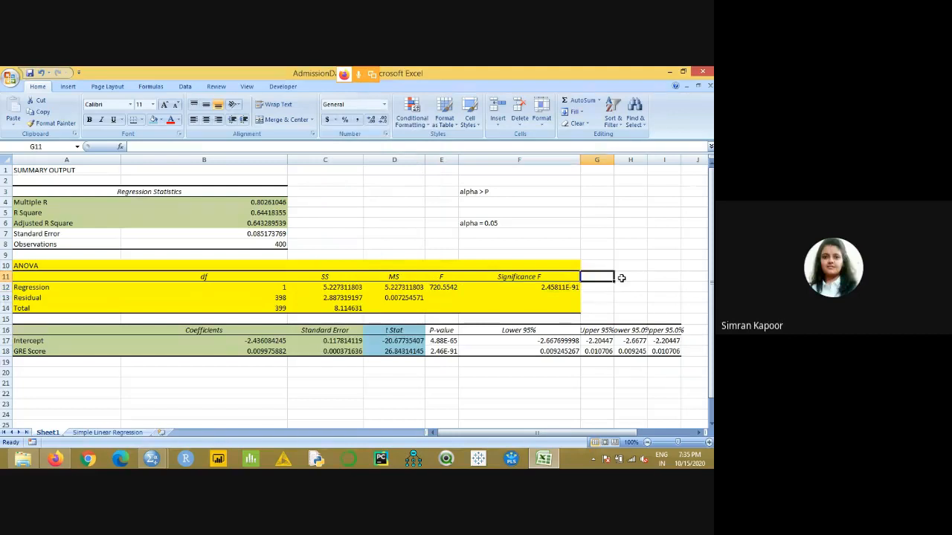
- Set the Significance F value in F12 back to the Number format
{"action": "left_click", "coordinate": [559, 293]}
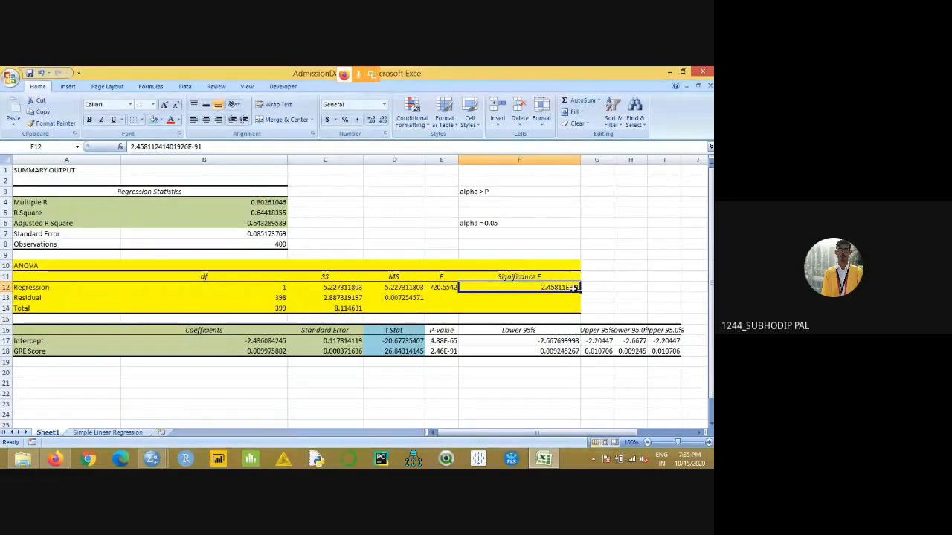
{"action": "left_click", "coordinate": [385, 108]}
{"action": "left_click", "coordinate": [357, 145]}
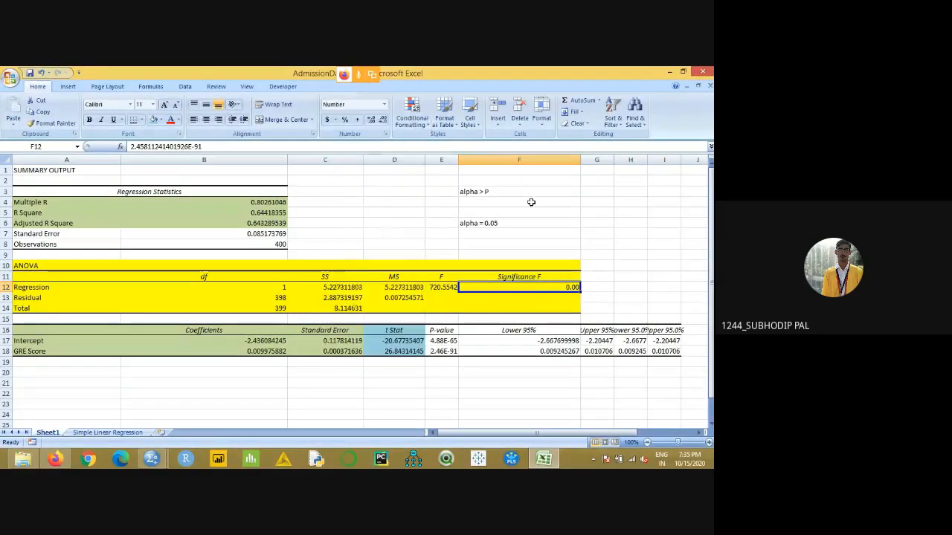
{"action": "left_click", "coordinate": [585, 285]}
{"action": "left_click", "coordinate": [569, 287]}
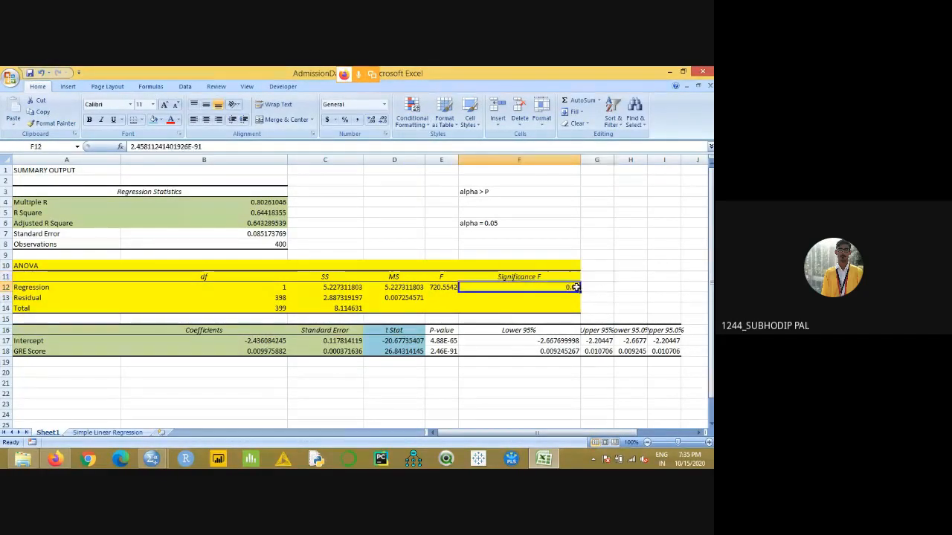
- Switch the Significance F cell F12 to General once more and return it to Number
{"action": "left_click", "coordinate": [383, 106]}
{"action": "left_click", "coordinate": [360, 119]}
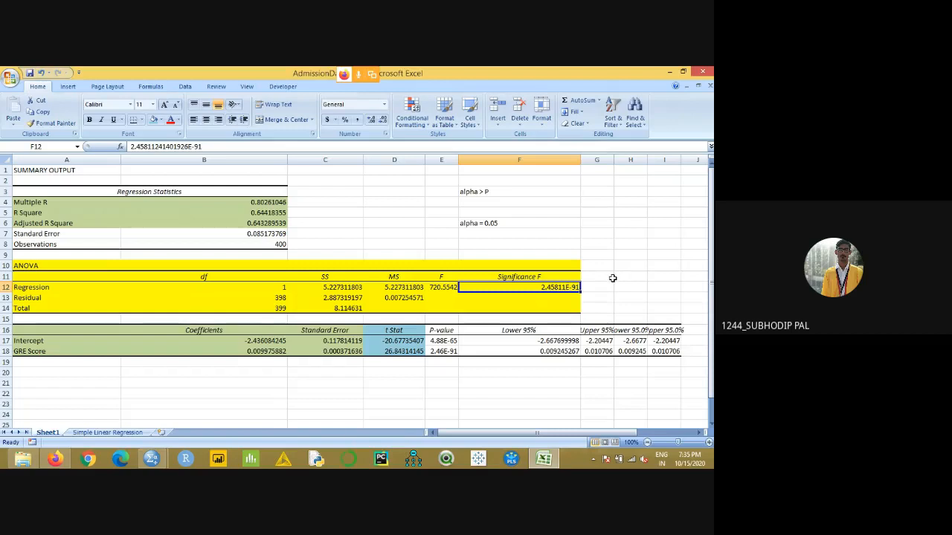
{"action": "left_click", "coordinate": [383, 106]}
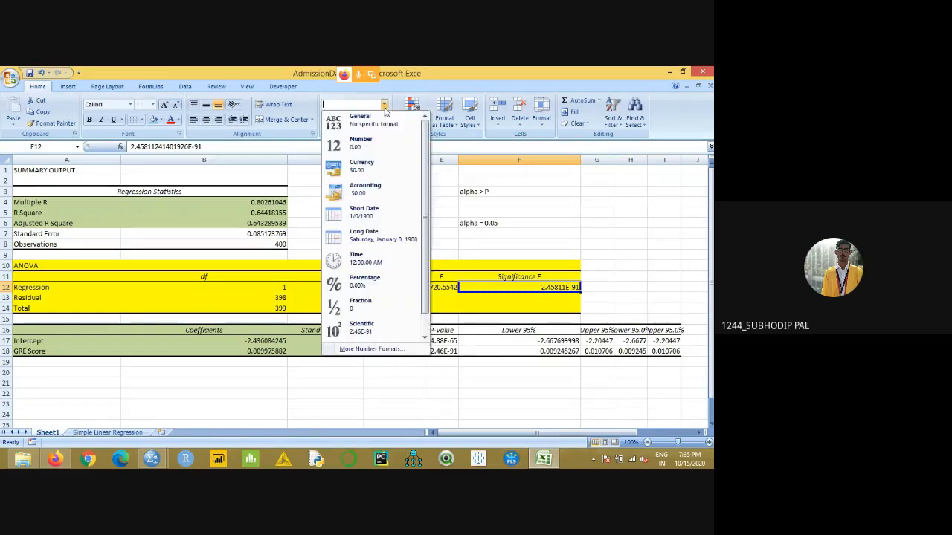
{"action": "left_click", "coordinate": [383, 147]}
{"action": "left_click", "coordinate": [621, 232]}
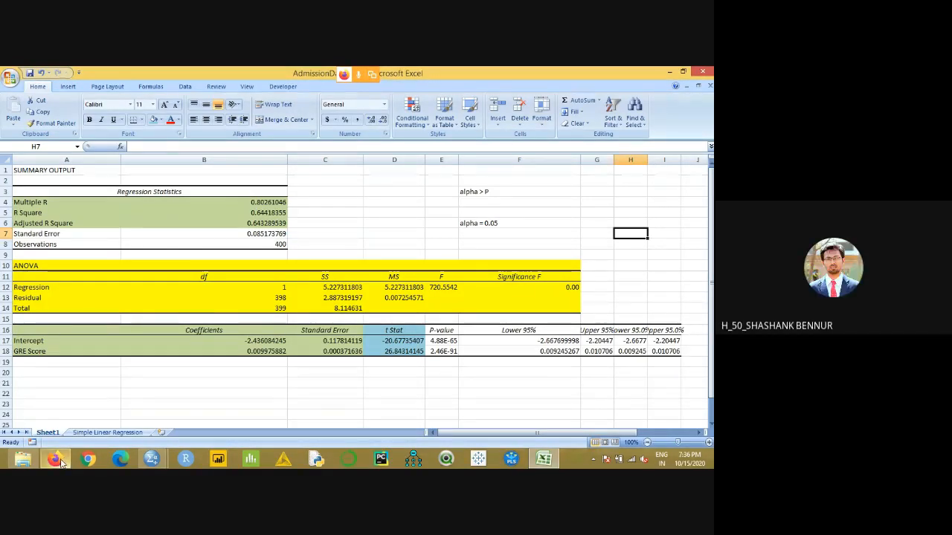
- Copy the regression statistics in A4:B6 onto a new fourth frame in Google Jamboard and go back to the third frame
{"action": "left_click_drag", "start_coordinate": [59, 206], "coordinate": [251, 217]}
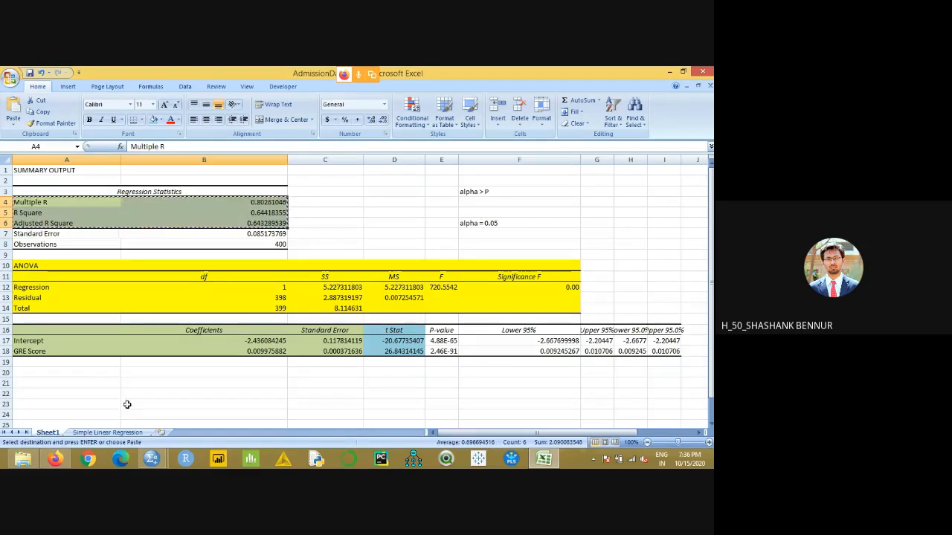
{"action": "left_click", "coordinate": [55, 459]}
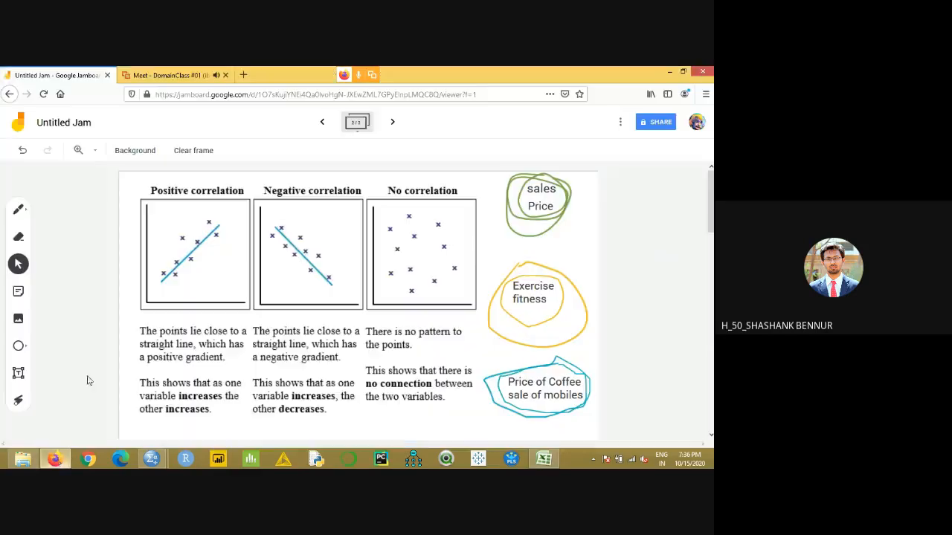
{"action": "left_click", "coordinate": [393, 122]}
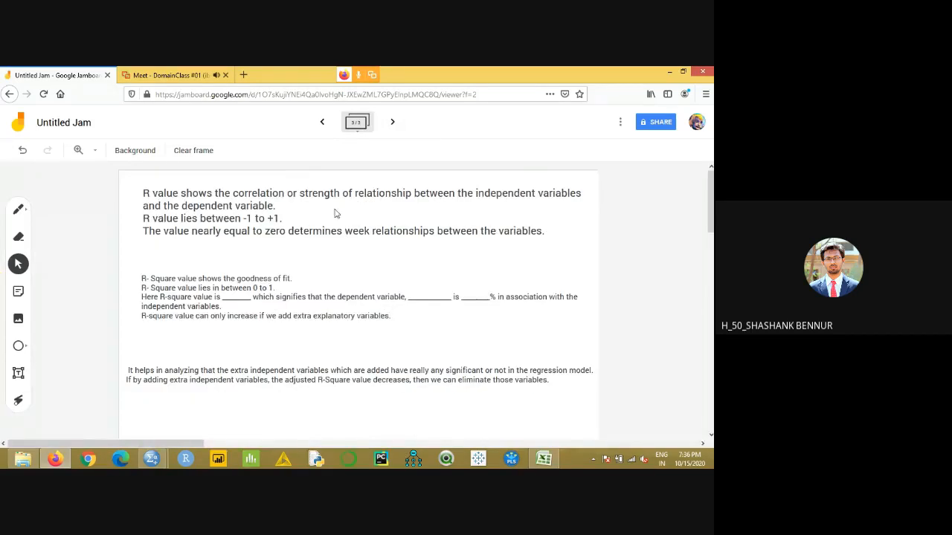
{"action": "left_click", "coordinate": [390, 122]}
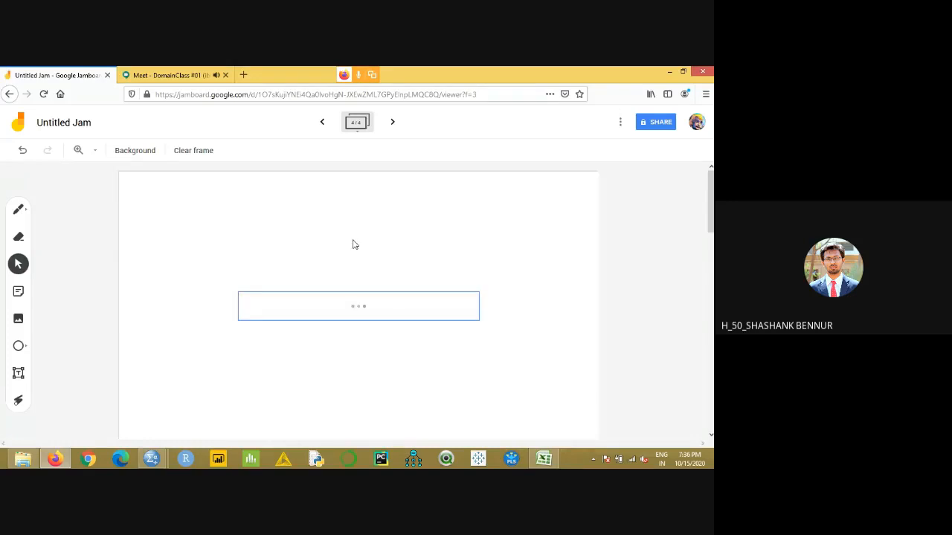
{"action": "left_click", "coordinate": [321, 122]}
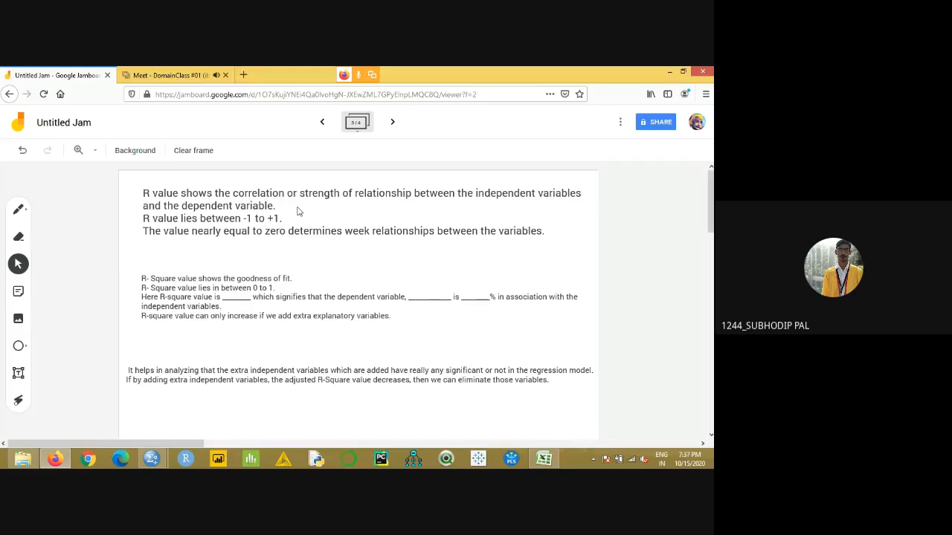
- Enlarge the regression statistics image on the fourth Jamboard frame and reposition it across the frame's width
{"action": "left_click", "coordinate": [392, 122]}
{"action": "left_click", "coordinate": [430, 309]}
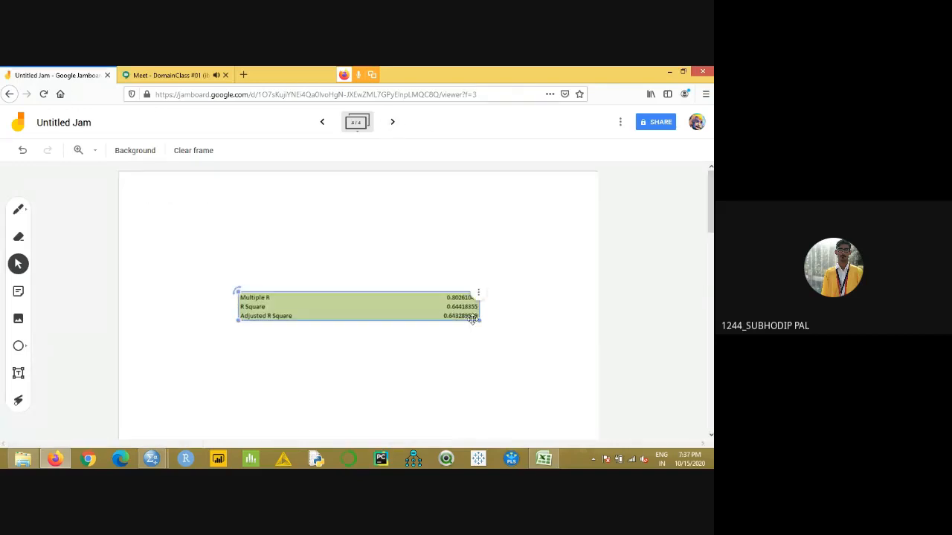
{"action": "left_click_drag", "start_coordinate": [478, 320], "coordinate": [535, 381]}
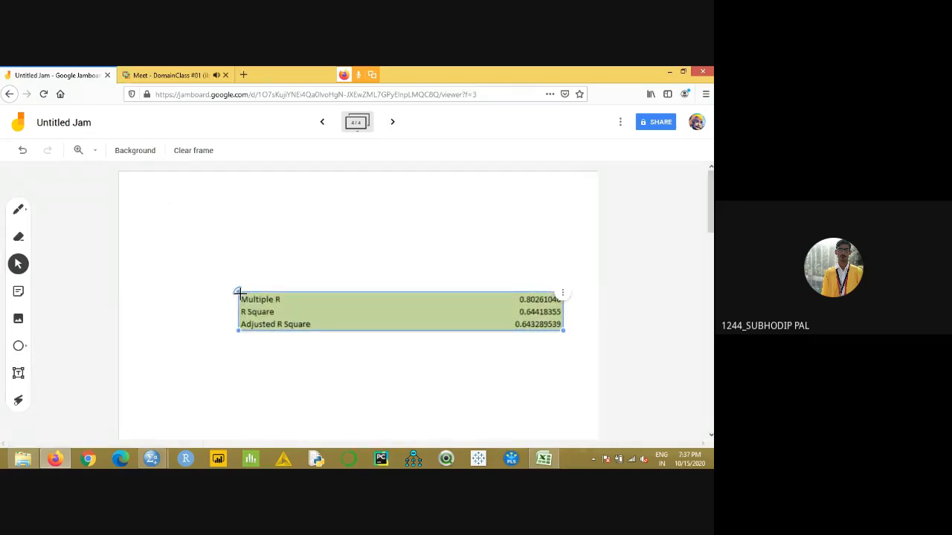
{"action": "left_click_drag", "start_coordinate": [272, 316], "coordinate": [185, 274]}
{"action": "left_click_drag", "start_coordinate": [482, 292], "coordinate": [563, 353]}
{"action": "left_click", "coordinate": [546, 373]}
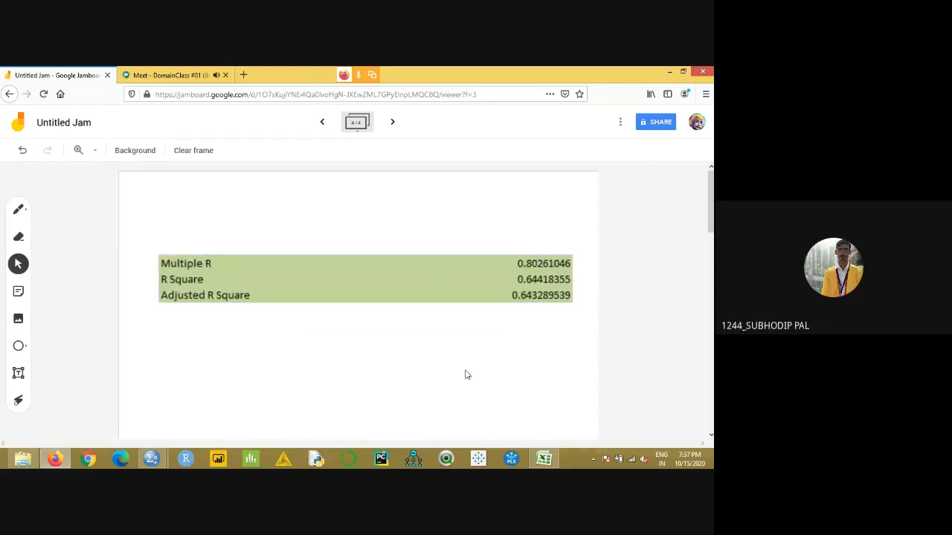
- Compare the R value notes on the third frame with the regression statistics on the fourth and the correlation diagrams on the second
{"action": "left_click", "coordinate": [322, 121]}
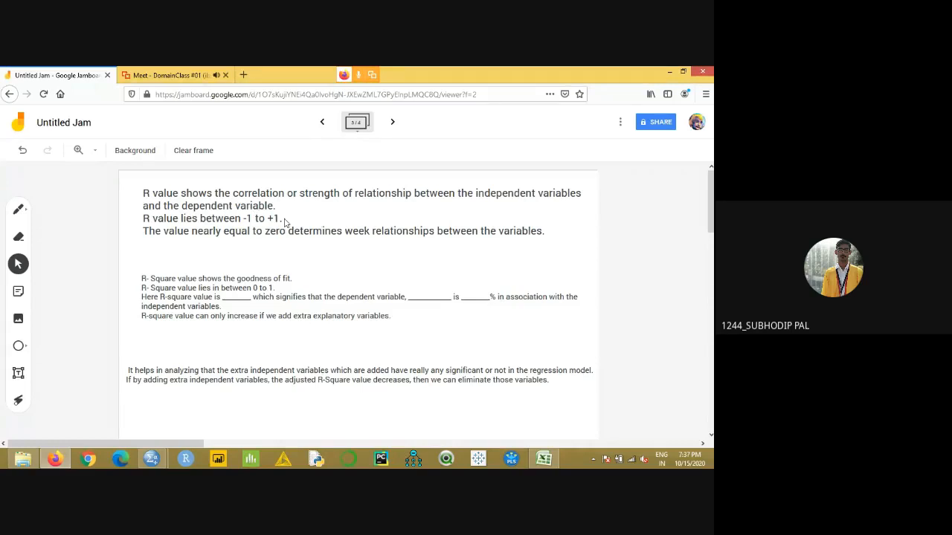
{"action": "left_click", "coordinate": [393, 122]}
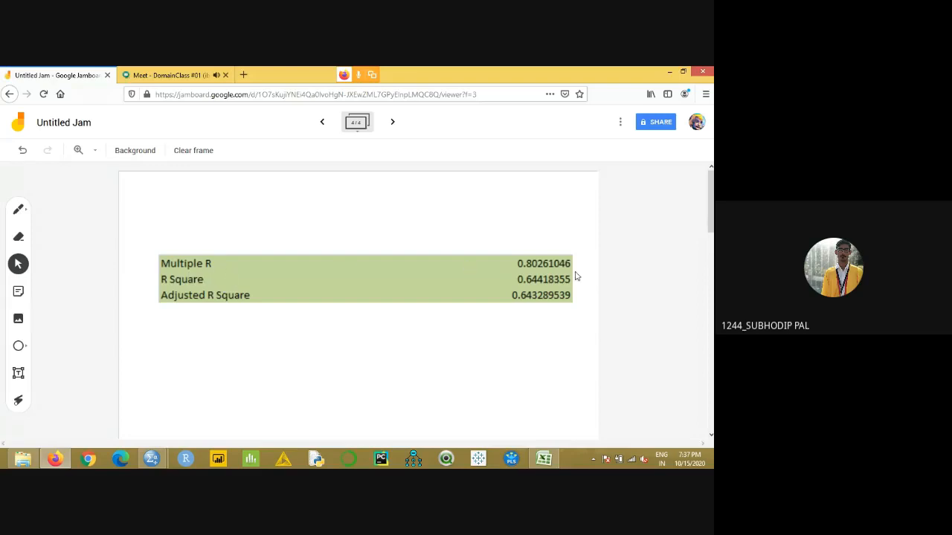
{"action": "left_click", "coordinate": [322, 122]}
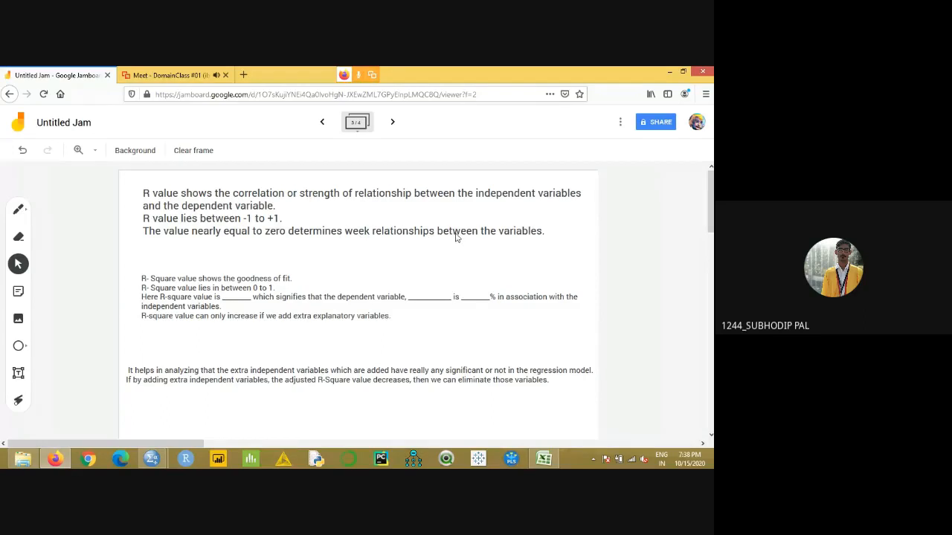
{"action": "left_click", "coordinate": [322, 122]}
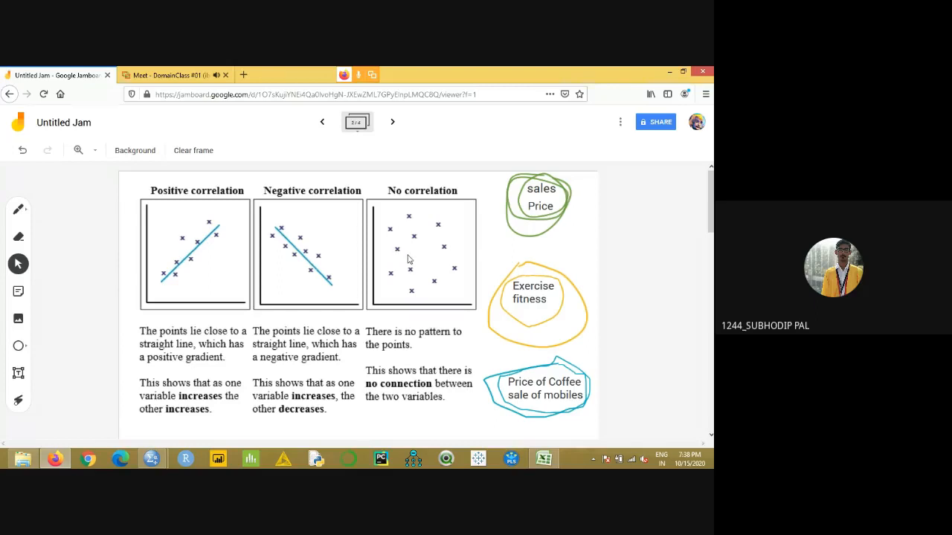
{"action": "left_click", "coordinate": [392, 124]}
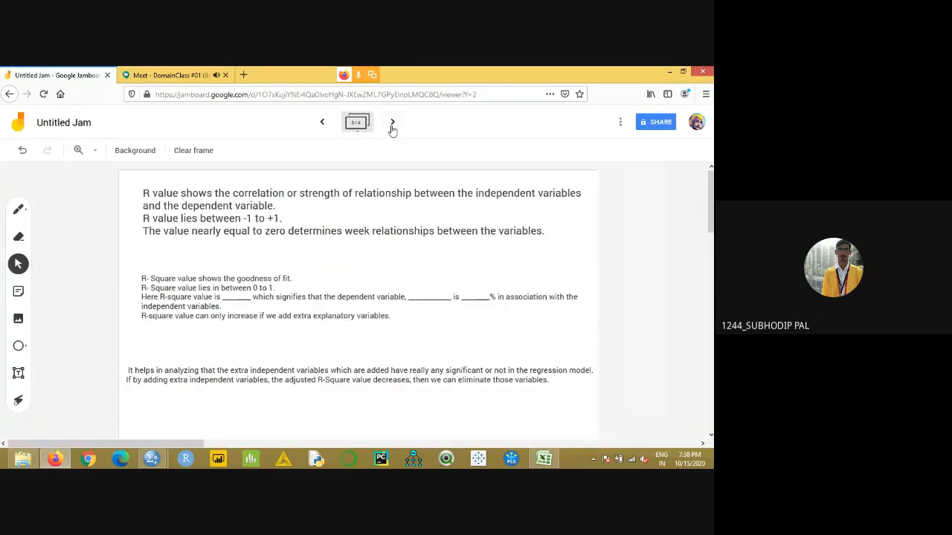
{"action": "left_click", "coordinate": [392, 122]}
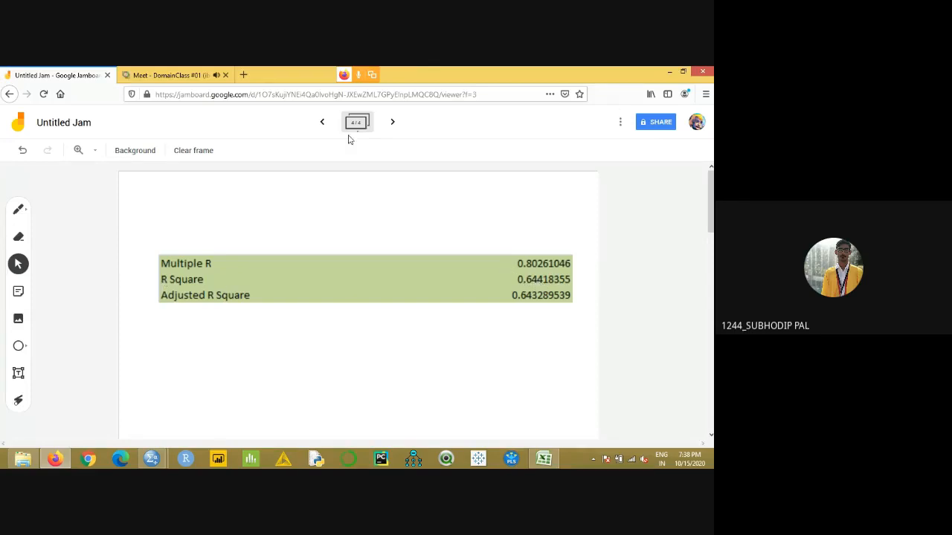
{"action": "left_click", "coordinate": [321, 124]}
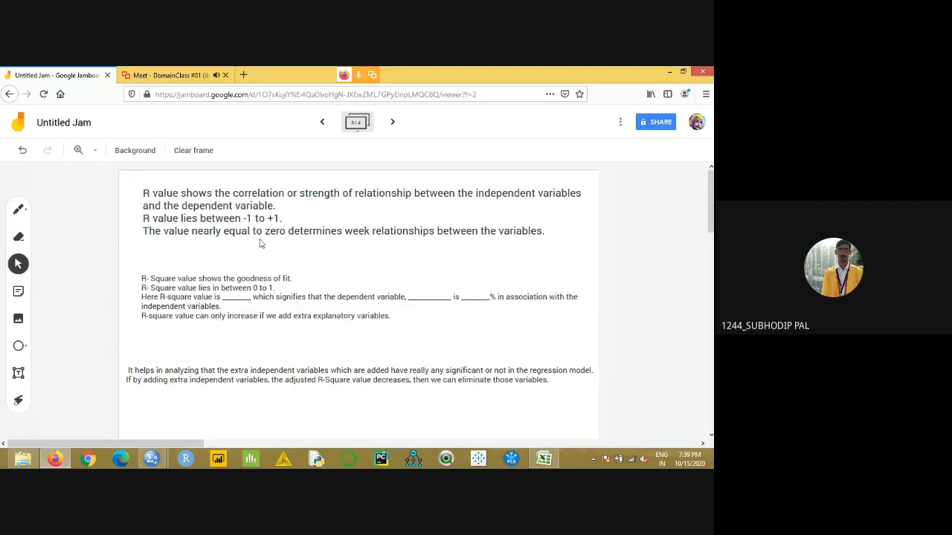
- Switch to Excel and review the Chance of Admission and GRE Score columns on the Simple Linear Regression sheet
{"action": "left_click", "coordinate": [544, 459]}
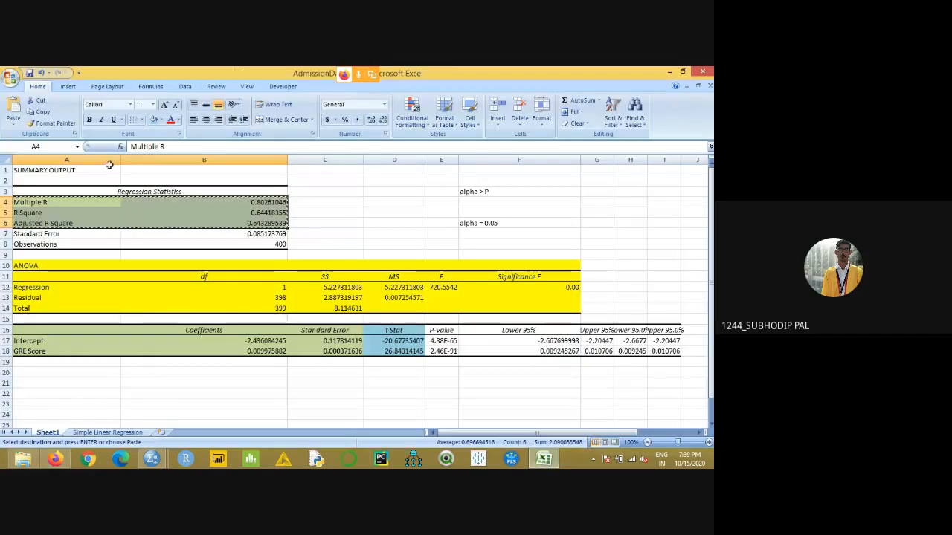
{"action": "left_click", "coordinate": [116, 432]}
{"action": "left_click", "coordinate": [84, 170]}
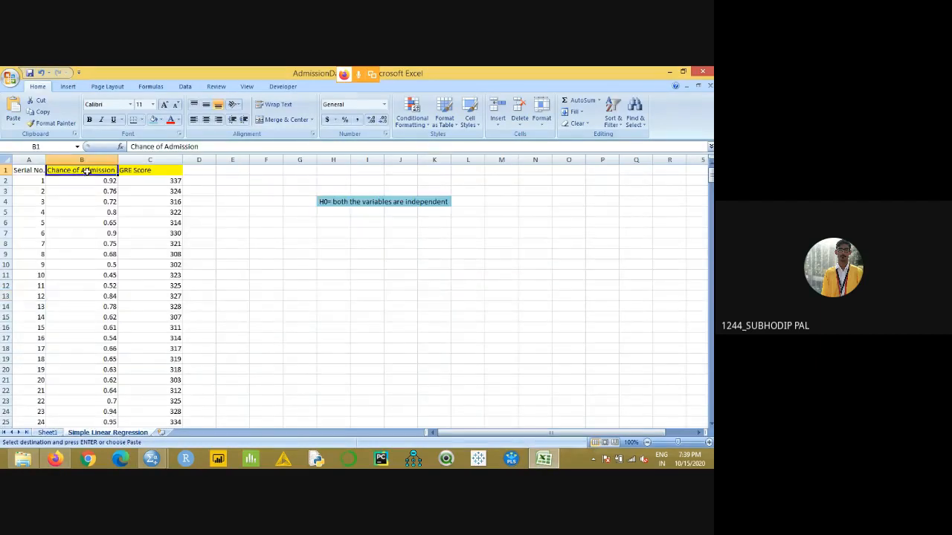
{"action": "left_click", "coordinate": [148, 172]}
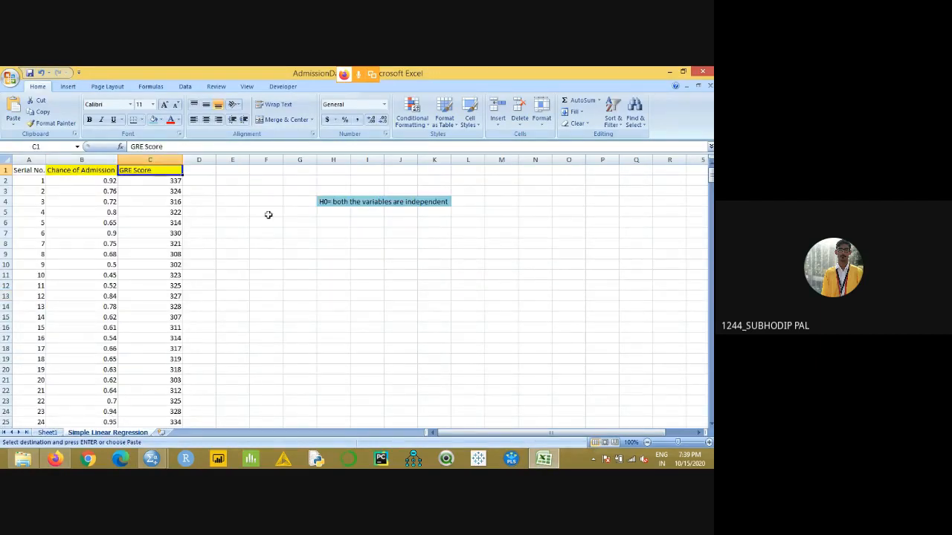
{"action": "left_click", "coordinate": [89, 173]}
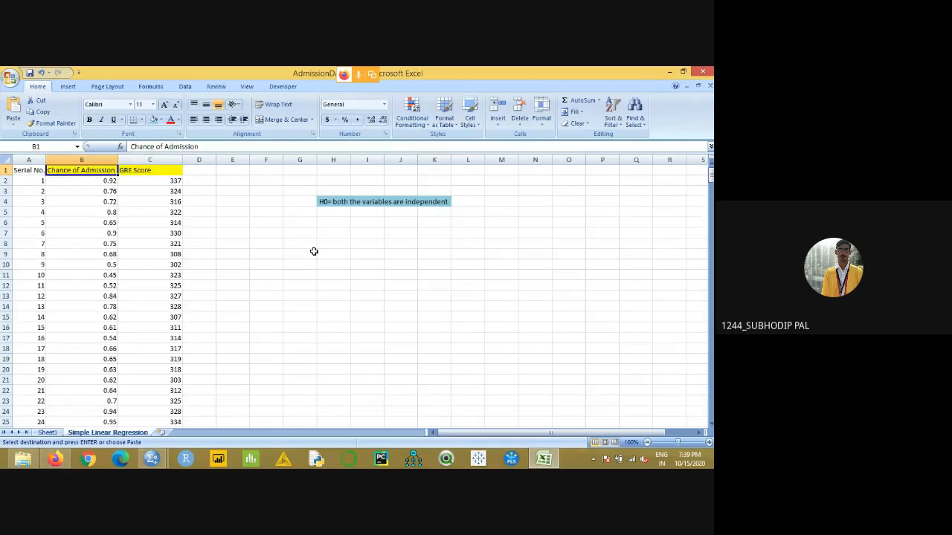
{"action": "left_click", "coordinate": [148, 171]}
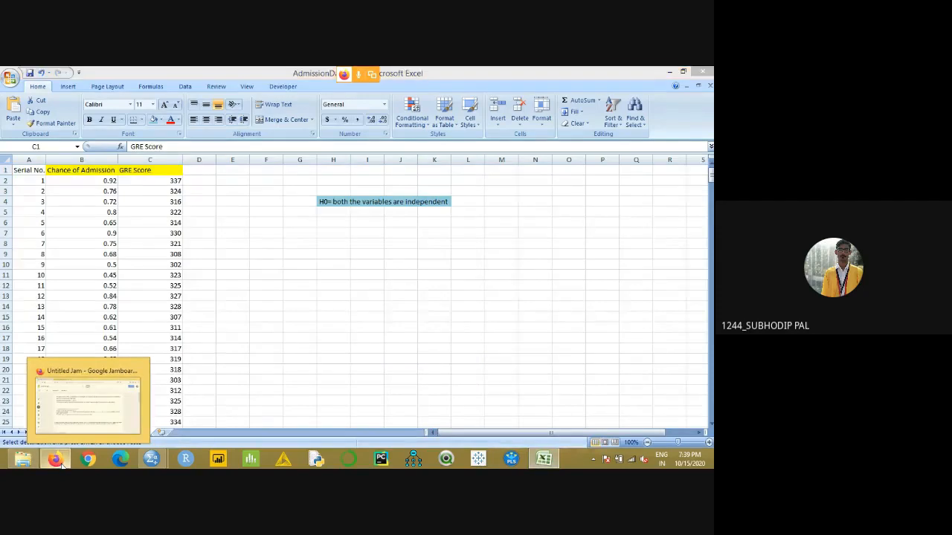
- Switch to Jamboard and check the Multiple R value on the fourth frame against the R value range in the third frame's notes
{"action": "left_click", "coordinate": [153, 405]}
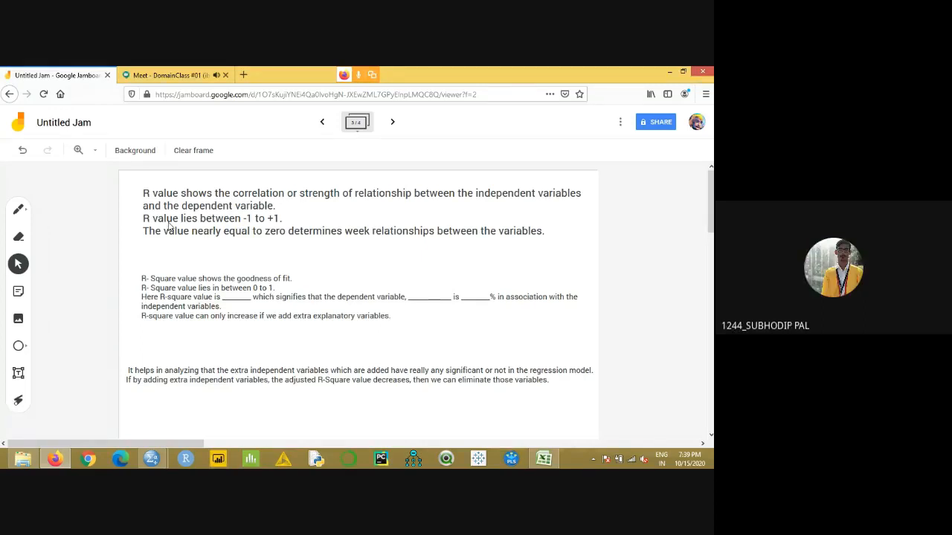
{"action": "left_click", "coordinate": [392, 122]}
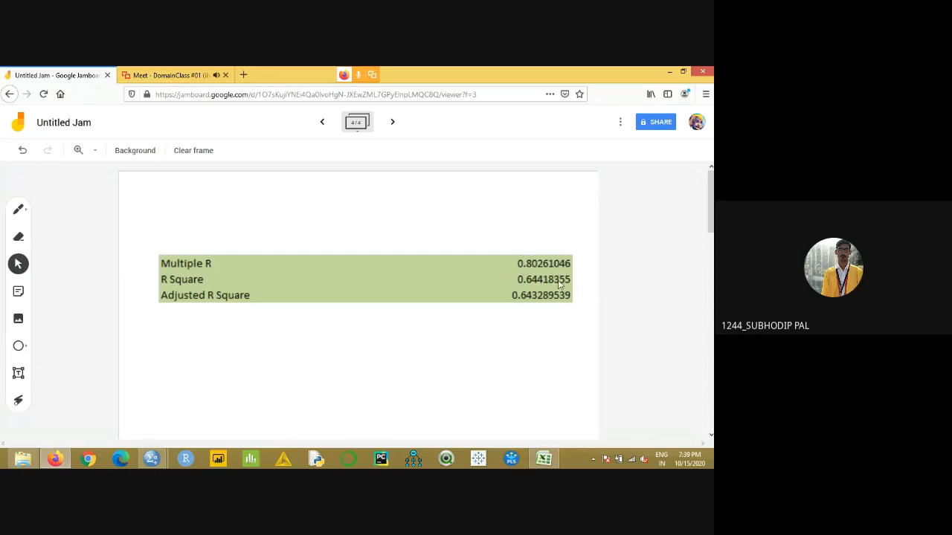
{"action": "left_click", "coordinate": [392, 121]}
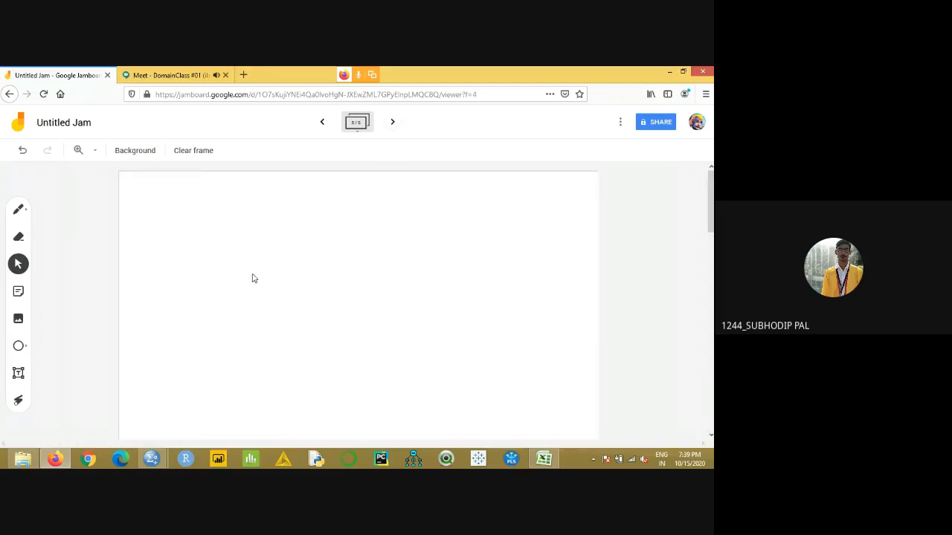
{"action": "left_click", "coordinate": [322, 123]}
{"action": "left_click", "coordinate": [322, 124]}
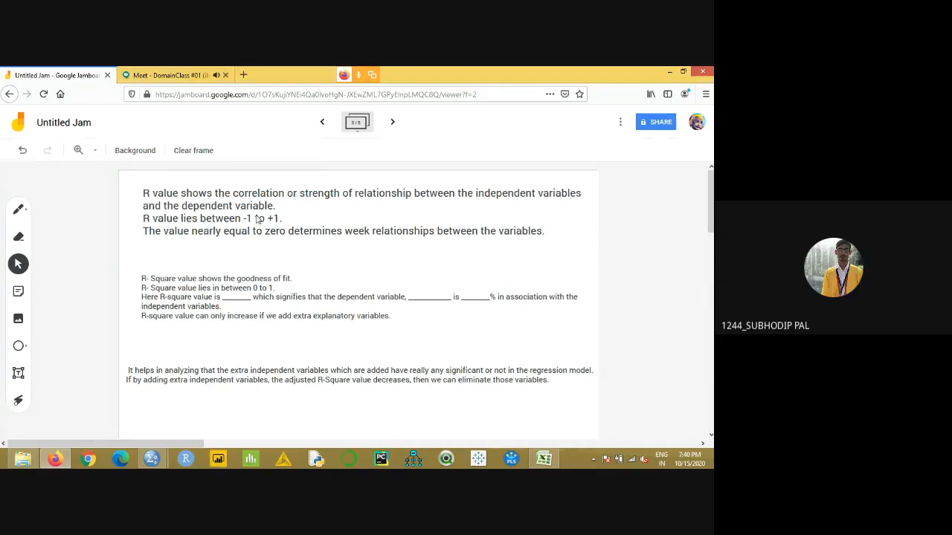
{"action": "left_click", "coordinate": [393, 123]}
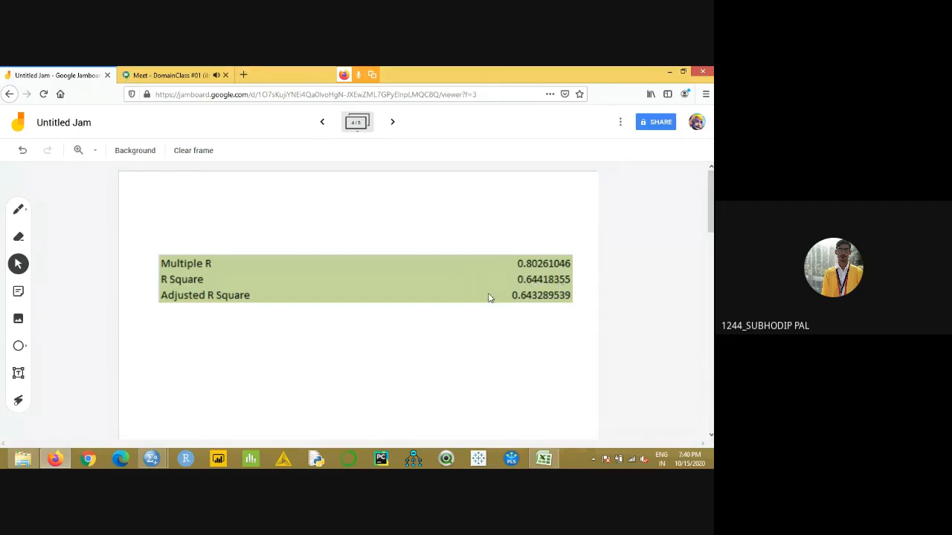
- Switch to Excel to point out the Chance of Admission heading in B1, and return to Jamboard
{"action": "left_click", "coordinate": [546, 459]}
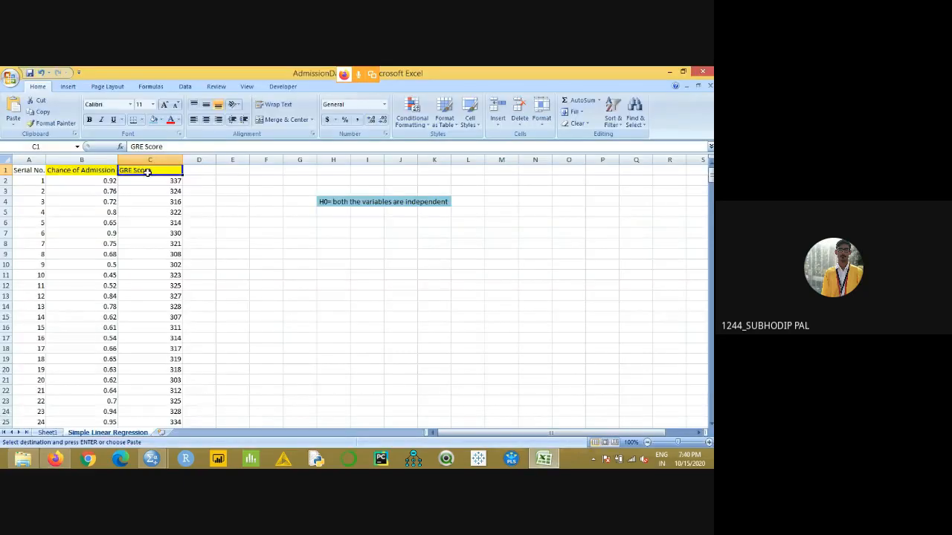
{"action": "left_click", "coordinate": [94, 172]}
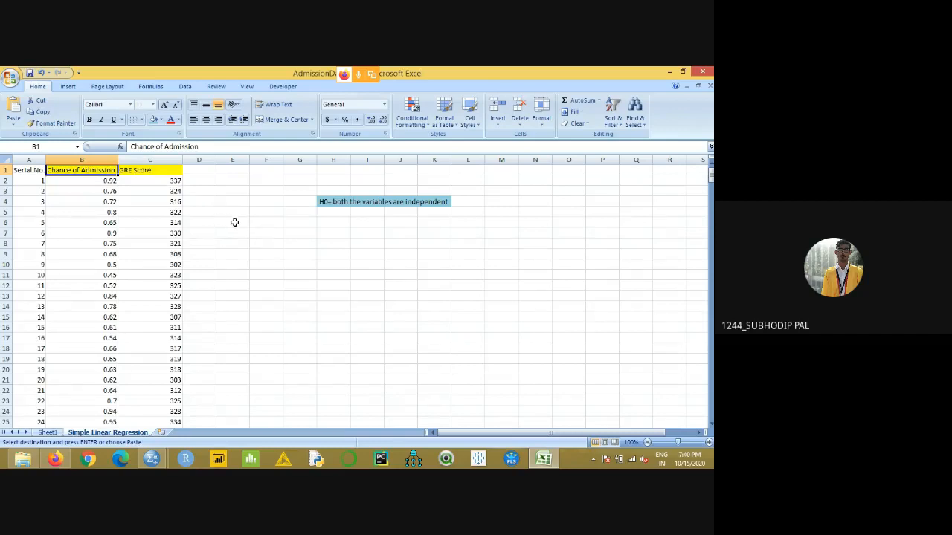
{"action": "left_click", "coordinate": [554, 460]}
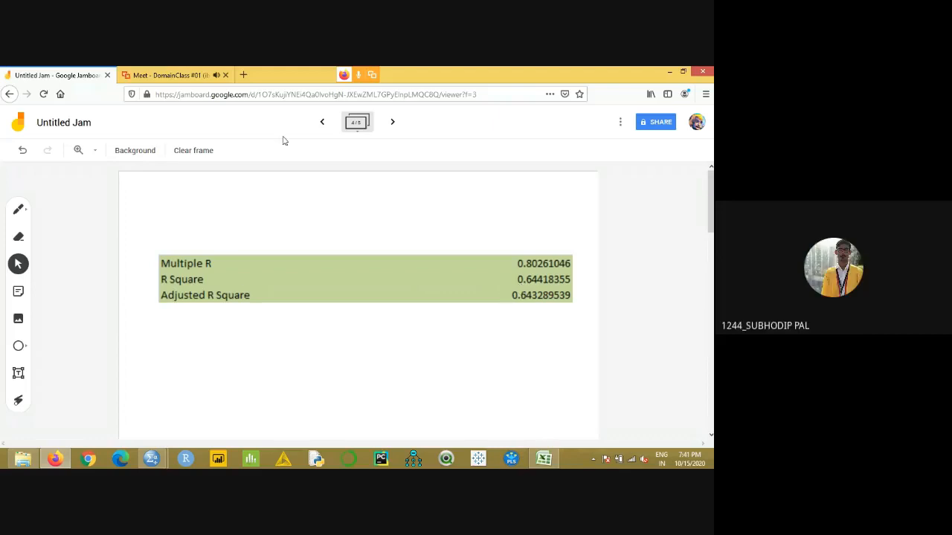
- Compare the R-Square notes on the third frame with the R Square value on the fourth frame
{"action": "left_click", "coordinate": [320, 125]}
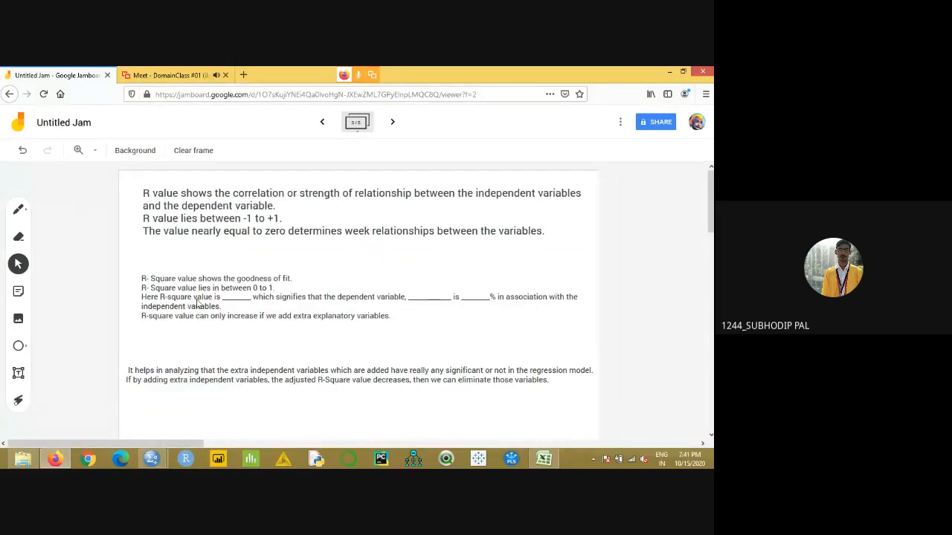
{"action": "left_click", "coordinate": [390, 124]}
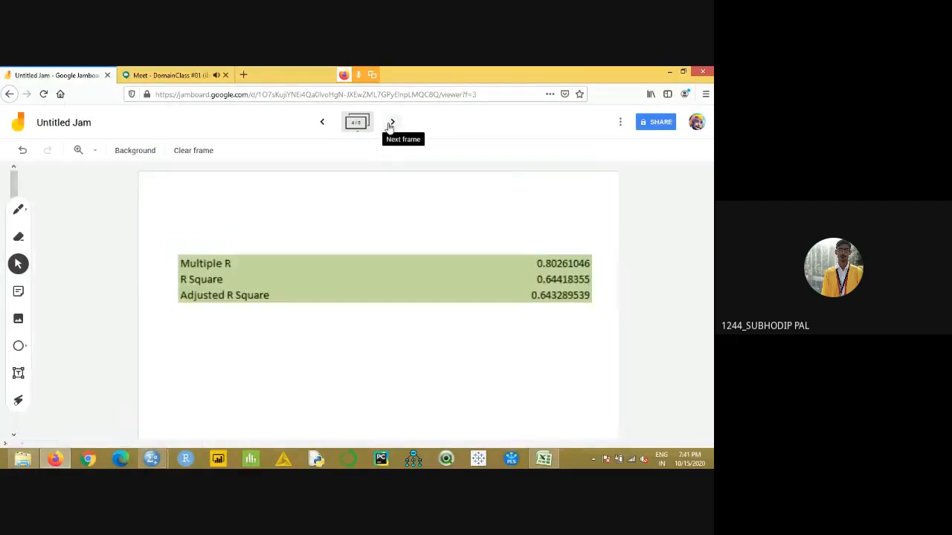
{"action": "left_click", "coordinate": [323, 122]}
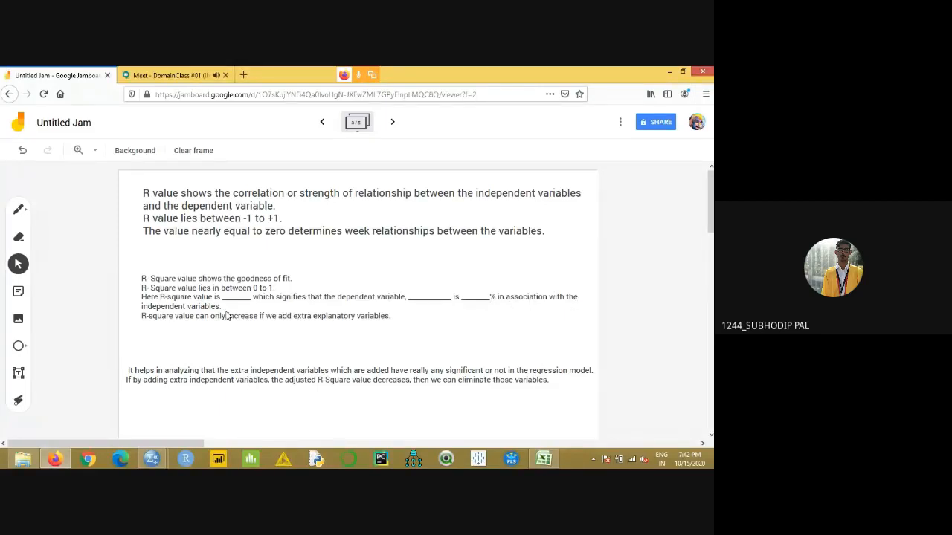
- Switch to Excel and examine how the GRE Score column in C relates to the Chance of Admission column in B
{"action": "left_click", "coordinate": [540, 458]}
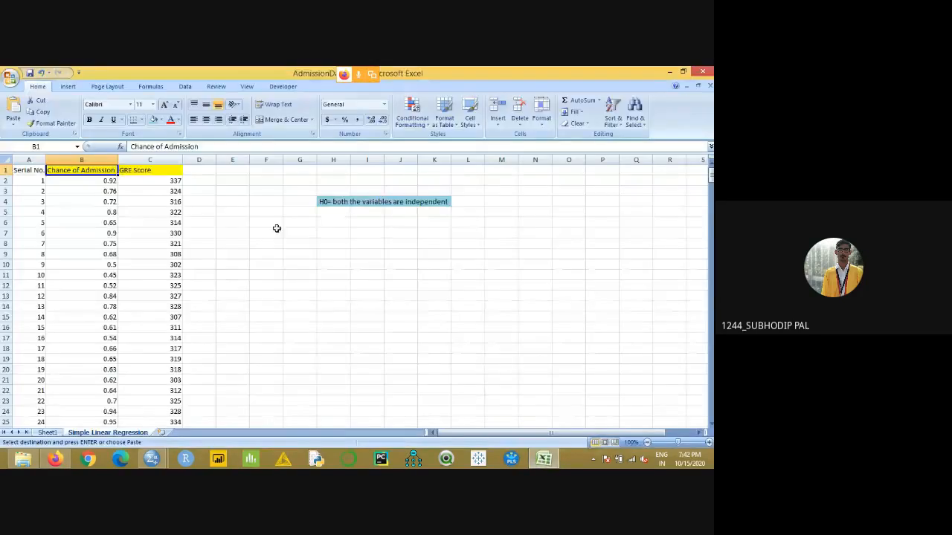
{"action": "left_click", "coordinate": [158, 169]}
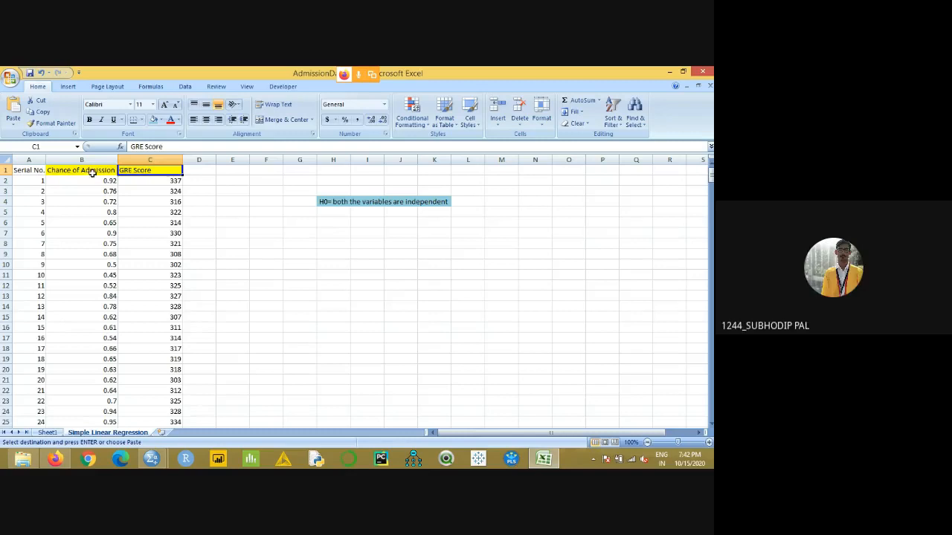
{"action": "left_click", "coordinate": [89, 173]}
{"action": "left_click", "coordinate": [134, 173]}
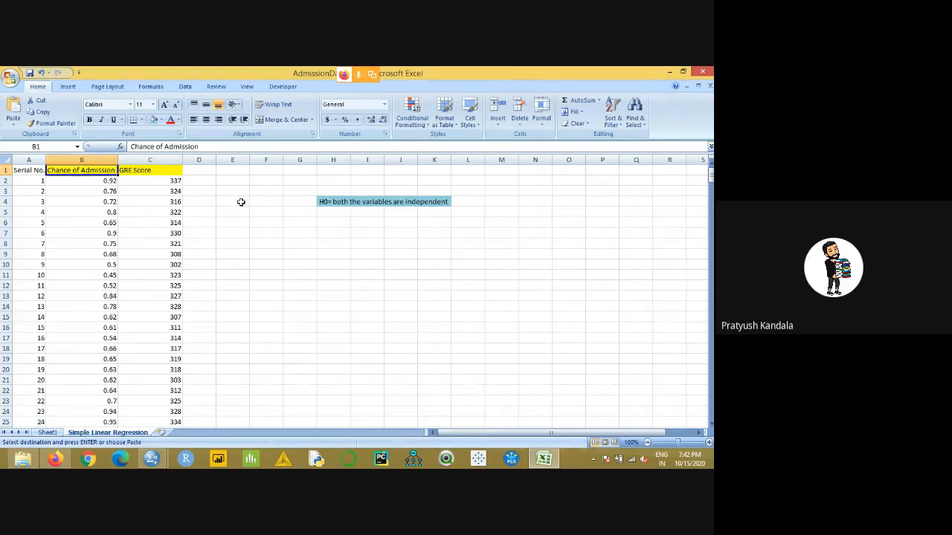
{"action": "left_click", "coordinate": [163, 177]}
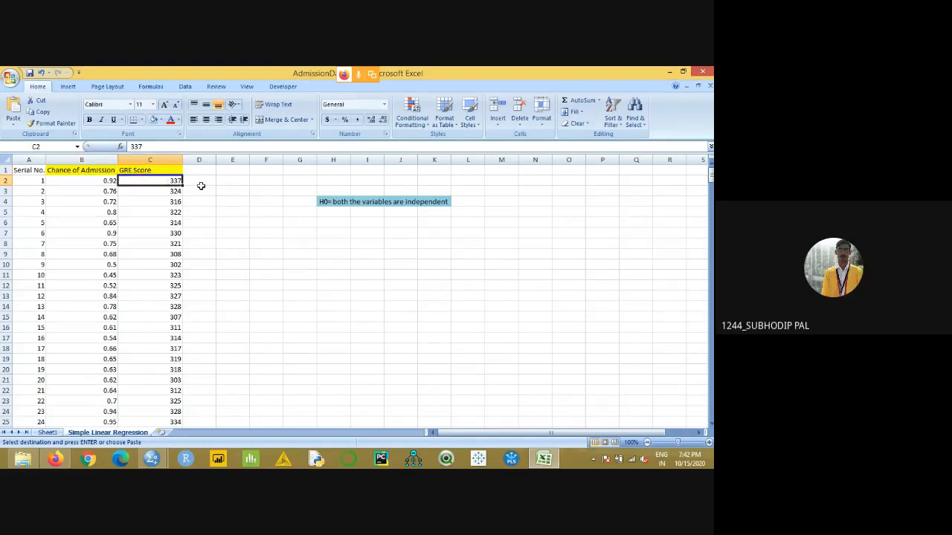
{"action": "left_click", "coordinate": [160, 169]}
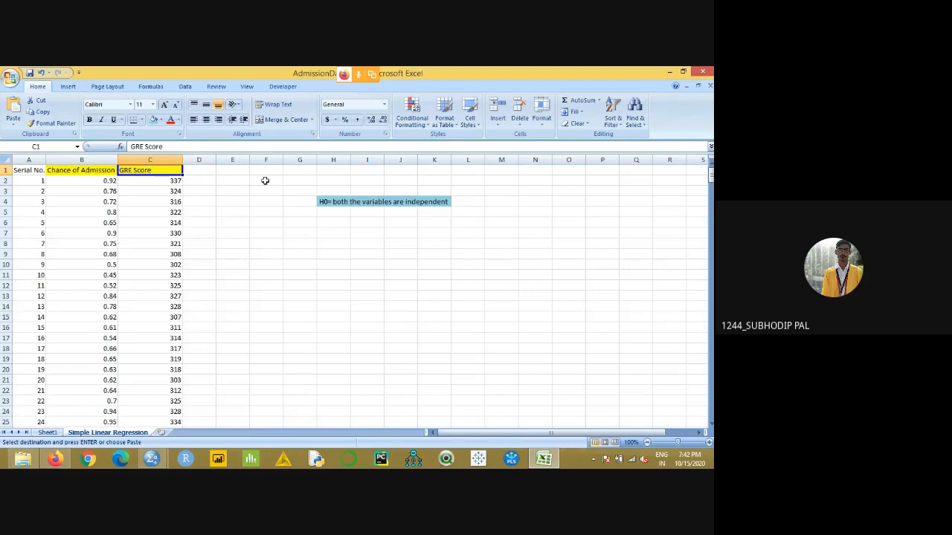
{"action": "left_click", "coordinate": [95, 170]}
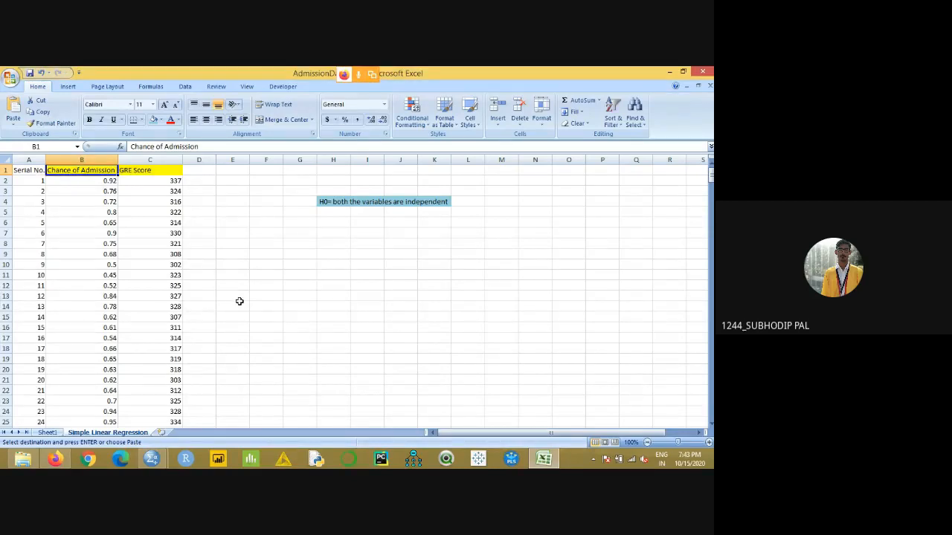
- Review the R-Square notes in Jamboard and select the empty cell D1 beside GRE Score in Excel
{"action": "left_click", "coordinate": [55, 459]}
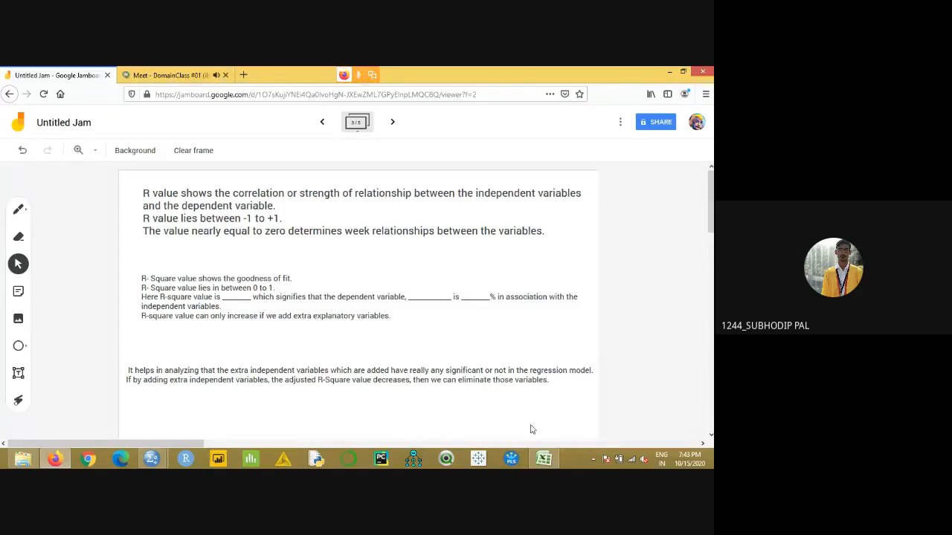
{"action": "left_click", "coordinate": [543, 459]}
{"action": "left_click", "coordinate": [202, 171]}
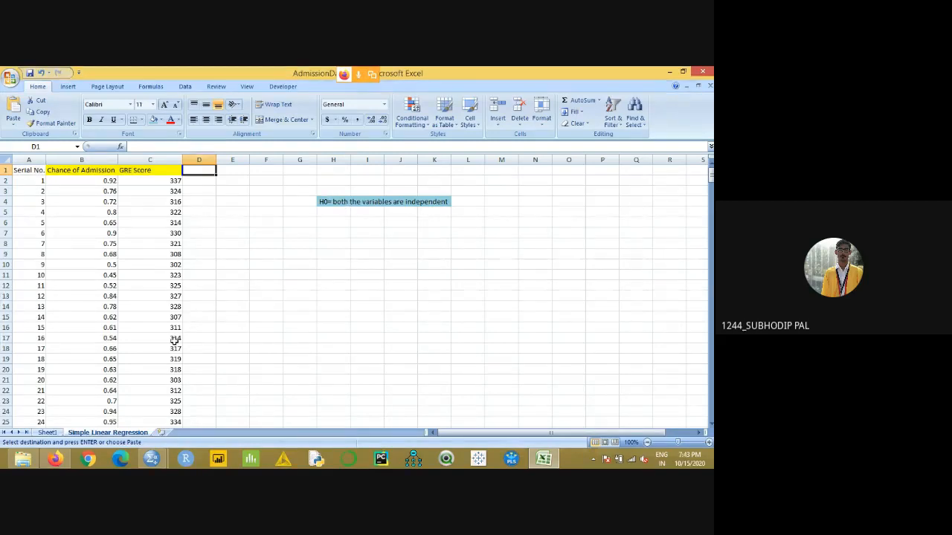
- Recheck the notes on extra independent variables in Jamboard, and point out the GRE Score heading and empty cell D1 in Excel
{"action": "key", "text": "alt+Tab"}
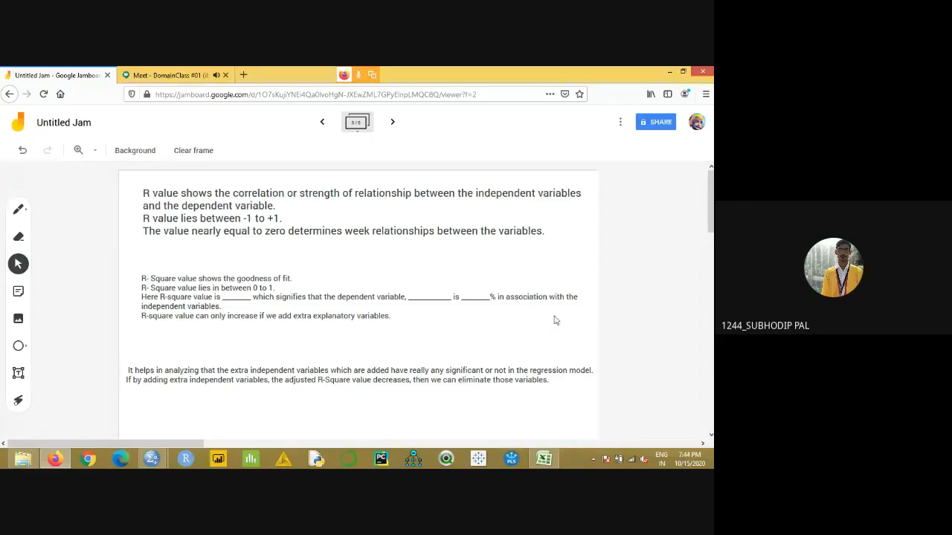
{"action": "left_click", "coordinate": [544, 459]}
{"action": "left_click", "coordinate": [153, 170]}
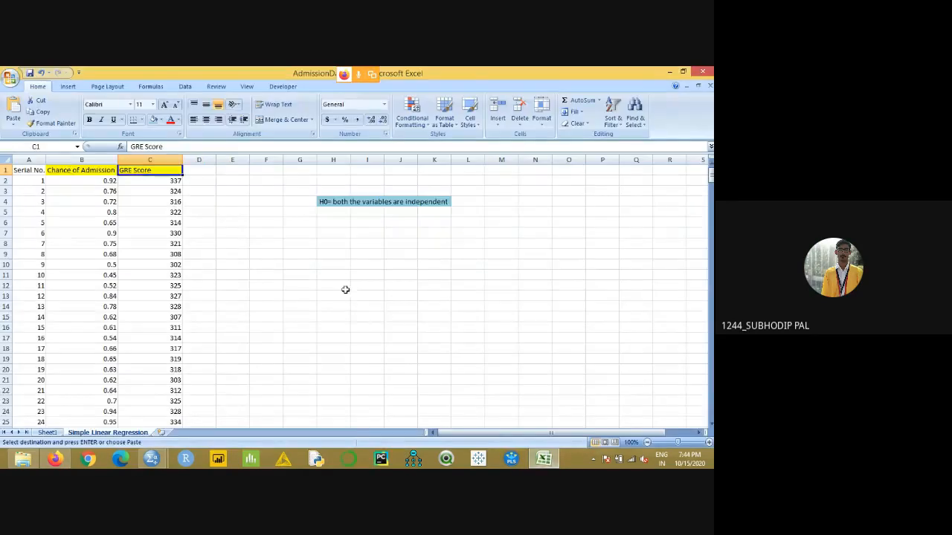
{"action": "left_click", "coordinate": [203, 170]}
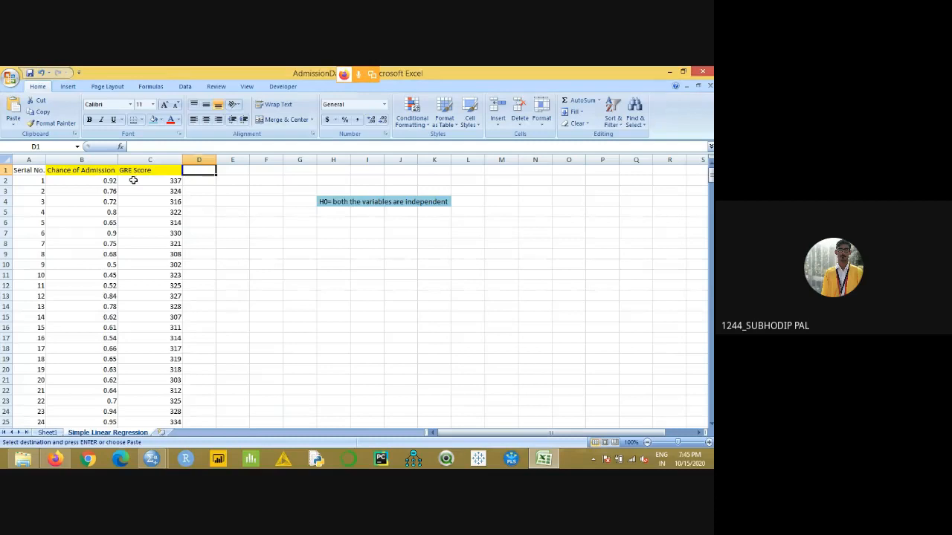
- Compare the Chance of Admission heading and its first value with the empty cell D1 beside GRE Score
{"action": "left_click", "coordinate": [102, 171]}
{"action": "left_click", "coordinate": [209, 172]}
{"action": "left_click", "coordinate": [104, 181]}
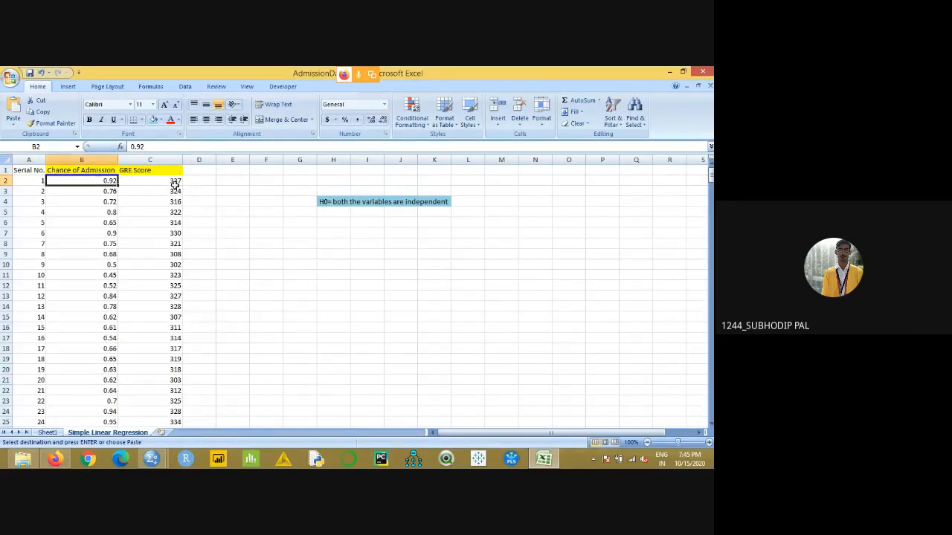
{"action": "left_click", "coordinate": [210, 172]}
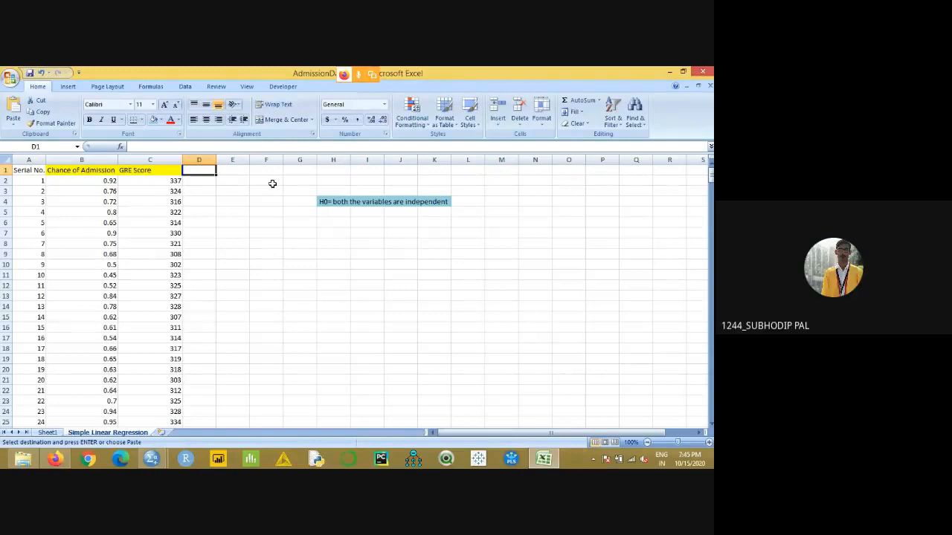
{"action": "left_click", "coordinate": [113, 172]}
{"action": "left_click", "coordinate": [203, 175]}
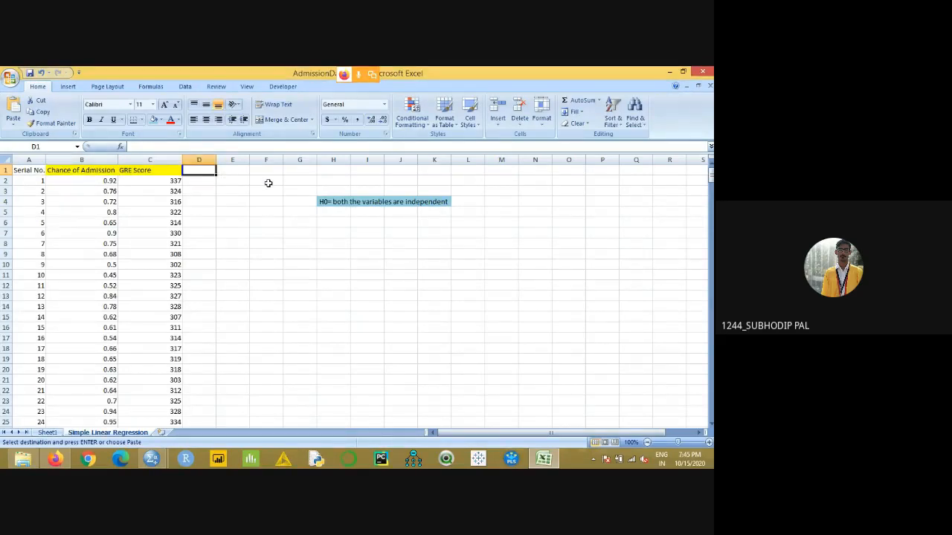
{"action": "left_click", "coordinate": [109, 173]}
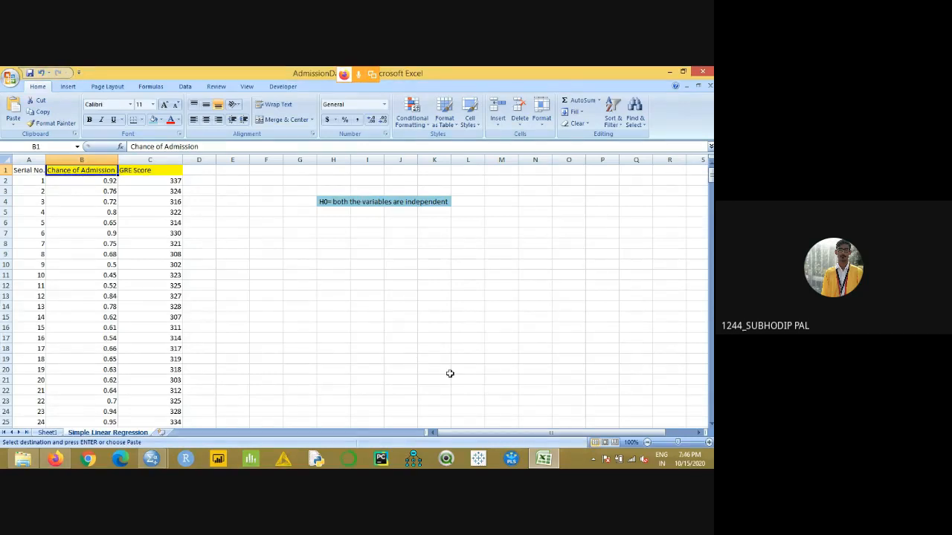
- Review the R-Square notes in Jamboard, the regression statistics on Sheet1 in Excel, and the fourth Jamboard frame with the R values
{"action": "left_click", "coordinate": [545, 461]}
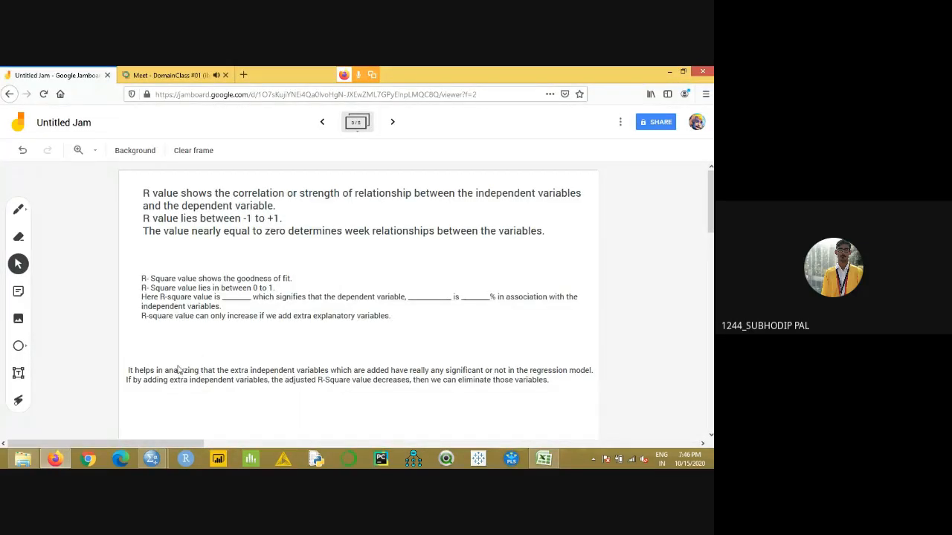
{"action": "left_click", "coordinate": [545, 458]}
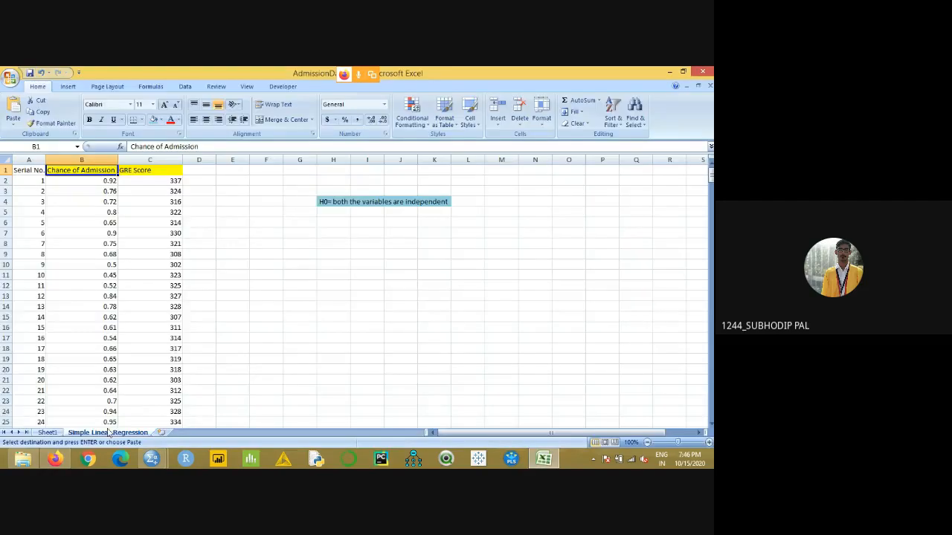
{"action": "left_click", "coordinate": [48, 432]}
{"action": "key", "text": "Escape"}
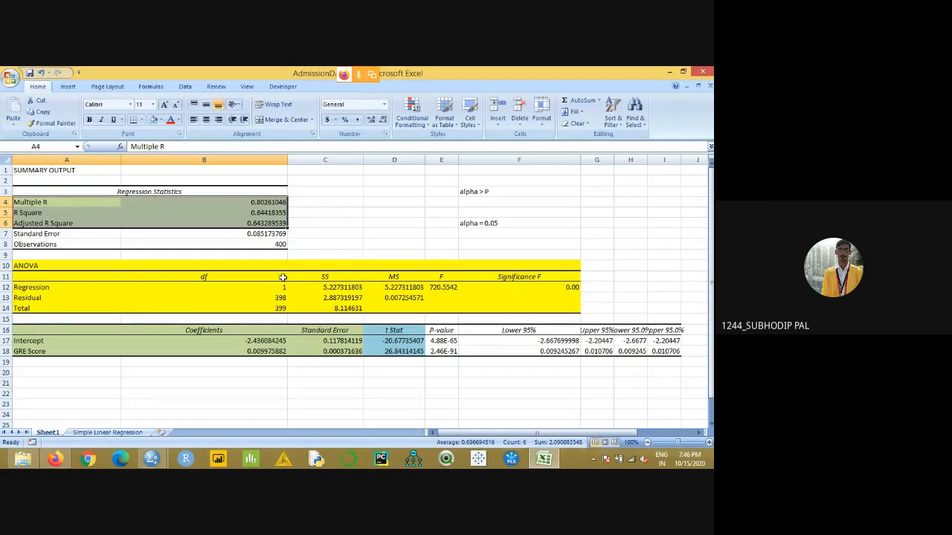
{"action": "left_click", "coordinate": [56, 458]}
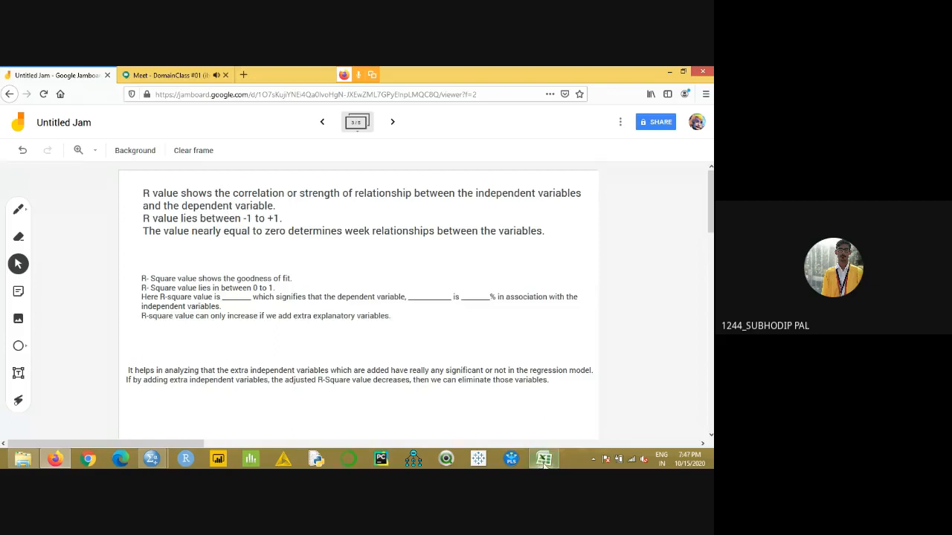
{"action": "left_click", "coordinate": [393, 123]}
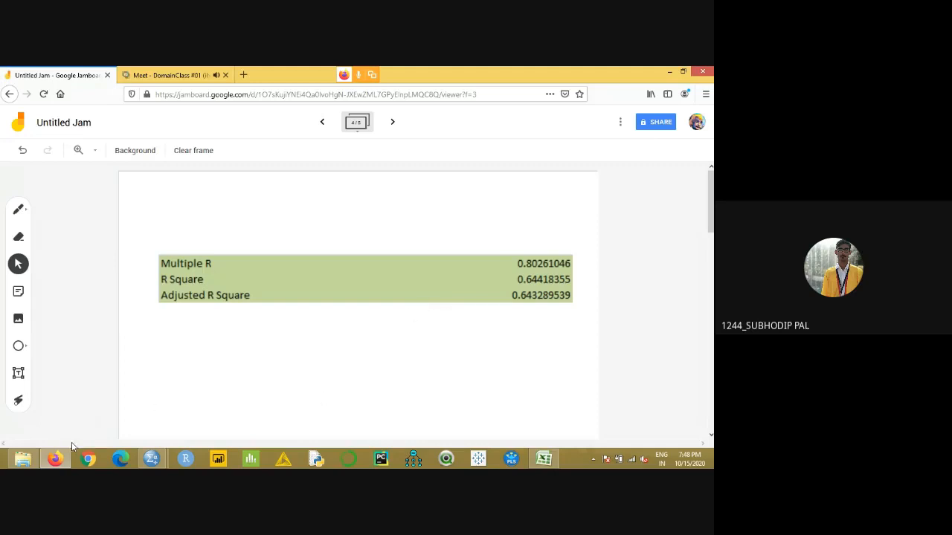
- Switch to Excel and examine the Adjusted R Square value in the regression summary on Sheet1
{"action": "mouse_move", "coordinate": [64, 458]}
{"action": "left_click", "coordinate": [543, 459]}
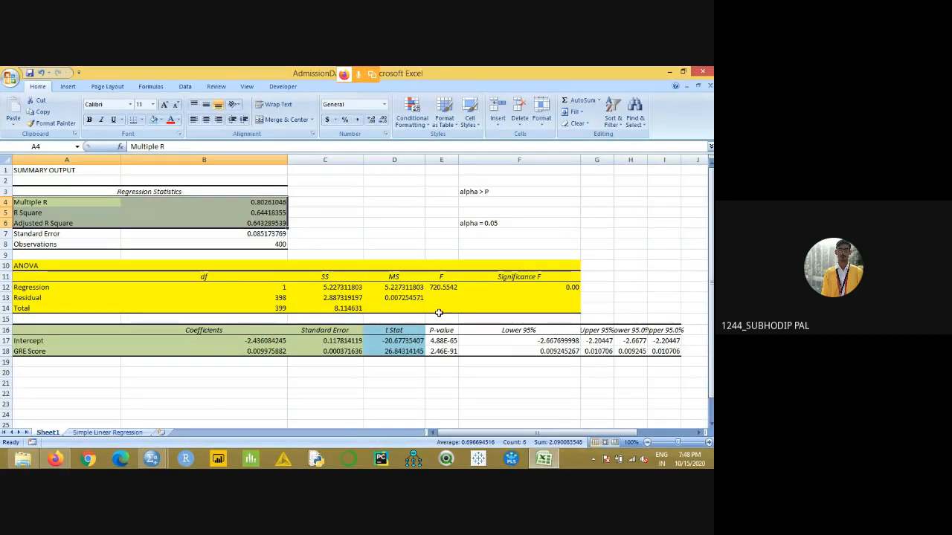
{"action": "left_click", "coordinate": [394, 234]}
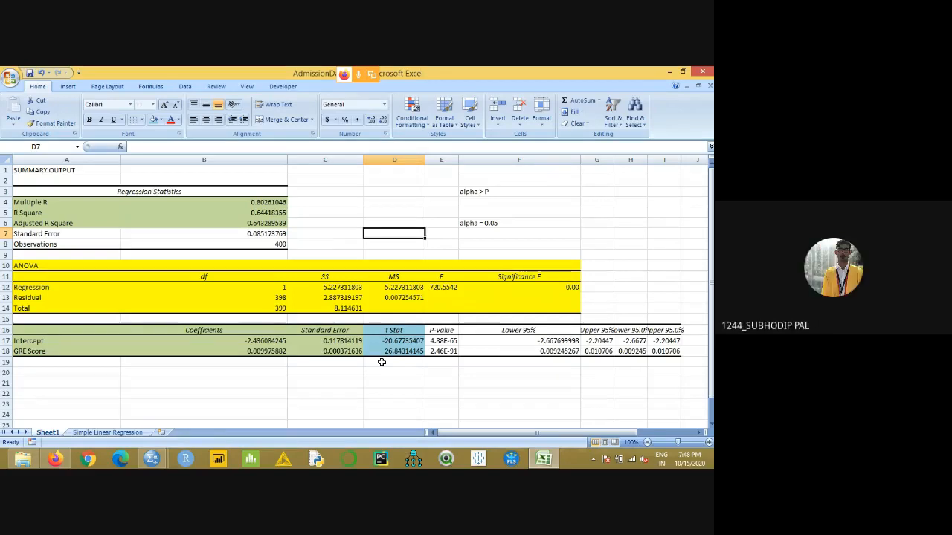
{"action": "left_click", "coordinate": [256, 223]}
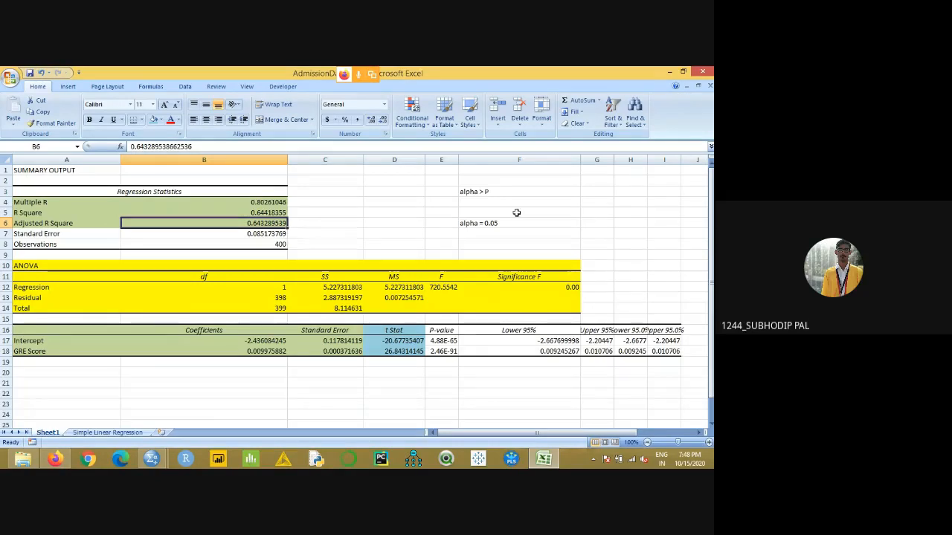
- Enter the adjusted R-Square formula text 1-(MSE/MST) in cell G3 and widen column G to fit it
{"action": "left_click", "coordinate": [597, 192]}
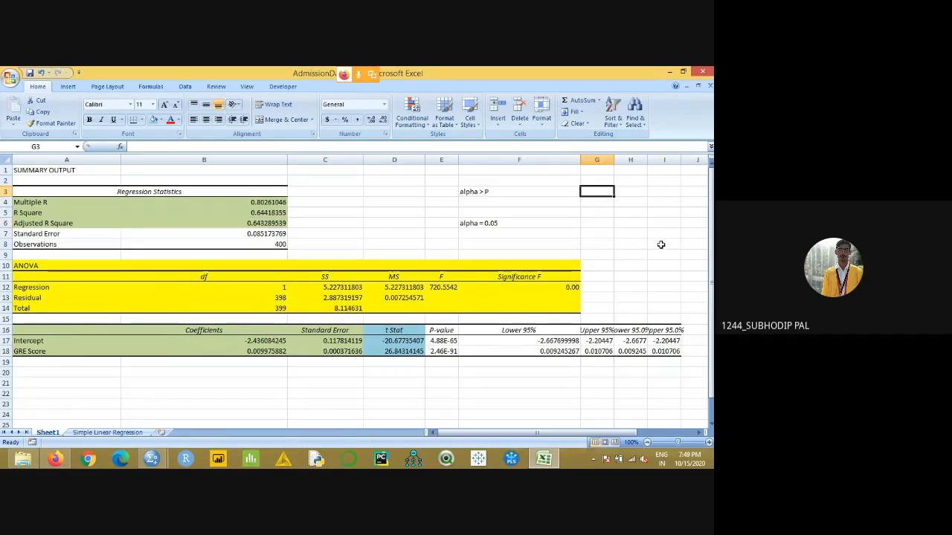
{"action": "type", "text": "1"}
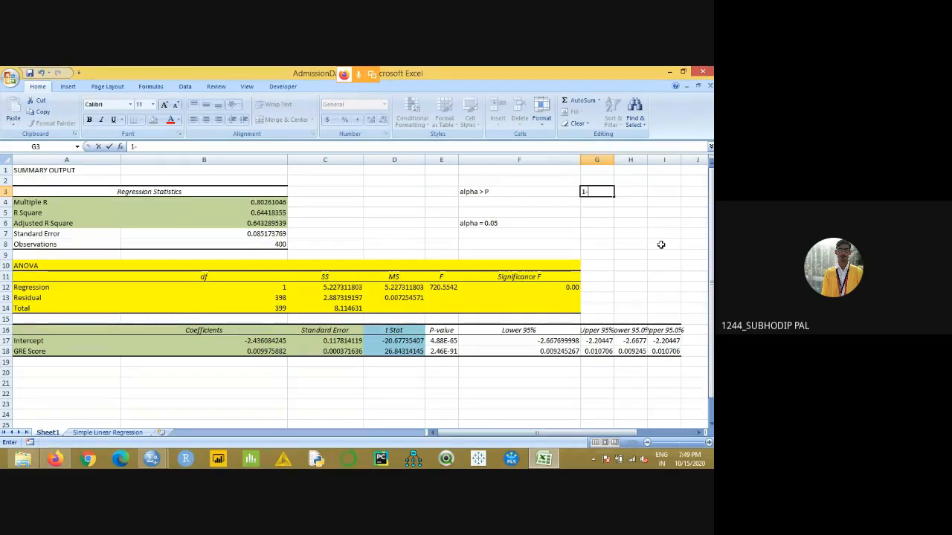
{"action": "type", "text": "-(MSE/MST)"}
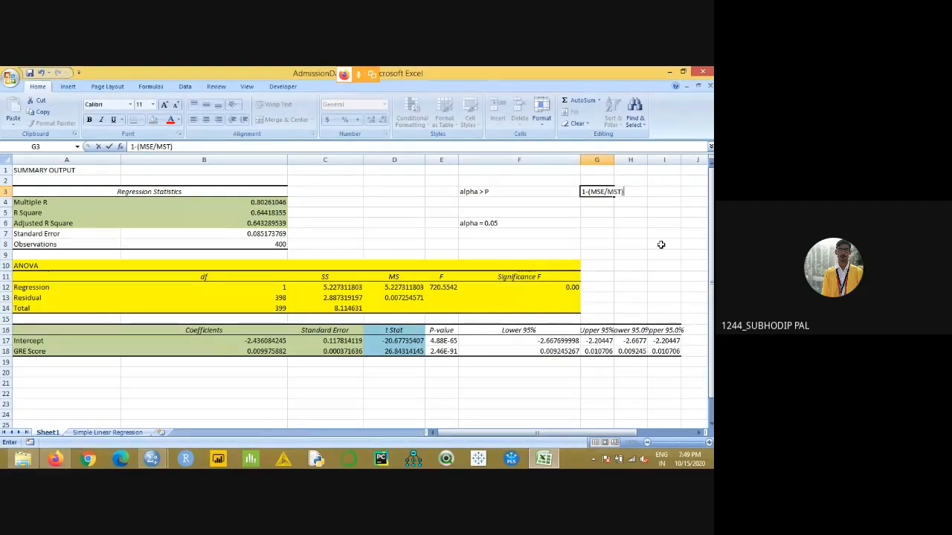
{"action": "left_click", "coordinate": [635, 231]}
{"action": "left_click_drag", "start_coordinate": [613, 159], "coordinate": [639, 160]}
{"action": "left_click", "coordinate": [616, 192]}
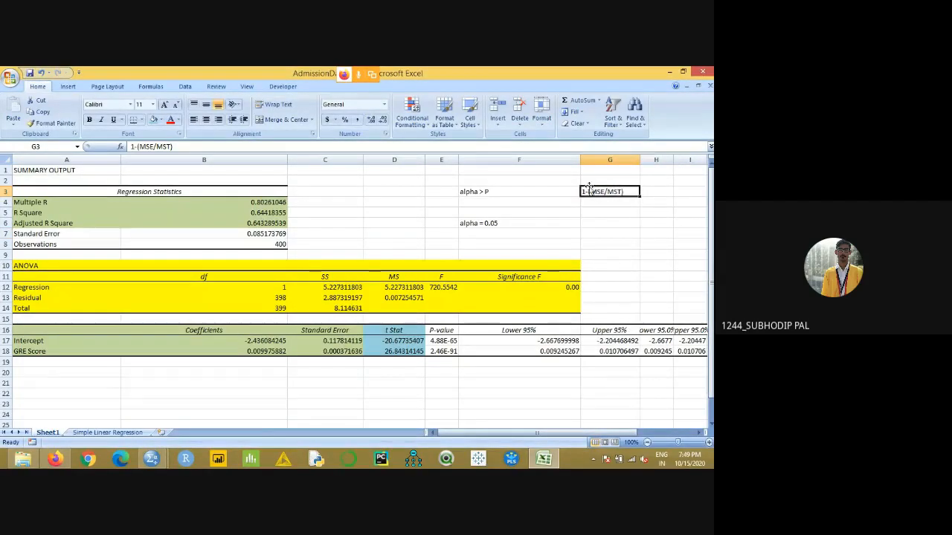
- Fill the formula text cell G3 and the Residual MS cell D13 with orange
{"action": "left_click", "coordinate": [159, 120]}
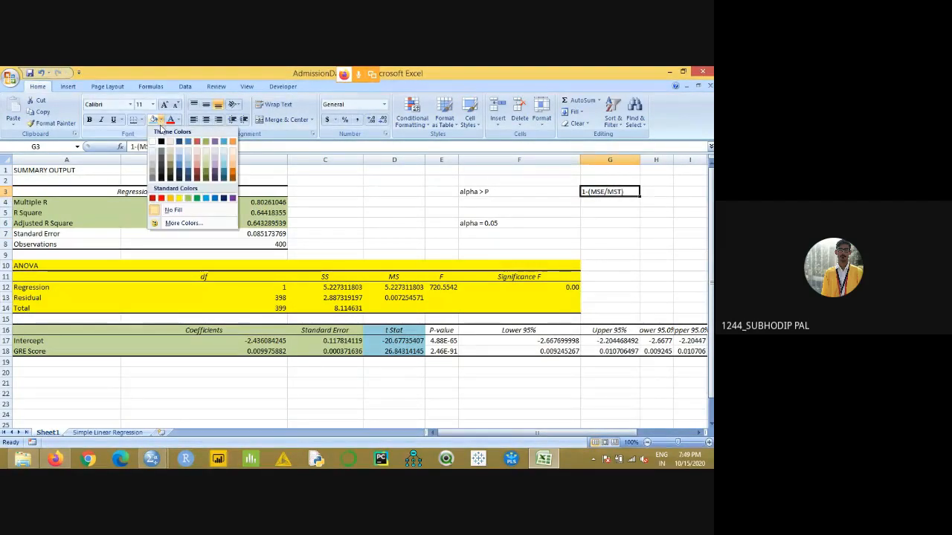
{"action": "left_click", "coordinate": [170, 198]}
{"action": "left_click", "coordinate": [617, 265]}
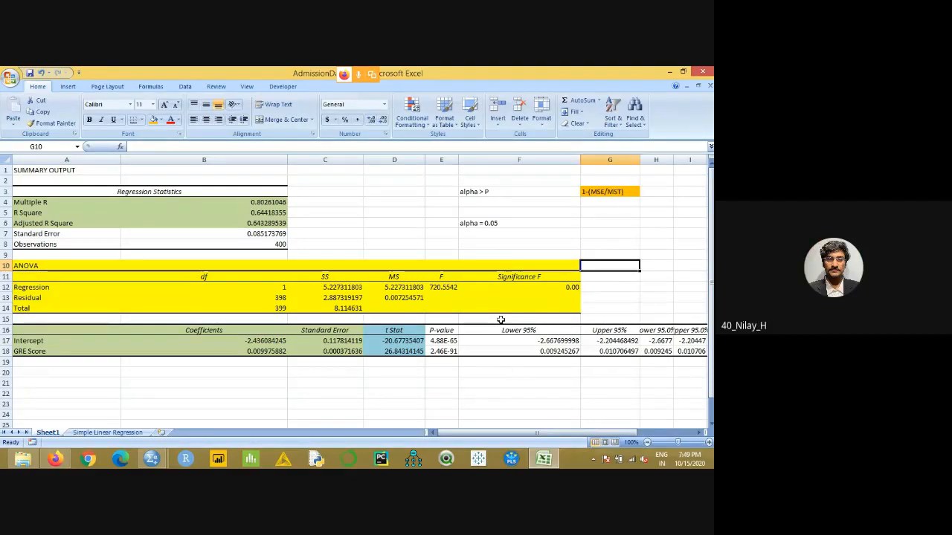
{"action": "left_click", "coordinate": [412, 301]}
{"action": "left_click", "coordinate": [153, 120]}
{"action": "left_click", "coordinate": [485, 309]}
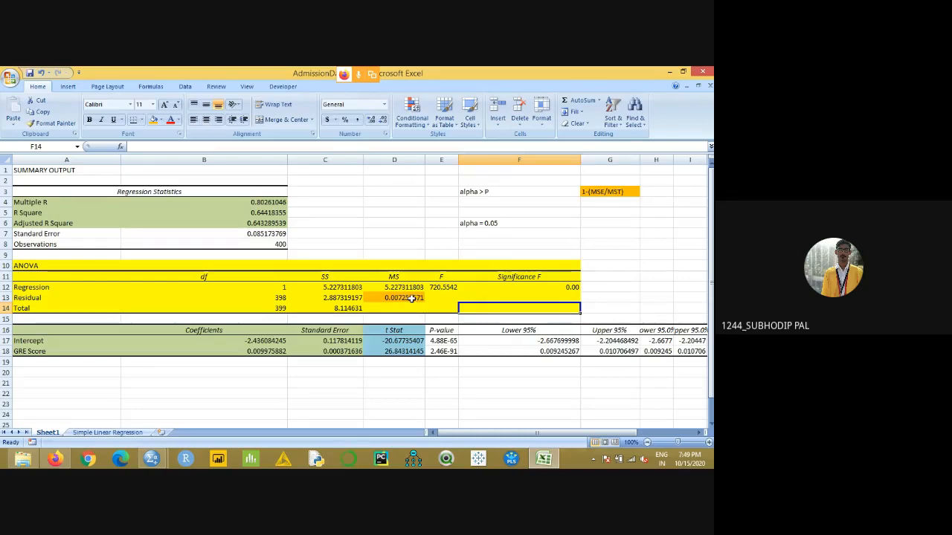
- Examine the Regression MS value, the empty Total MS cell and the Total SS value in the ANOVA table
{"action": "left_click", "coordinate": [708, 442]}
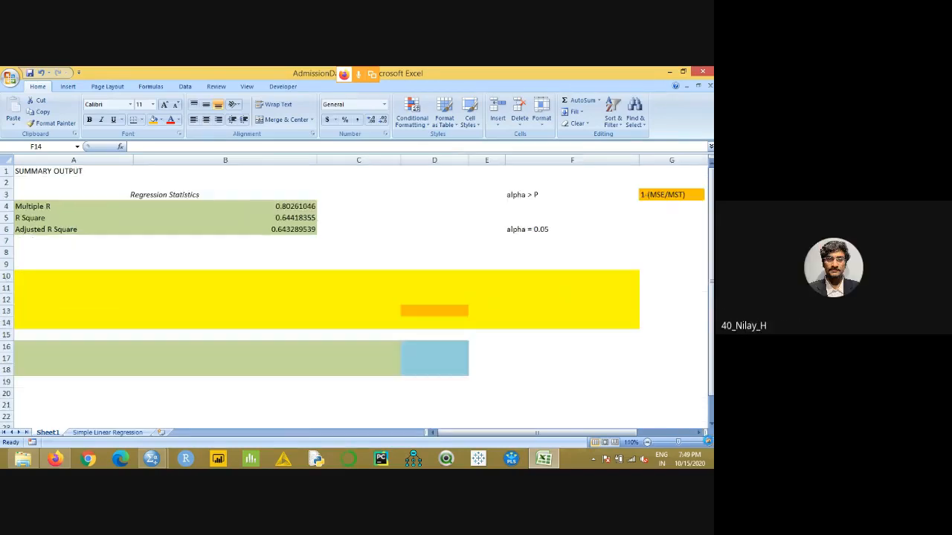
{"action": "left_click_drag", "start_coordinate": [536, 435], "coordinate": [568, 435]}
{"action": "left_click_drag", "start_coordinate": [476, 434], "coordinate": [450, 434]}
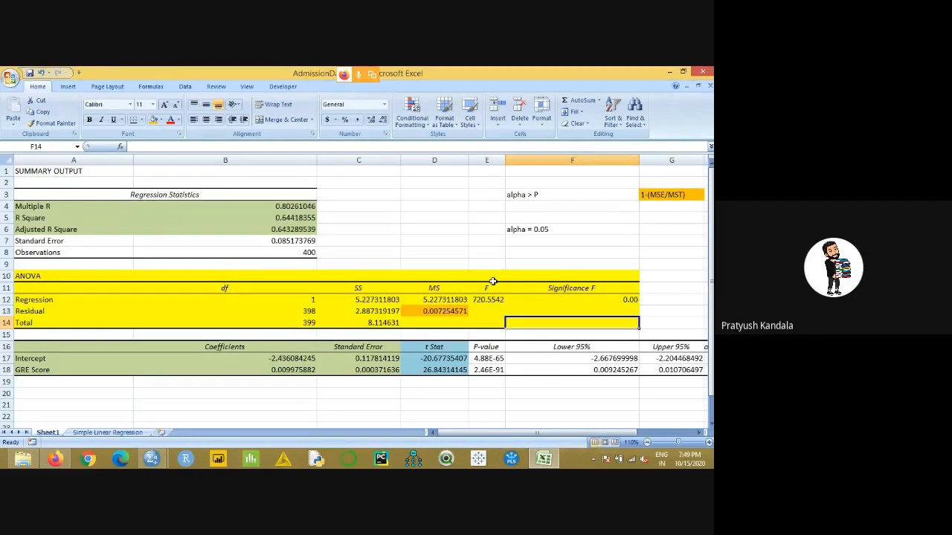
{"action": "left_click", "coordinate": [433, 301]}
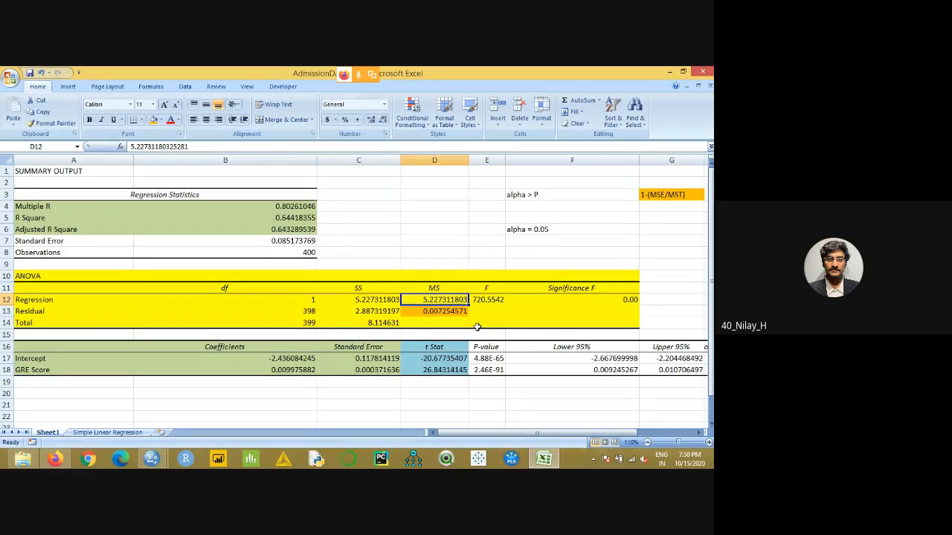
{"action": "left_click", "coordinate": [440, 324]}
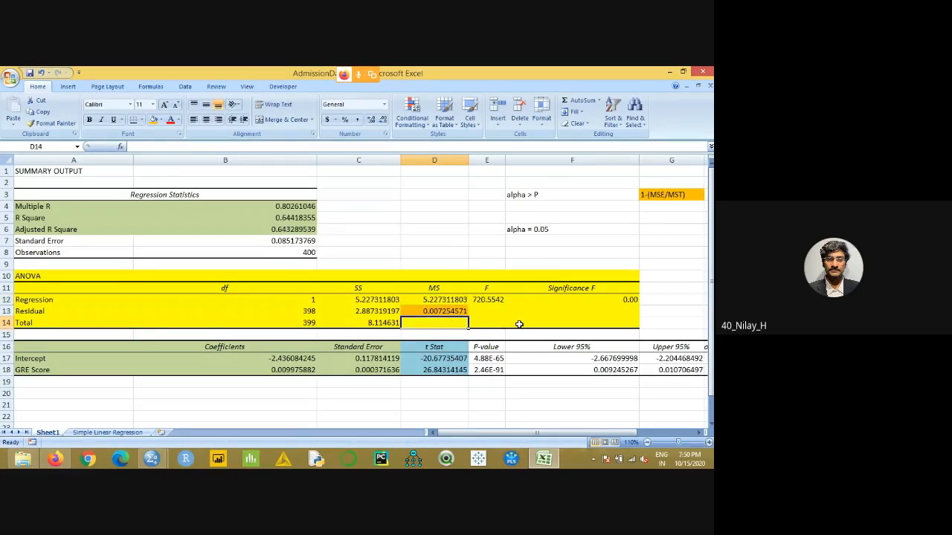
{"action": "left_click", "coordinate": [388, 322]}
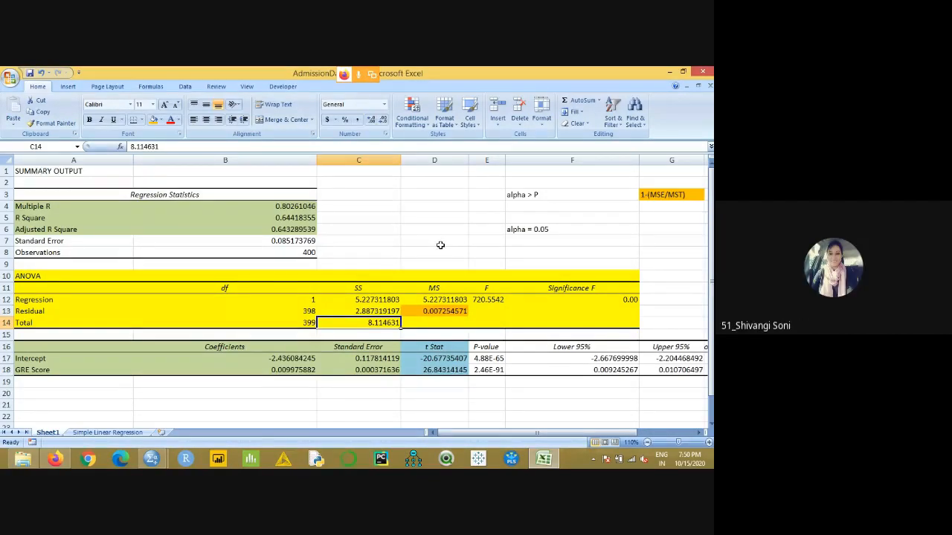
{"action": "left_click", "coordinate": [391, 242]}
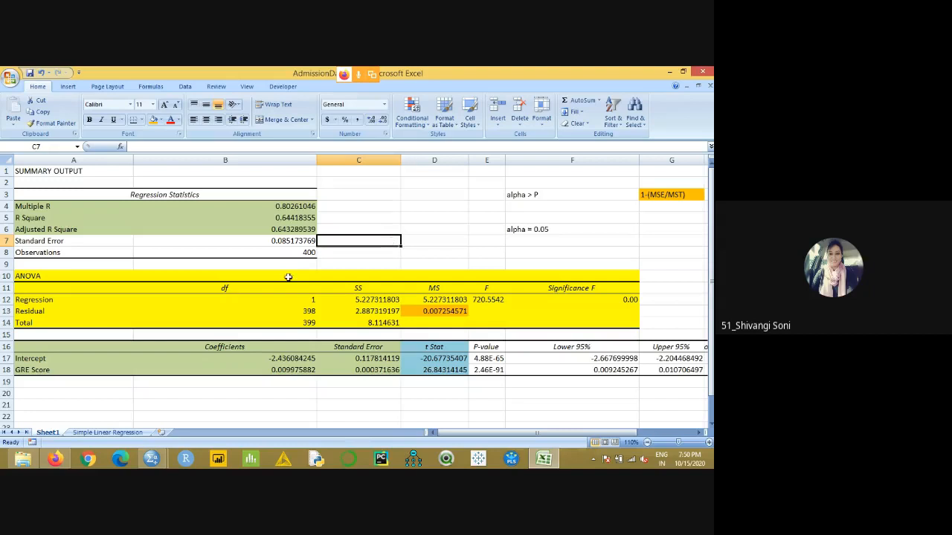
- Review the Regression, Residual and Total rows of the ANOVA table, comparing their SS and MS values
{"action": "left_click", "coordinate": [42, 299]}
{"action": "left_click", "coordinate": [61, 311]}
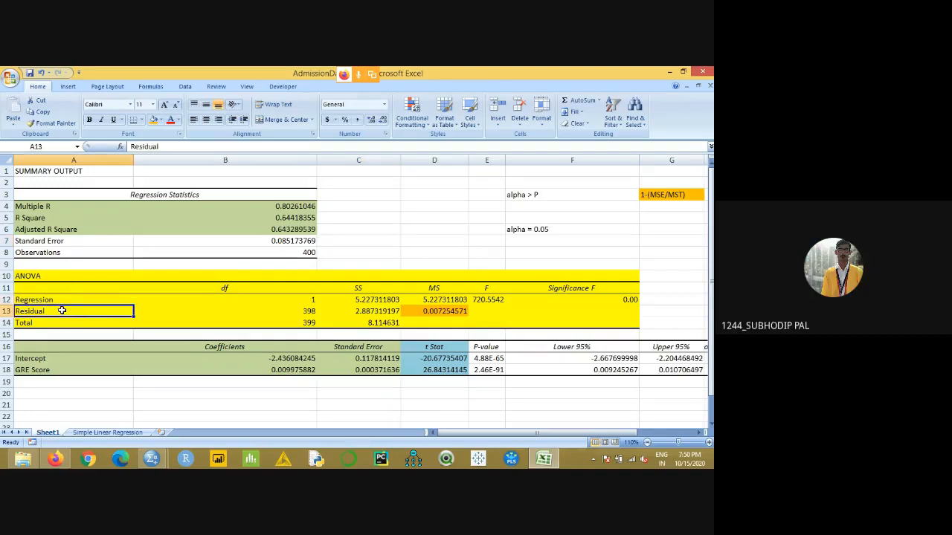
{"action": "left_click", "coordinate": [108, 325]}
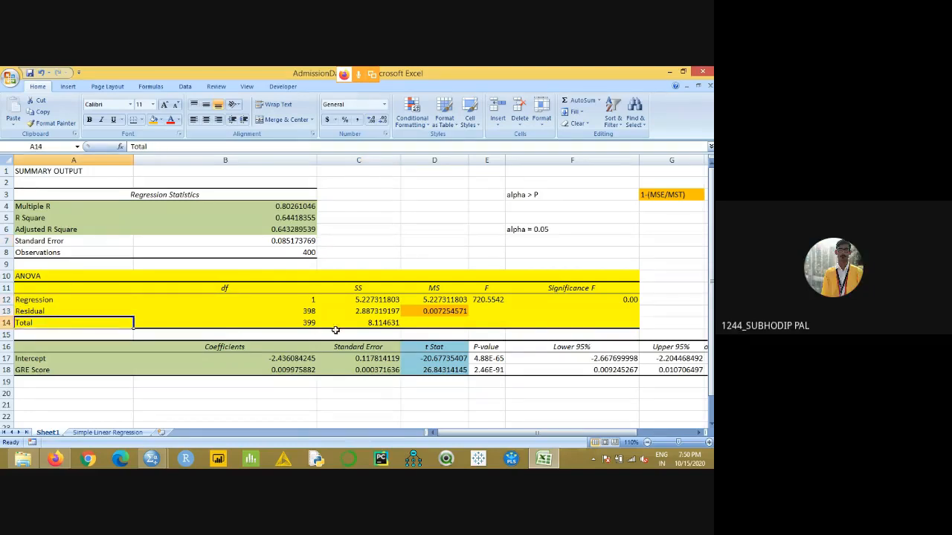
{"action": "left_click", "coordinate": [362, 300]}
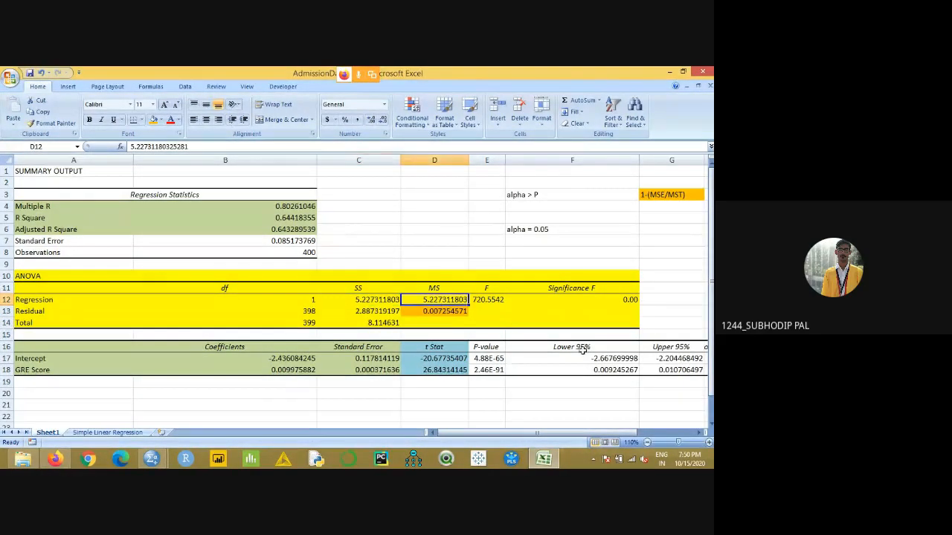
{"action": "left_click", "coordinate": [350, 312]}
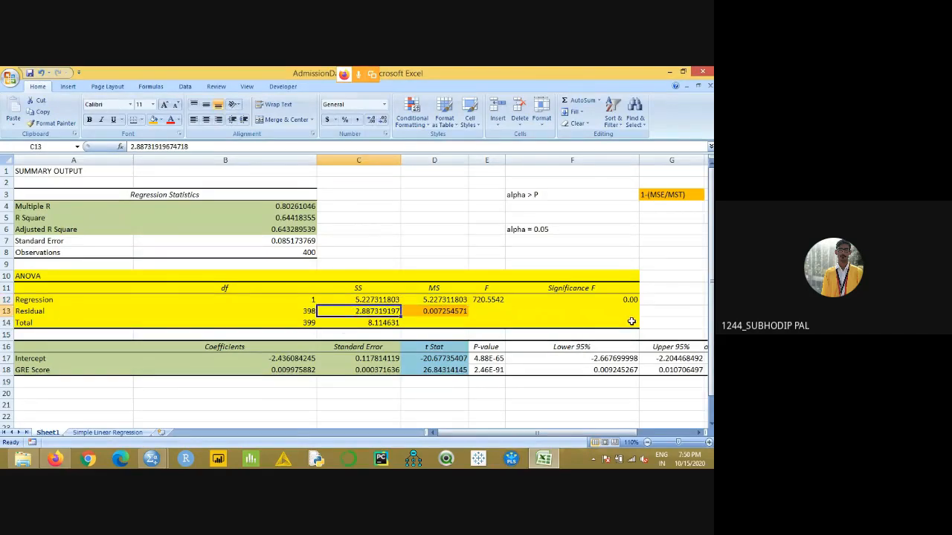
{"action": "left_click", "coordinate": [437, 313]}
{"action": "left_click", "coordinate": [374, 326]}
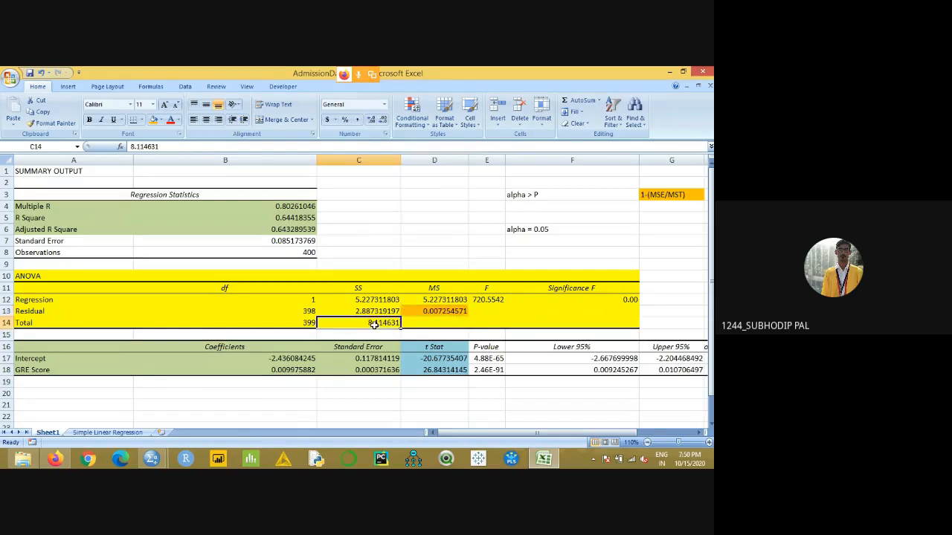
- Fill the empty Total MS cell D14 with light blue
{"action": "left_click", "coordinate": [431, 327]}
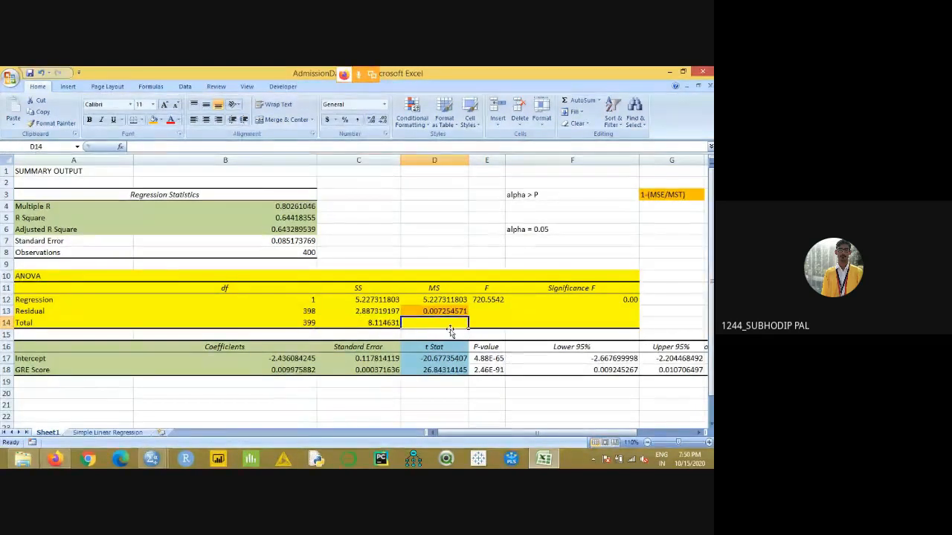
{"action": "left_click", "coordinate": [162, 120]}
{"action": "left_click", "coordinate": [179, 154]}
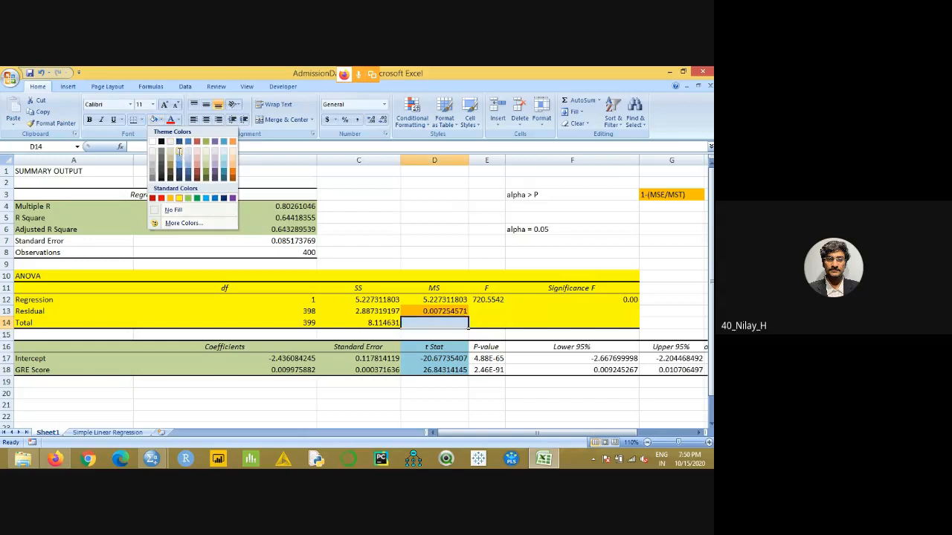
{"action": "left_click", "coordinate": [372, 225]}
{"action": "left_click", "coordinate": [430, 326]}
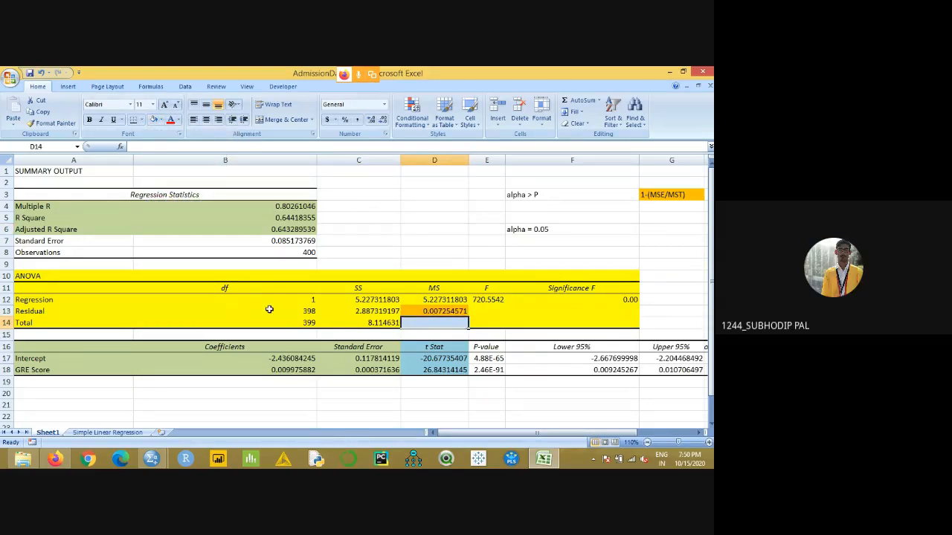
- Enter the label MST in cell C3 and select the empty cell D3 beside it
{"action": "left_click", "coordinate": [364, 191]}
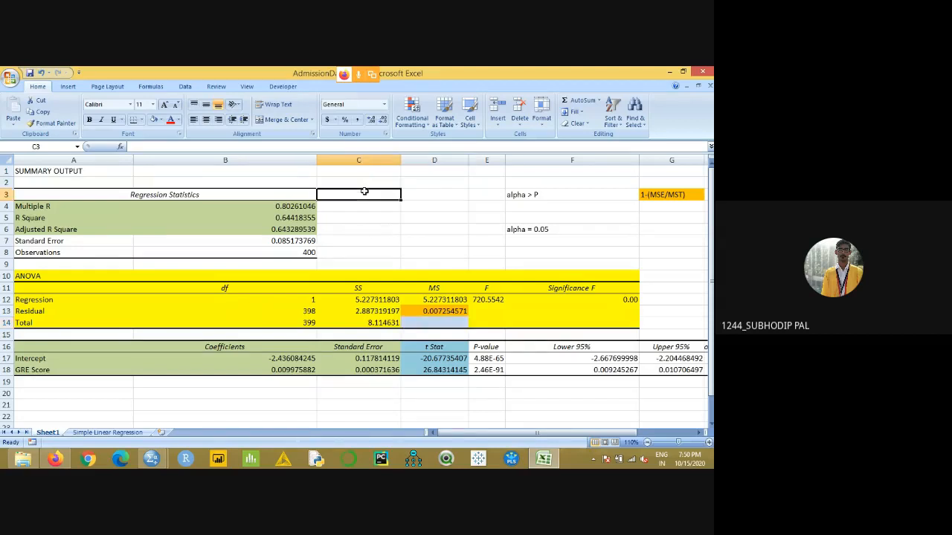
{"action": "type", "text": "m"}
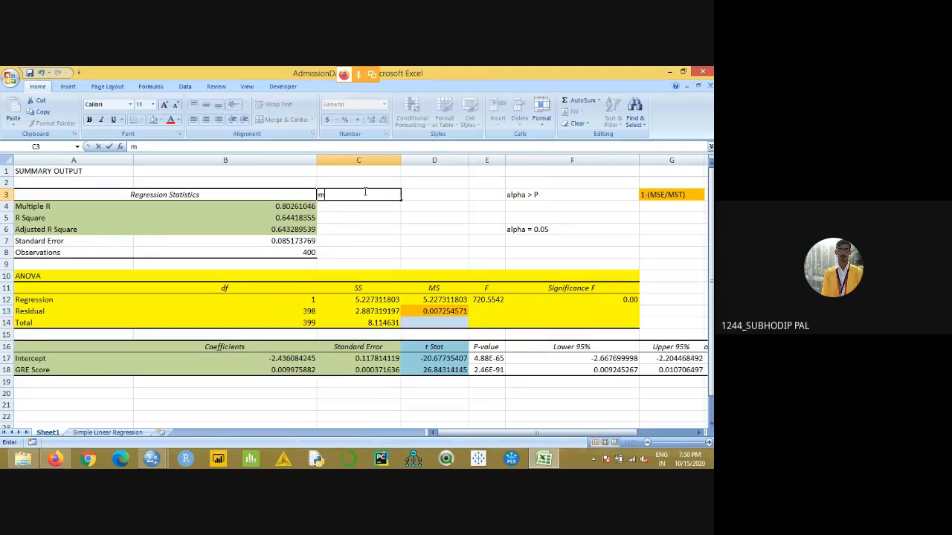
{"action": "type", "text": "MST"}
{"action": "left_click", "coordinate": [435, 193]}
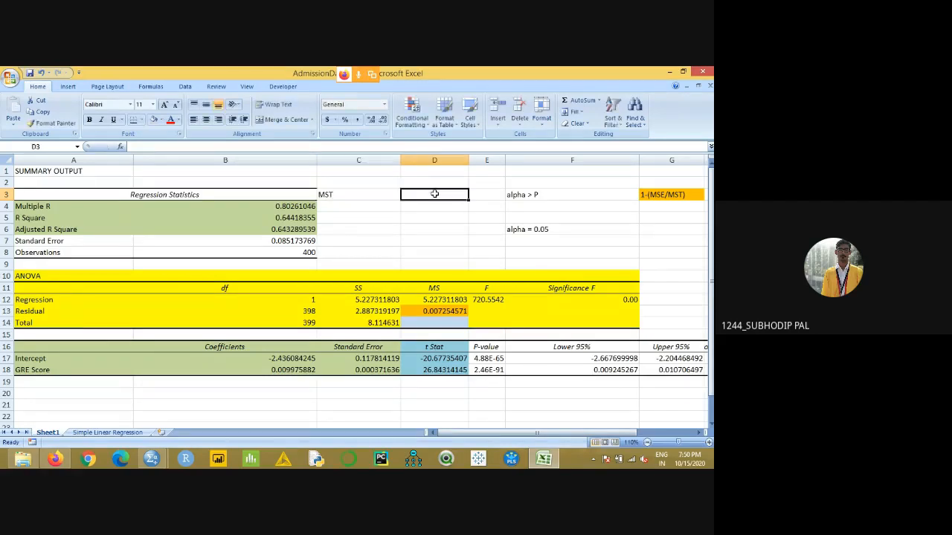
- Calculate MST in cell D3 by dividing the Total SS by the Total df with the formula =C14/B14
{"action": "type", "text": "="}
{"action": "left_click", "coordinate": [397, 322]}
{"action": "type", "text": "/"}
{"action": "left_click", "coordinate": [298, 322]}
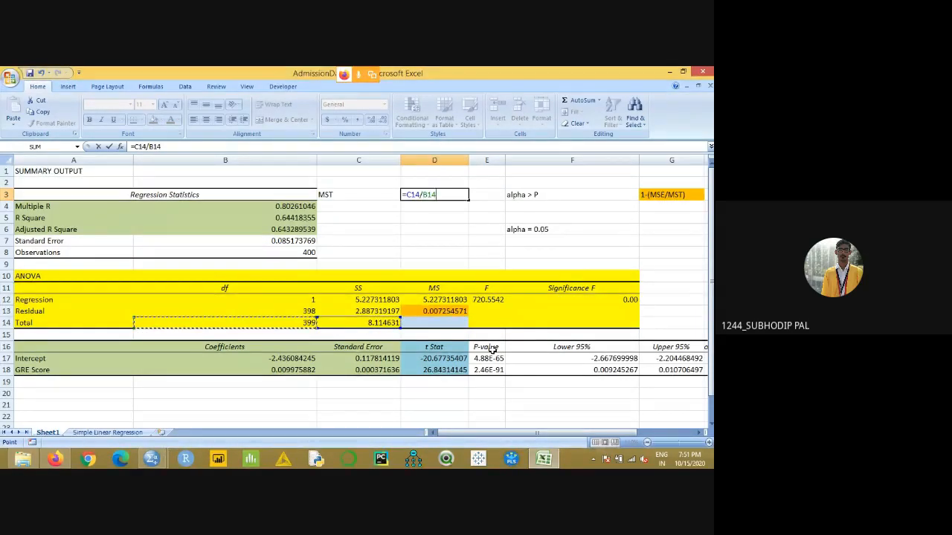
{"action": "key", "text": "Return"}
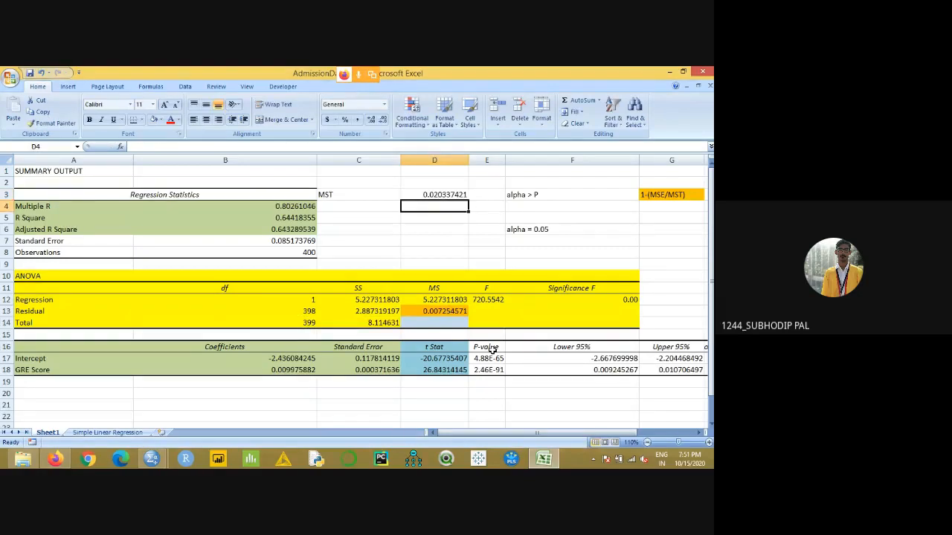
- Fill the MST label and its value in C3:D3 with light blue
{"action": "left_click", "coordinate": [446, 195]}
{"action": "left_click_drag", "start_coordinate": [350, 195], "coordinate": [435, 195]}
{"action": "left_click", "coordinate": [154, 120]}
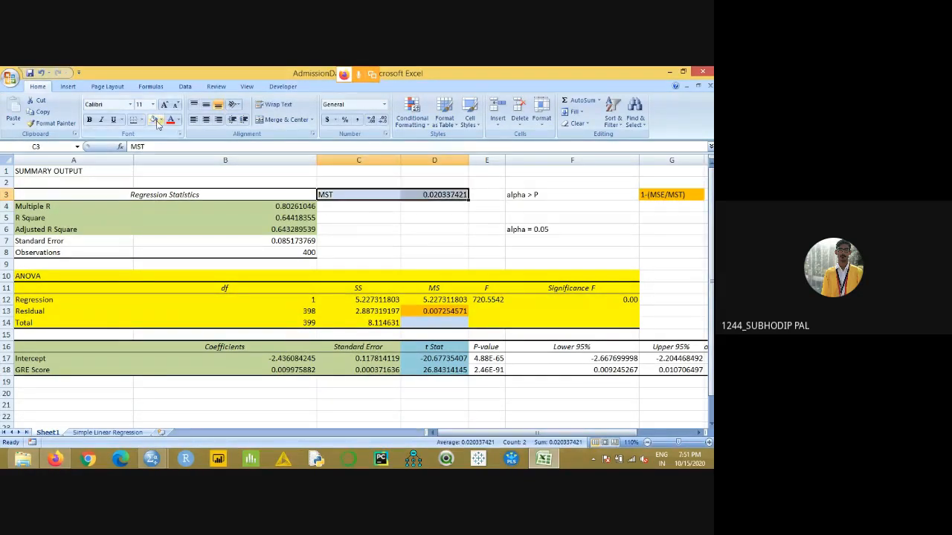
{"action": "left_click", "coordinate": [321, 251]}
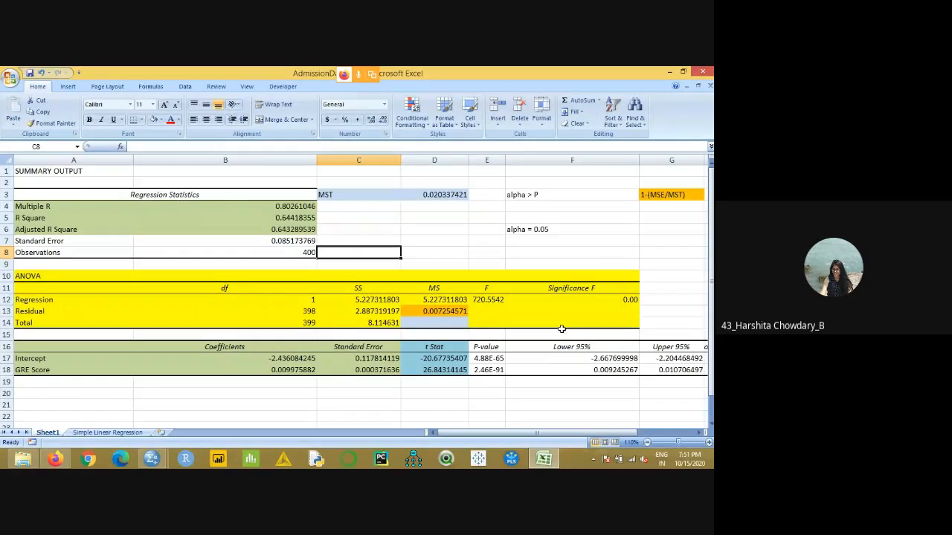
- Calculate Adjusted R Square in cell C6 from MSE and MST with the formula =1-(D13/D3)
{"action": "left_click", "coordinate": [437, 196]}
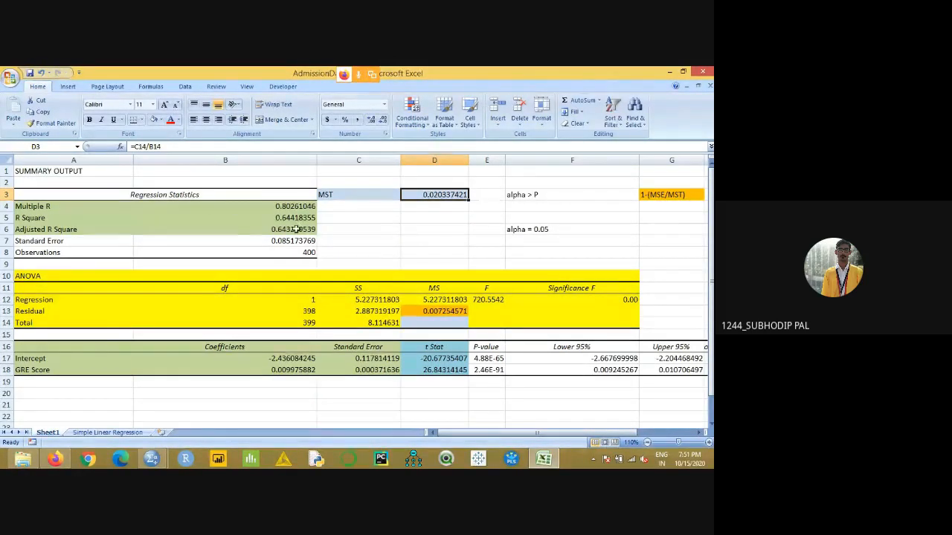
{"action": "left_click", "coordinate": [334, 231]}
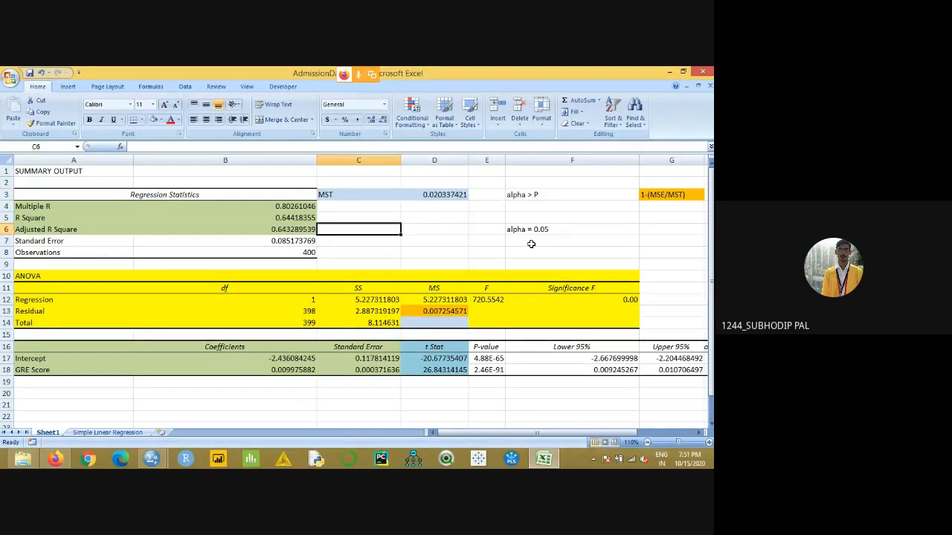
{"action": "type", "text": "="}
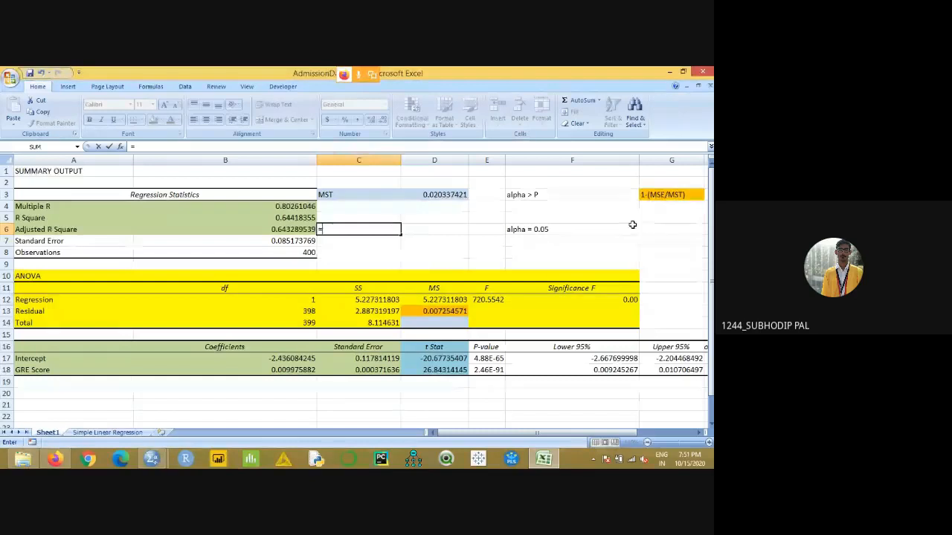
{"action": "type", "text": "1-"}
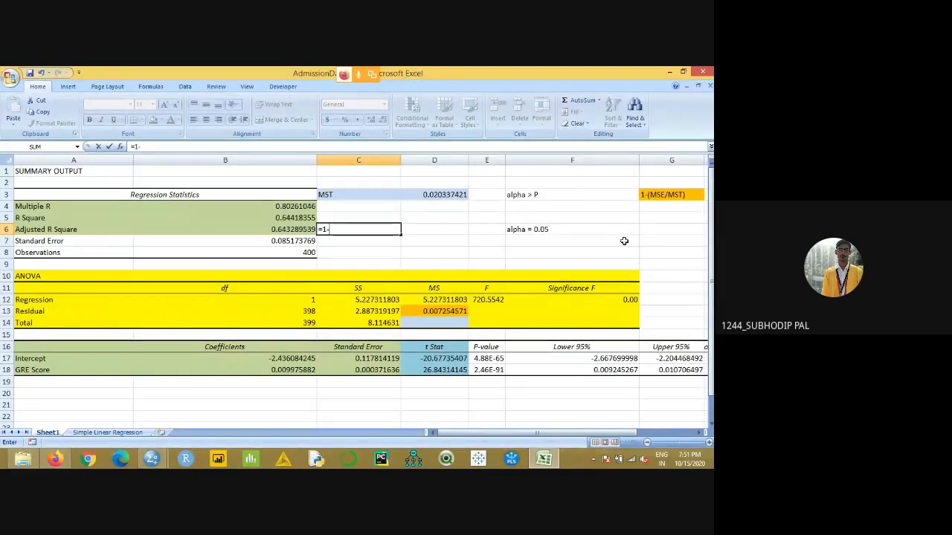
{"action": "type", "text": "("}
{"action": "left_click", "coordinate": [422, 315]}
{"action": "type", "text": "/"}
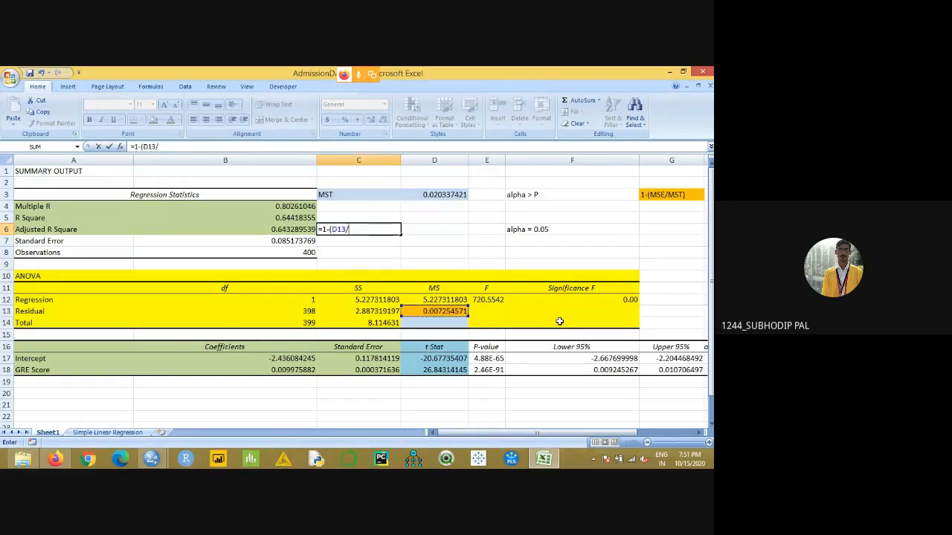
{"action": "left_click", "coordinate": [443, 195]}
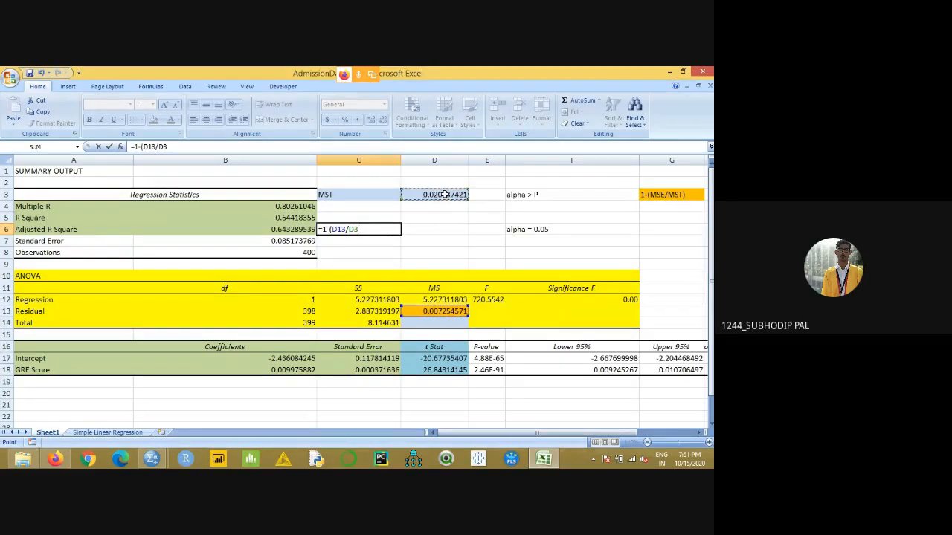
{"action": "type", "text": ")"}
{"action": "key", "text": "Return"}
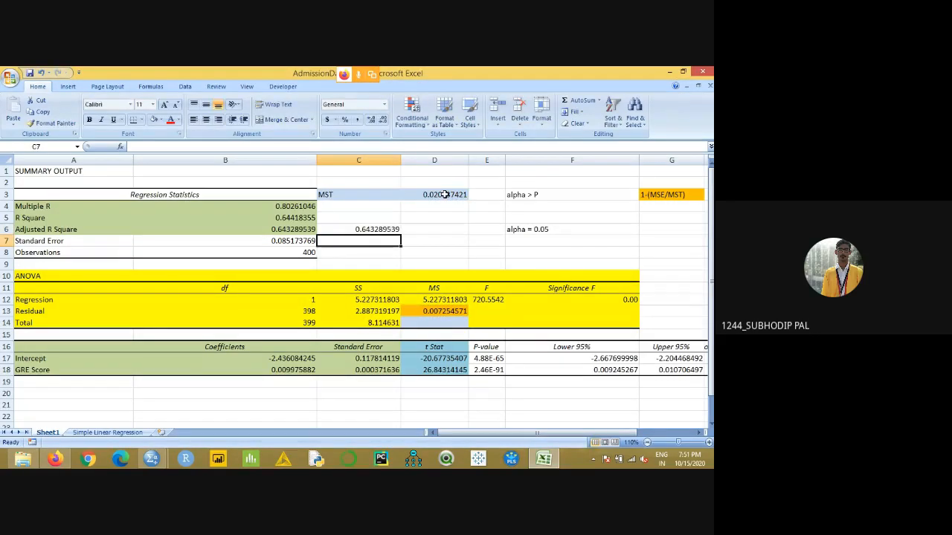
- Compare the calculated value in C6 with the reported Adjusted R Square in B6
{"action": "left_click", "coordinate": [338, 230]}
{"action": "left_click", "coordinate": [290, 230]}
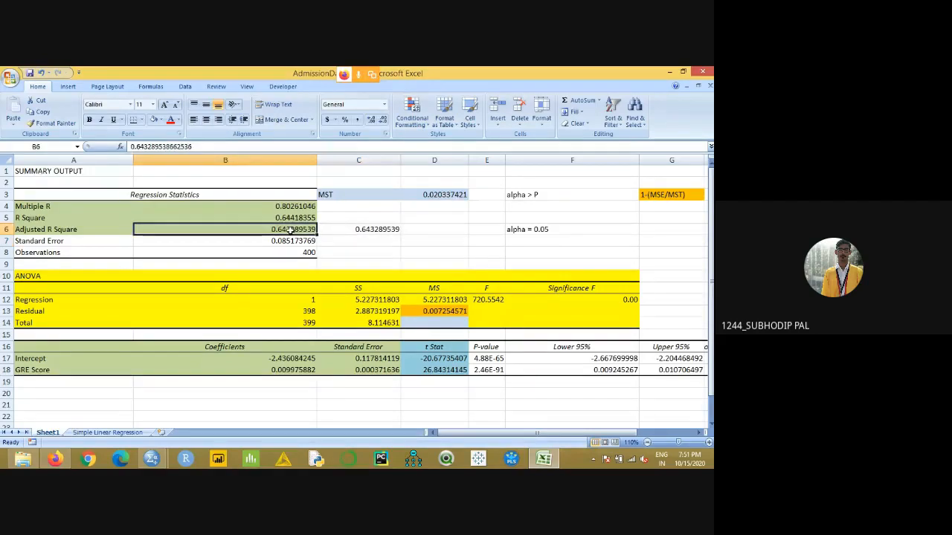
{"action": "left_click", "coordinate": [349, 230]}
{"action": "left_click", "coordinate": [416, 244]}
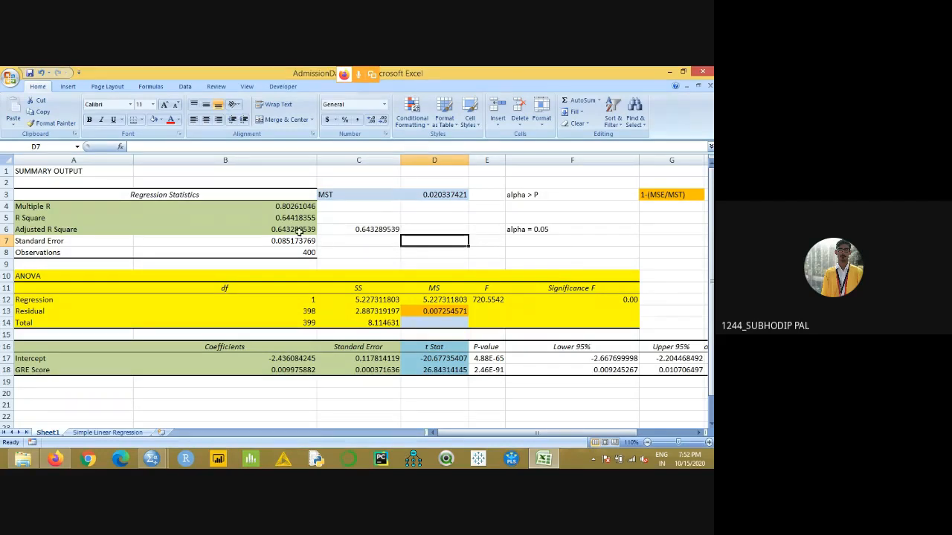
- Fill the reported and calculated Adjusted R Square cells B6:C6 with light orange
{"action": "left_click_drag", "start_coordinate": [299, 230], "coordinate": [347, 230]}
{"action": "left_click", "coordinate": [159, 120]}
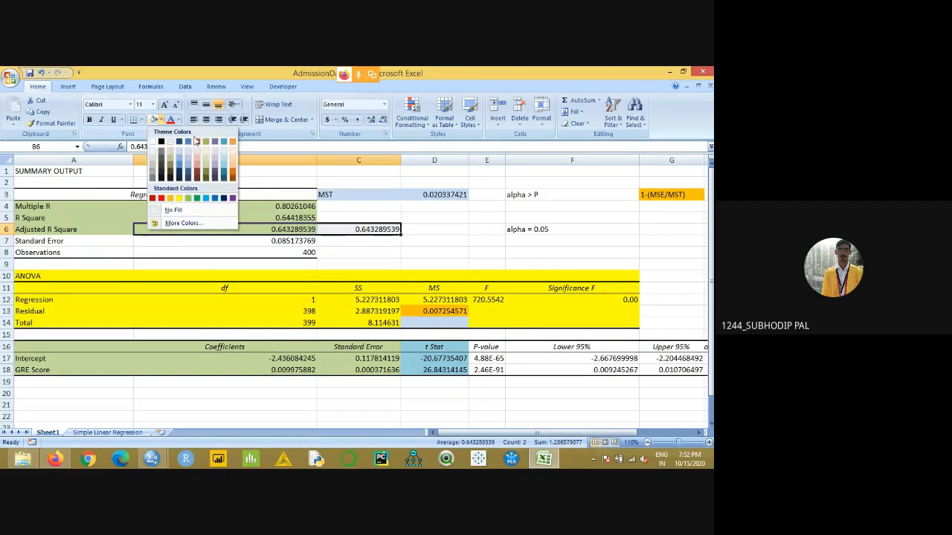
{"action": "left_click", "coordinate": [231, 161]}
{"action": "left_click", "coordinate": [446, 264]}
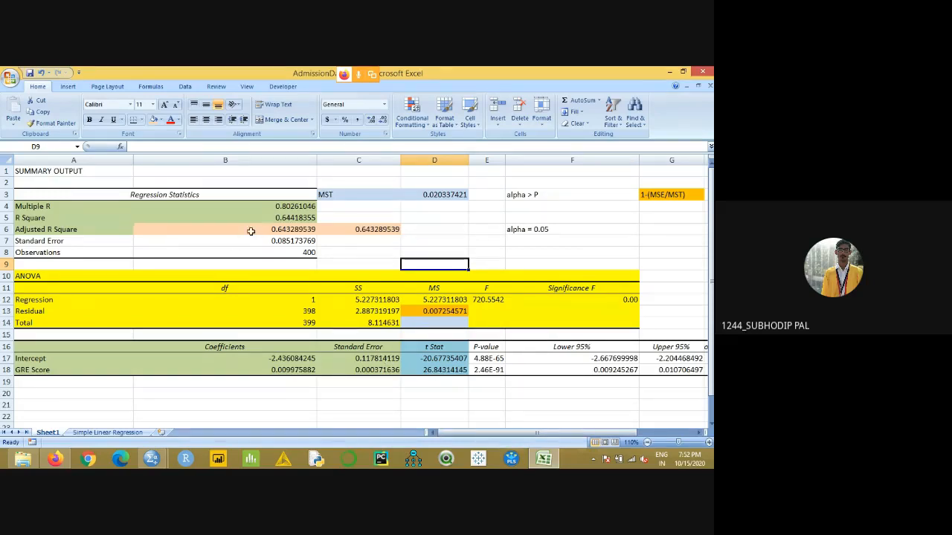
- Compare R Square with Adjusted R Square and examine the Regression MS value and the coefficients table
{"action": "left_click_drag", "start_coordinate": [255, 215], "coordinate": [266, 228]}
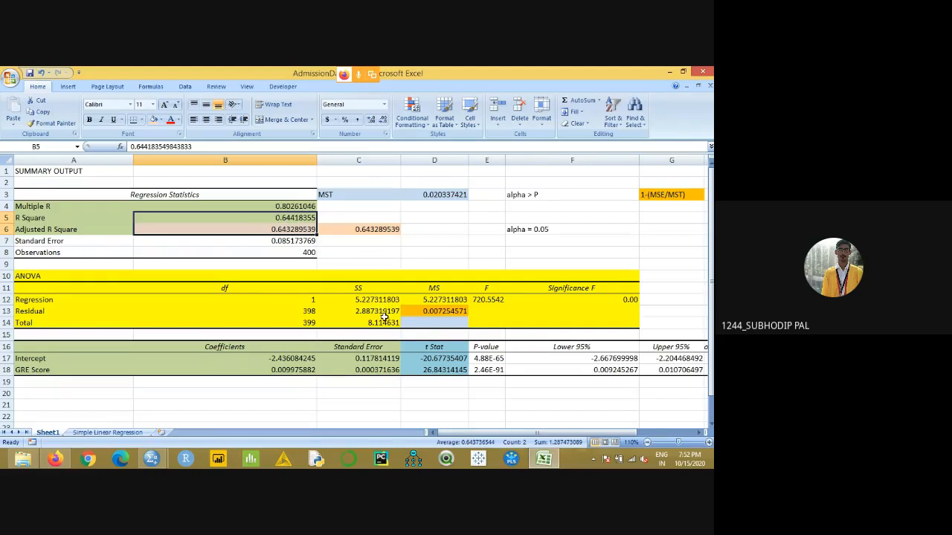
{"action": "left_click", "coordinate": [443, 300]}
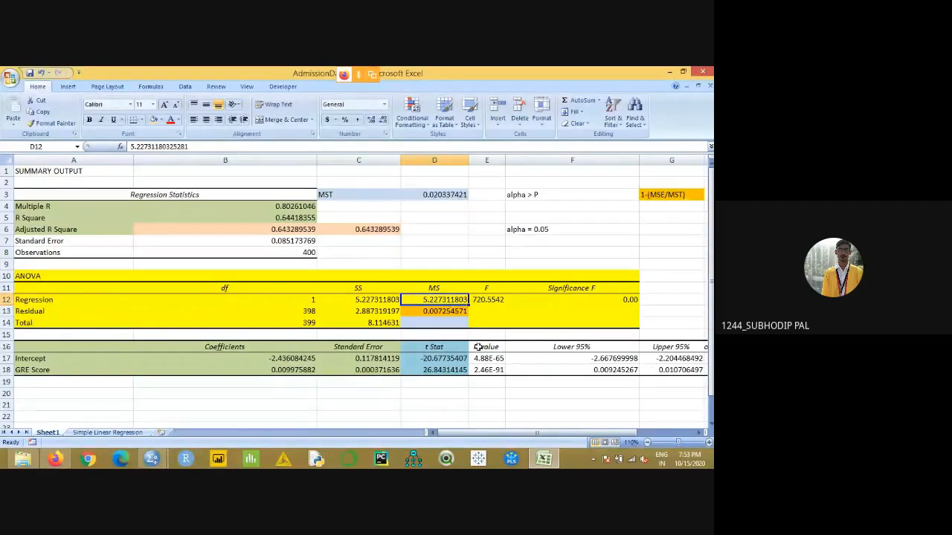
{"action": "scroll", "coordinate": [465, 370], "scroll_direction": "down", "scroll_amount": 1}
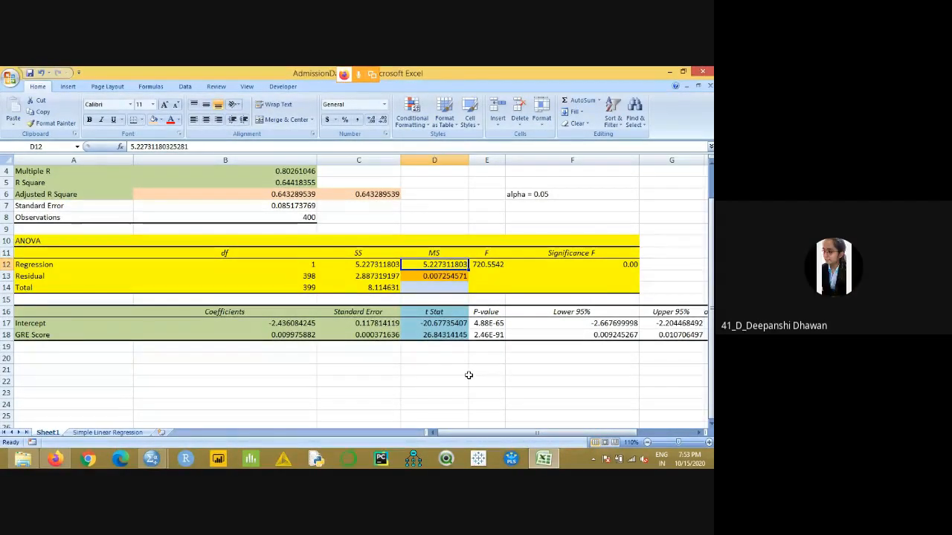
{"action": "left_click", "coordinate": [396, 371]}
{"action": "left_click", "coordinate": [221, 357]}
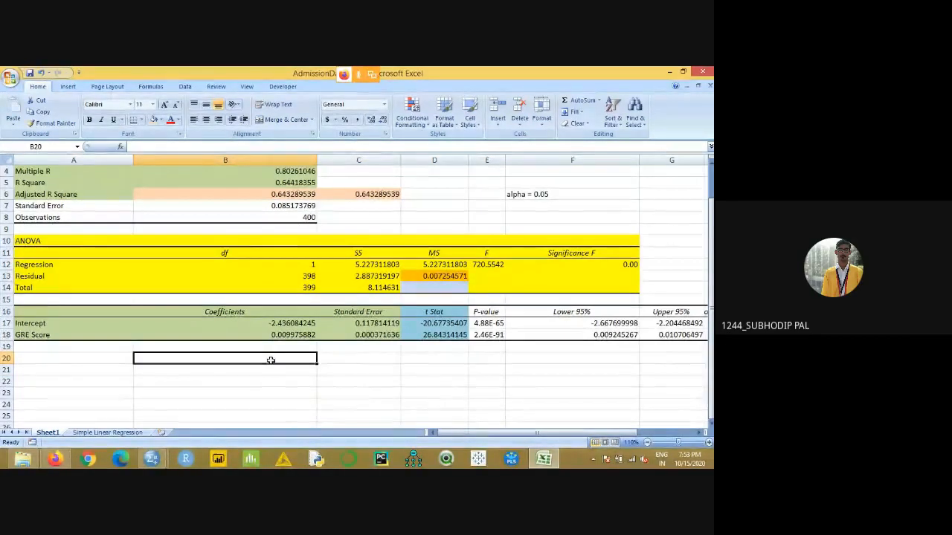
- Switch to the Jamboard in Firefox, review the regression equations on its first frame, and return to the Excel workbook
{"action": "left_click", "coordinate": [56, 458]}
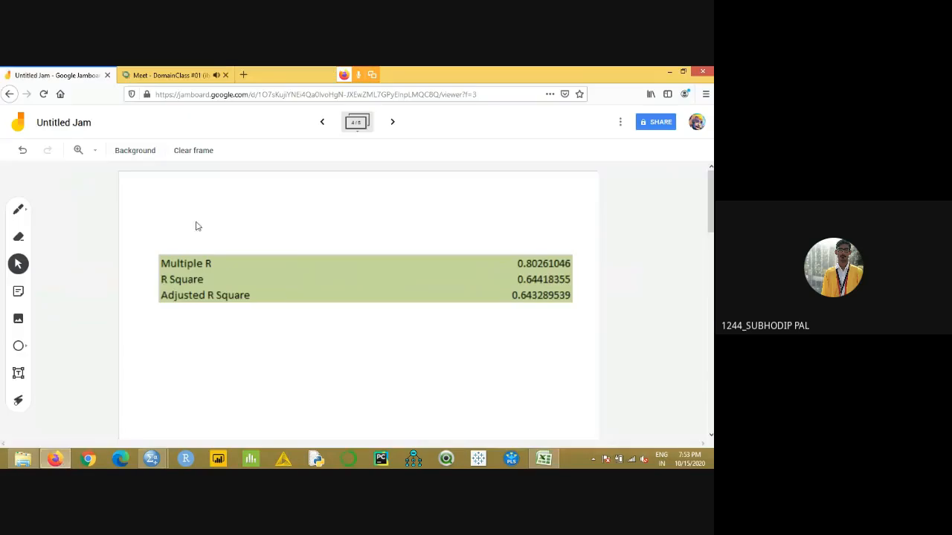
{"action": "left_click", "coordinate": [322, 124]}
{"action": "left_click", "coordinate": [322, 123]}
{"action": "left_click", "coordinate": [322, 123]}
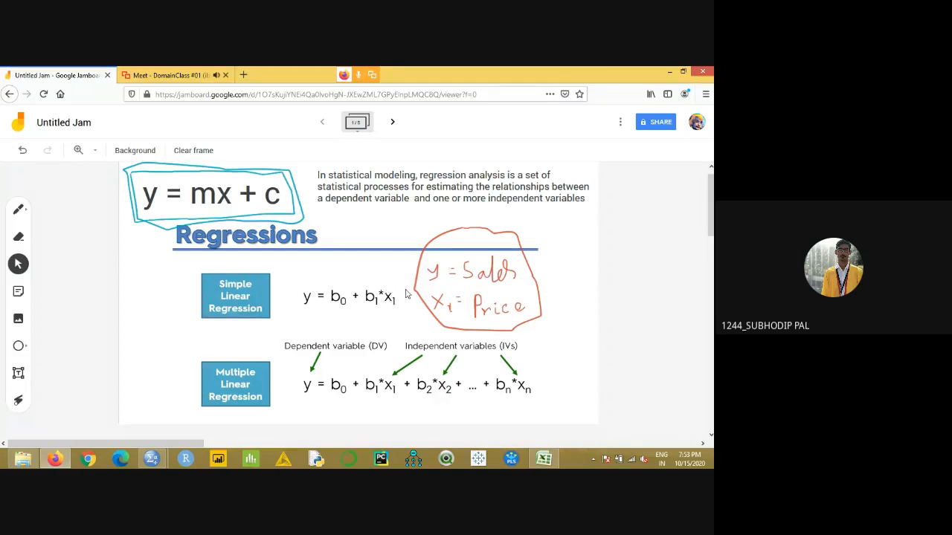
{"action": "left_click", "coordinate": [538, 458]}
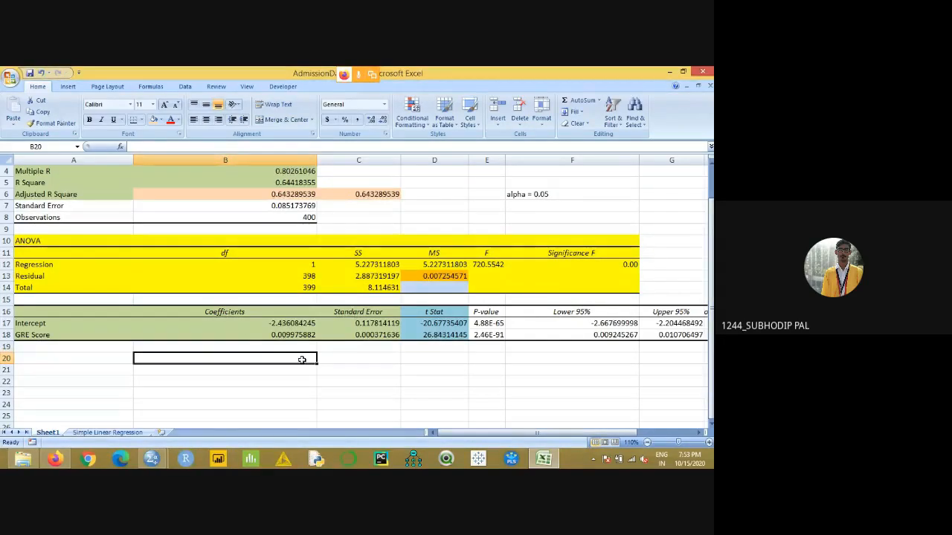
- Examine the Intercept and GRE Score coefficients in the coefficients table
{"action": "left_click", "coordinate": [217, 324]}
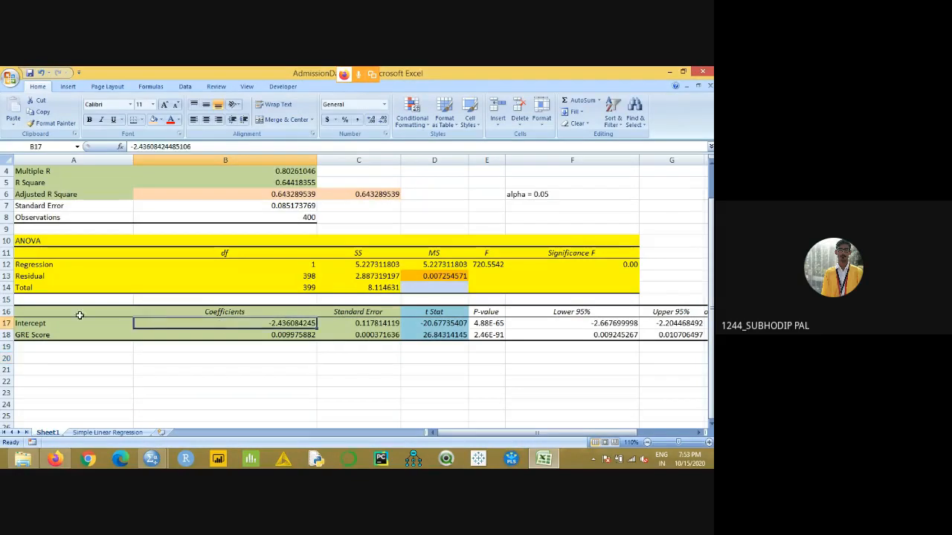
{"action": "left_click", "coordinate": [51, 323]}
{"action": "left_click_drag", "start_coordinate": [115, 323], "coordinate": [259, 323]}
{"action": "left_click", "coordinate": [264, 324]}
{"action": "left_click", "coordinate": [297, 334]}
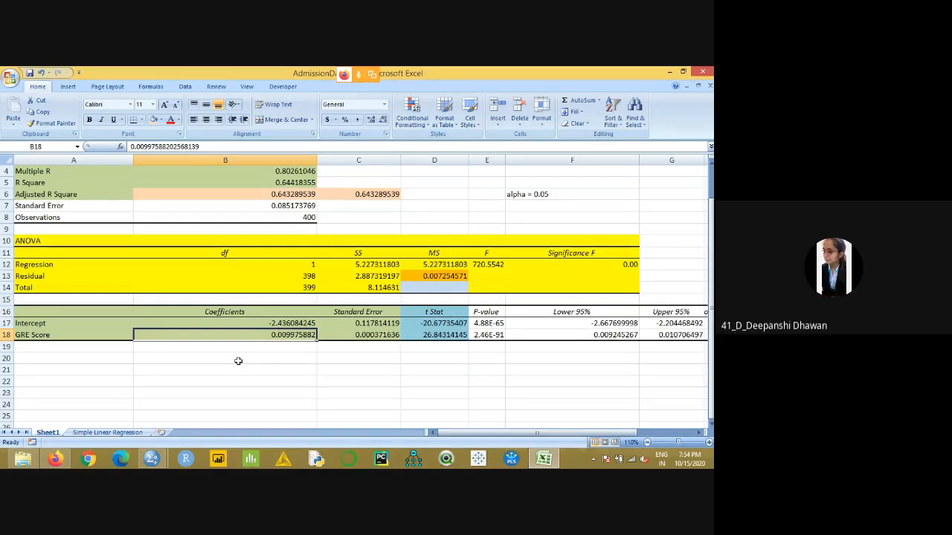
- Copy the Intercept and GRE Score row labels in A16:A18 to the area starting at A22
{"action": "left_click_drag", "start_coordinate": [79, 308], "coordinate": [250, 331]}
{"action": "left_click_drag", "start_coordinate": [96, 313], "coordinate": [106, 334]}
{"action": "key", "text": "ctrl+c"}
{"action": "scroll", "coordinate": [134, 362], "scroll_direction": "down", "scroll_amount": 1}
{"action": "left_click", "coordinate": [119, 347]}
{"action": "key", "text": "ctrl+v"}
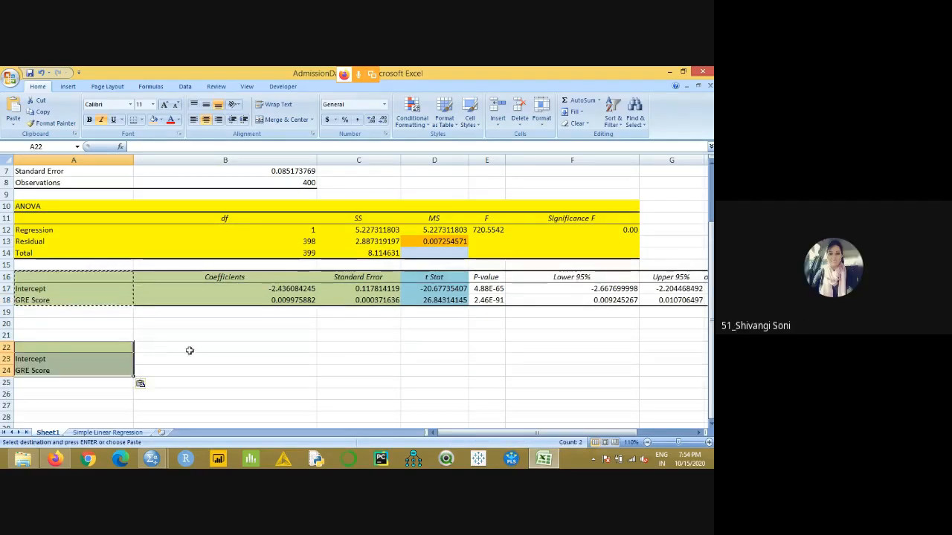
- Copy the Coefficients column B16:B18 to the area starting at C22
{"action": "left_click", "coordinate": [329, 347]}
{"action": "left_click_drag", "start_coordinate": [245, 276], "coordinate": [255, 296]}
{"action": "key", "text": "ctrl+c"}
{"action": "left_click", "coordinate": [334, 343]}
{"action": "key", "text": "ctrl+v"}
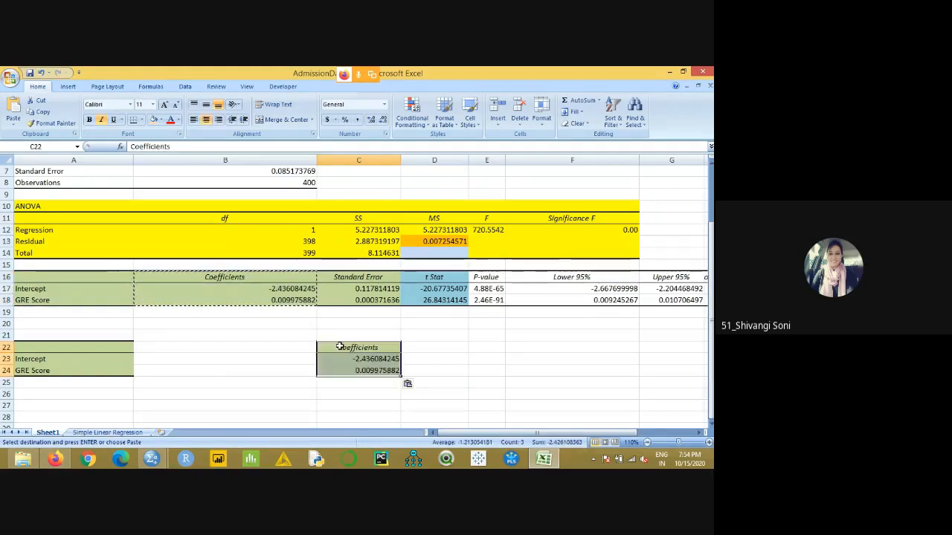
- Enter b0 beside Intercept in B23 and b1 beside GRE Score in B24, and centre B22:B24
{"action": "left_click", "coordinate": [283, 360]}
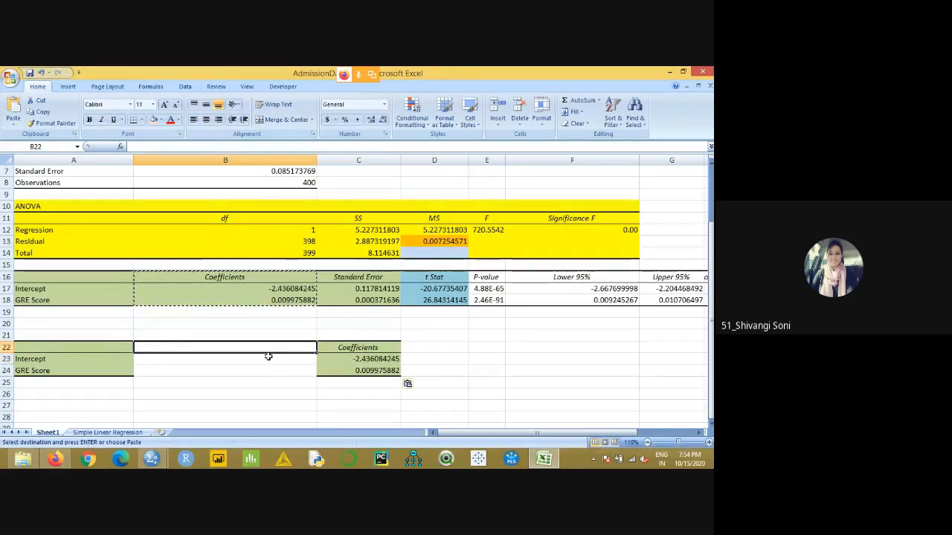
{"action": "type", "text": "B0"}
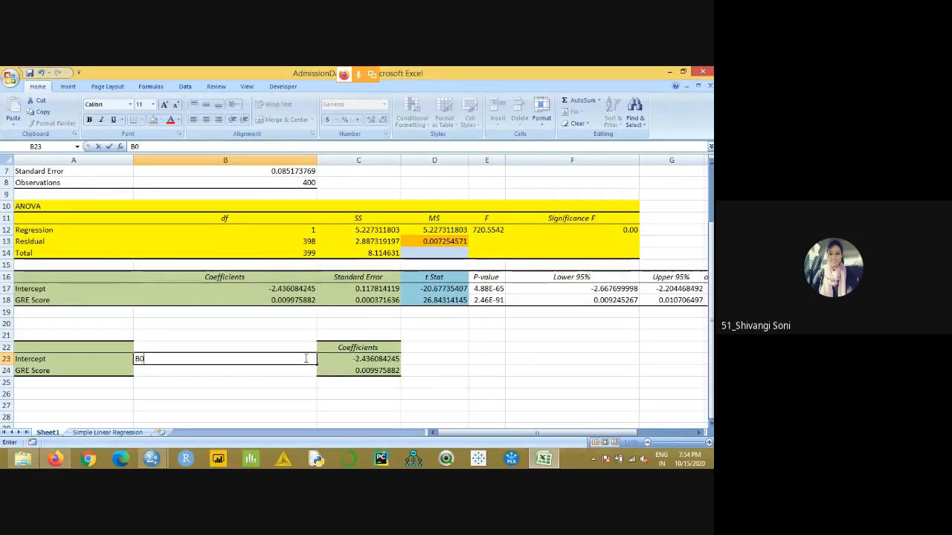
{"action": "key", "text": "Return"}
{"action": "left_click", "coordinate": [305, 359]}
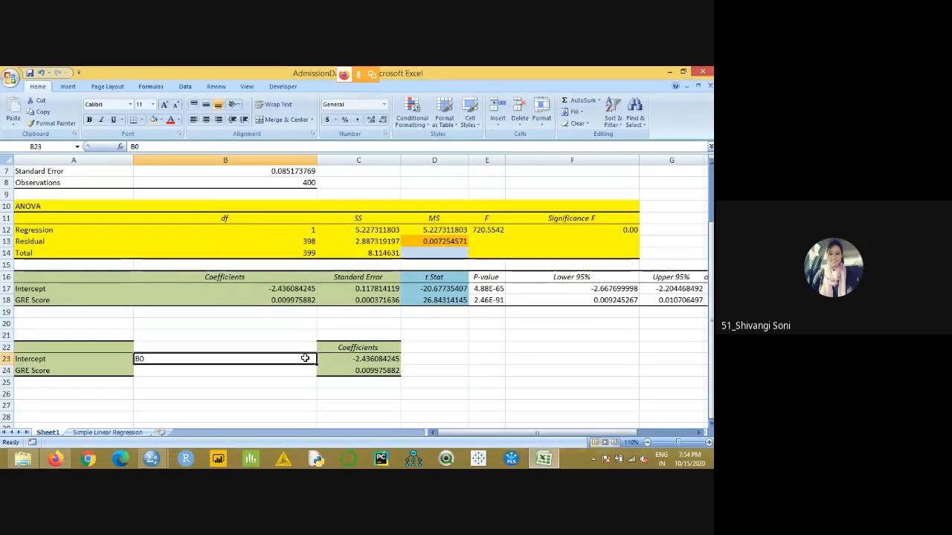
{"action": "type", "text": "b"}
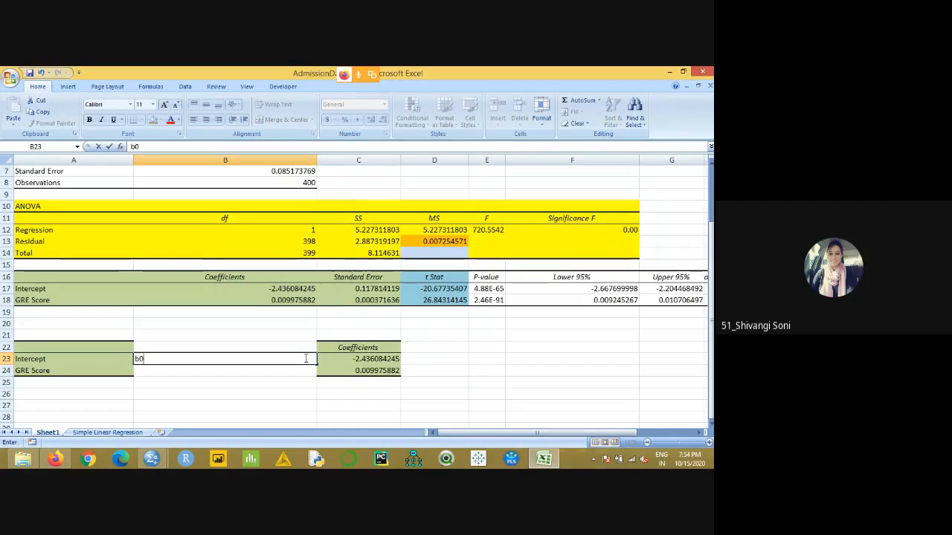
{"action": "type", "text": "0"}
{"action": "key", "text": "Return"}
{"action": "type", "text": "b1"}
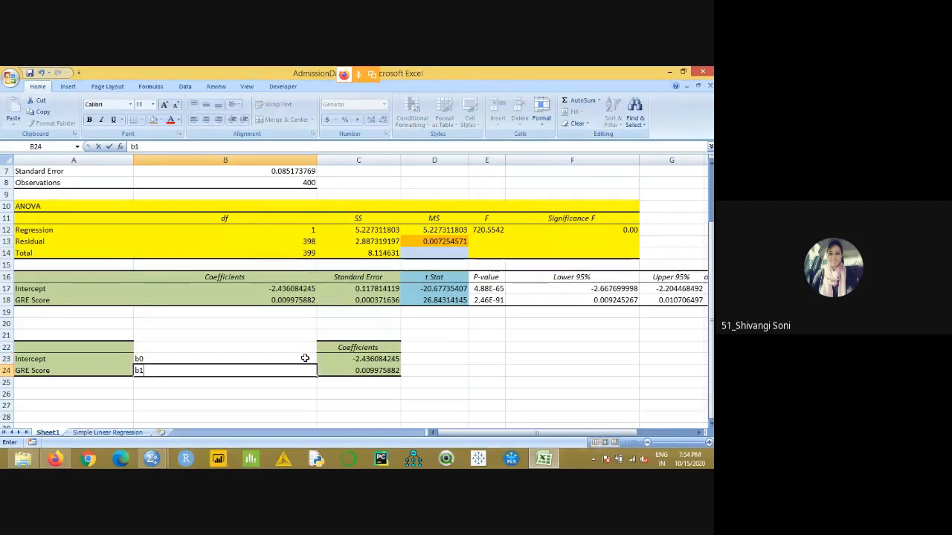
{"action": "key", "text": "Tab"}
{"action": "left_click_drag", "start_coordinate": [173, 347], "coordinate": [185, 365]}
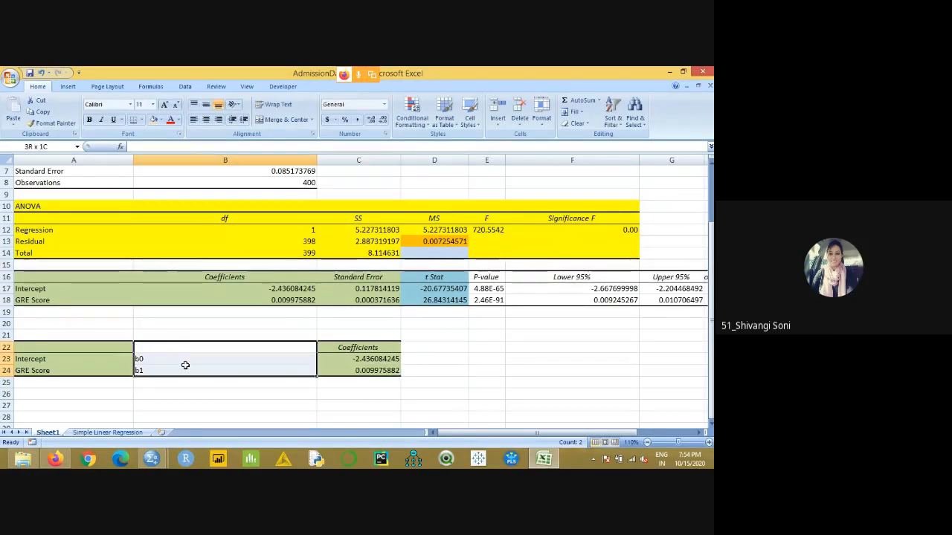
{"action": "left_click", "coordinate": [207, 121]}
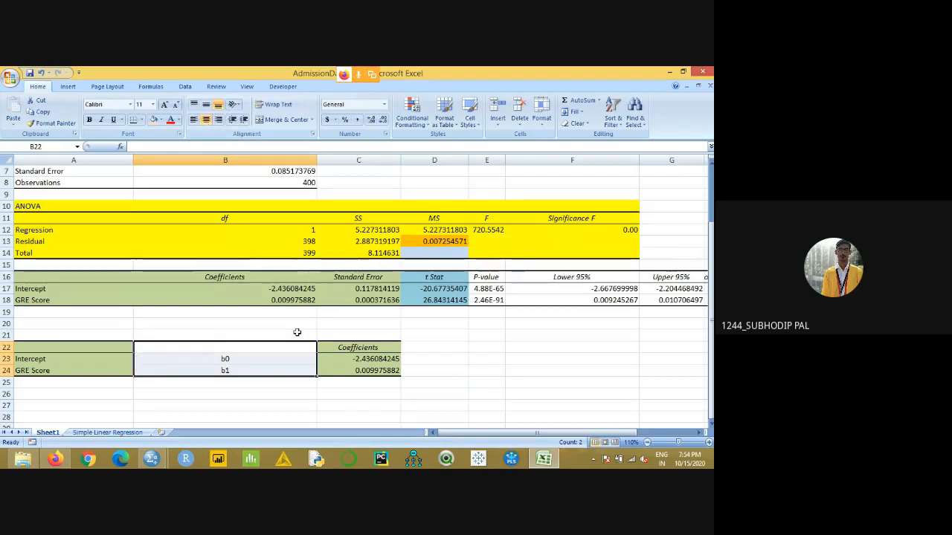
- Review the copied GRE Score and Intercept labels and the b0 symbol assigned to the intercept
{"action": "left_click", "coordinate": [49, 370]}
{"action": "left_click", "coordinate": [67, 360]}
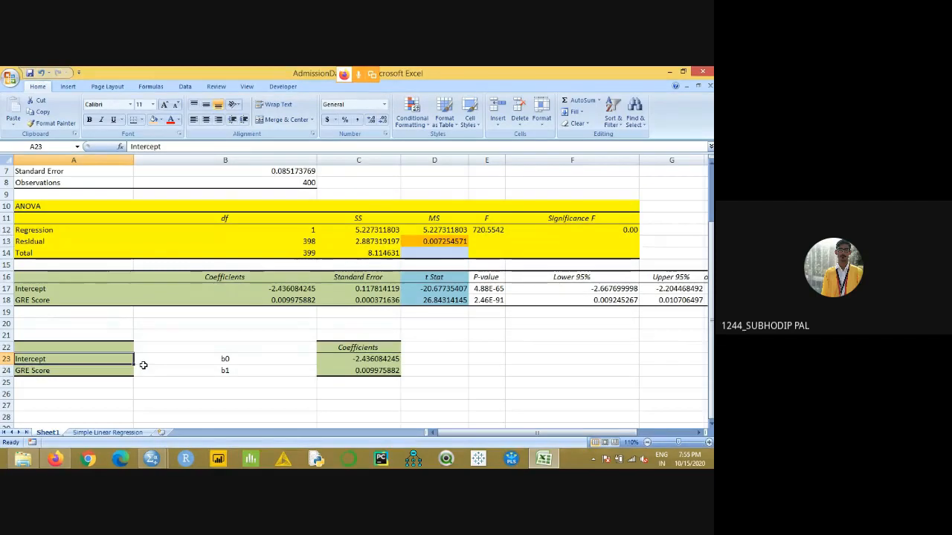
{"action": "left_click", "coordinate": [226, 362]}
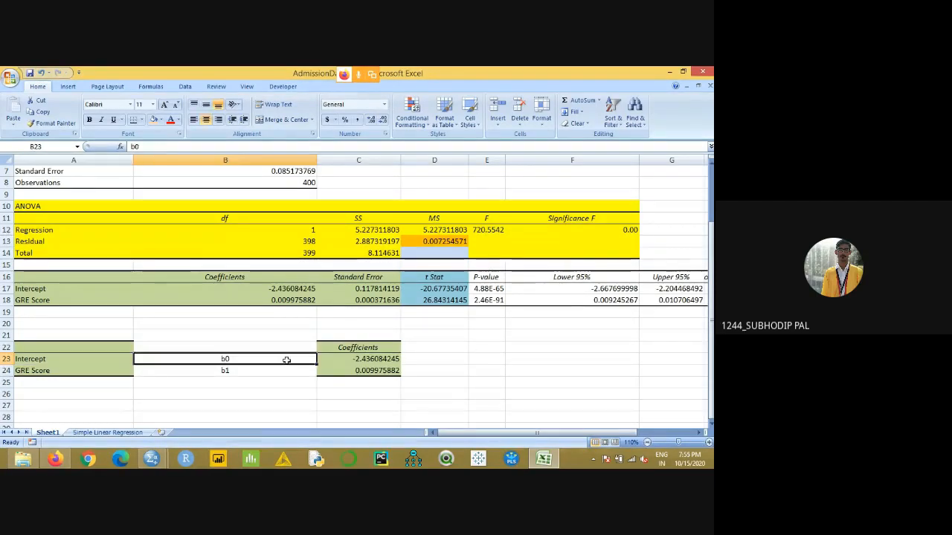
- Review how the Intercept and GRE Score rows pair their labels, the symbols b0 and b1, and the coefficient values
{"action": "left_click", "coordinate": [50, 360]}
{"action": "left_click", "coordinate": [229, 362]}
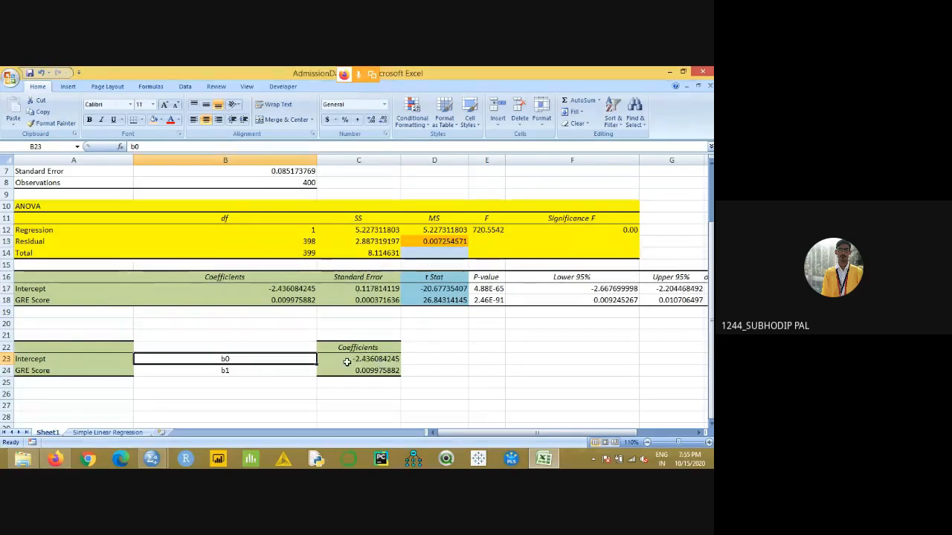
{"action": "left_click", "coordinate": [348, 360]}
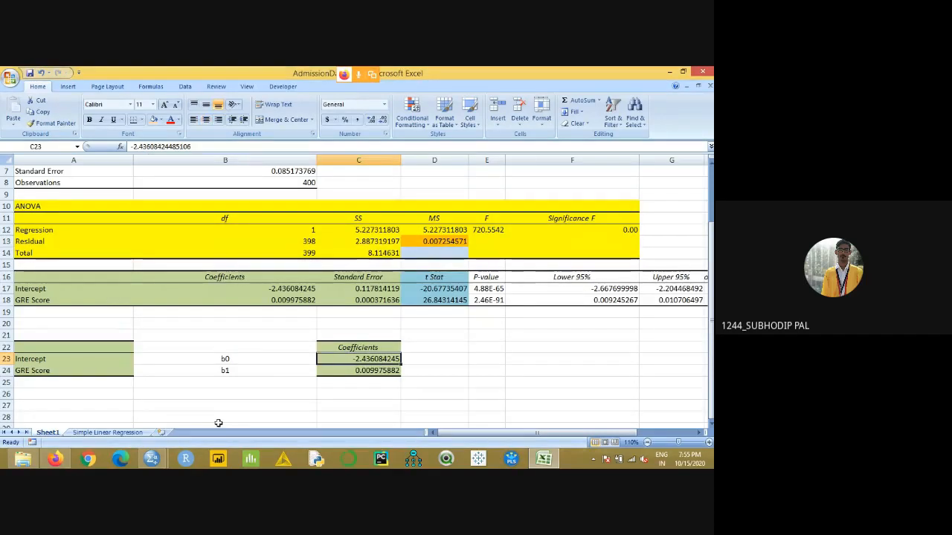
{"action": "left_click", "coordinate": [45, 371]}
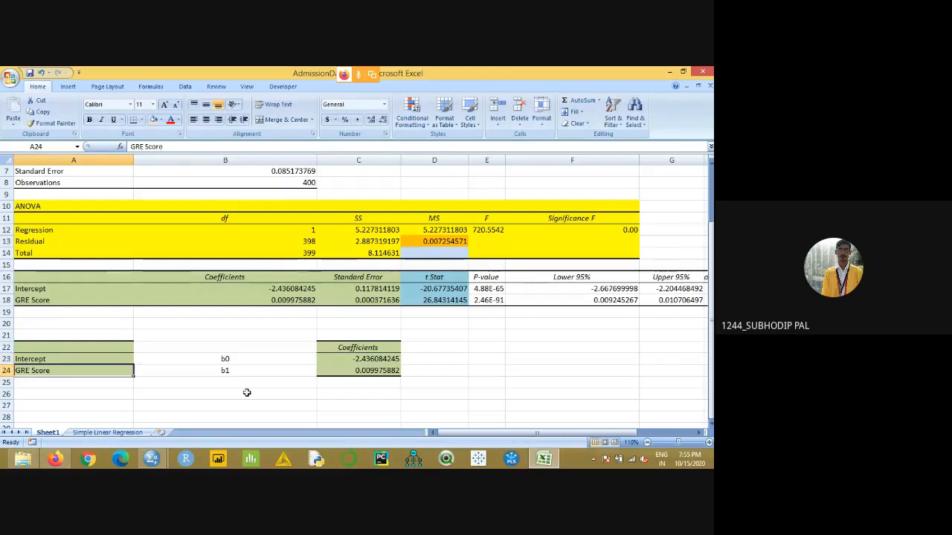
{"action": "left_click", "coordinate": [233, 371]}
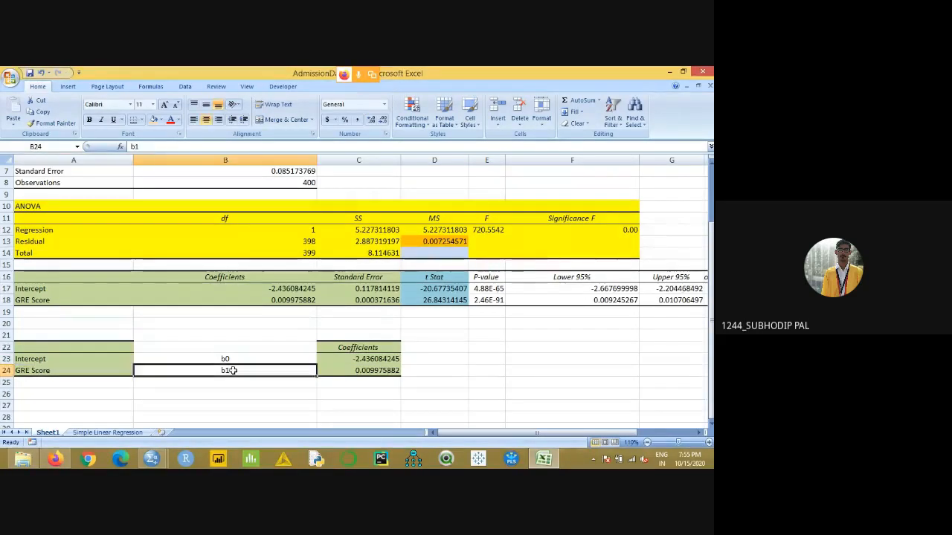
{"action": "left_click", "coordinate": [354, 371]}
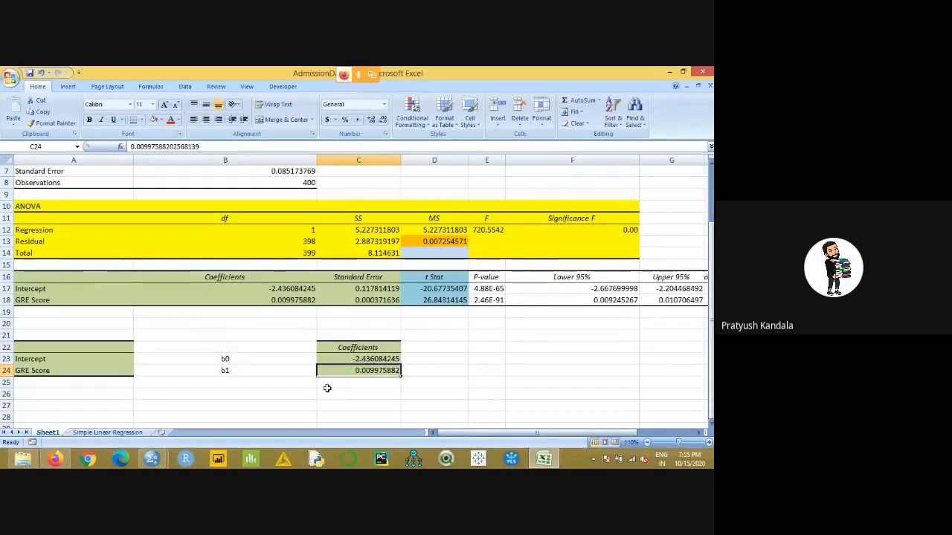
- Enter the general regression equation y=b0+b1x1 in cell B26 below the copied coefficients
{"action": "left_click", "coordinate": [284, 395]}
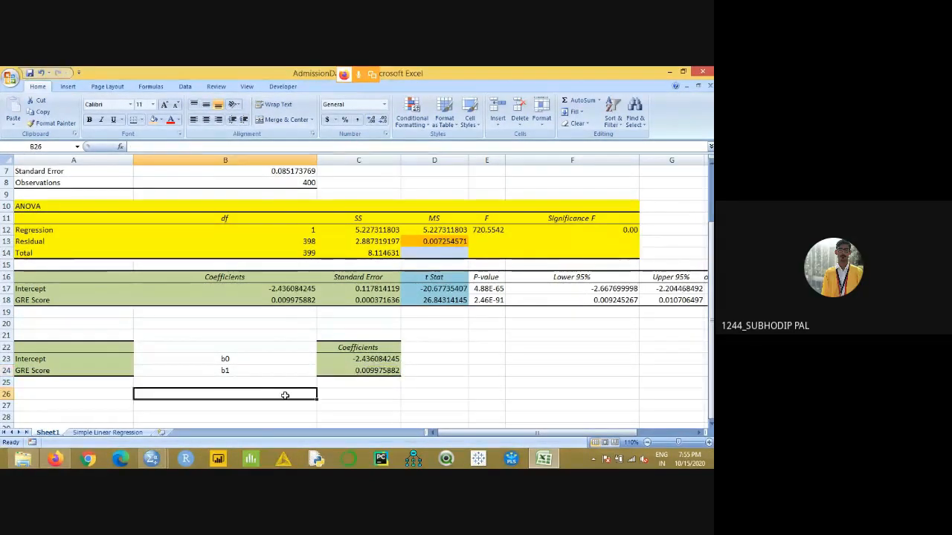
{"action": "type", "text": "y="}
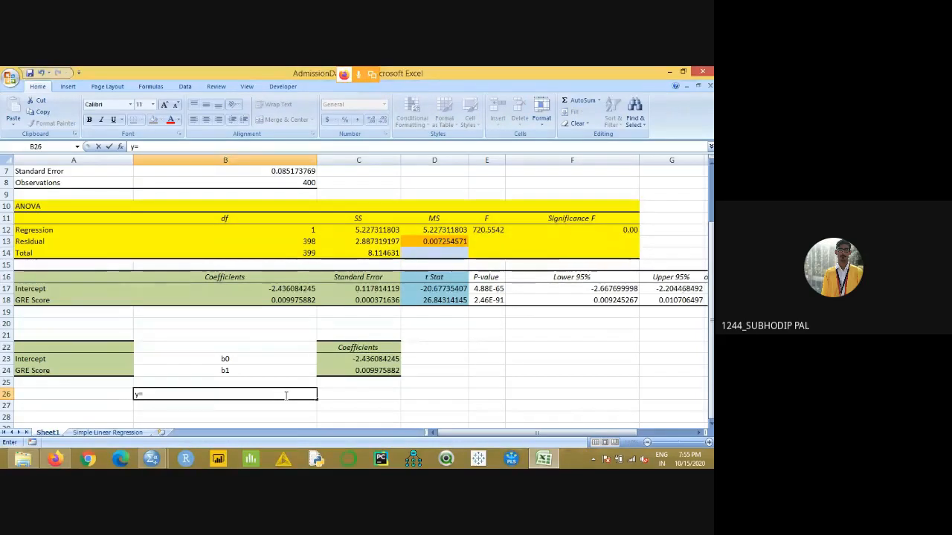
{"action": "type", "text": "b0"}
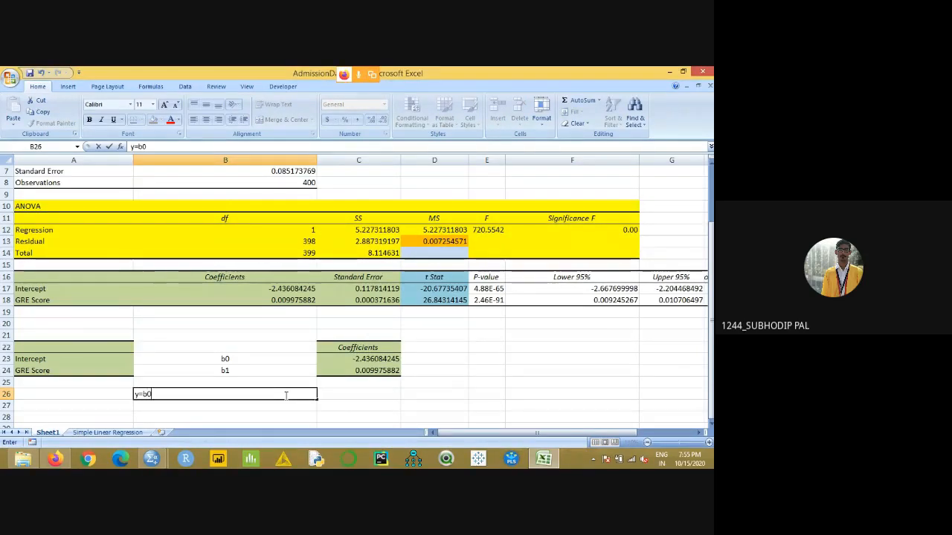
{"action": "type", "text": "+b1x1"}
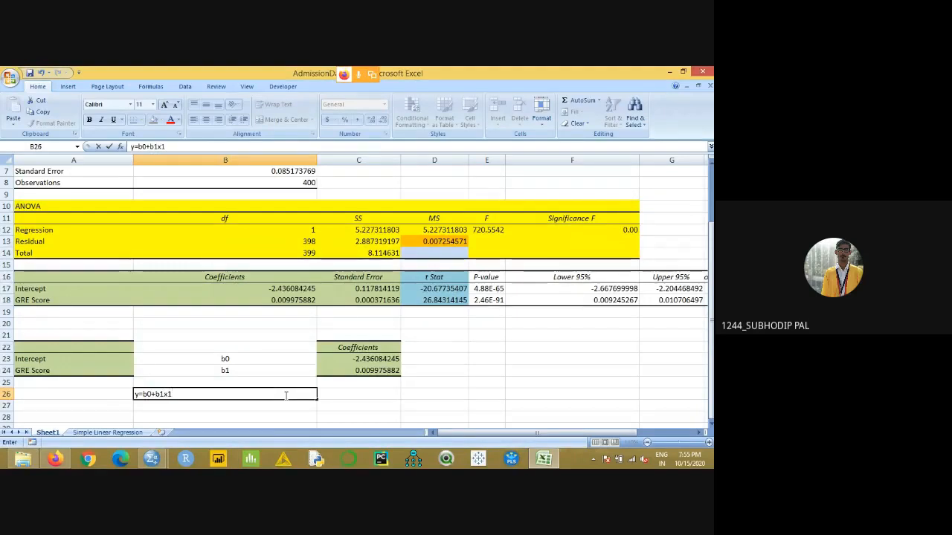
{"action": "key", "text": "Return"}
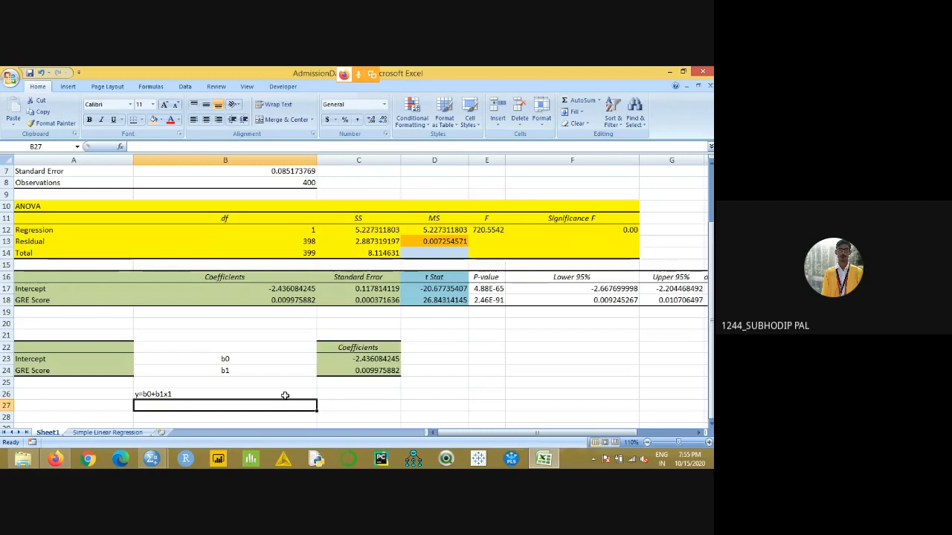
{"action": "type", "text": "Y"}
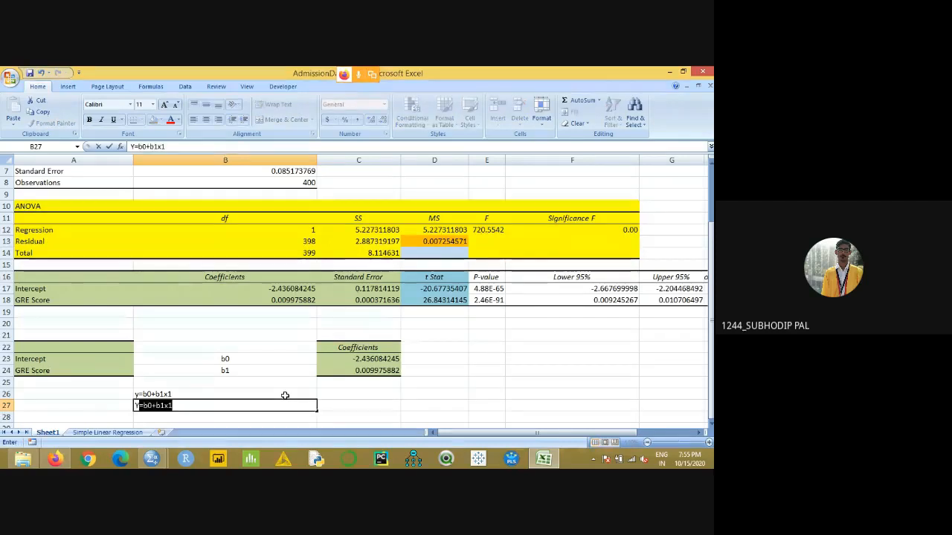
{"action": "key", "text": "BackSpace"}
{"action": "key", "text": "BackSpace"}
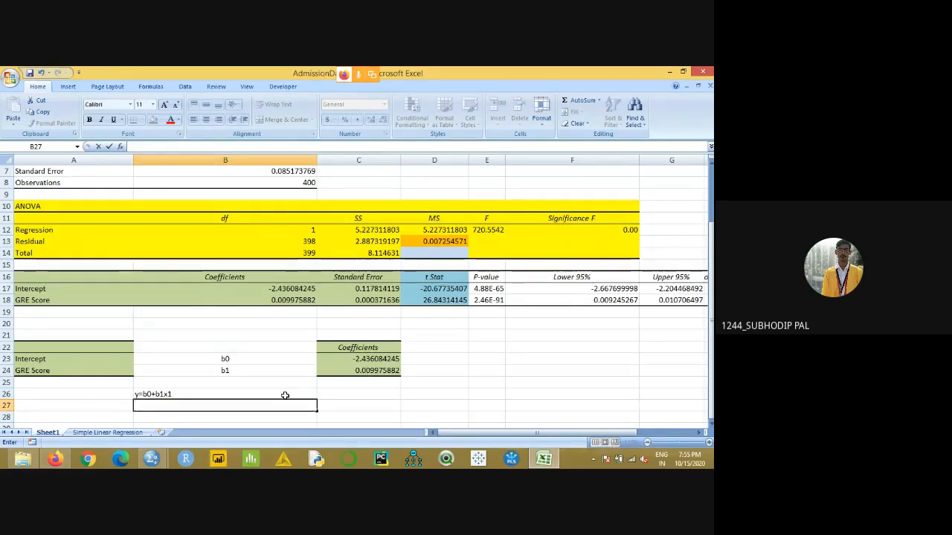
- Enter the fitted regression equation y=-2.436 + 0.0099 * GRE Score in cell B27
{"action": "type", "text": "y=b0+b1x1"}
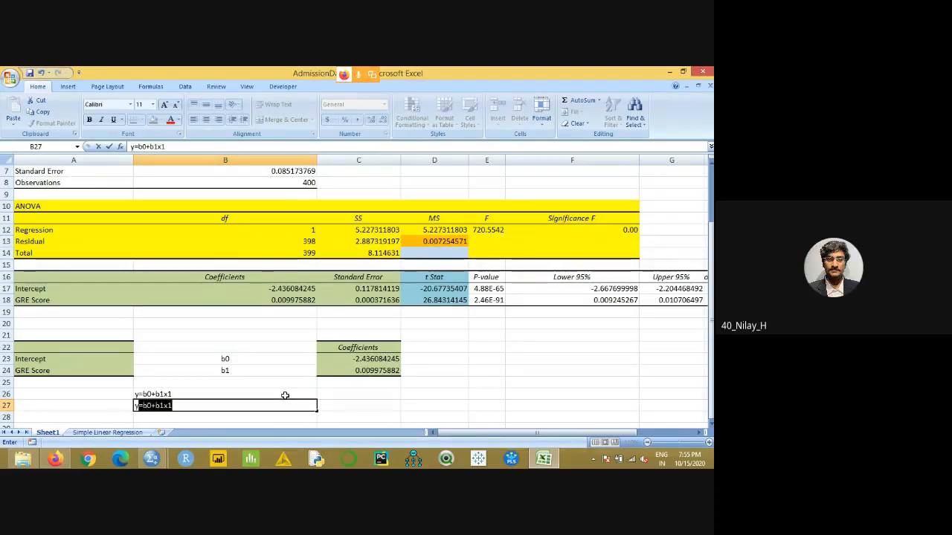
{"action": "key", "text": "BackSpace"}
{"action": "type", "text": "="}
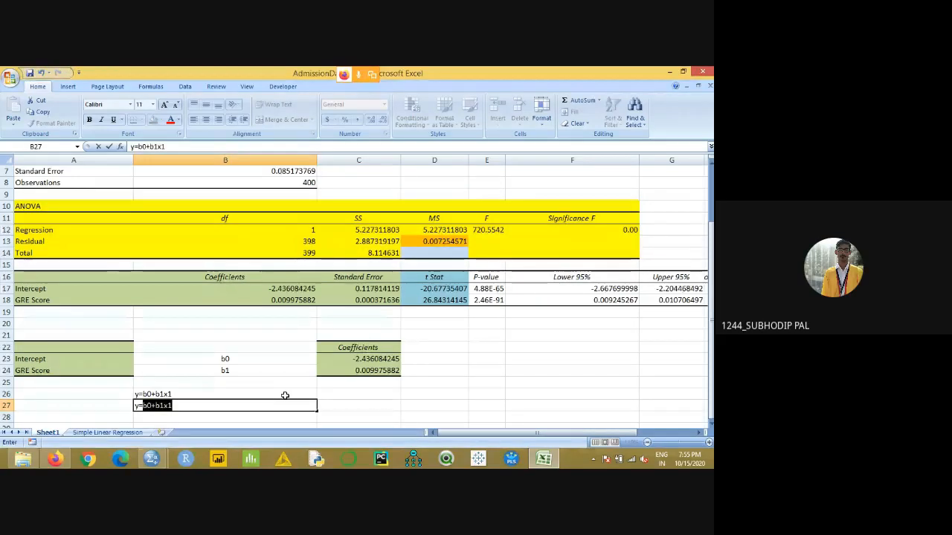
{"action": "type", "text": "-2.43"}
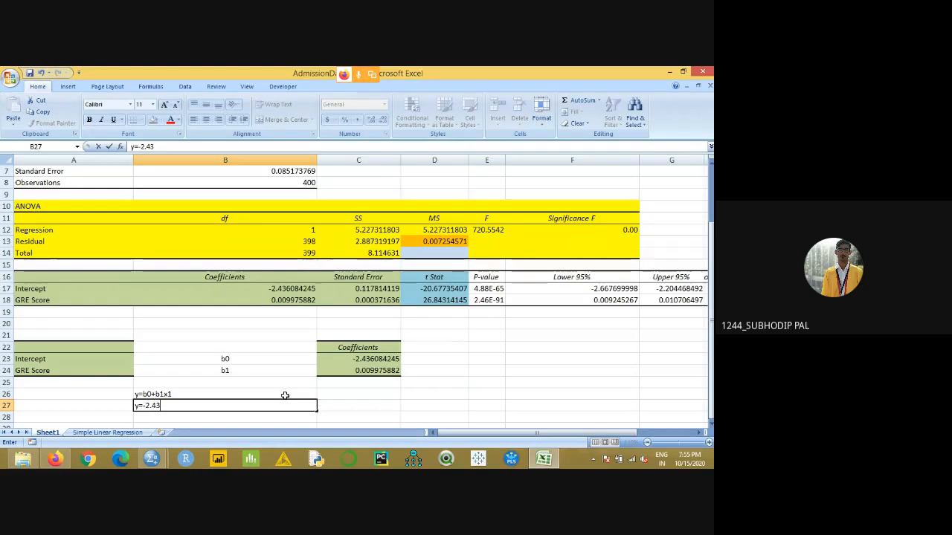
{"action": "type", "text": "6 +"}
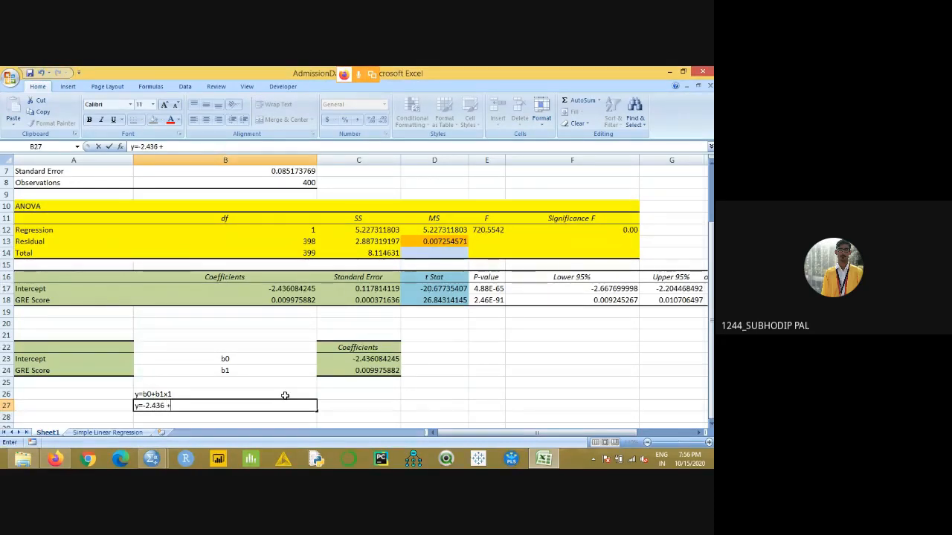
{"action": "type", "text": " 0.0099"}
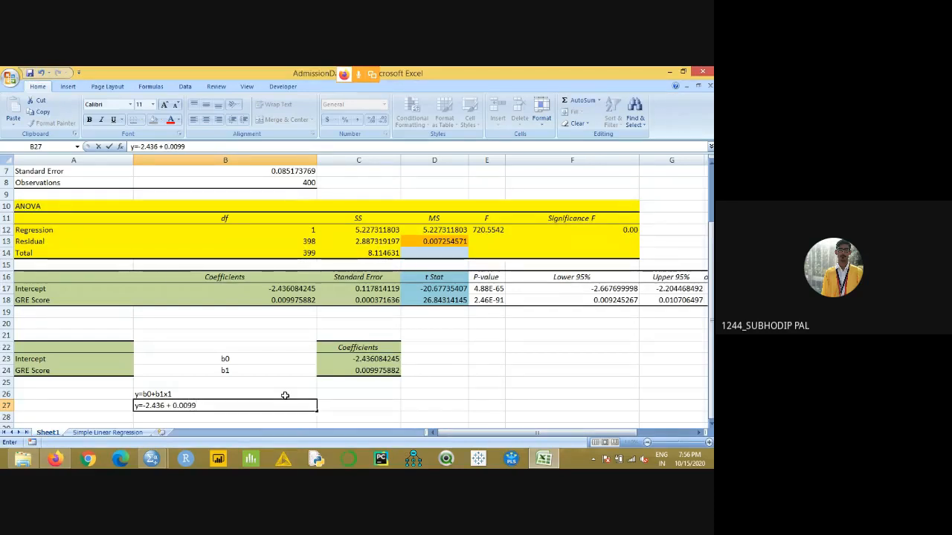
{"action": "type", "text": "*"}
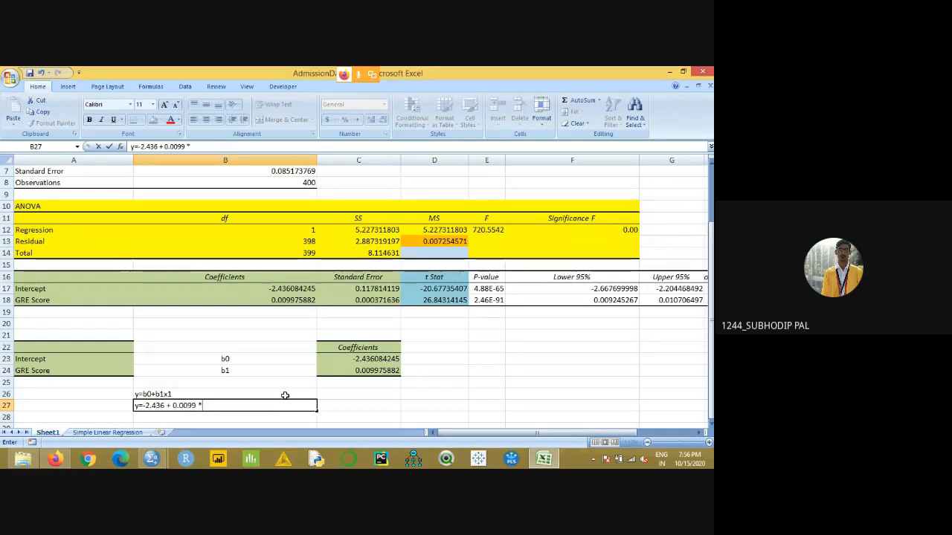
{"action": "type", "text": " GRE Score"}
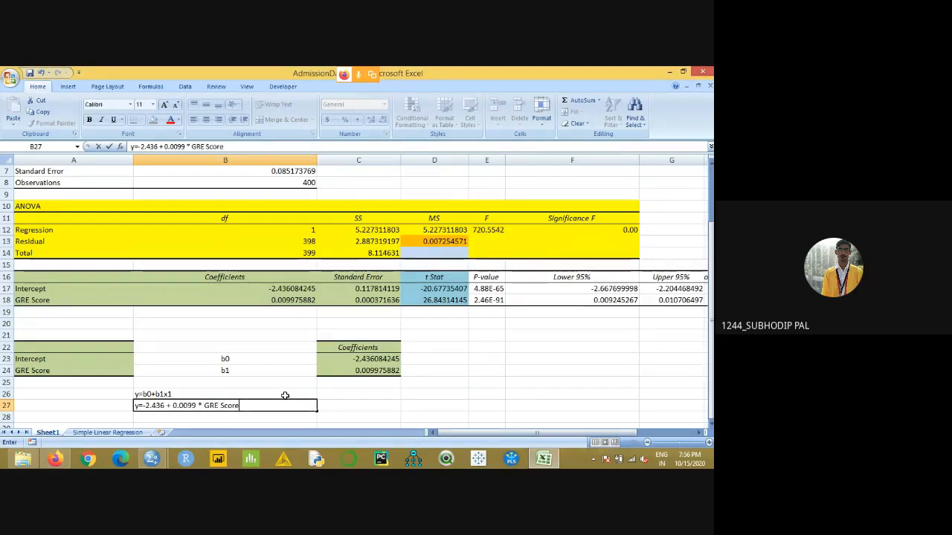
{"action": "left_click", "coordinate": [344, 408]}
- Fill the fitted equation's cell B27 with light orange and enlarge the sheet view to 120%
{"action": "left_click", "coordinate": [269, 407]}
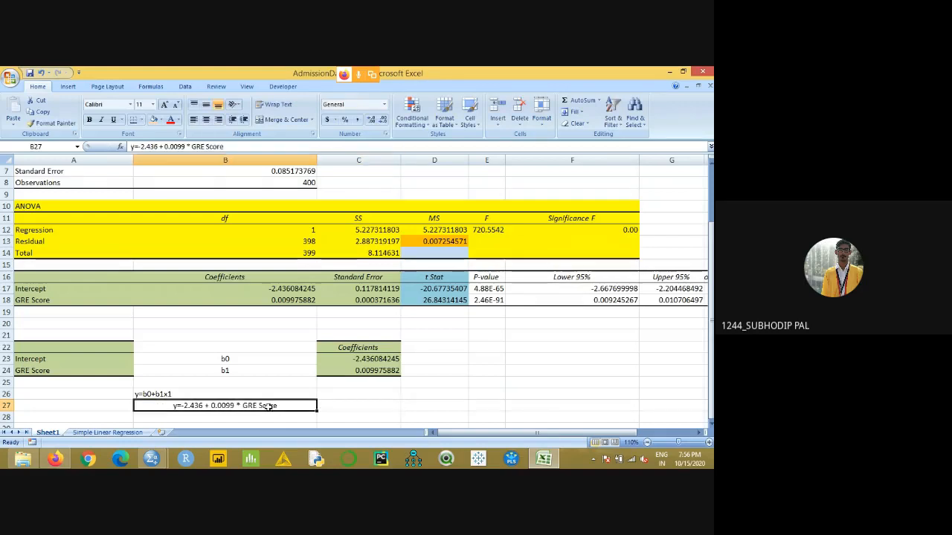
{"action": "left_click", "coordinate": [153, 119]}
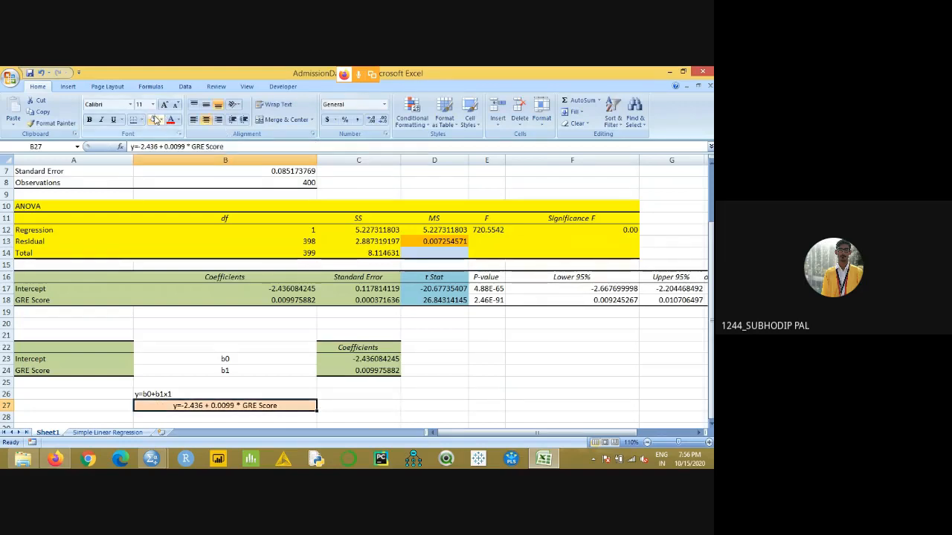
{"action": "scroll", "coordinate": [442, 363], "scroll_direction": "down", "scroll_amount": 3}
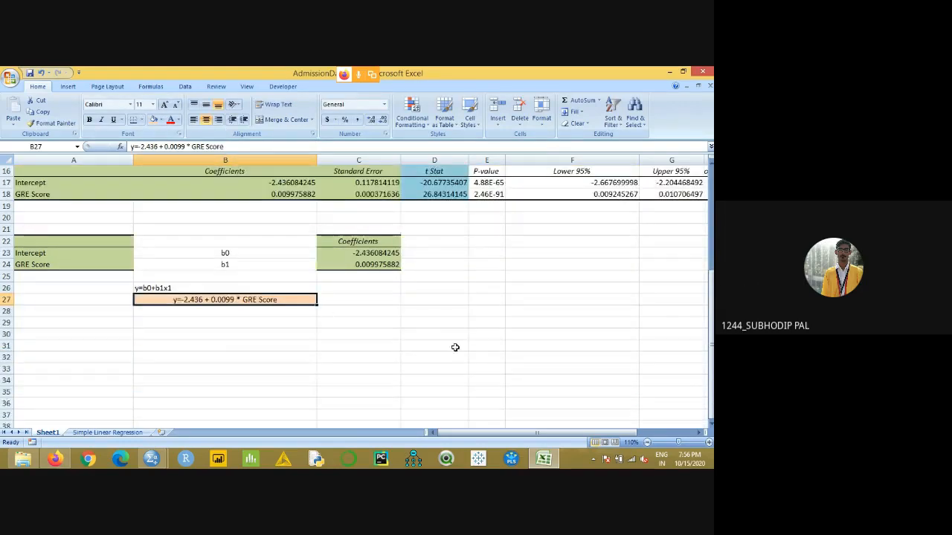
{"action": "left_click", "coordinate": [709, 443]}
{"action": "scroll", "coordinate": [281, 391], "scroll_direction": "down", "scroll_amount": 2}
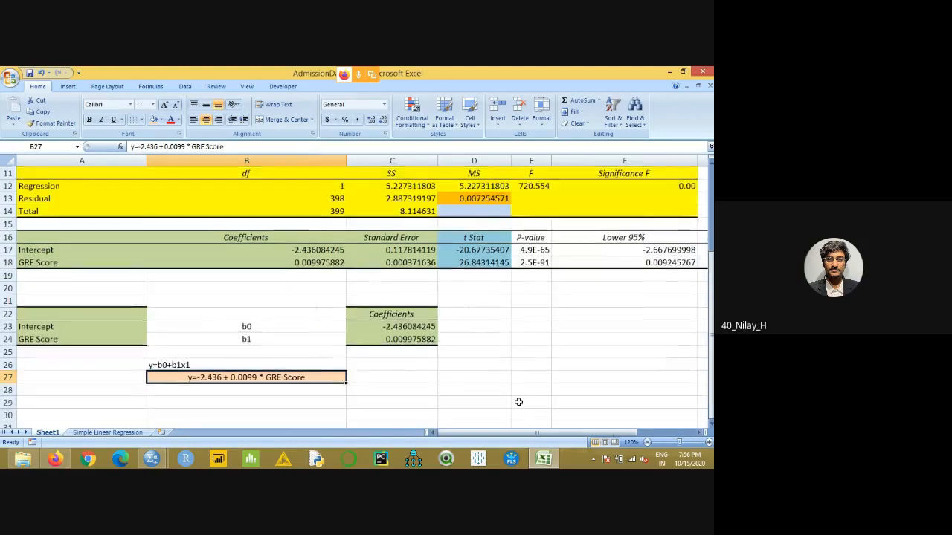
- Insert spacing between the equals sign and -2.436 in the fitted equation in B27
{"action": "left_click", "coordinate": [281, 391]}
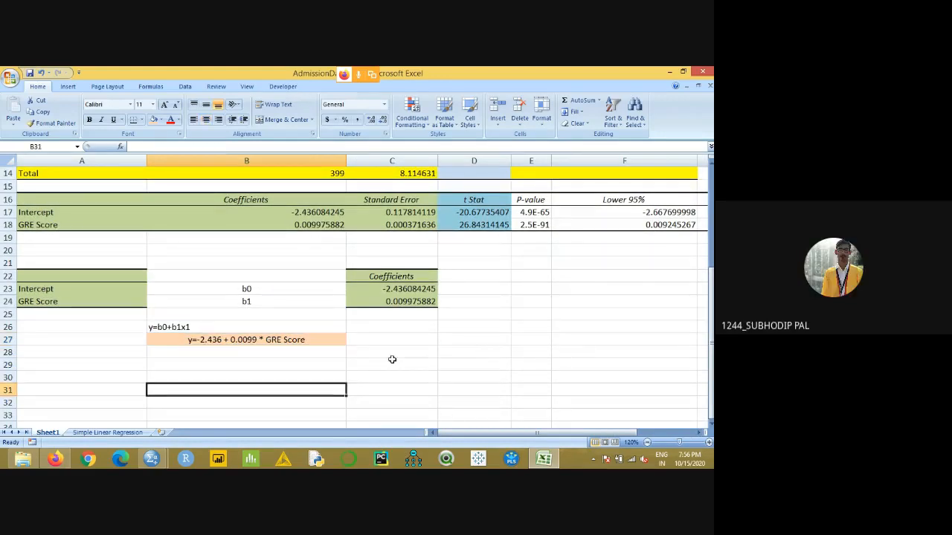
{"action": "left_click", "coordinate": [295, 340]}
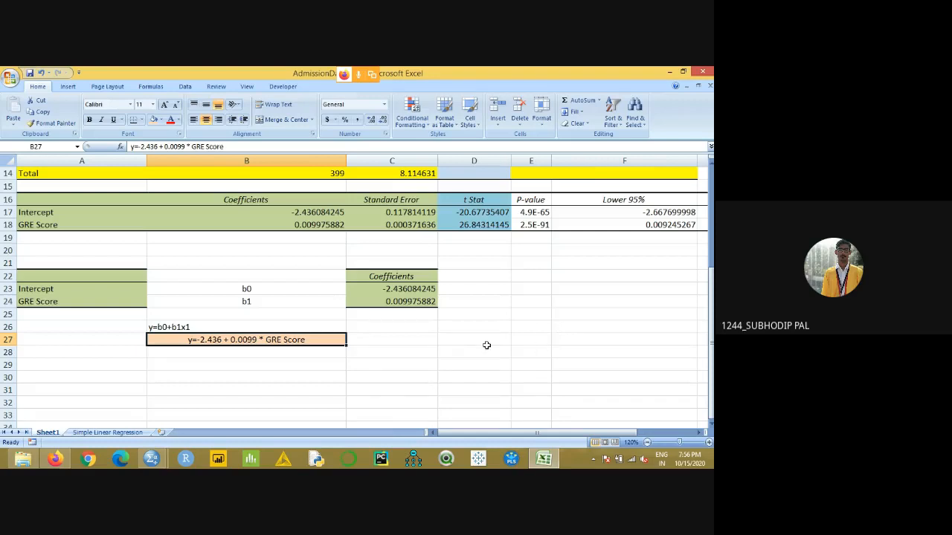
{"action": "double_click", "coordinate": [199, 340]}
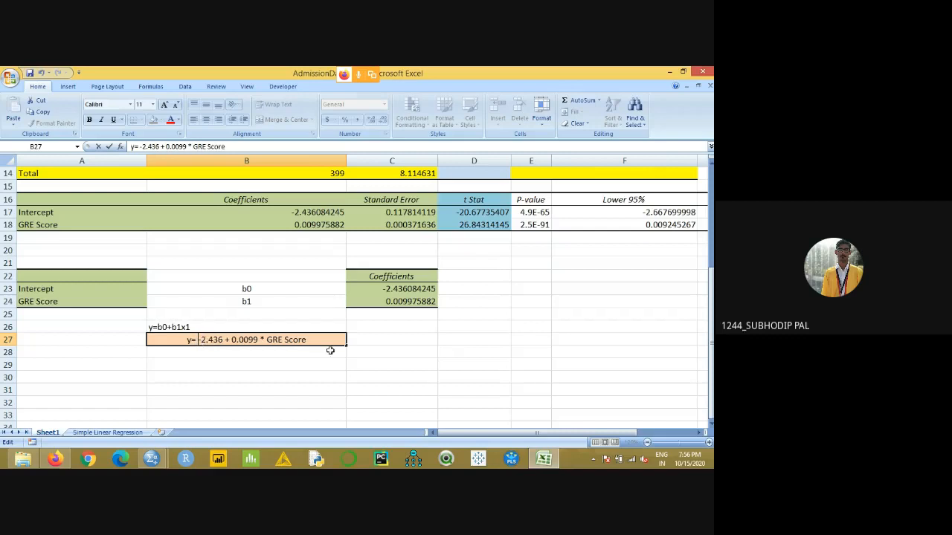
{"action": "left_click_drag", "start_coordinate": [384, 345], "coordinate": [429, 354]}
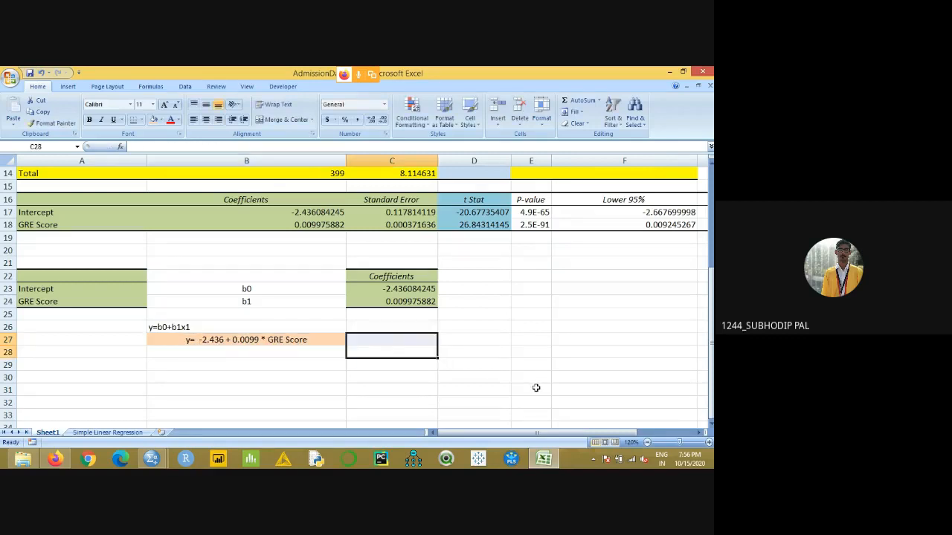
{"action": "left_click", "coordinate": [505, 411]}
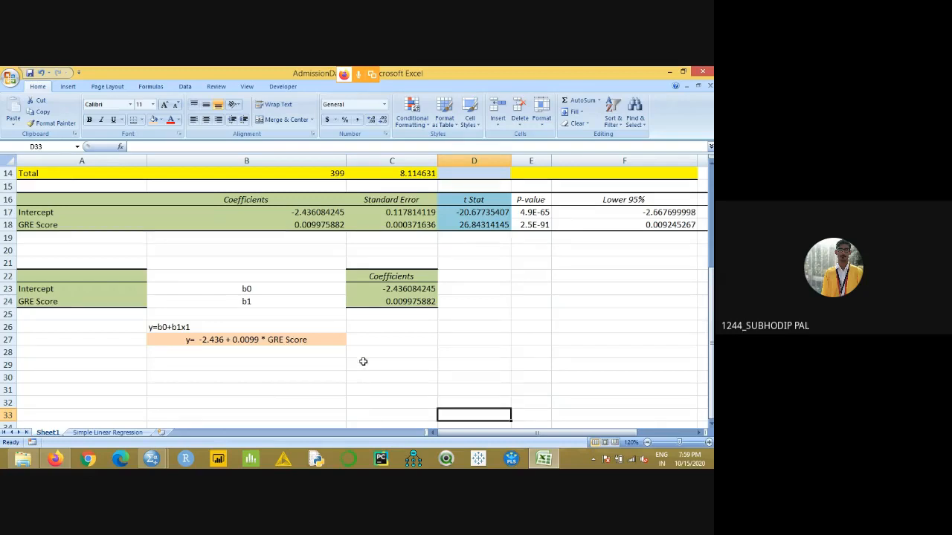
- Close the AdmissionData_SLR workbook without saving its changes
{"action": "scroll", "coordinate": [363, 361], "scroll_direction": "up", "scroll_amount": 2}
{"action": "scroll", "coordinate": [363, 362], "scroll_direction": "down", "scroll_amount": 1}
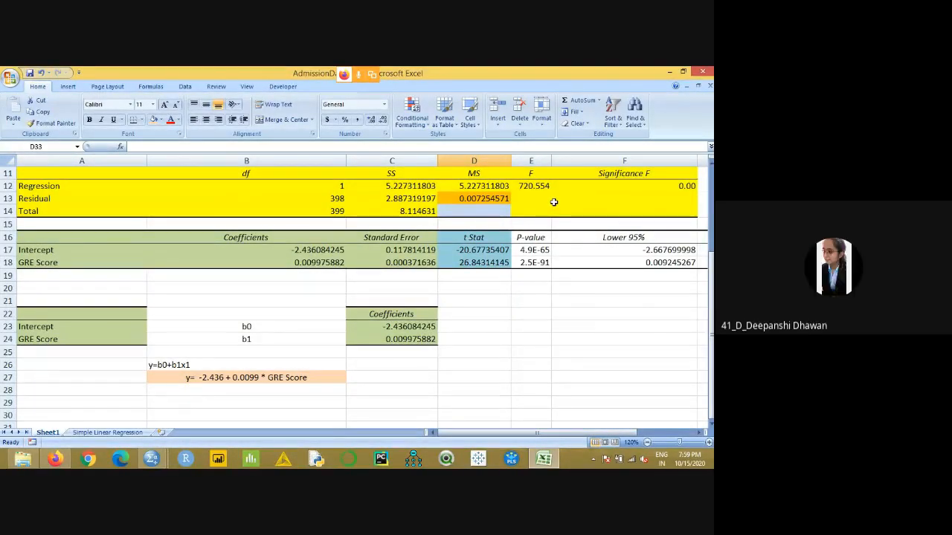
{"action": "left_click", "coordinate": [702, 72]}
{"action": "left_click", "coordinate": [359, 289]}
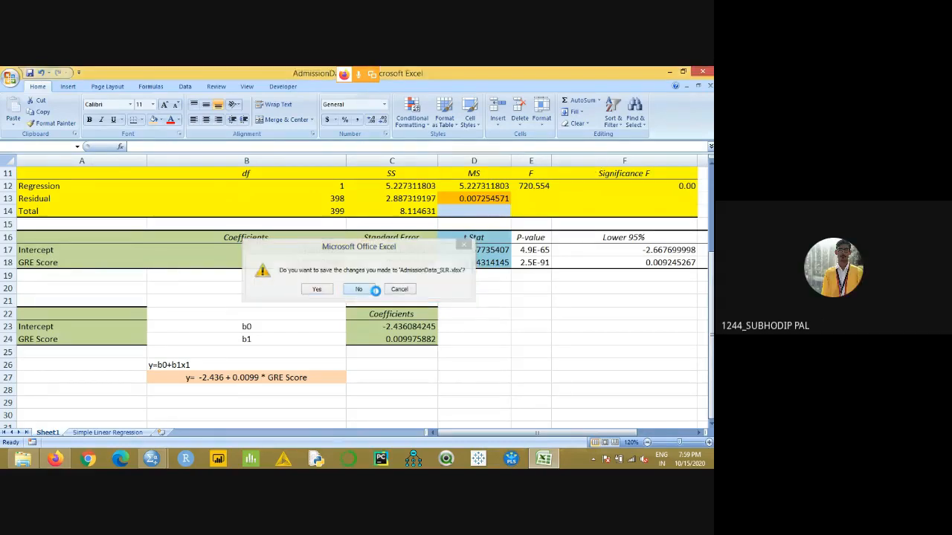
- Switch to File Explorer and open the HousingData_MLR file from the Regression_data folder
{"action": "left_click", "coordinate": [22, 459]}
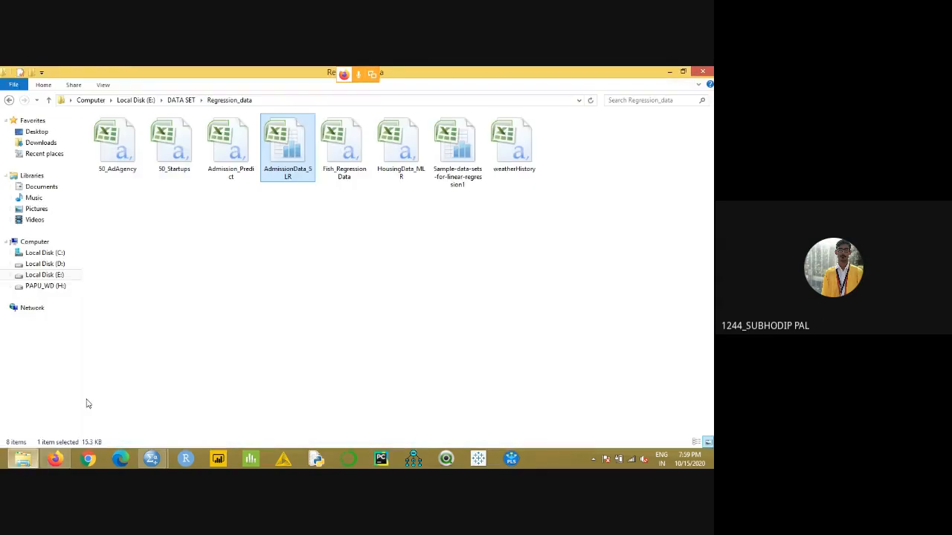
{"action": "left_click", "coordinate": [238, 301]}
{"action": "double_click", "coordinate": [408, 178]}
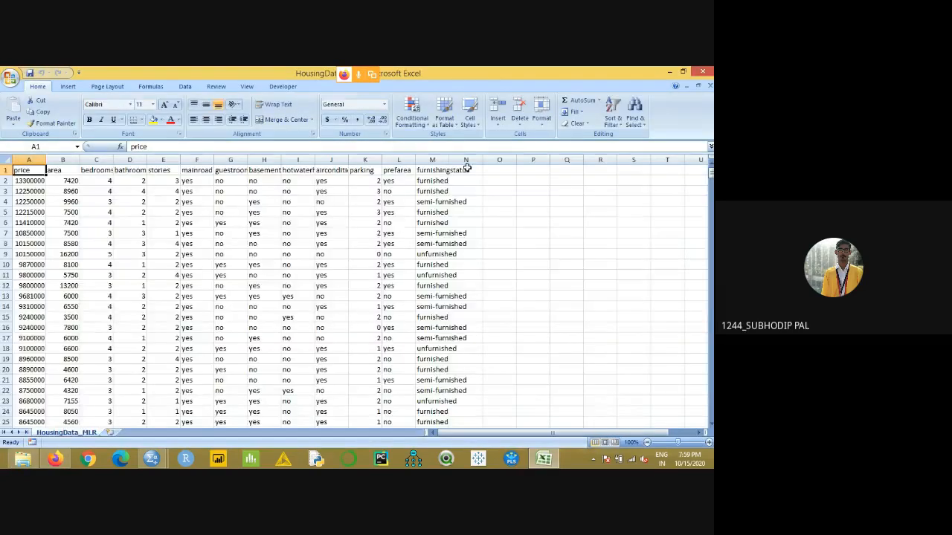
- Widen columns C through M of the housing sheet so the headers from bedrooms to furnishingstatus fit in full
{"action": "left_click_drag", "start_coordinate": [449, 162], "coordinate": [507, 163]}
{"action": "left_click_drag", "start_coordinate": [419, 163], "coordinate": [479, 162]}
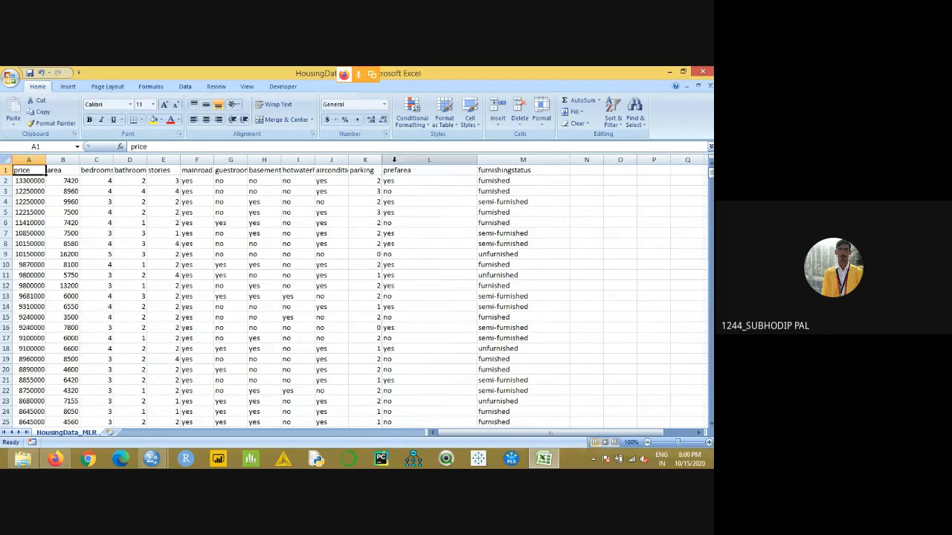
{"action": "left_click_drag", "start_coordinate": [385, 162], "coordinate": [424, 161]}
{"action": "left_click_drag", "start_coordinate": [348, 161], "coordinate": [392, 161]}
{"action": "left_click_drag", "start_coordinate": [317, 161], "coordinate": [360, 162]}
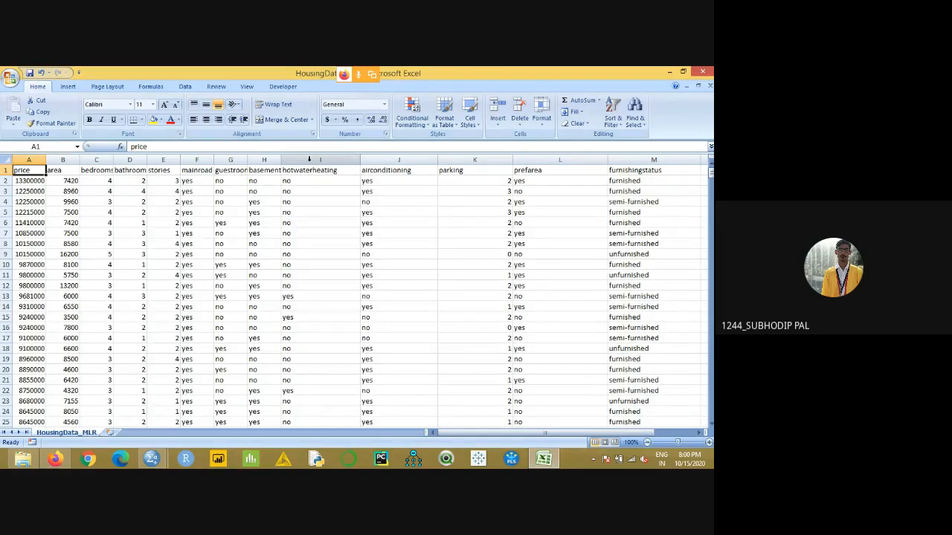
{"action": "left_click_drag", "start_coordinate": [281, 162], "coordinate": [348, 161]}
{"action": "left_click_drag", "start_coordinate": [248, 161], "coordinate": [298, 161]}
{"action": "left_click_drag", "start_coordinate": [214, 161], "coordinate": [259, 161]}
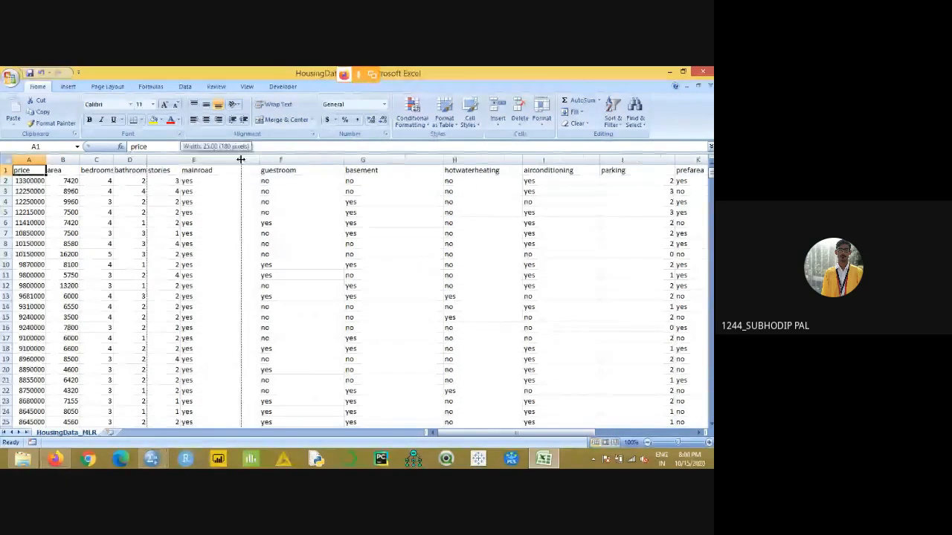
{"action": "left_click_drag", "start_coordinate": [179, 162], "coordinate": [241, 162]}
{"action": "left_click_drag", "start_coordinate": [147, 162], "coordinate": [184, 161]}
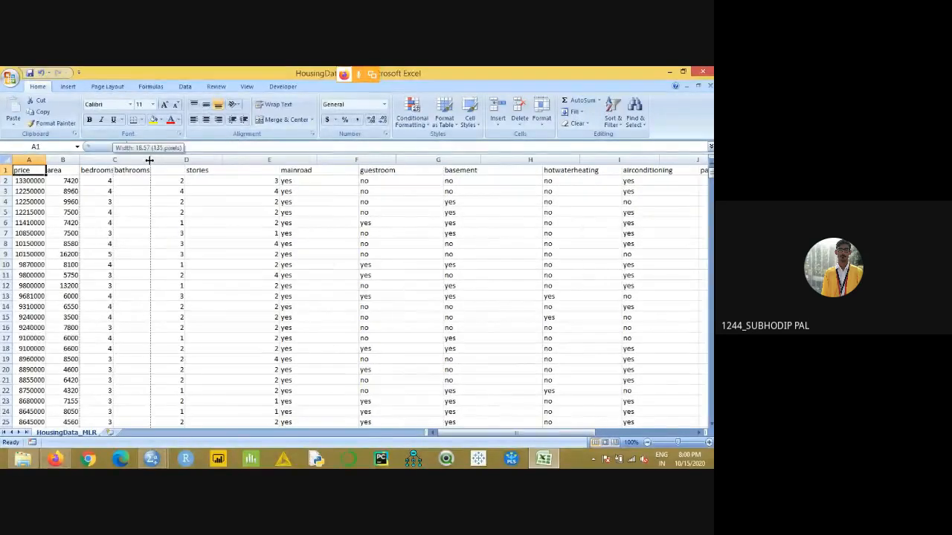
{"action": "left_click_drag", "start_coordinate": [113, 161], "coordinate": [150, 162]}
{"action": "left_click", "coordinate": [220, 265]}
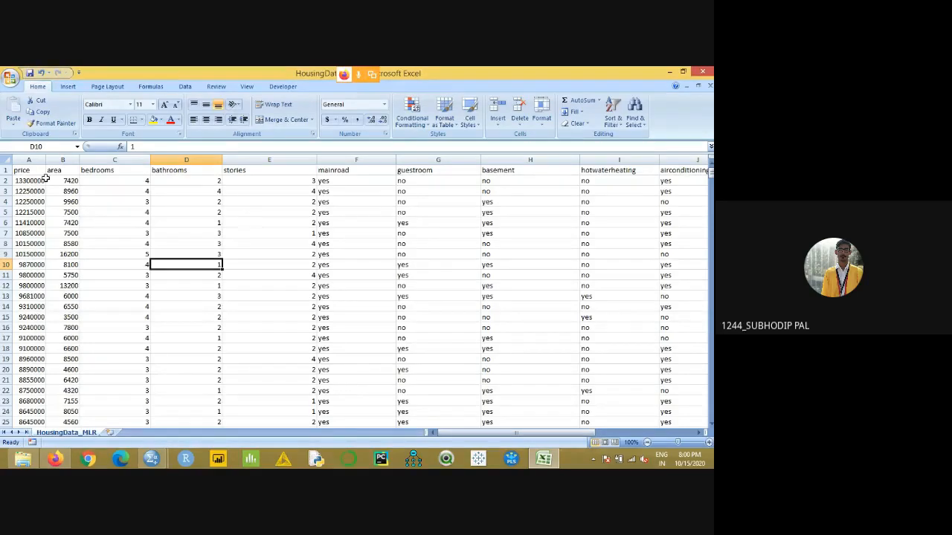
- Examine the house prices listed in the price column
{"action": "left_click_drag", "start_coordinate": [43, 179], "coordinate": [39, 266]}
{"action": "left_click_drag", "start_coordinate": [28, 172], "coordinate": [26, 317]}
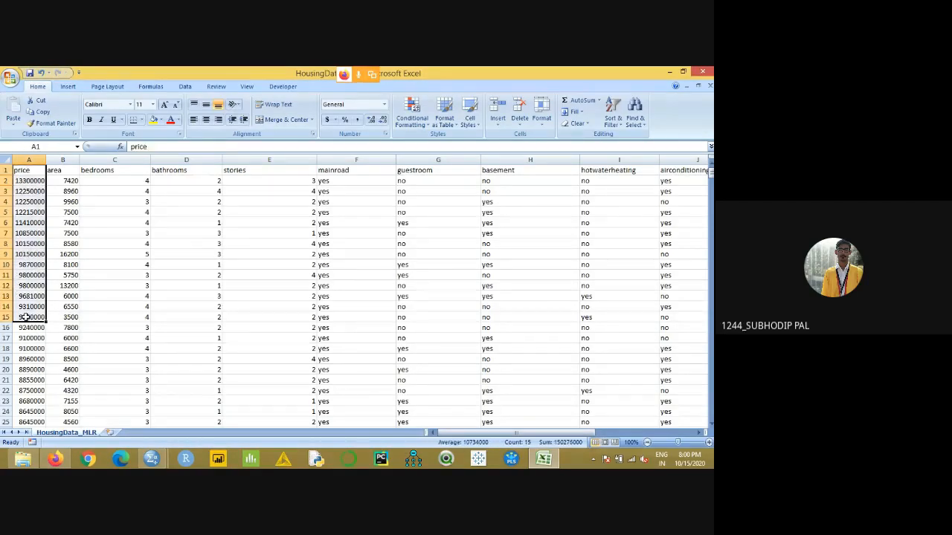
{"action": "left_click", "coordinate": [32, 170]}
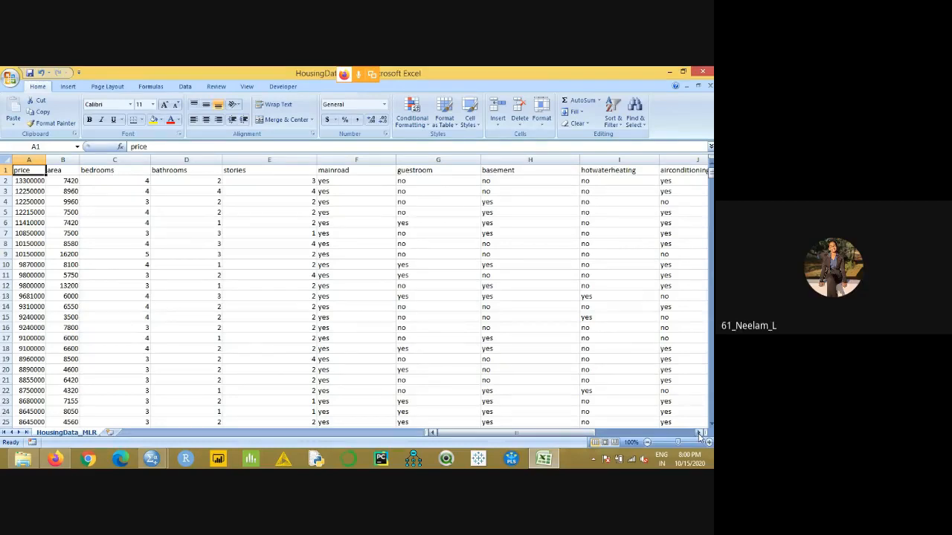
{"action": "left_click", "coordinate": [23, 192]}
{"action": "left_click_drag", "start_coordinate": [25, 171], "coordinate": [21, 401]}
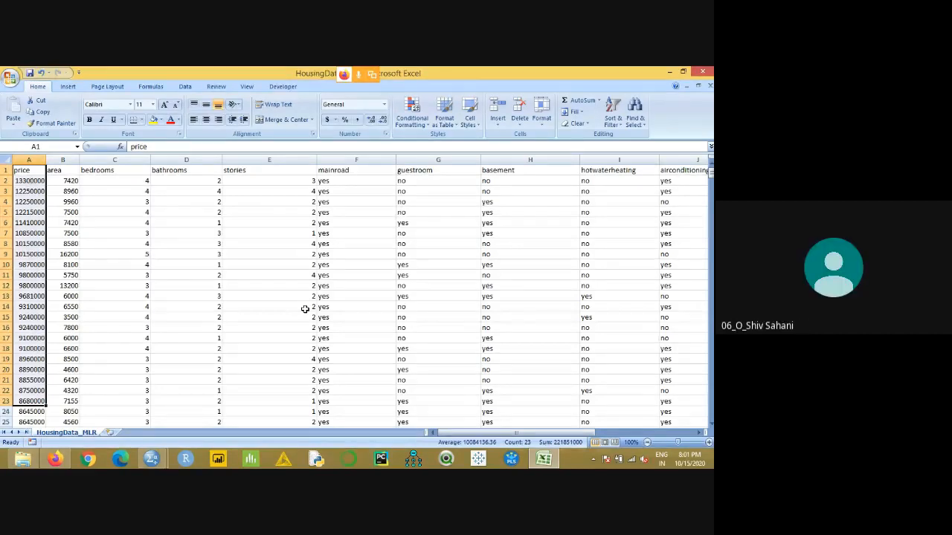
{"action": "left_click", "coordinate": [127, 243]}
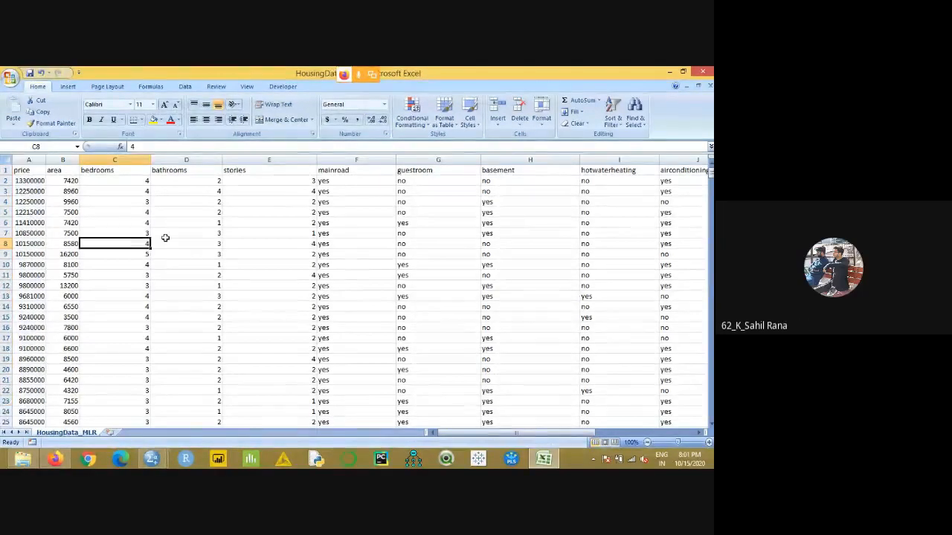
{"action": "left_click_drag", "start_coordinate": [27, 171], "coordinate": [47, 346]}
{"action": "left_click", "coordinate": [110, 234]}
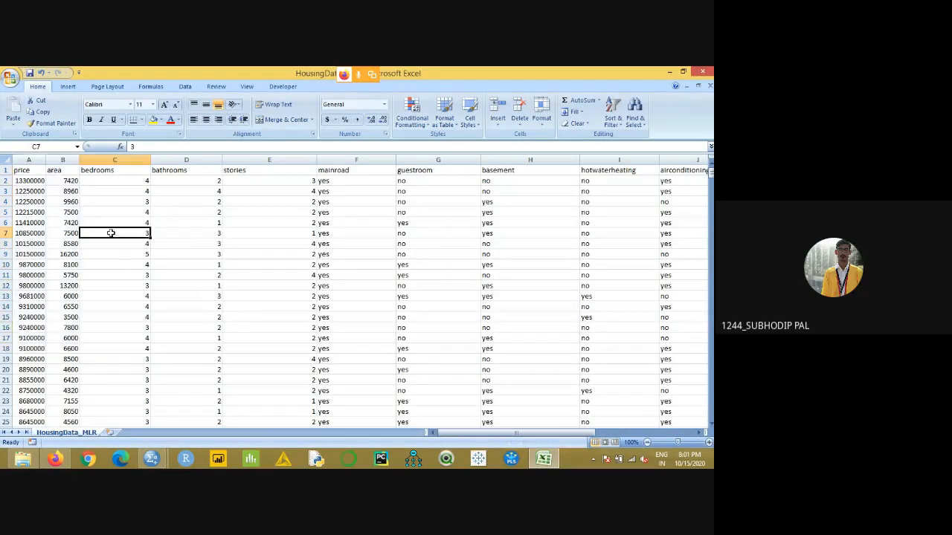
- Examine the count data in the bedrooms, bathrooms and stories columns
{"action": "left_click", "coordinate": [119, 170]}
{"action": "left_click", "coordinate": [202, 265]}
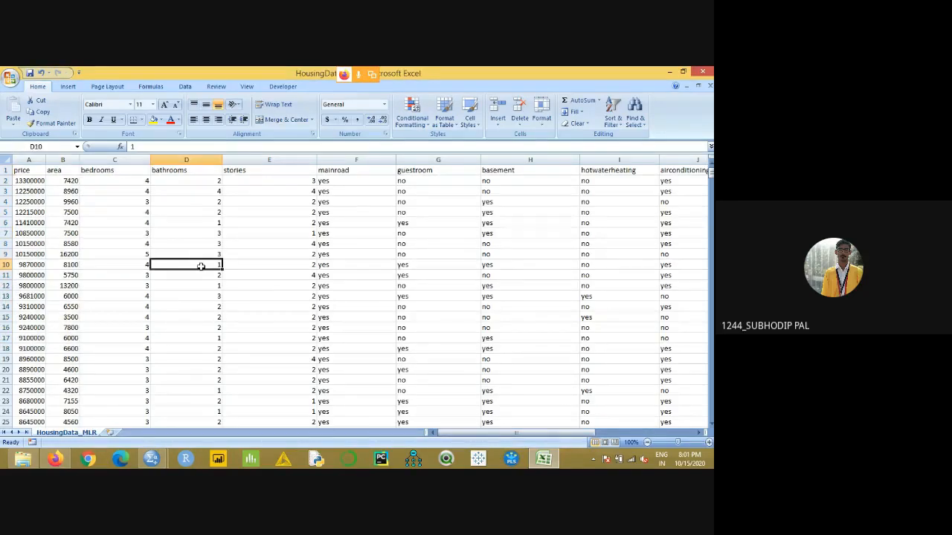
{"action": "left_click_drag", "start_coordinate": [117, 170], "coordinate": [135, 355]}
{"action": "left_click", "coordinate": [190, 275]}
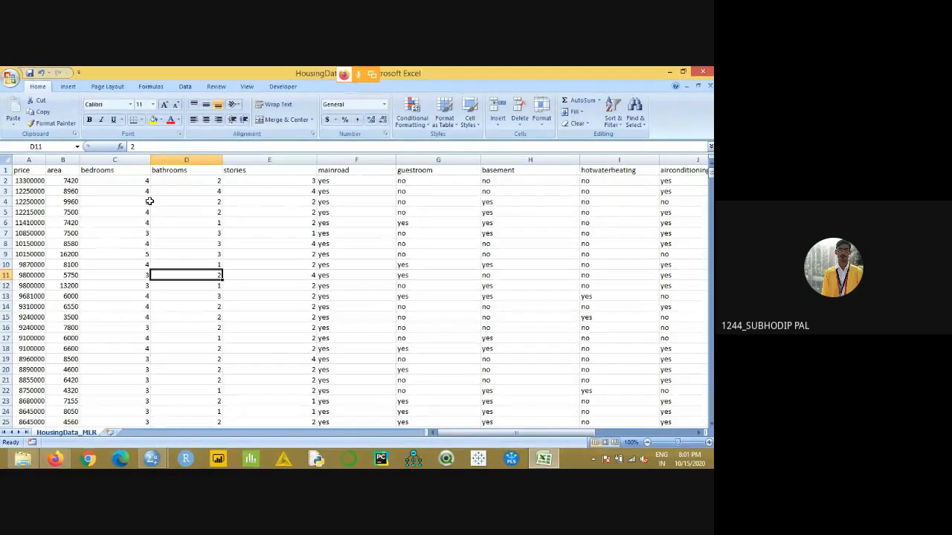
{"action": "left_click_drag", "start_coordinate": [140, 180], "coordinate": [149, 265]}
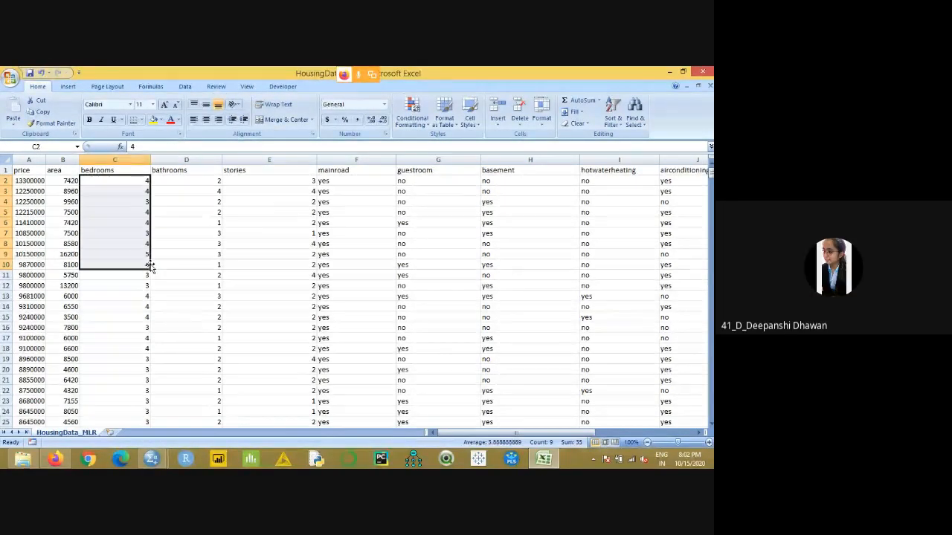
{"action": "left_click_drag", "start_coordinate": [128, 185], "coordinate": [145, 312]}
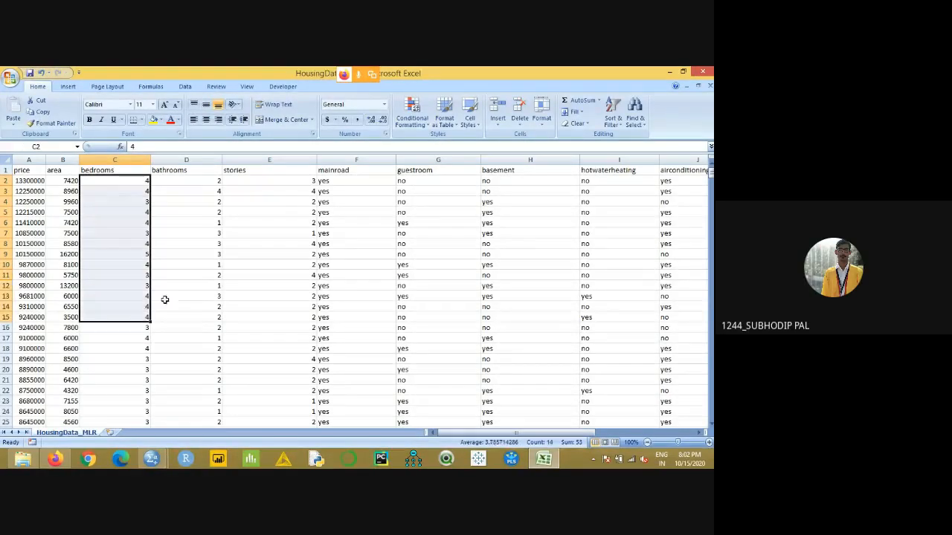
{"action": "left_click", "coordinate": [199, 246]}
{"action": "left_click", "coordinate": [122, 171]}
{"action": "left_click", "coordinate": [172, 172]}
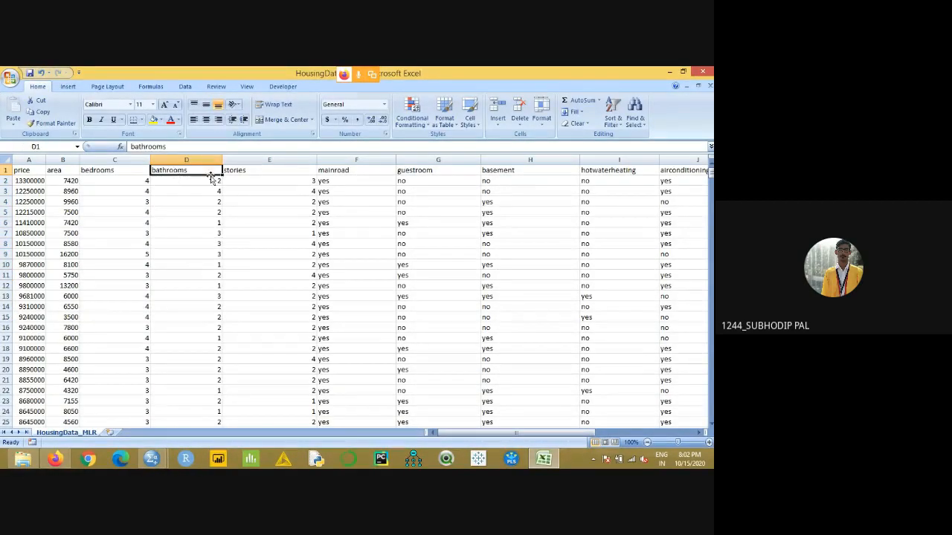
{"action": "left_click", "coordinate": [264, 176]}
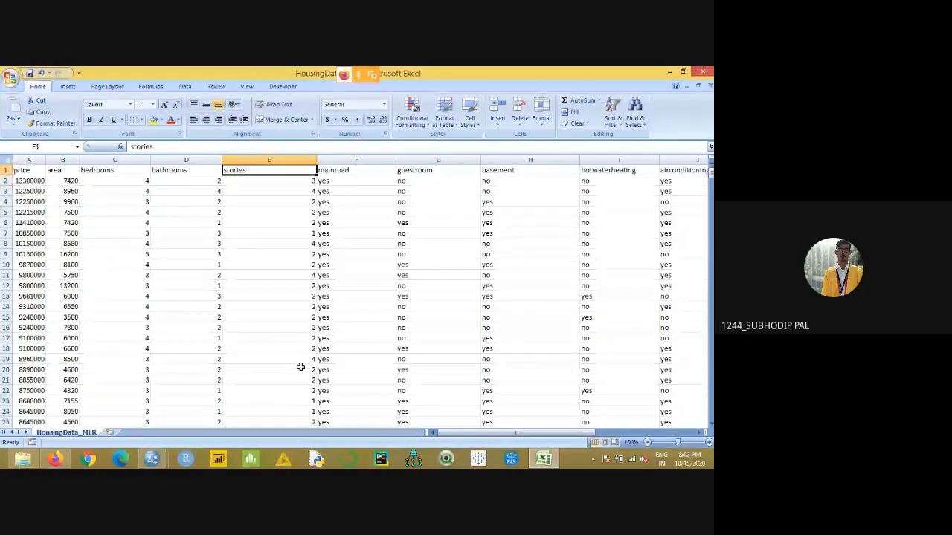
{"action": "left_click_drag", "start_coordinate": [137, 170], "coordinate": [243, 334]}
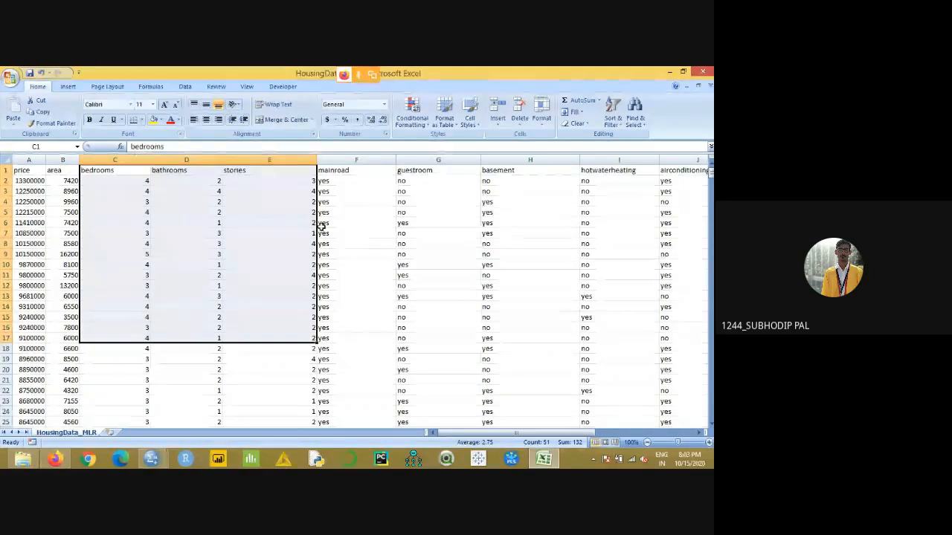
- Check the first mainroad entry and compare price with bedroom count across rows 2 to 4
{"action": "left_click", "coordinate": [359, 184]}
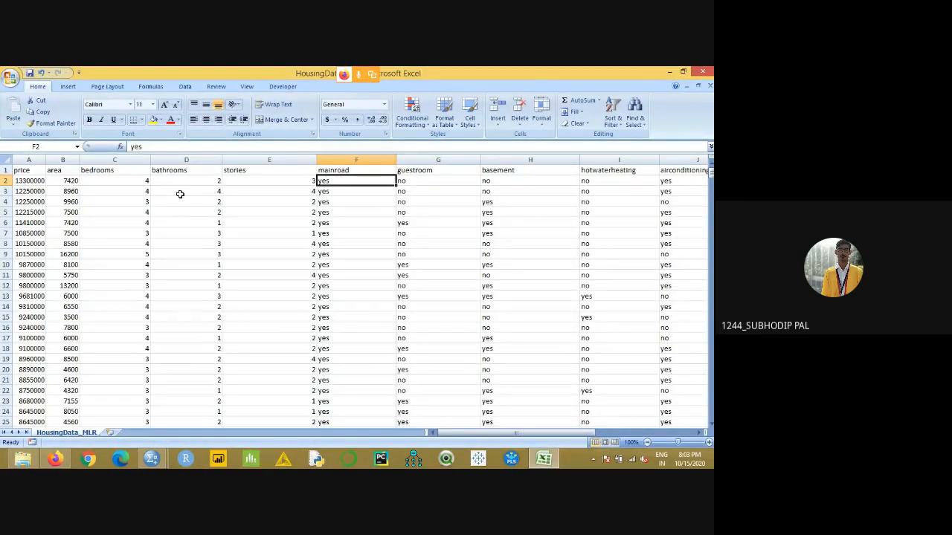
{"action": "left_click", "coordinate": [30, 181]}
{"action": "left_click", "coordinate": [112, 186]}
{"action": "left_click", "coordinate": [34, 192]}
{"action": "left_click", "coordinate": [116, 202]}
{"action": "left_click", "coordinate": [34, 202]}
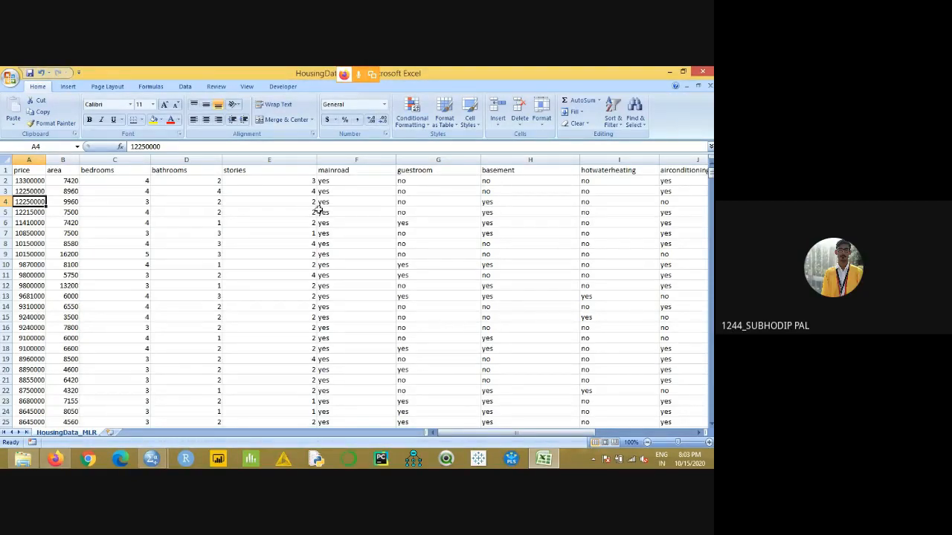
- Turn on filtering for the housing data's header row
{"action": "left_click", "coordinate": [369, 180]}
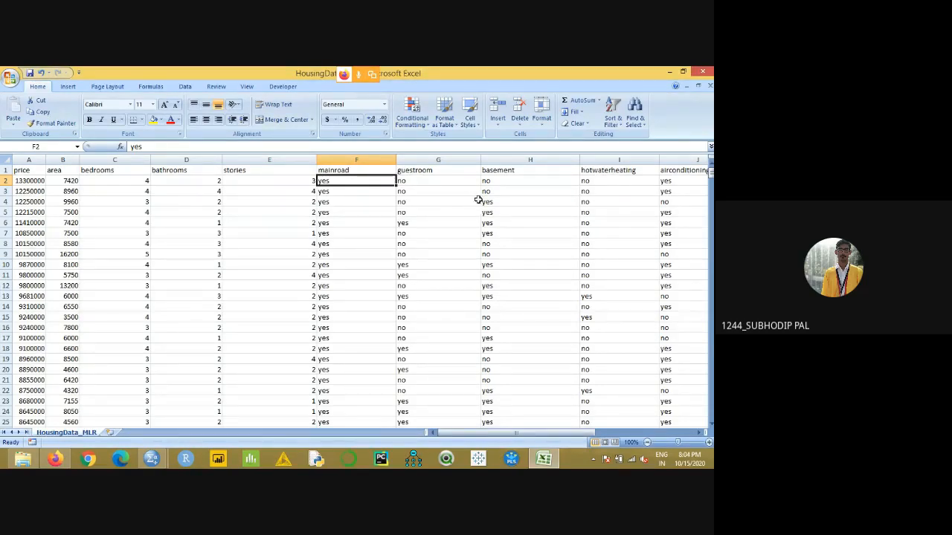
{"action": "left_click", "coordinate": [612, 119]}
{"action": "left_click", "coordinate": [632, 173]}
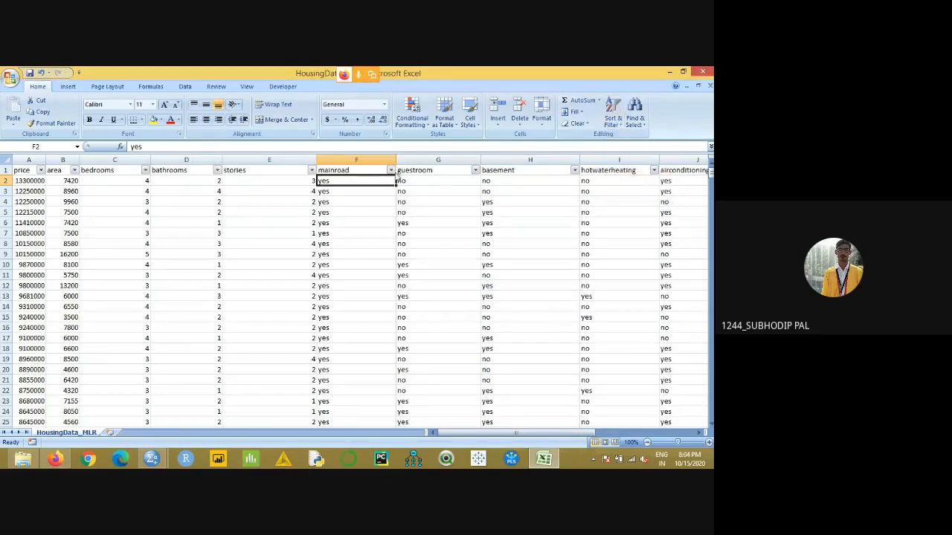
- Inspect the distinct categories in the mainroad and furnishingstatus columns through their filter lists, leaving the data unfiltered
{"action": "left_click", "coordinate": [391, 171]}
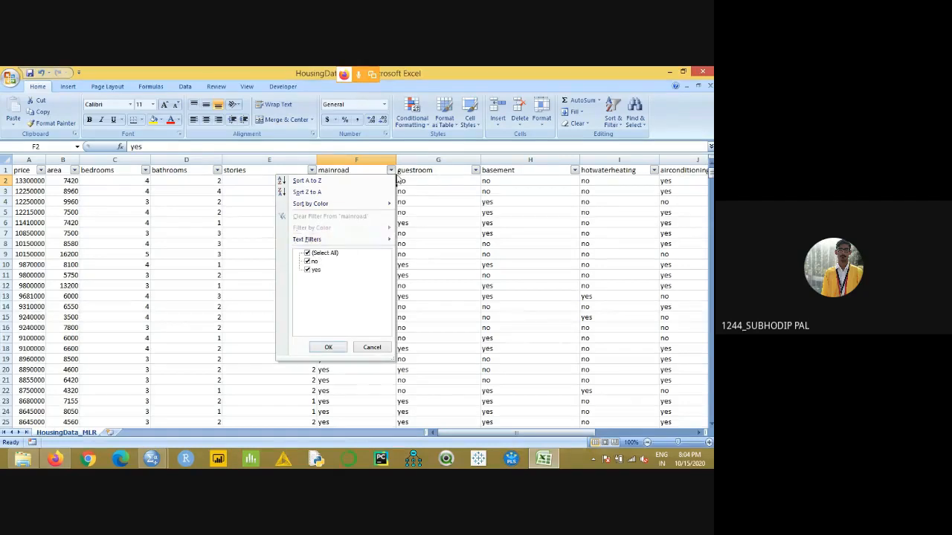
{"action": "left_click", "coordinate": [392, 171]}
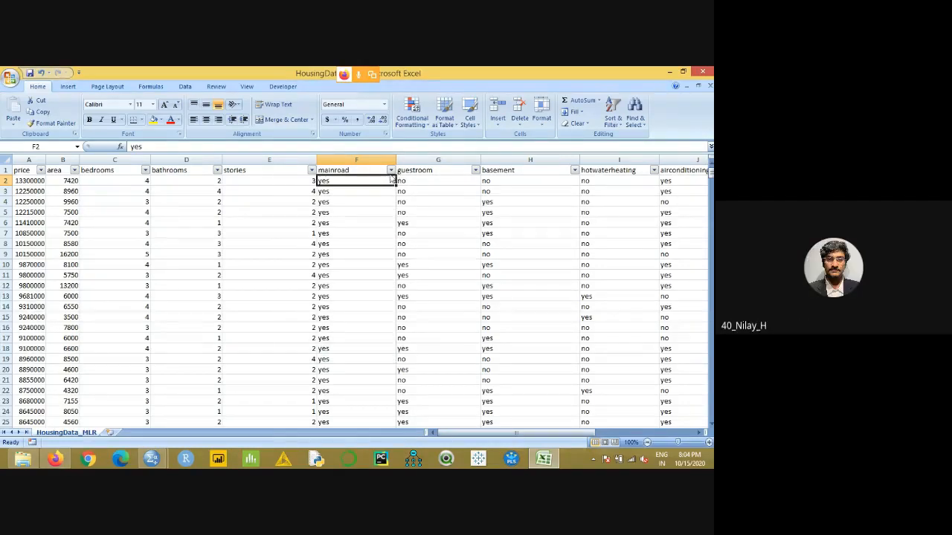
{"action": "left_click_drag", "start_coordinate": [494, 432], "coordinate": [558, 431]}
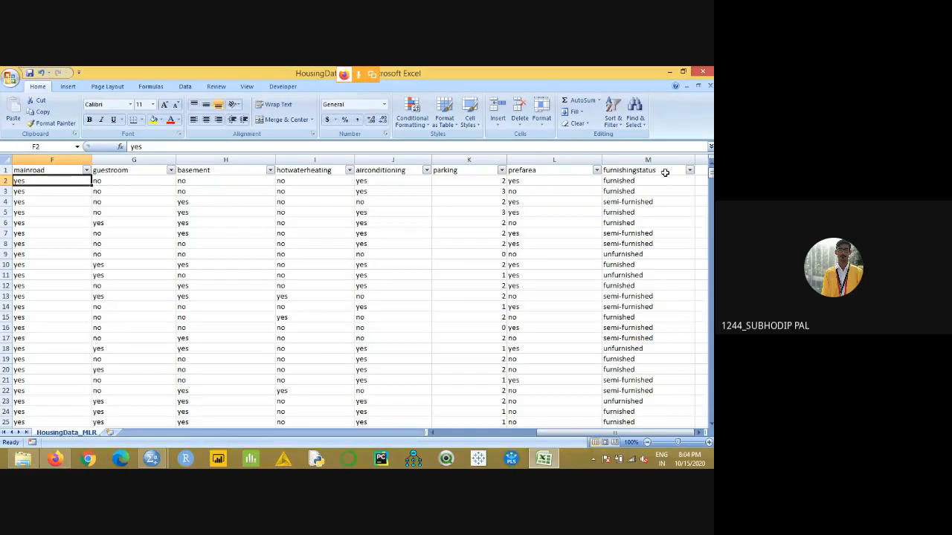
{"action": "left_click", "coordinate": [689, 171]}
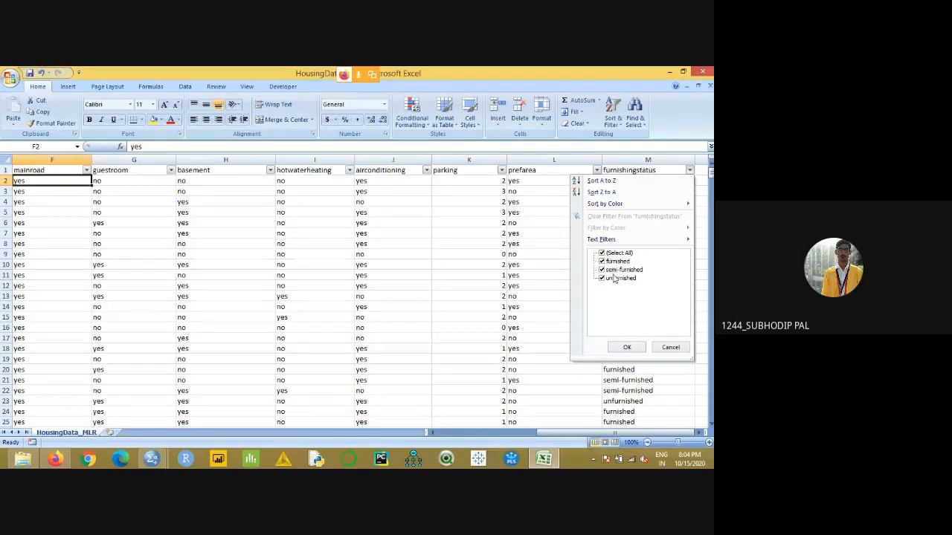
{"action": "left_click", "coordinate": [554, 297]}
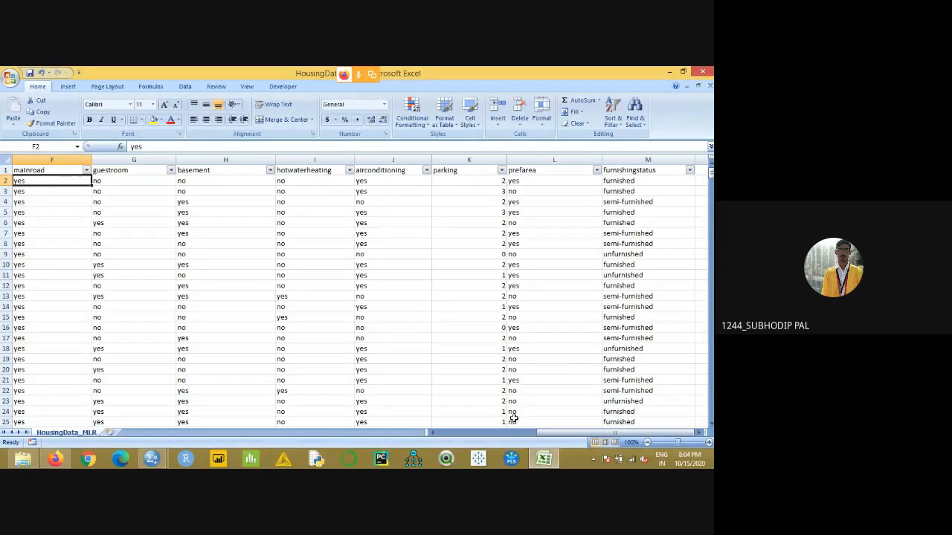
{"action": "left_click_drag", "start_coordinate": [542, 440], "coordinate": [442, 437]}
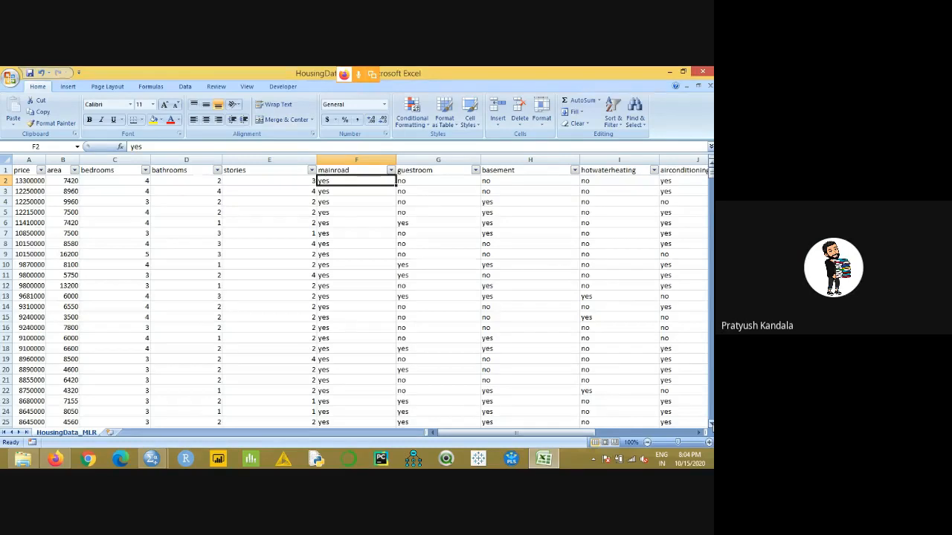
- Review the price column and the headers of the other housing variables from area onward
{"action": "left_click_drag", "start_coordinate": [28, 171], "coordinate": [29, 360]}
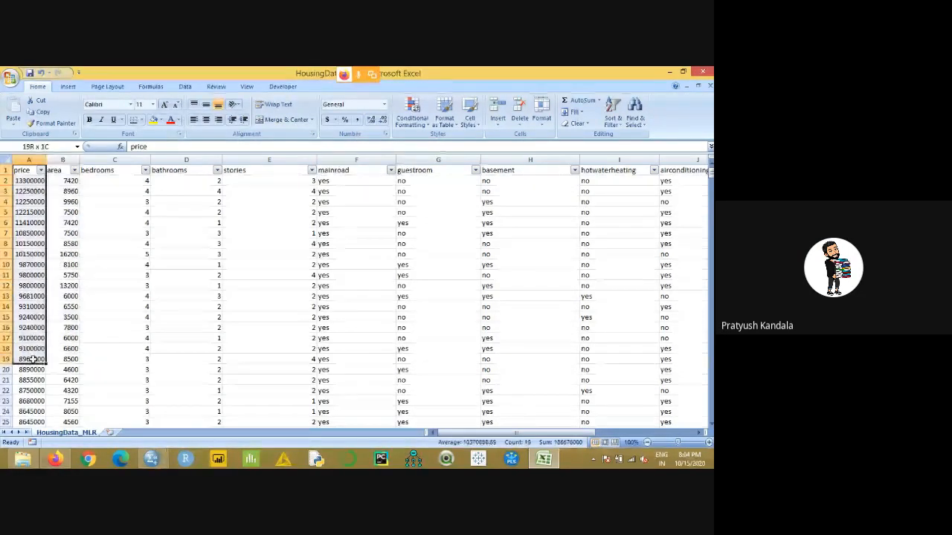
{"action": "left_click", "coordinate": [52, 253]}
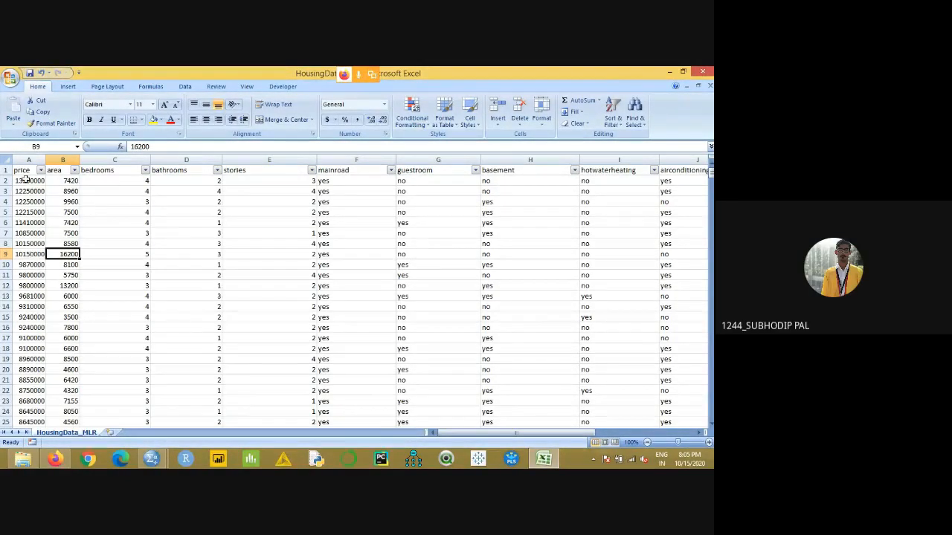
{"action": "left_click_drag", "start_coordinate": [27, 170], "coordinate": [31, 344]}
{"action": "left_click_drag", "start_coordinate": [56, 171], "coordinate": [695, 171]}
{"action": "left_click", "coordinate": [253, 223]}
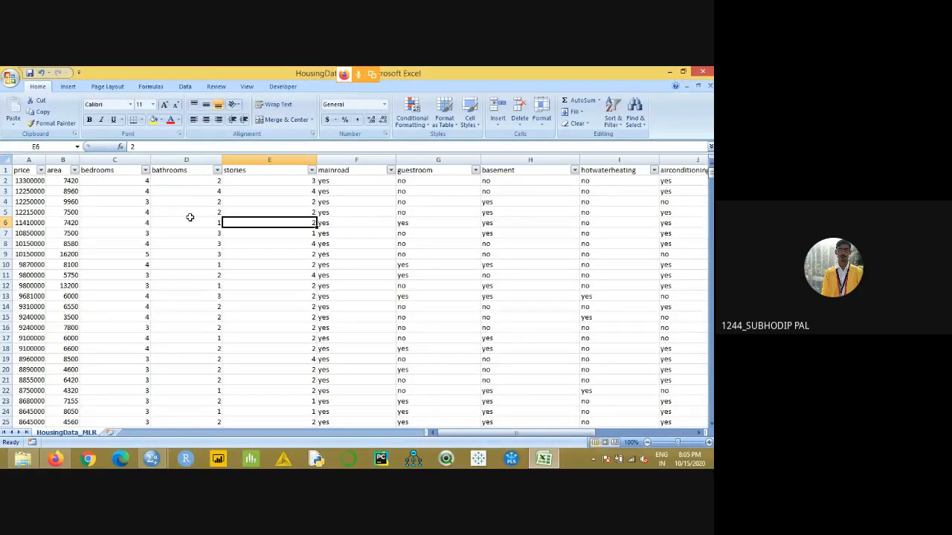
- Compare bedroom counts with prices in rows 2 and 4, and check the first stories and mainroad entries
{"action": "left_click", "coordinate": [147, 183]}
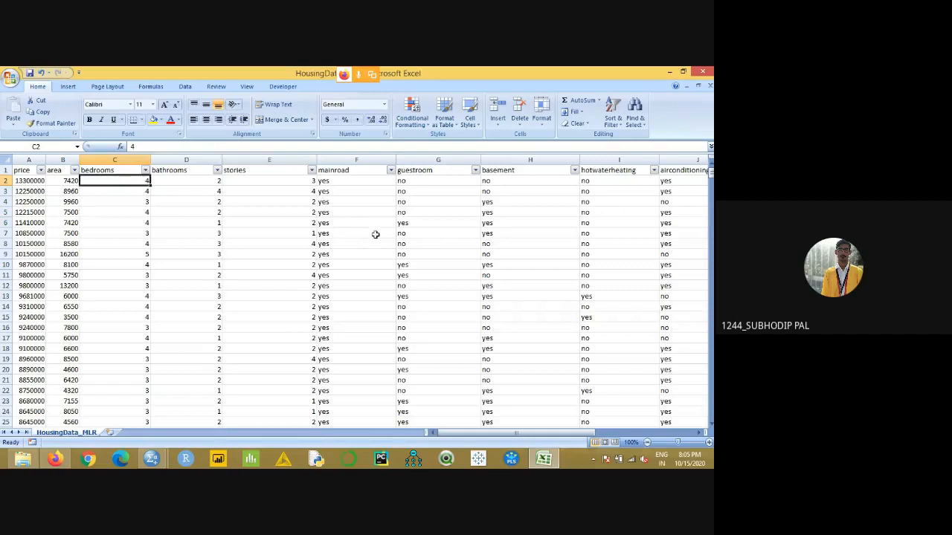
{"action": "left_click", "coordinate": [38, 182]}
{"action": "left_click", "coordinate": [135, 203]}
{"action": "left_click", "coordinate": [33, 203]}
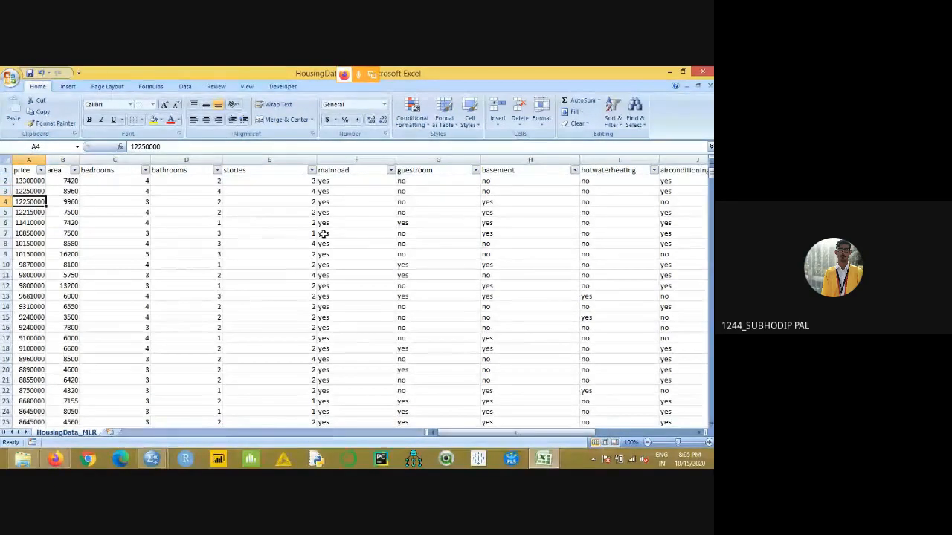
{"action": "left_click", "coordinate": [276, 184]}
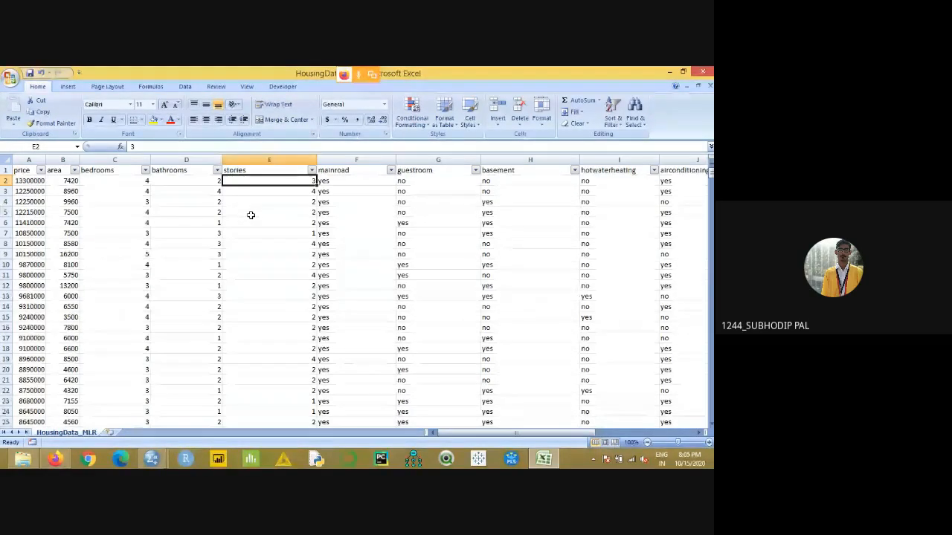
{"action": "left_click", "coordinate": [322, 182]}
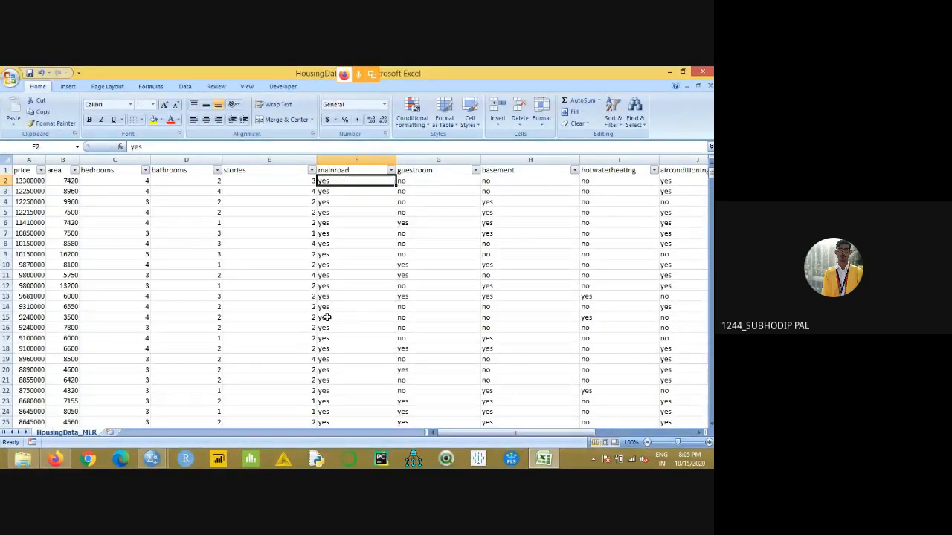
{"action": "left_click_drag", "start_coordinate": [461, 436], "coordinate": [504, 436]}
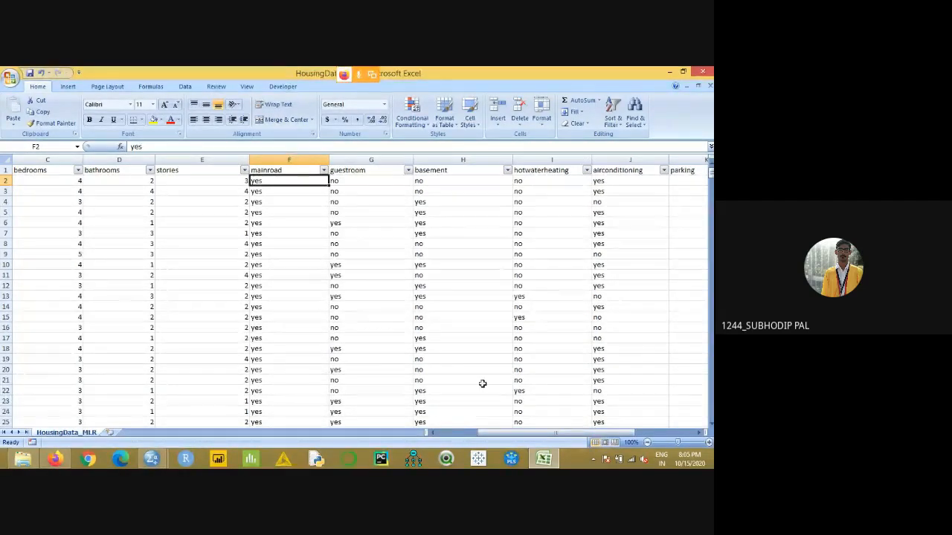
- Review the guestroom, hotwaterheating, parking and furnishingstatus entries in the first housing rows
{"action": "left_click", "coordinate": [361, 190]}
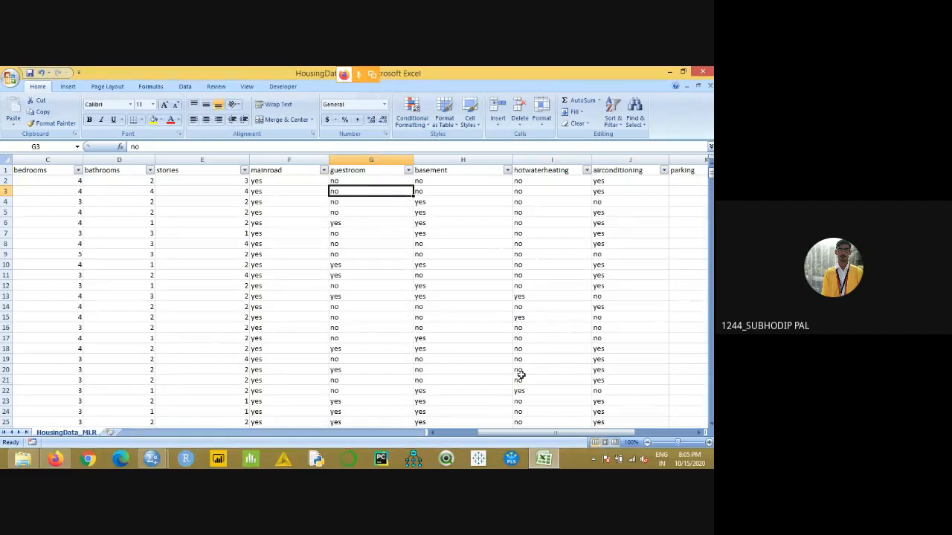
{"action": "left_click_drag", "start_coordinate": [506, 436], "coordinate": [476, 437]}
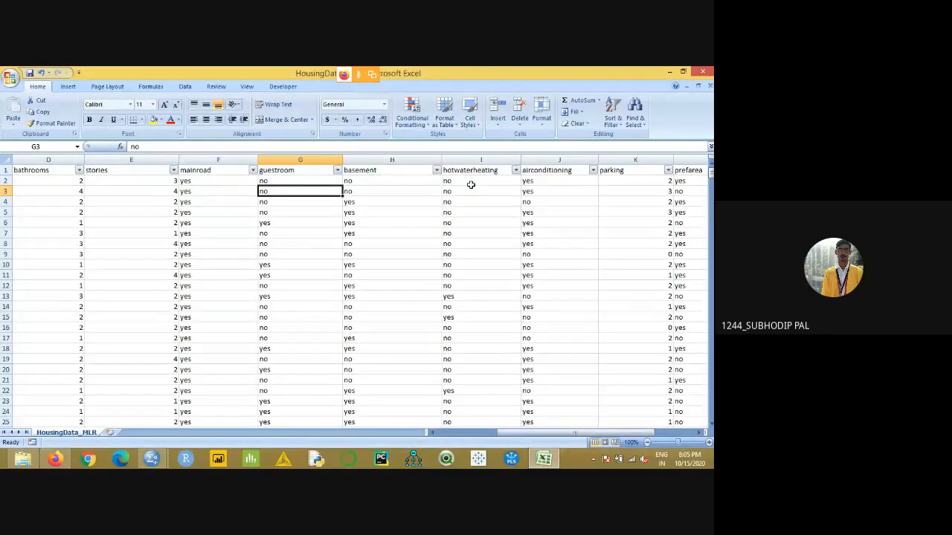
{"action": "left_click_drag", "start_coordinate": [554, 436], "coordinate": [563, 436]}
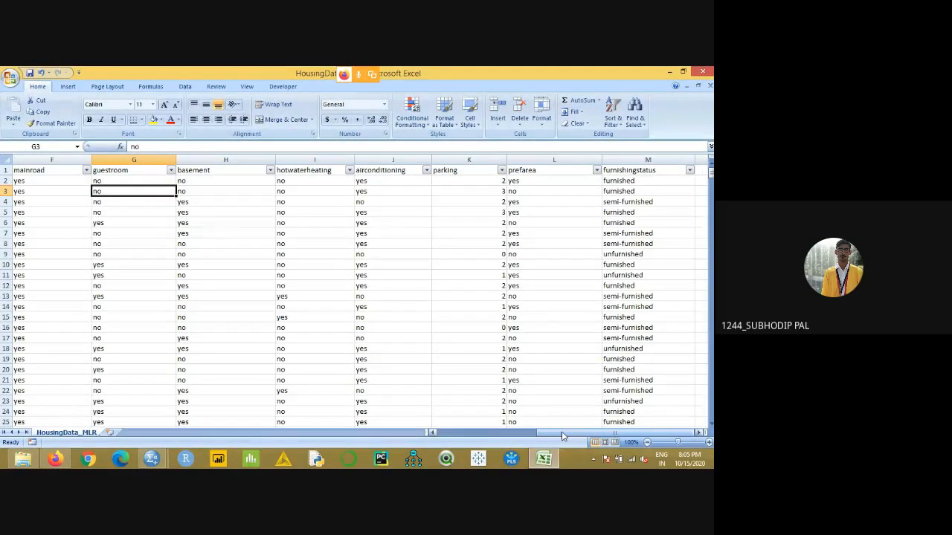
{"action": "left_click", "coordinate": [480, 181]}
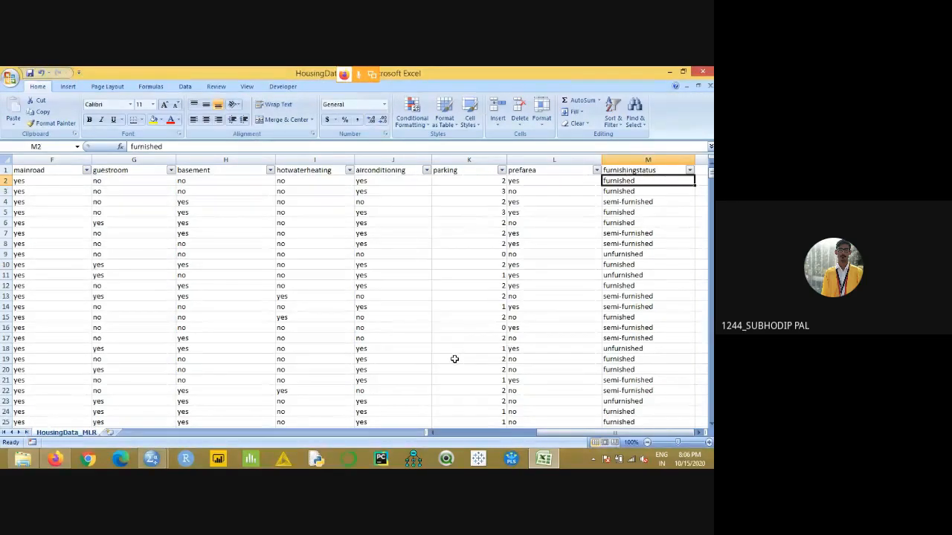
{"action": "left_click_drag", "start_coordinate": [549, 433], "coordinate": [446, 437]}
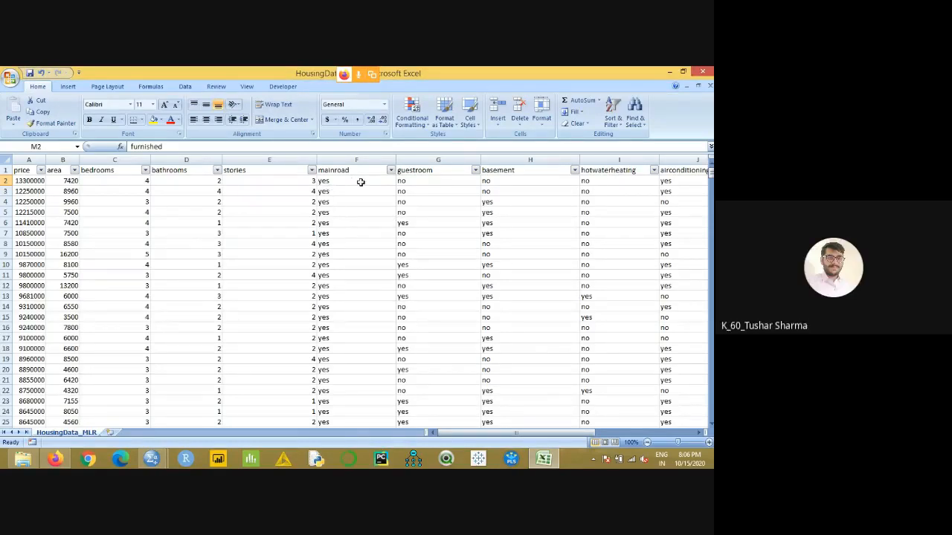
- Examine the mainroad entries in the first rows, from row 2 down to row 10
{"action": "left_click_drag", "start_coordinate": [360, 182], "coordinate": [359, 263]}
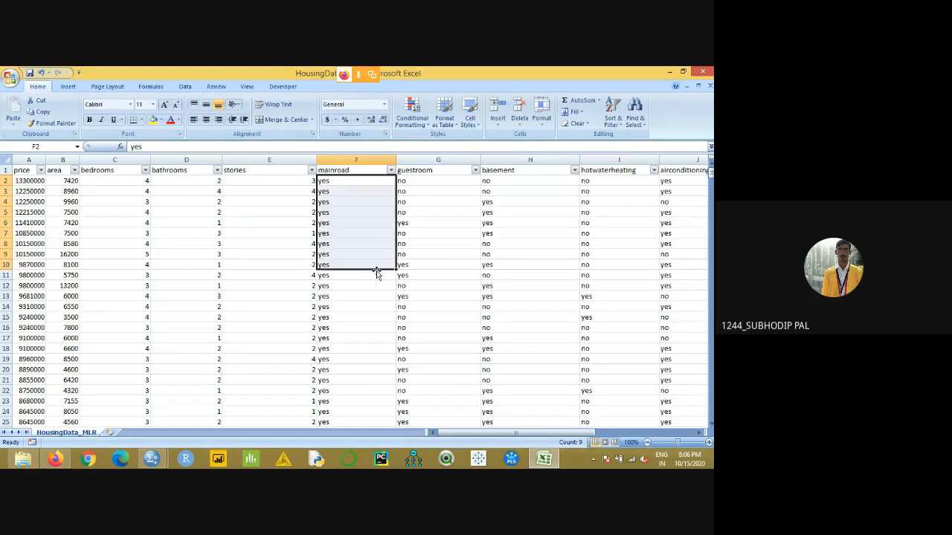
{"action": "left_click", "coordinate": [371, 294]}
{"action": "left_click", "coordinate": [345, 181]}
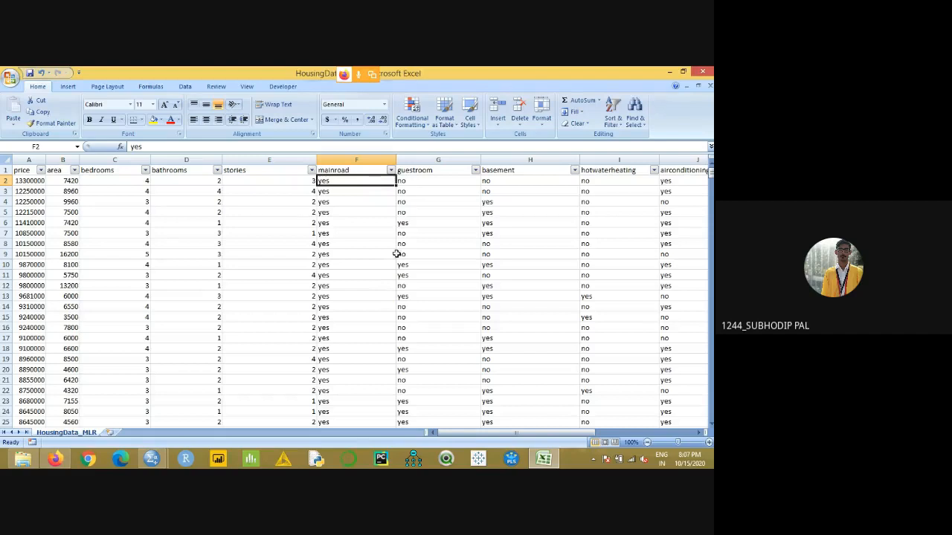
{"action": "left_click", "coordinate": [342, 201]}
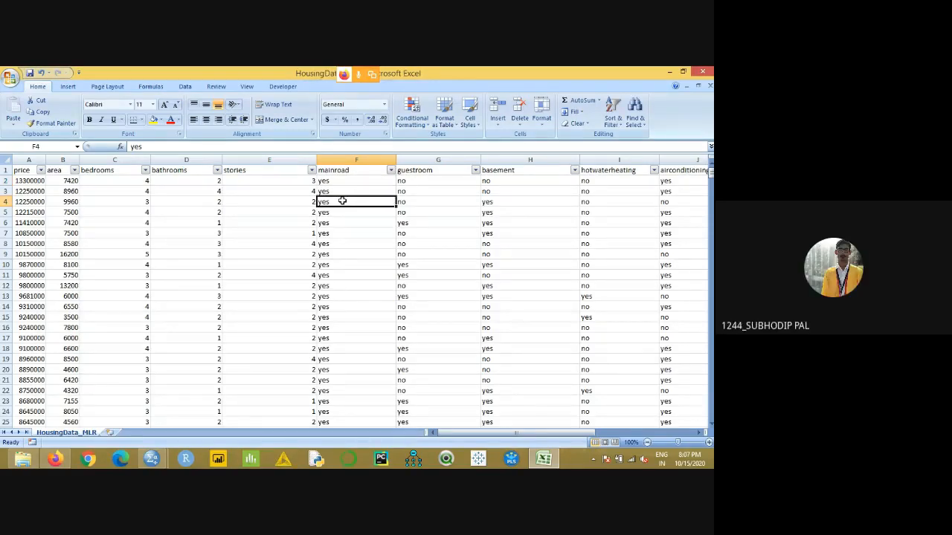
- Inspect the furnishingstatus entries in rows 2 to 14 and the column's distinct categories in its filter list, leaving the data unfiltered
{"action": "left_click_drag", "start_coordinate": [548, 433], "coordinate": [647, 433]}
{"action": "left_click_drag", "start_coordinate": [629, 180], "coordinate": [644, 303]}
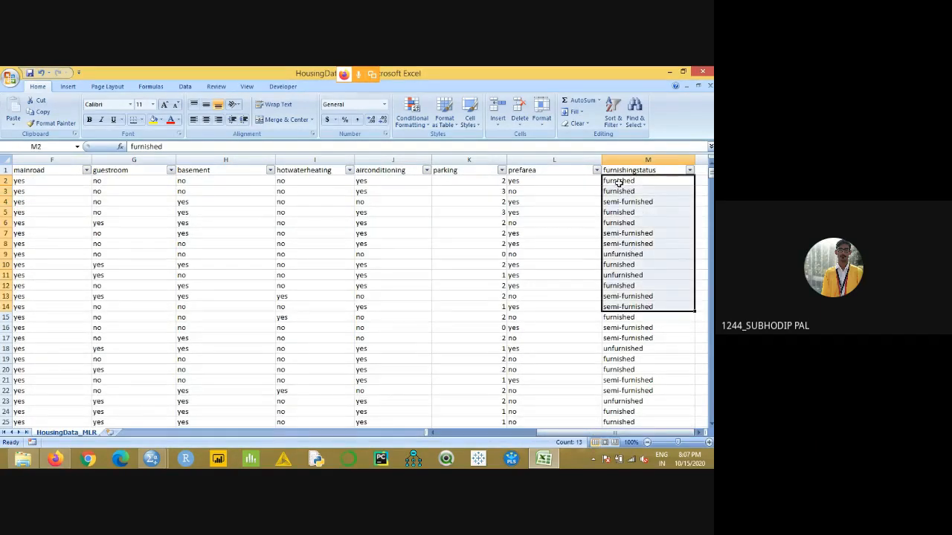
{"action": "left_click", "coordinate": [689, 171]}
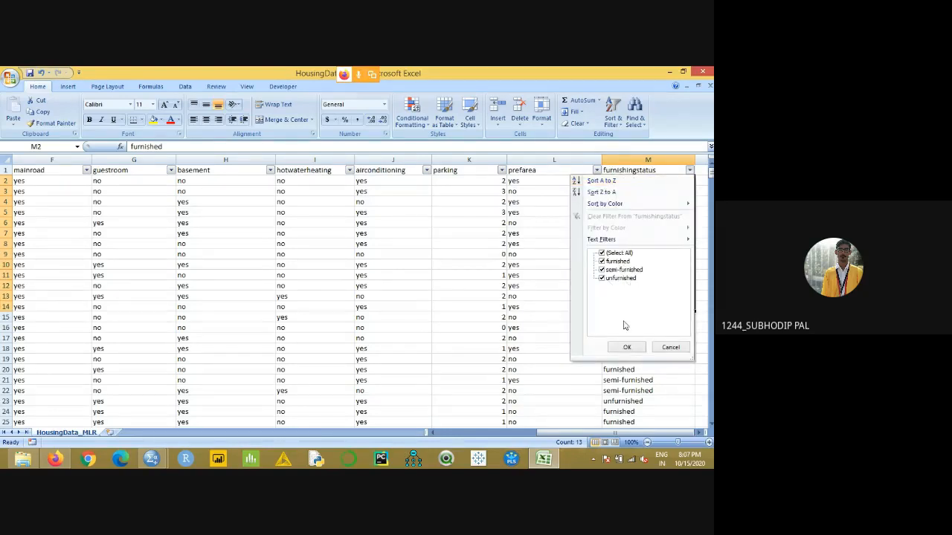
{"action": "left_click", "coordinate": [555, 301]}
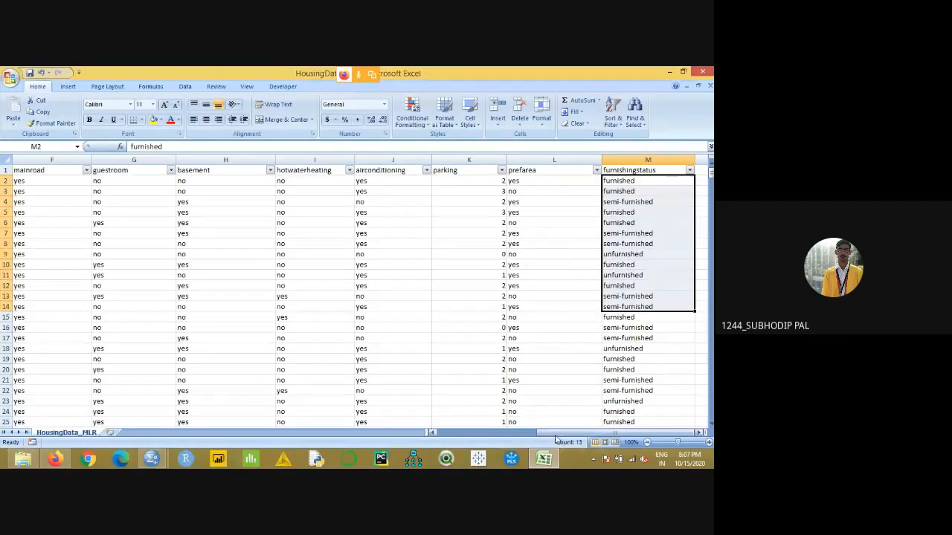
{"action": "left_click_drag", "start_coordinate": [555, 434], "coordinate": [454, 434]}
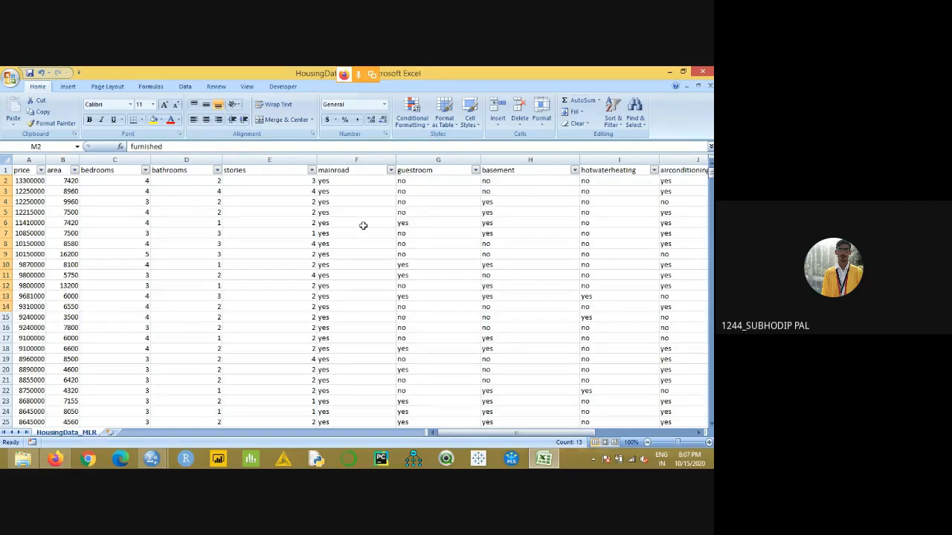
- Insert an empty column between mainroad and guestroom
{"action": "left_click", "coordinate": [402, 157]}
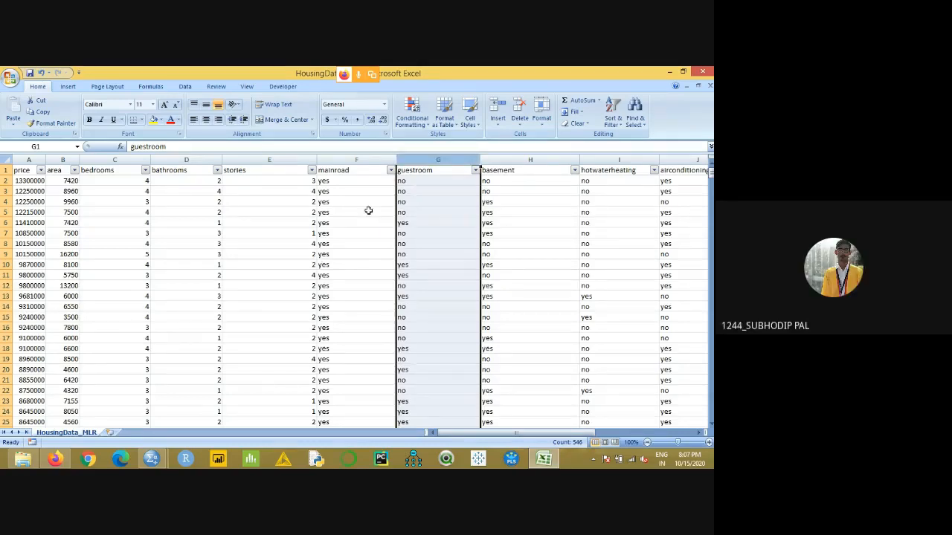
{"action": "right_click", "coordinate": [404, 156]}
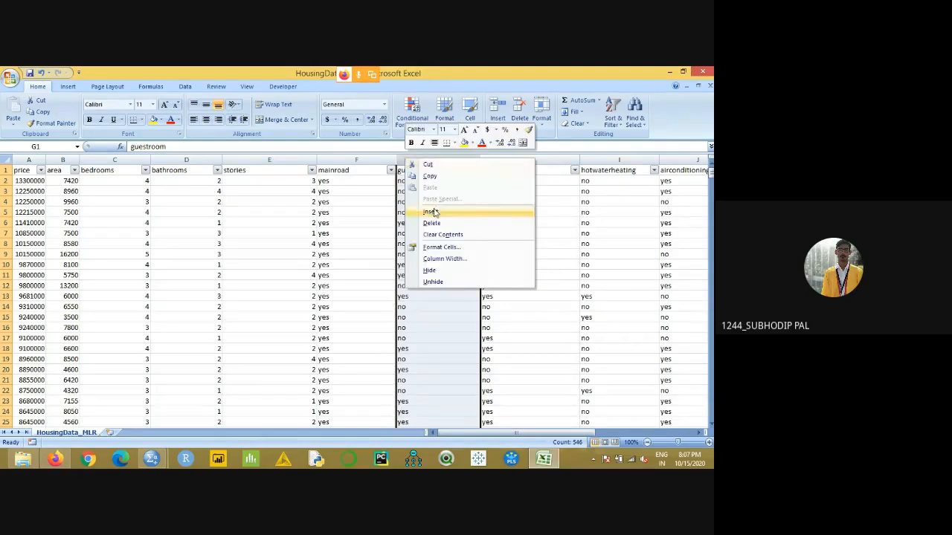
{"action": "left_click", "coordinate": [435, 211]}
- Check the mainroad entries in the first rows and the column's distinct values in its filter list, without filtering
{"action": "left_click_drag", "start_coordinate": [354, 181], "coordinate": [357, 327]}
{"action": "left_click_drag", "start_coordinate": [340, 185], "coordinate": [344, 295]}
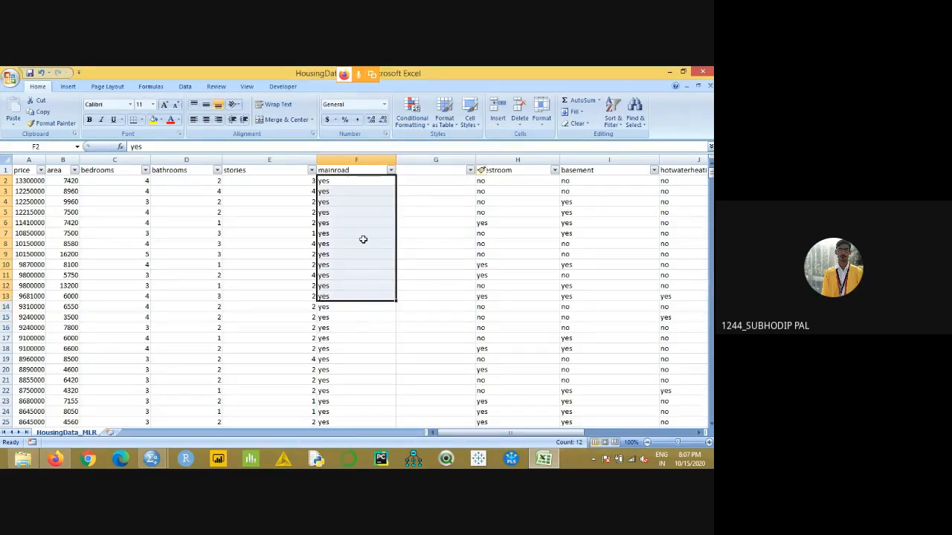
{"action": "left_click", "coordinate": [390, 169]}
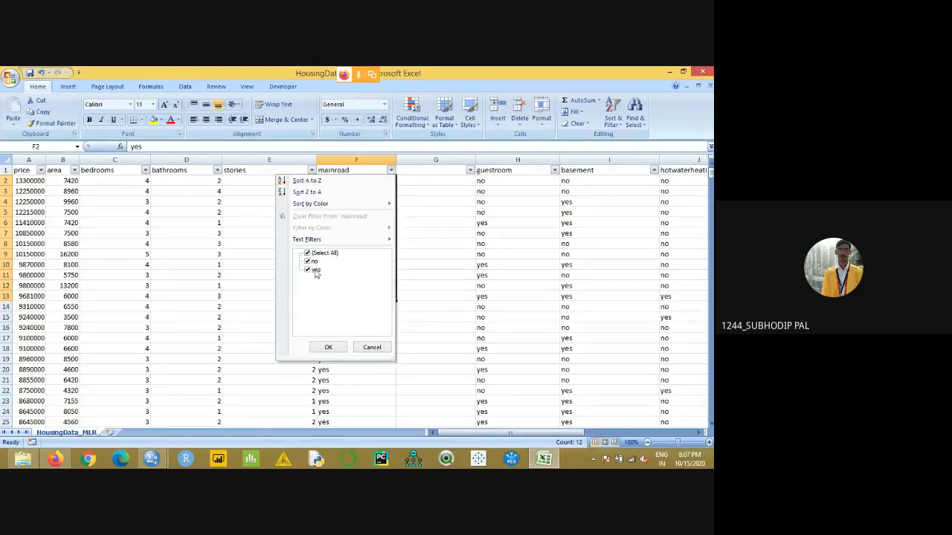
{"action": "left_click", "coordinate": [422, 173]}
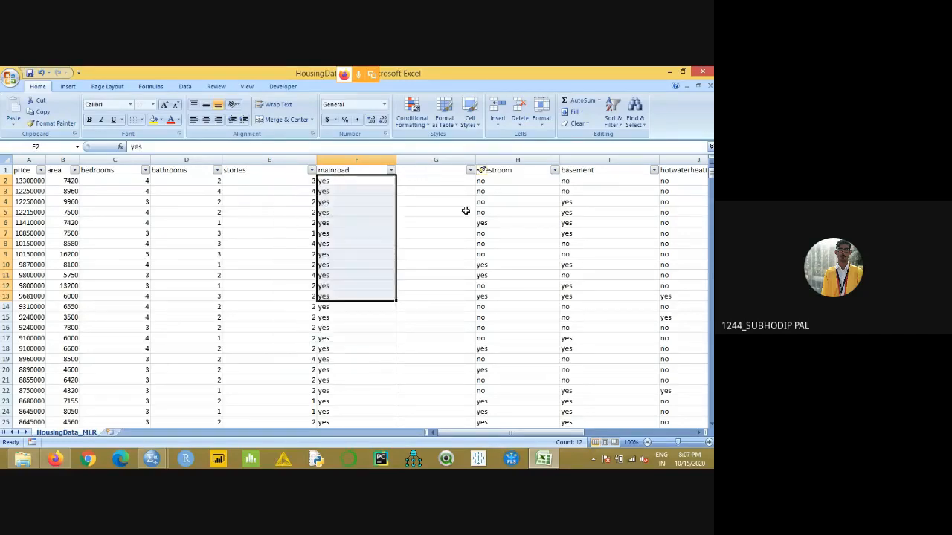
- Enter the header Main_road in cell G1 of the empty column
{"action": "left_click", "coordinate": [434, 172]}
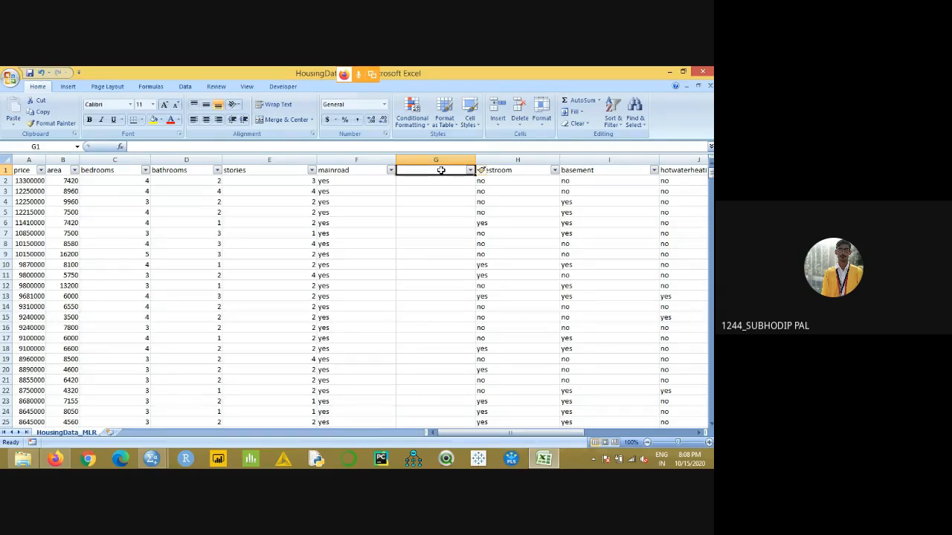
{"action": "type", "text": "Main"}
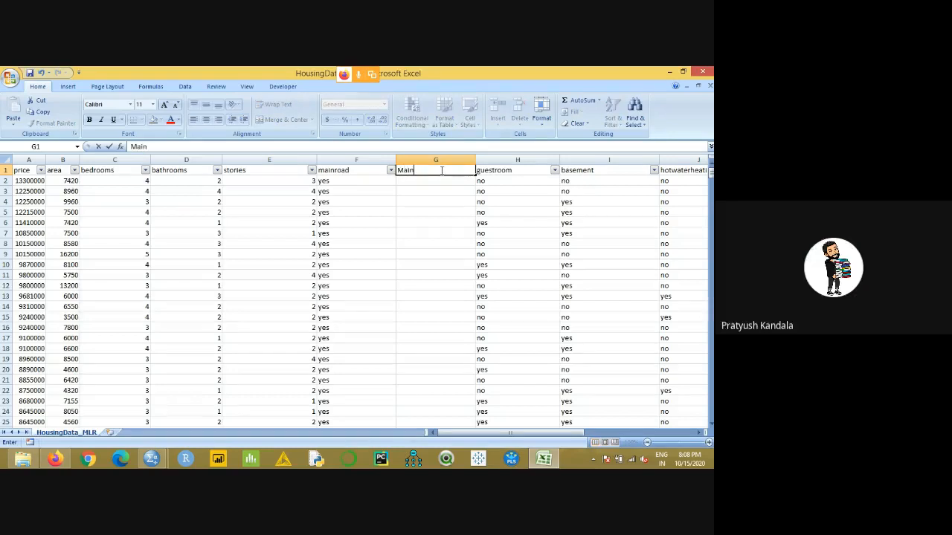
{"action": "type", "text": "_ro"}
{"action": "type", "text": "da"}
{"action": "key", "text": "BackSpace"}
{"action": "key", "text": "BackSpace"}
{"action": "type", "text": "ad"}
- Enter =IF(F2="yes",1,0) in G2 and fill it down the whole Main_road column
{"action": "left_click", "coordinate": [458, 180]}
{"action": "type", "text": "="}
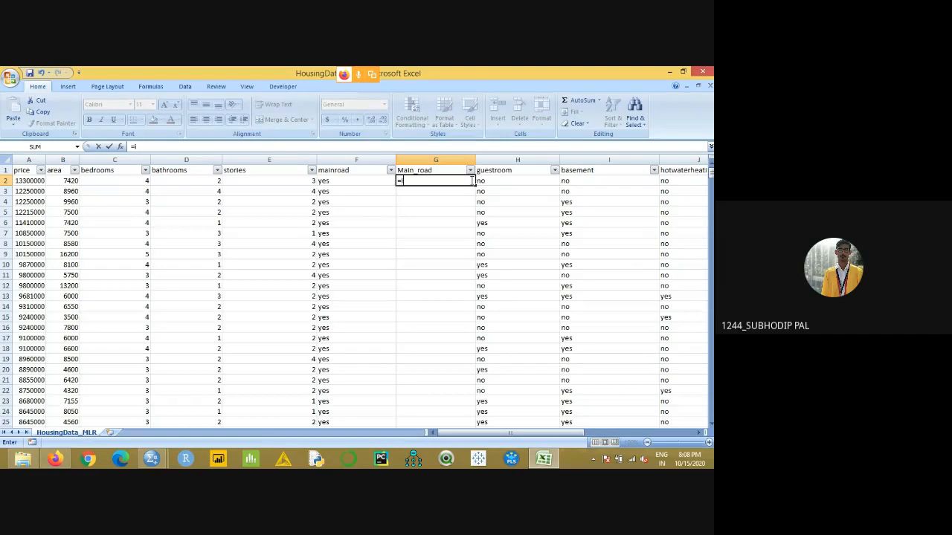
{"action": "type", "text": "if"}
{"action": "key", "text": "Tab"}
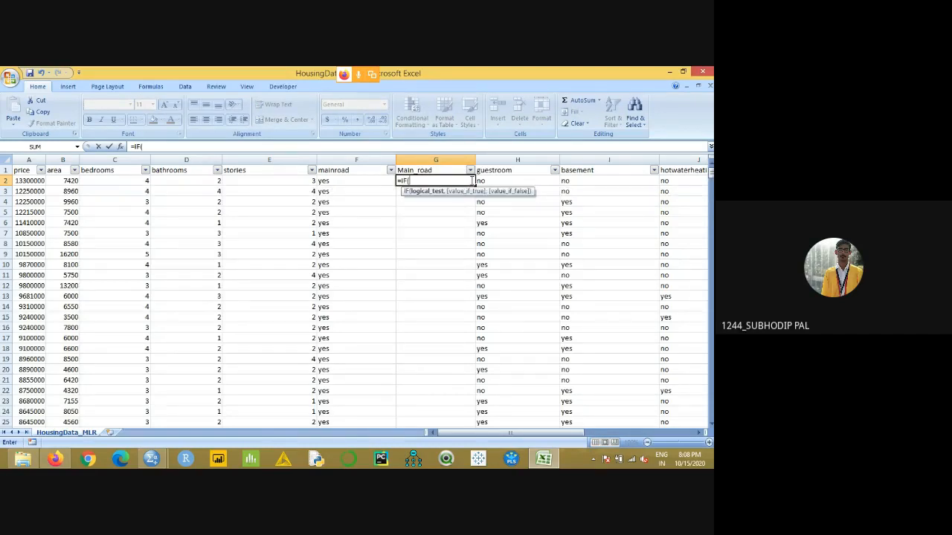
{"action": "left_click", "coordinate": [340, 180]}
{"action": "type", "text": "="}
{"action": "type", "text": "\"yes"}
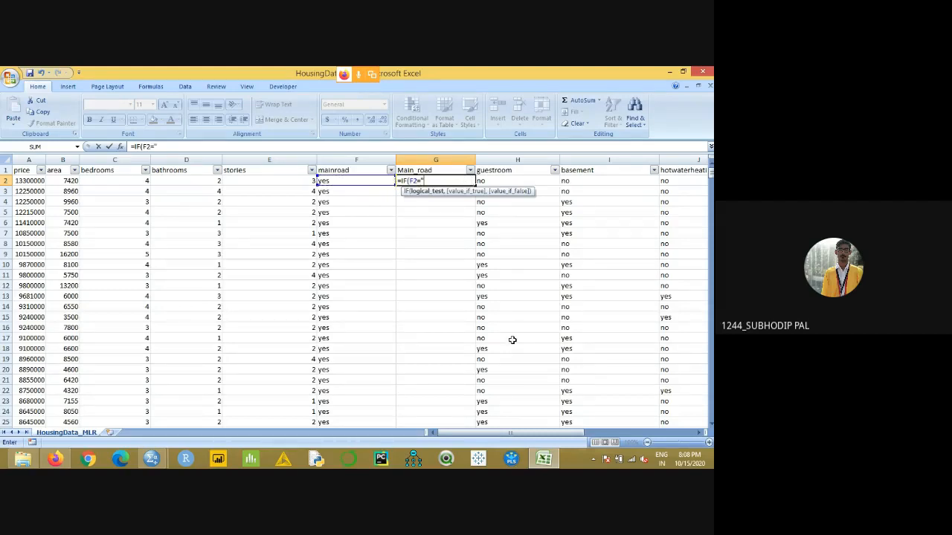
{"action": "type", "text": "\",1,"}
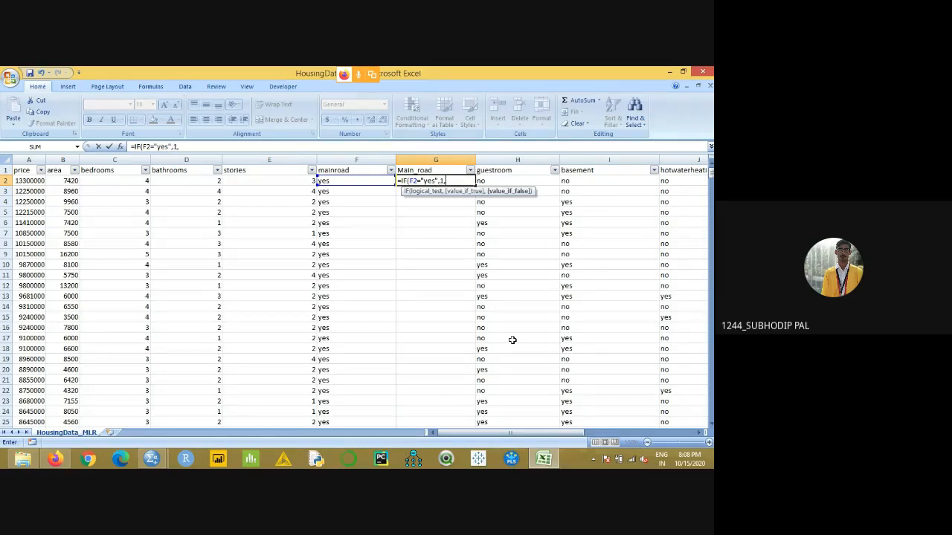
{"action": "type", "text": "0"}
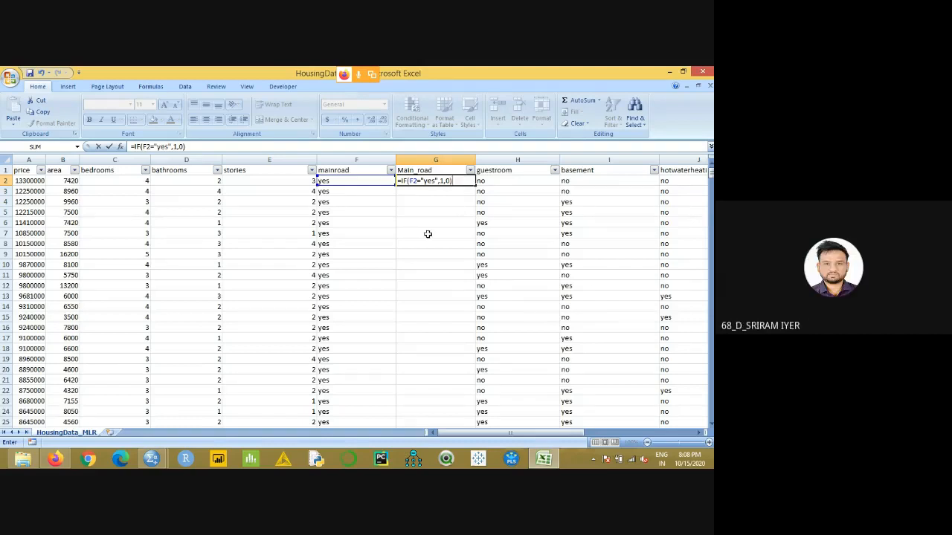
{"action": "key", "text": "Return"}
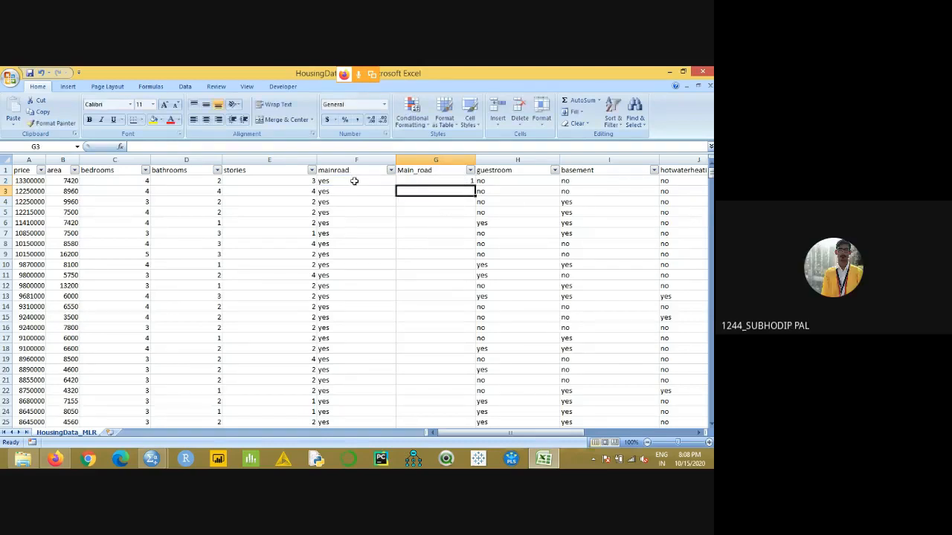
{"action": "left_click", "coordinate": [455, 182]}
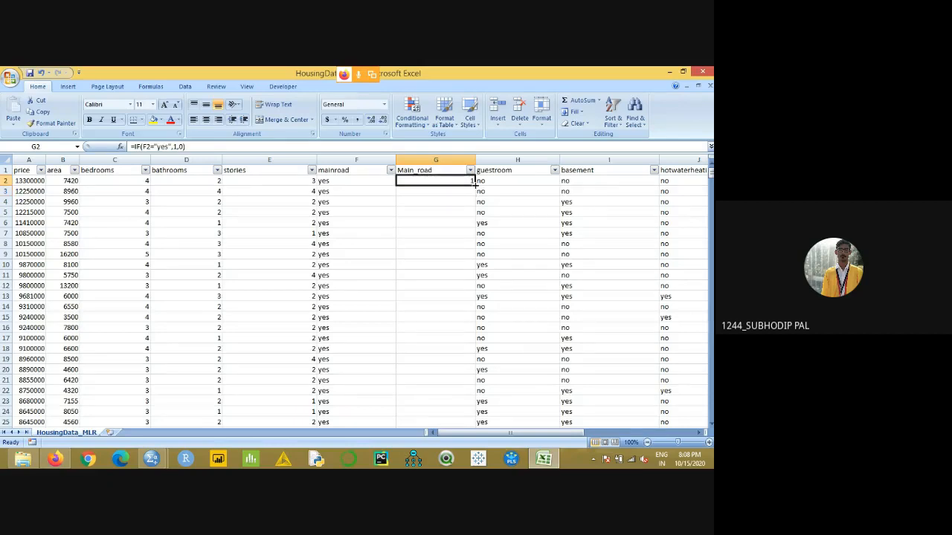
{"action": "double_click", "coordinate": [474, 182]}
- Compare the Main_road codes with the mainroad entries further down the data, especially in rows 159 and 145
{"action": "scroll", "coordinate": [438, 318], "scroll_direction": "down", "scroll_amount": 7}
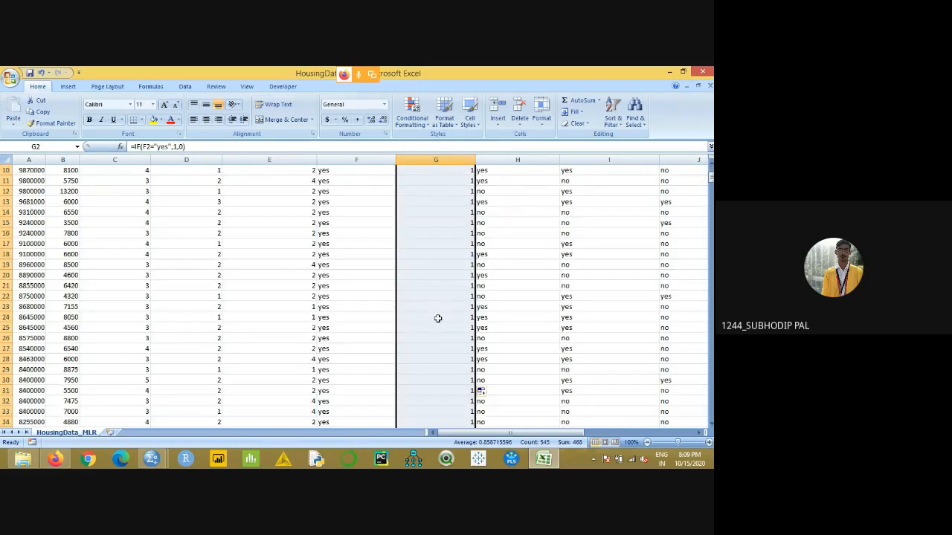
{"action": "scroll", "coordinate": [438, 318], "scroll_direction": "down", "scroll_amount": 19}
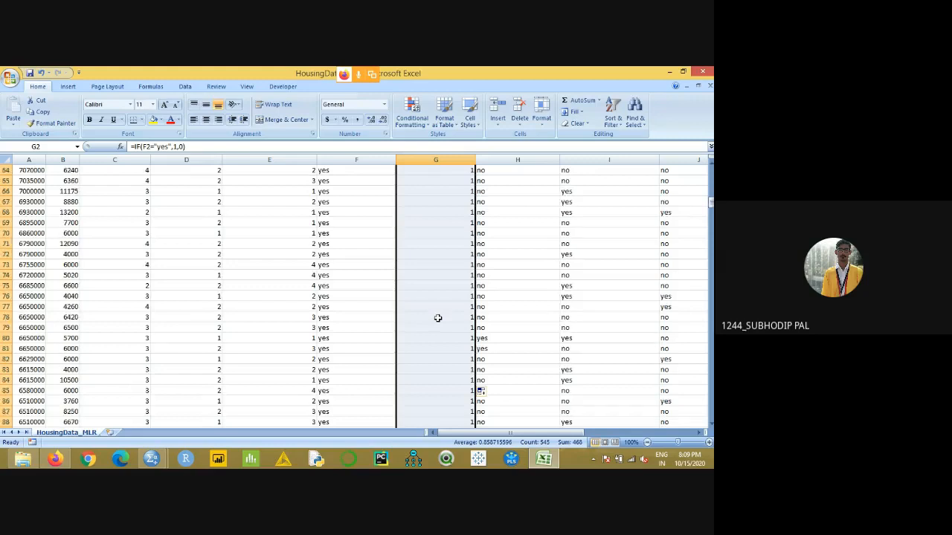
{"action": "scroll", "coordinate": [438, 318], "scroll_direction": "down", "scroll_amount": 20}
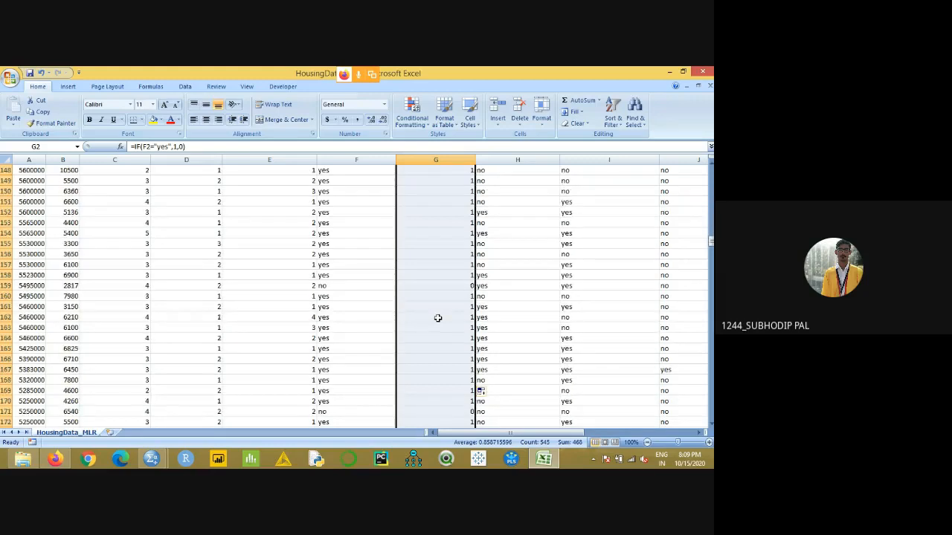
{"action": "scroll", "coordinate": [407, 317], "scroll_direction": "up", "scroll_amount": 3}
{"action": "left_click", "coordinate": [407, 317]}
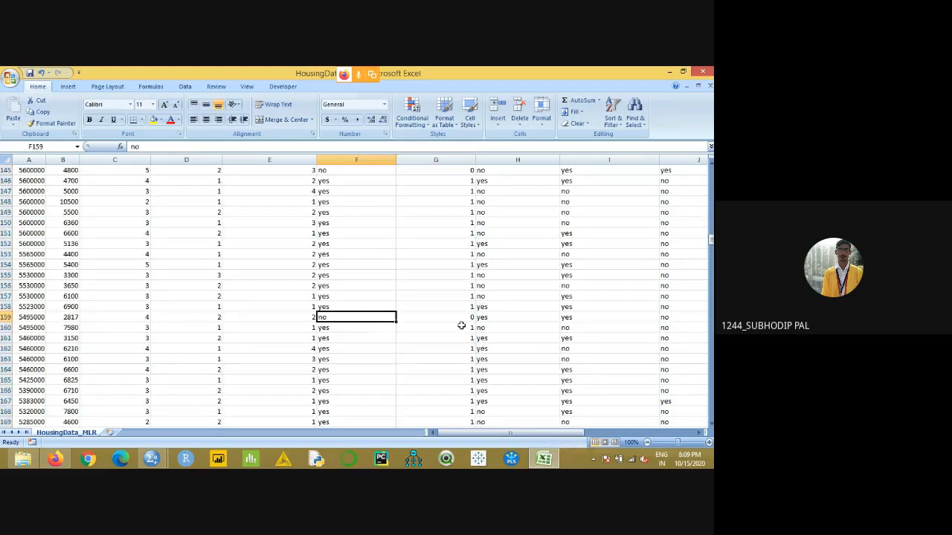
{"action": "left_click", "coordinate": [463, 320]}
{"action": "left_click_drag", "start_coordinate": [393, 318], "coordinate": [435, 319]}
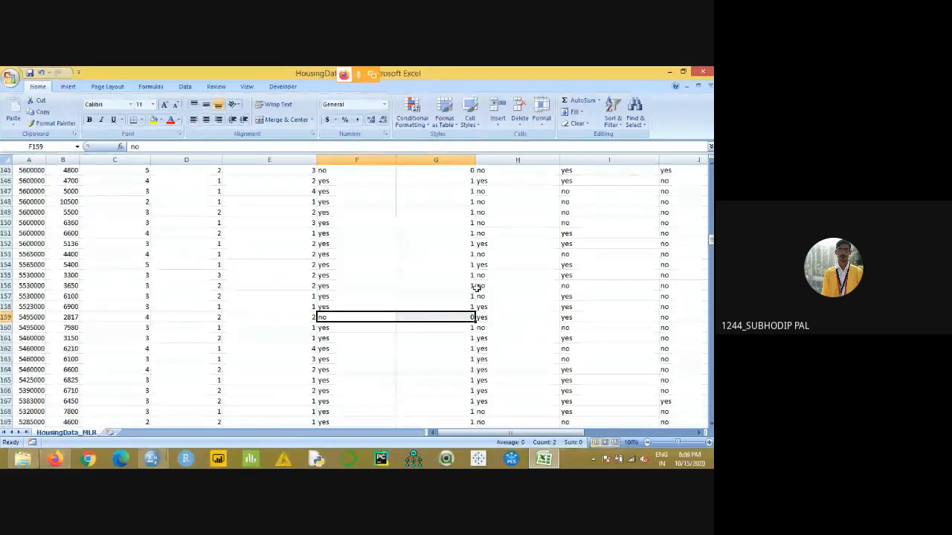
{"action": "left_click", "coordinate": [353, 170]}
{"action": "left_click_drag", "start_coordinate": [353, 170], "coordinate": [431, 170]}
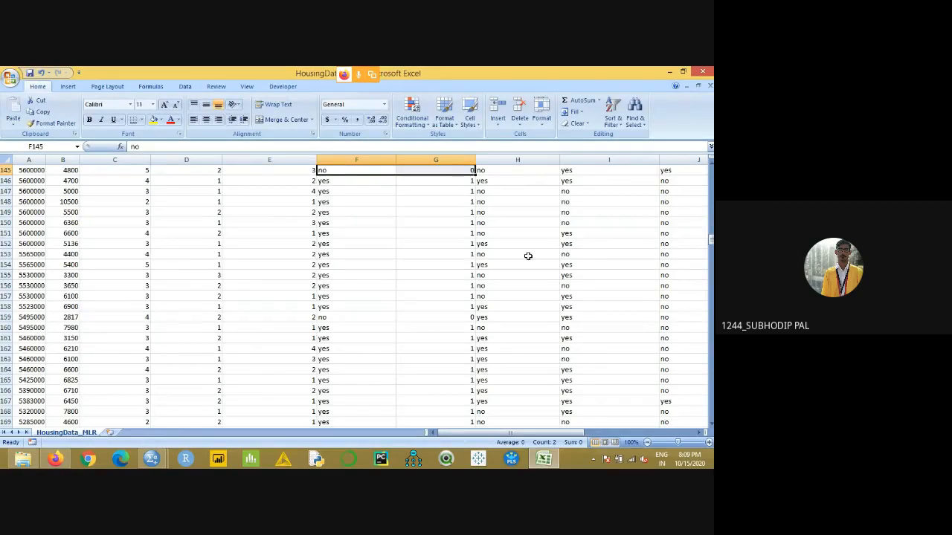
{"action": "scroll", "coordinate": [517, 258], "scroll_direction": "up", "scroll_amount": 20}
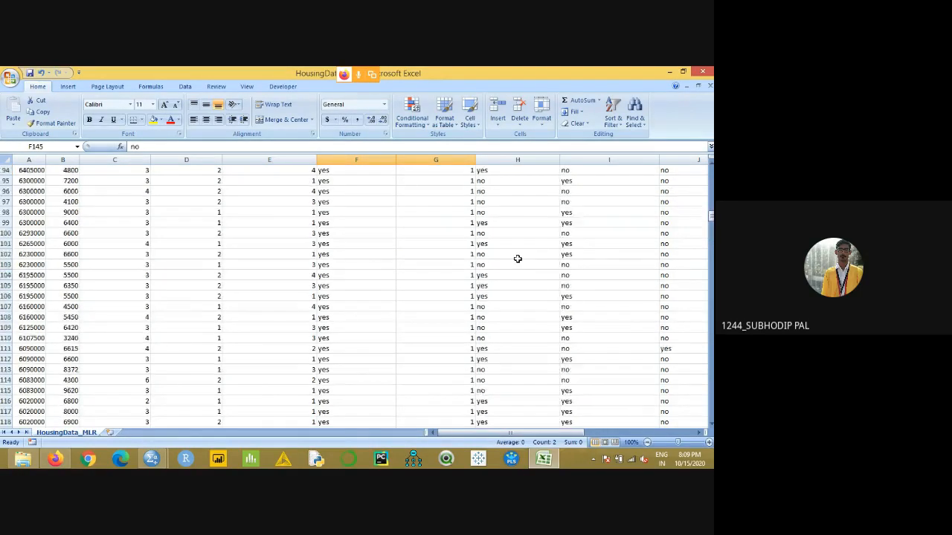
{"action": "scroll", "coordinate": [517, 259], "scroll_direction": "up", "scroll_amount": 14}
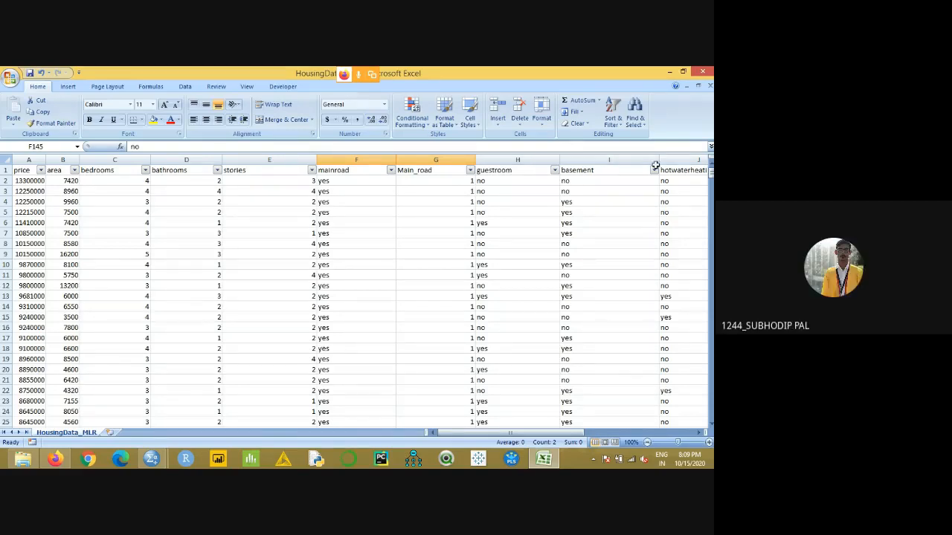
- Enter the header Furnished in cell O1 beside furnishingstatus and widen column O slightly
{"action": "left_click_drag", "start_coordinate": [584, 434], "coordinate": [599, 437]}
{"action": "scroll", "coordinate": [662, 404], "scroll_direction": "right", "scroll_amount": 4}
{"action": "left_click", "coordinate": [305, 171]}
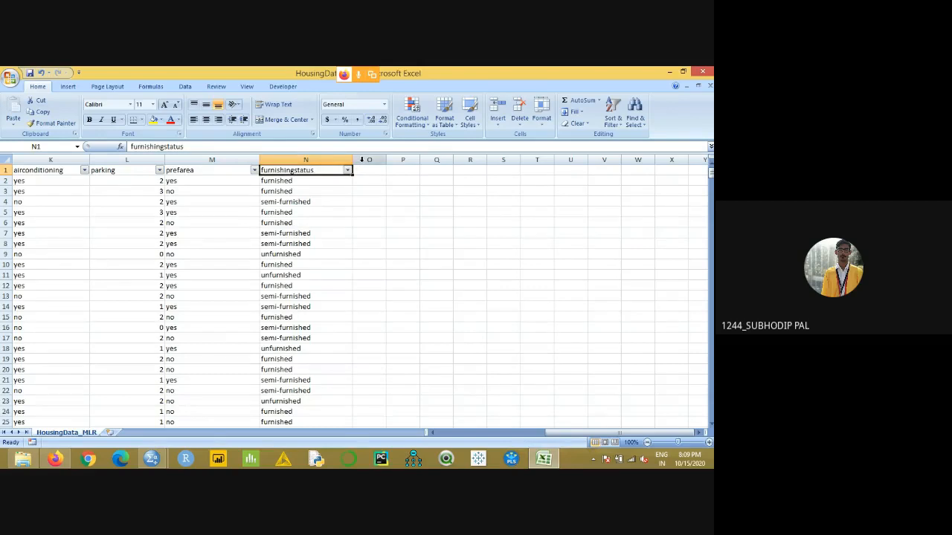
{"action": "left_click", "coordinate": [363, 160]}
{"action": "left_click", "coordinate": [367, 171]}
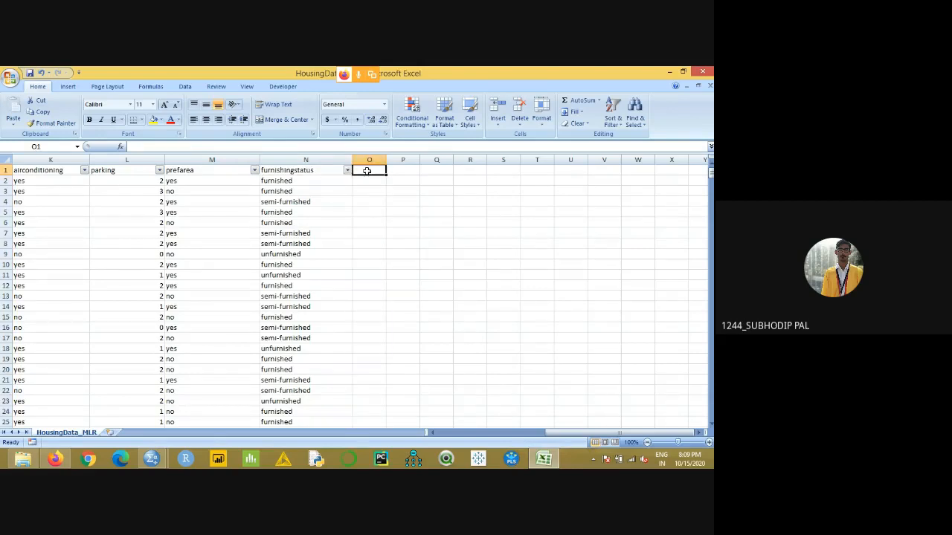
{"action": "type", "text": "Furs"}
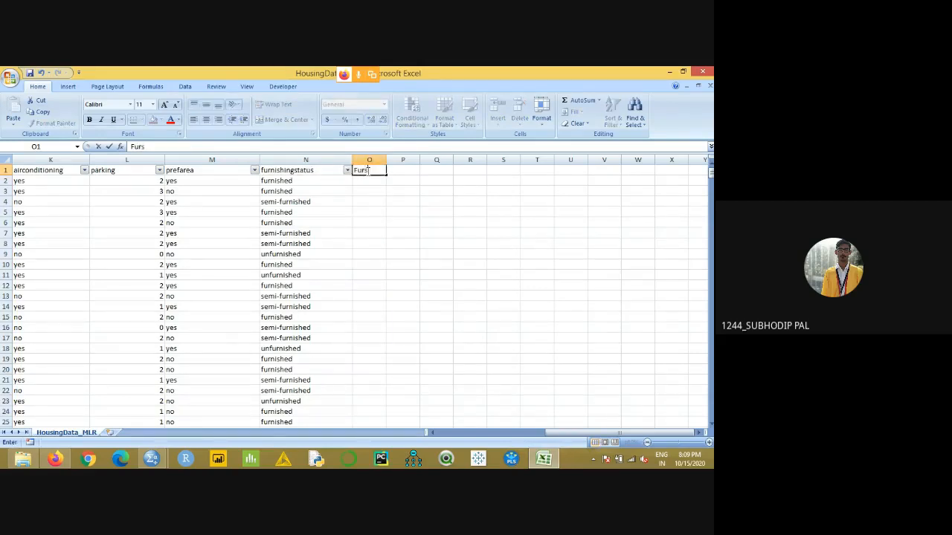
{"action": "type", "text": "i"}
{"action": "key", "text": "BackSpace"}
{"action": "key", "text": "BackSpace"}
{"action": "type", "text": "n"}
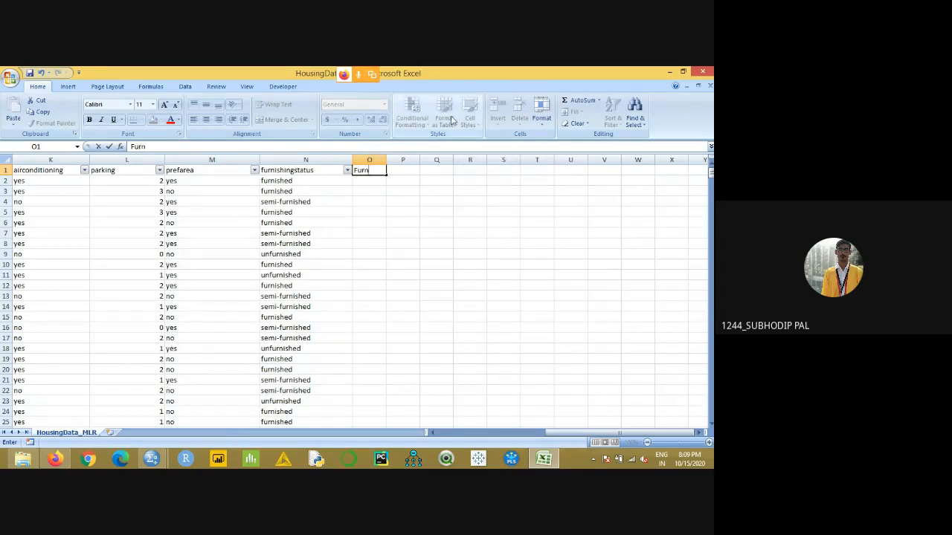
{"action": "type", "text": "ished"}
{"action": "key", "text": "Return"}
{"action": "left_click_drag", "start_coordinate": [386, 160], "coordinate": [406, 160]}
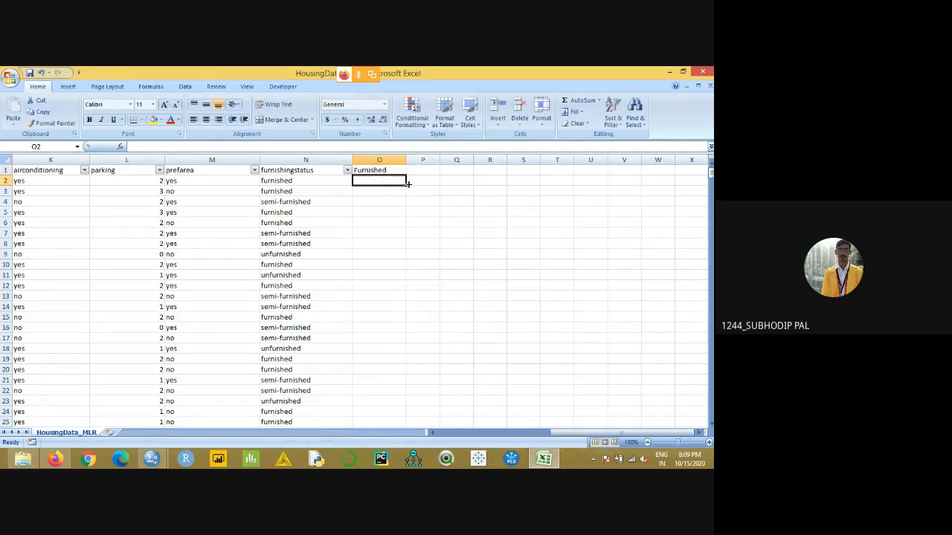
- Begin an IF formula in O2 that tests whether N2 equals "furnished"
{"action": "type", "text": "="}
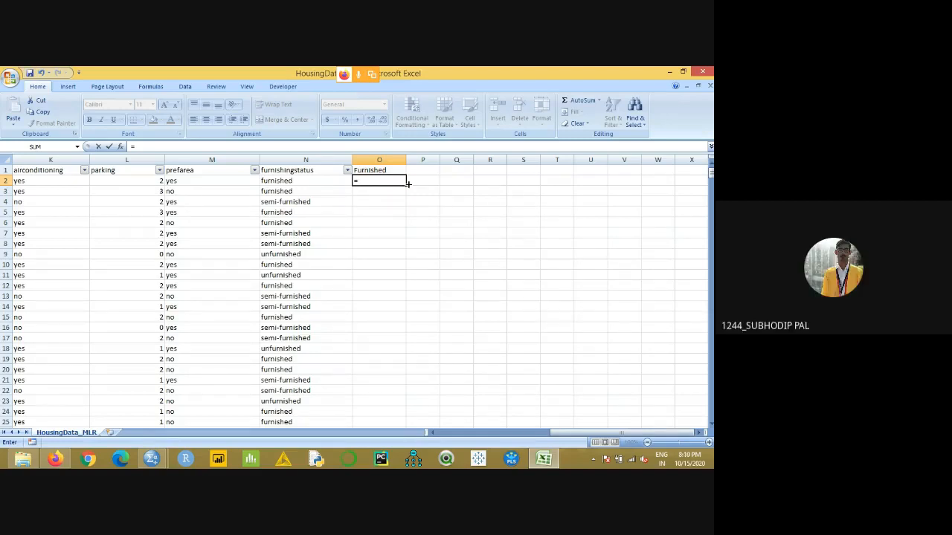
{"action": "type", "text": "IF("}
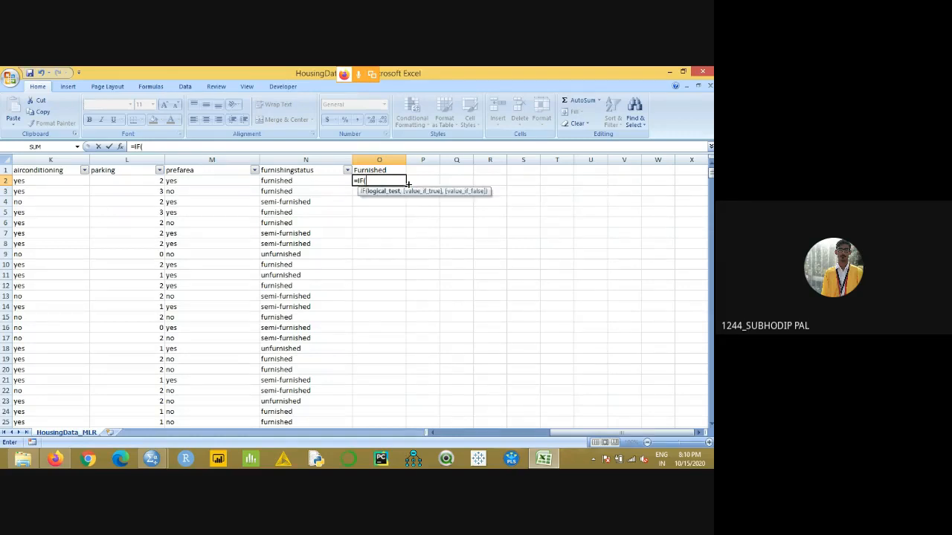
{"action": "left_click", "coordinate": [308, 182]}
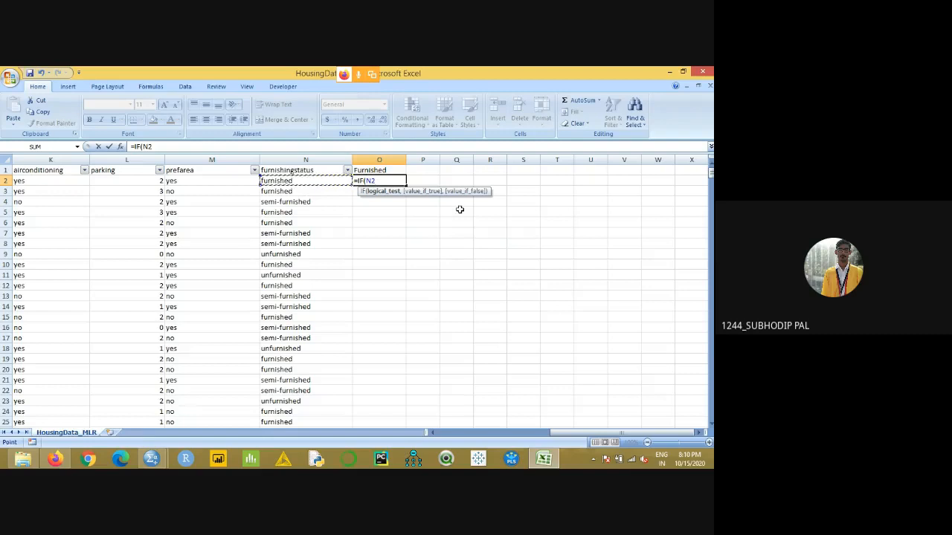
{"action": "type", "text": "=\"fur"}
{"action": "type", "text": "nished"}
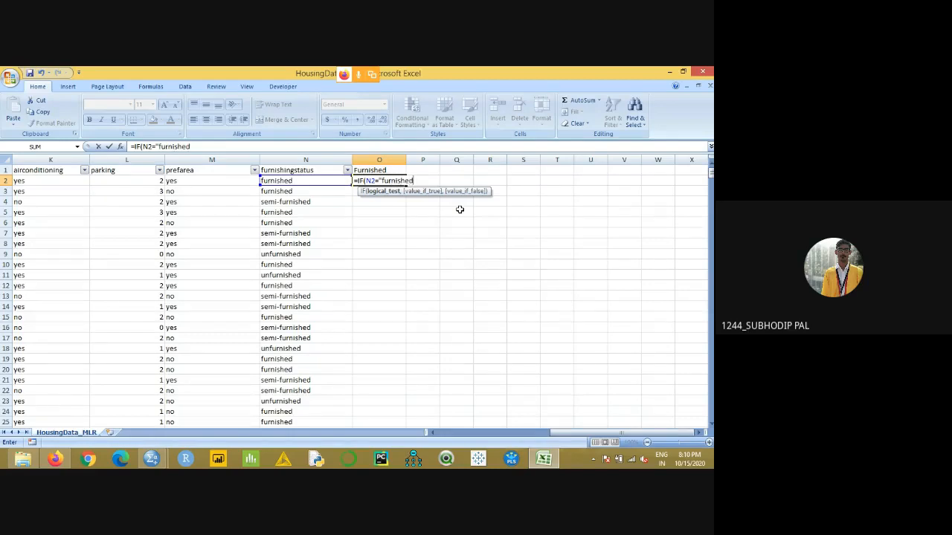
{"action": "type", "text": "\","}
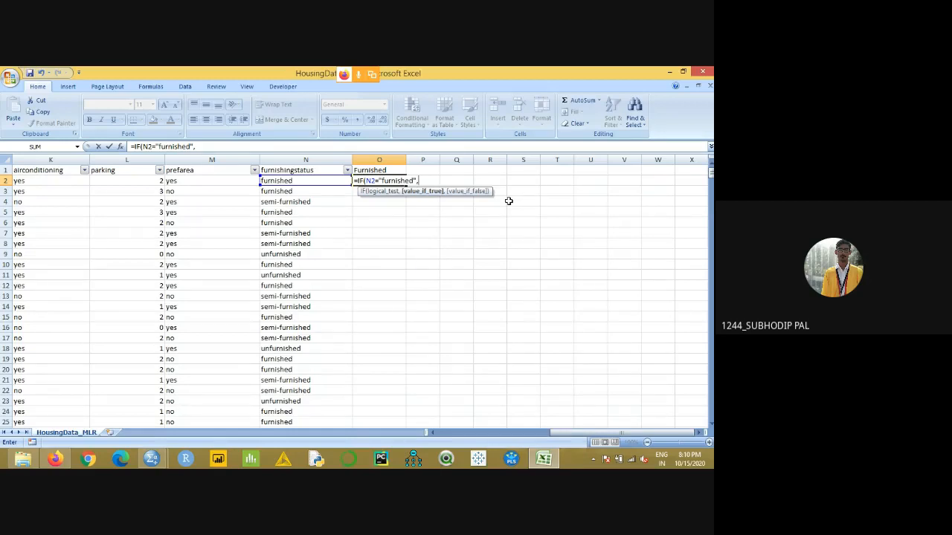
- Nest a second IF testing N2 against text beginning "semi-", and insert 1 as the first IF's true value
{"action": "type", "text": "I"}
{"action": "key", "text": "BackSpace"}
{"action": "type", "text": "IF"}
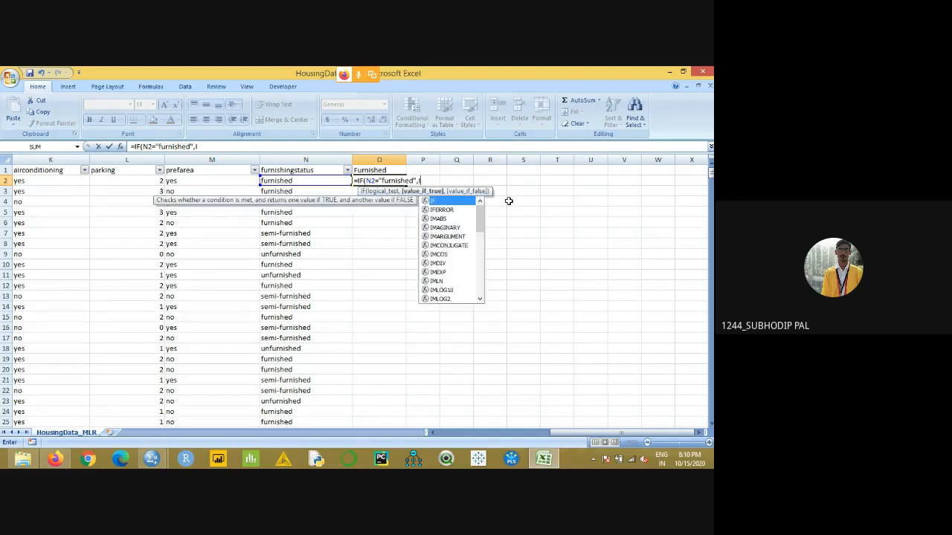
{"action": "type", "text": "("}
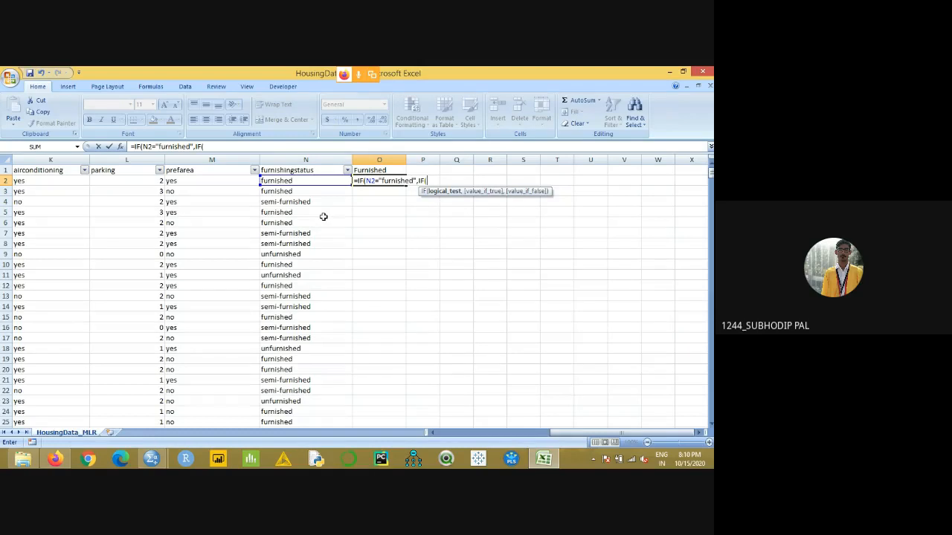
{"action": "left_click", "coordinate": [297, 182]}
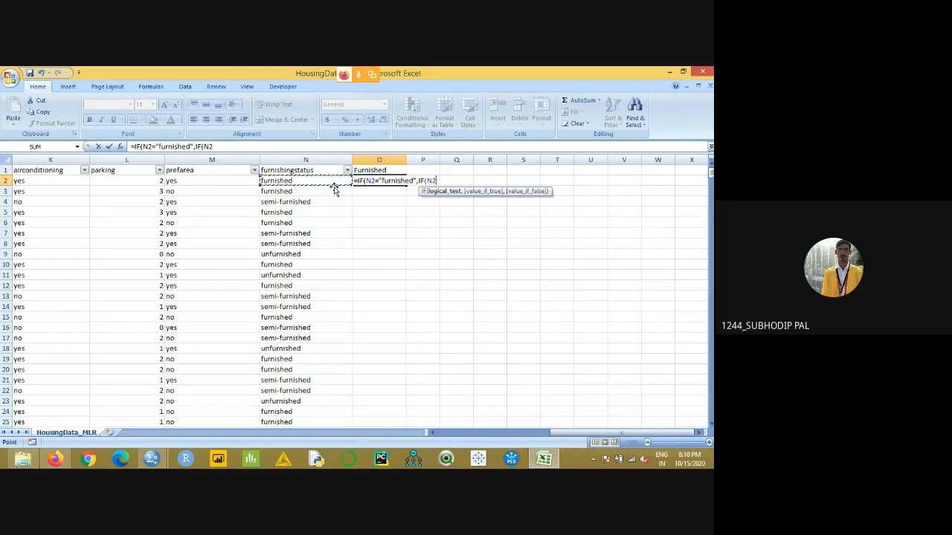
{"action": "type", "text": "="}
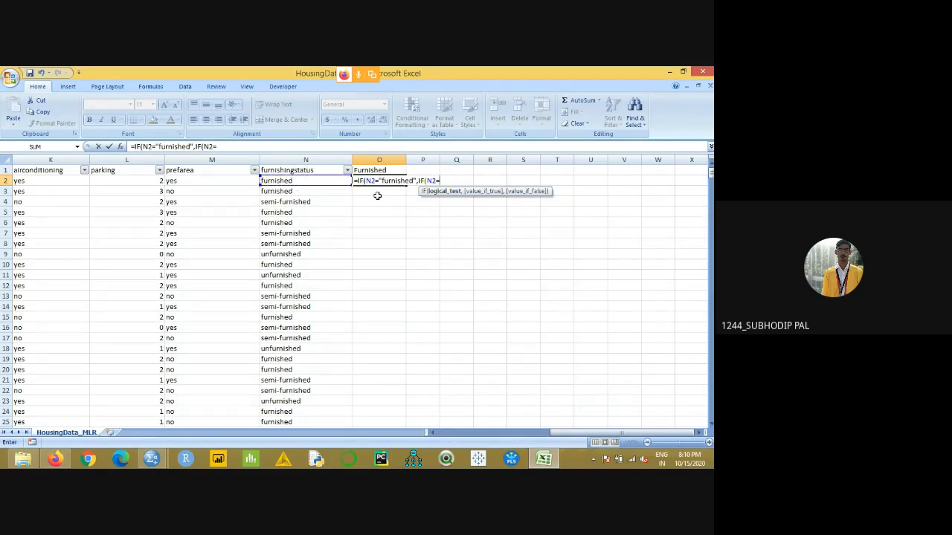
{"action": "type", "text": "\"semi"}
{"action": "key", "text": "BackSpace"}
{"action": "key", "text": "BackSpace"}
{"action": "key", "text": "BackSpace"}
{"action": "key", "text": "BackSpace"}
{"action": "type", "text": "semi-"}
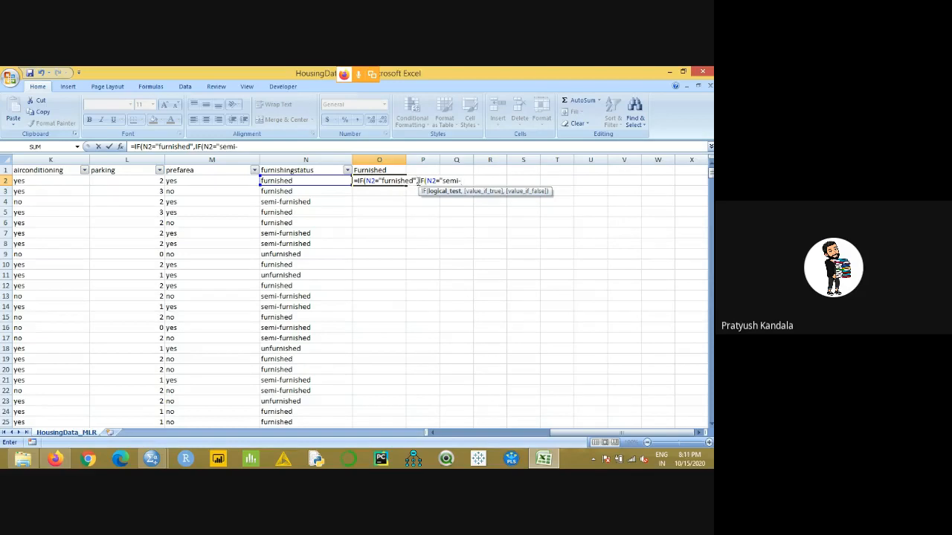
{"action": "left_click", "coordinate": [417, 180]}
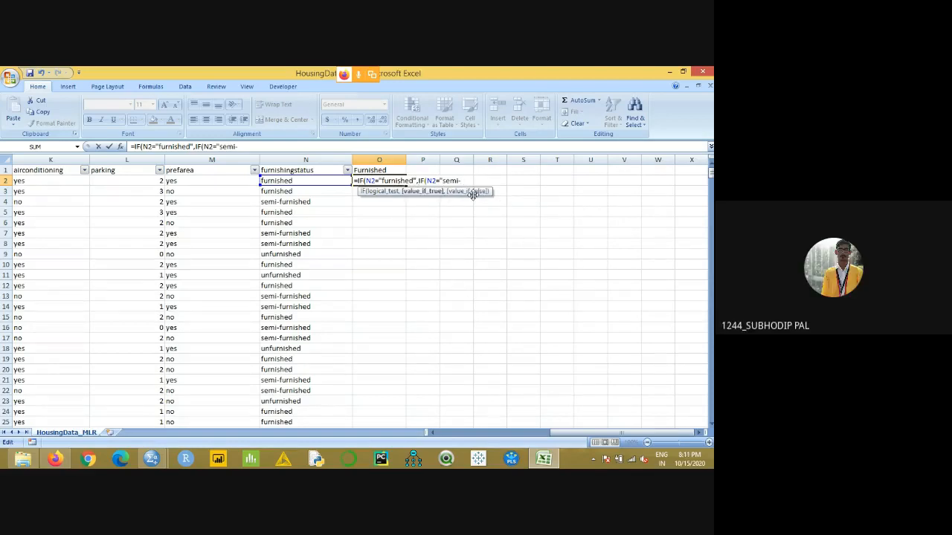
{"action": "type", "text": "1,"}
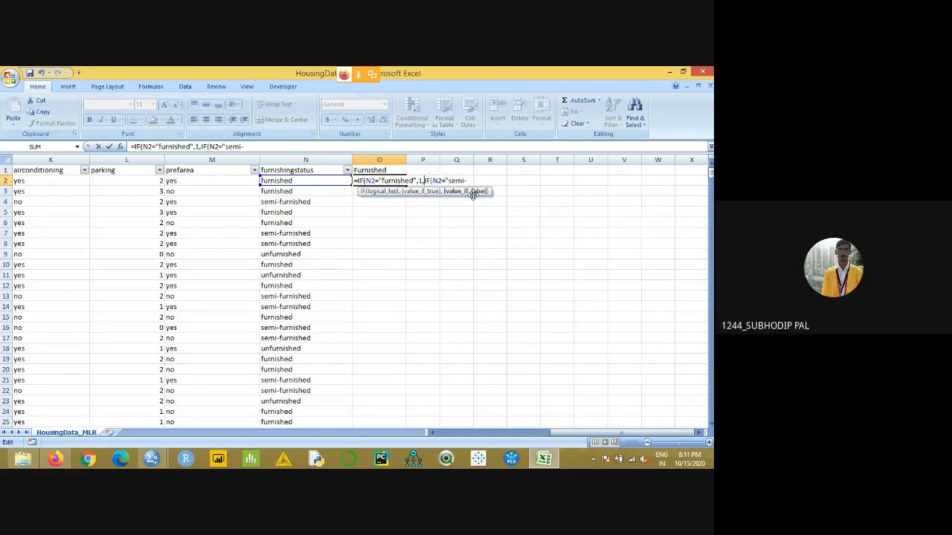
- Complete O2 as =IF(N2="furnished",1,IF(N2="semi-furnished",2,3)) and fill it down the whole Furnished column
{"action": "left_click", "coordinate": [470, 180]}
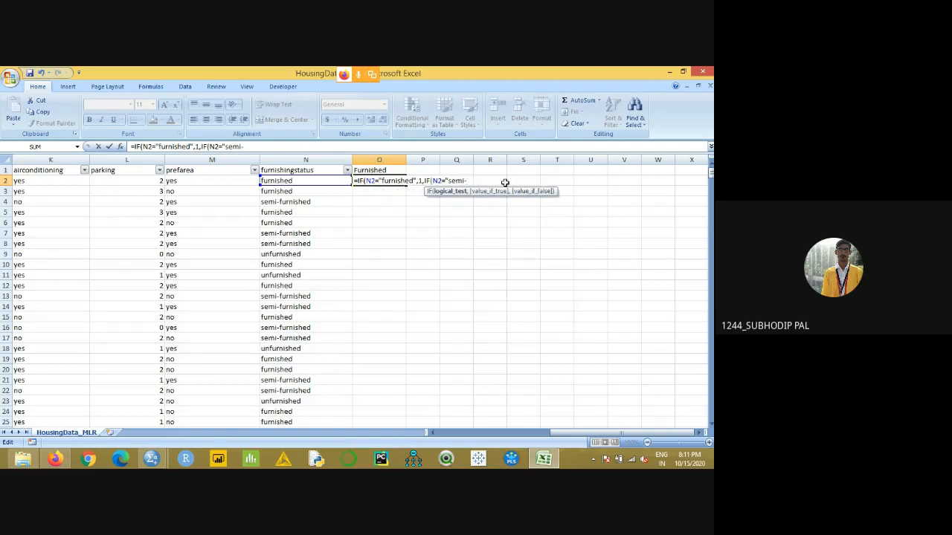
{"action": "type", "text": "furnished\","}
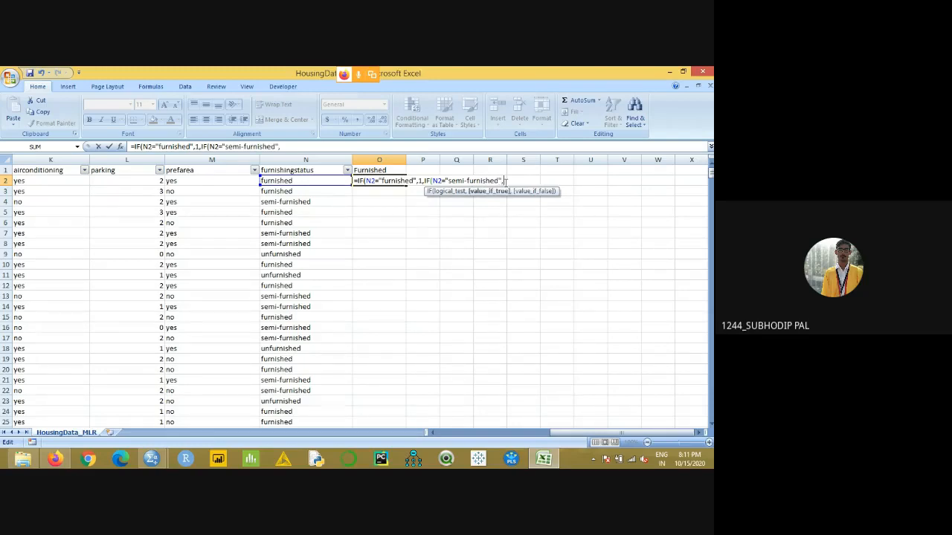
{"action": "type", "text": "2,"}
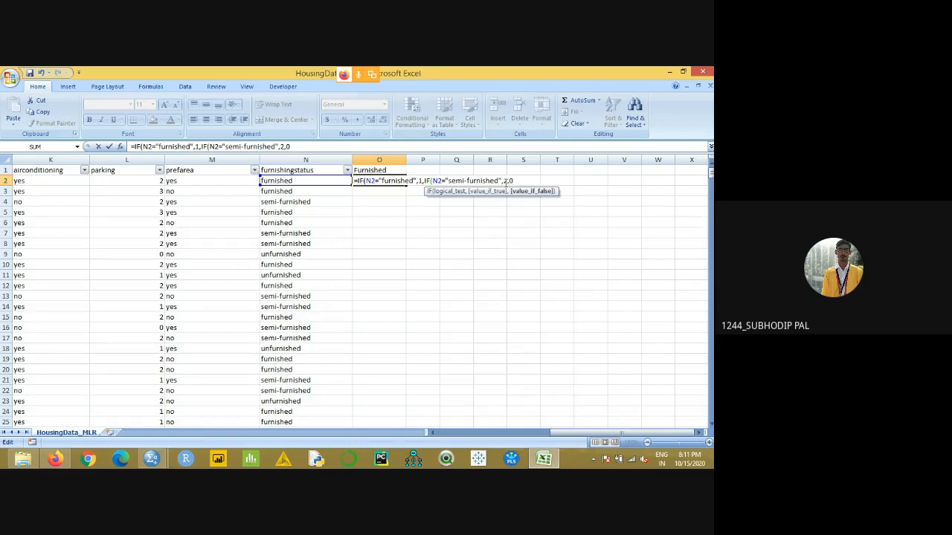
{"action": "type", "text": "3)"}
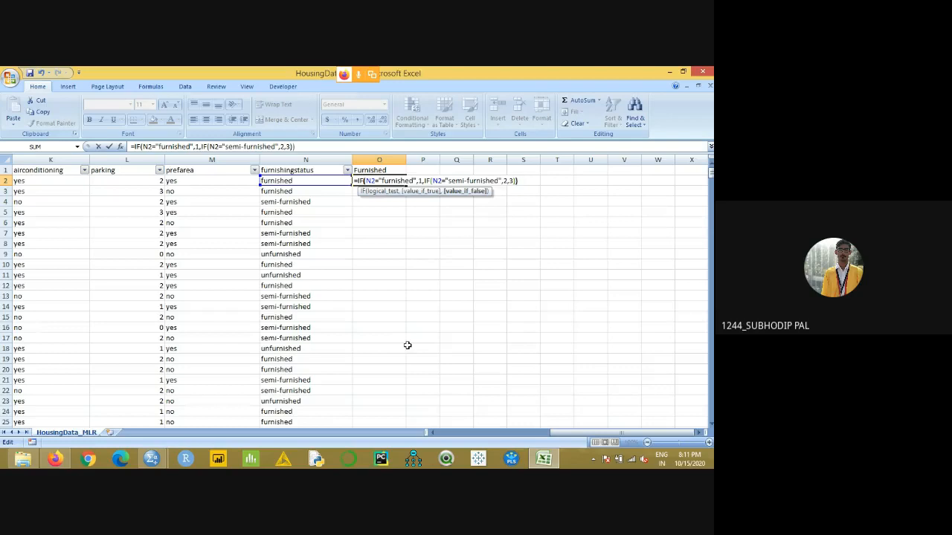
{"action": "type", "text": ")"}
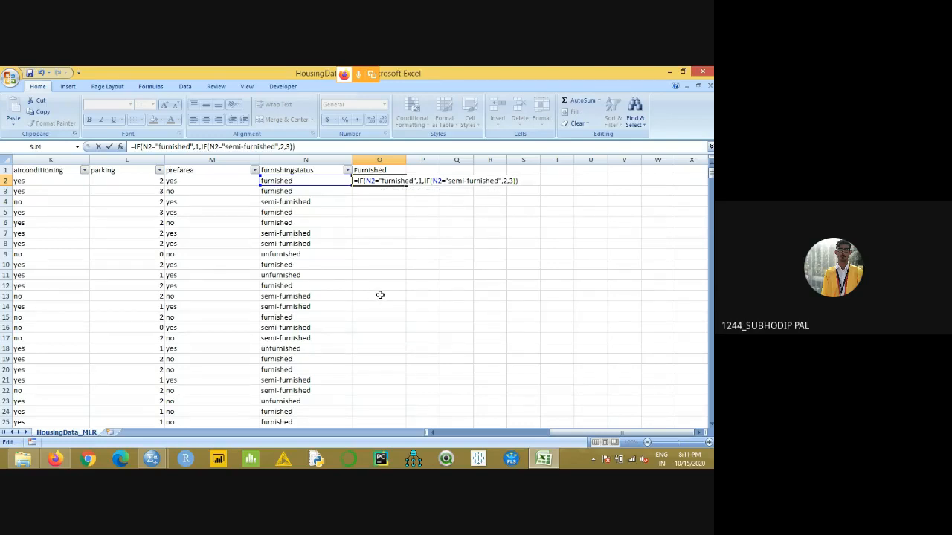
{"action": "key", "text": "Return"}
{"action": "left_click", "coordinate": [390, 183]}
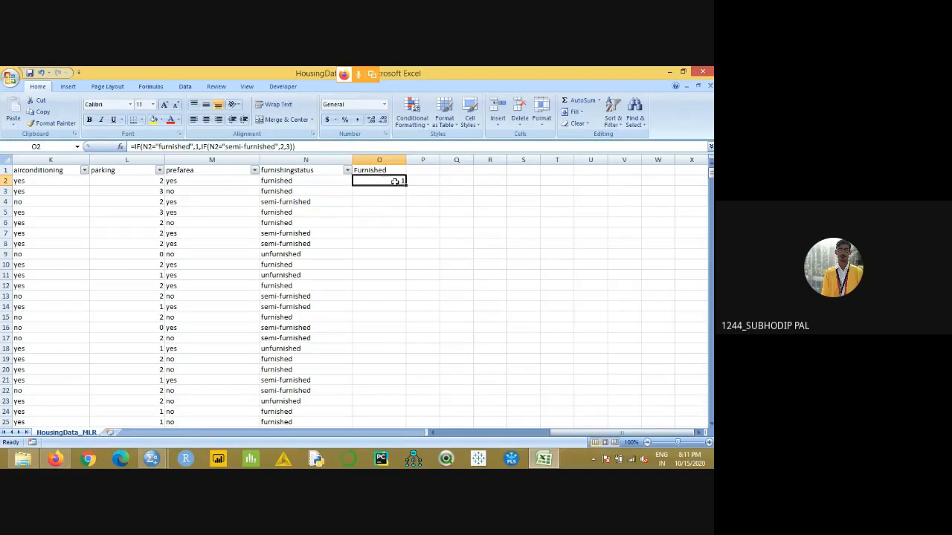
{"action": "double_click", "coordinate": [408, 183]}
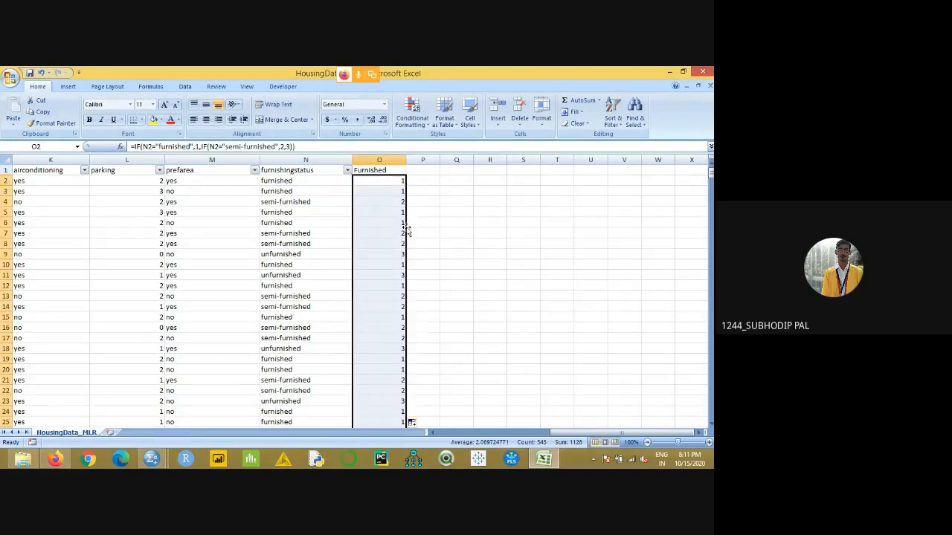
- Compare the Furnished codes with the furnishingstatus entries in rows 11, 2, 4 and 9
{"action": "left_click", "coordinate": [392, 275]}
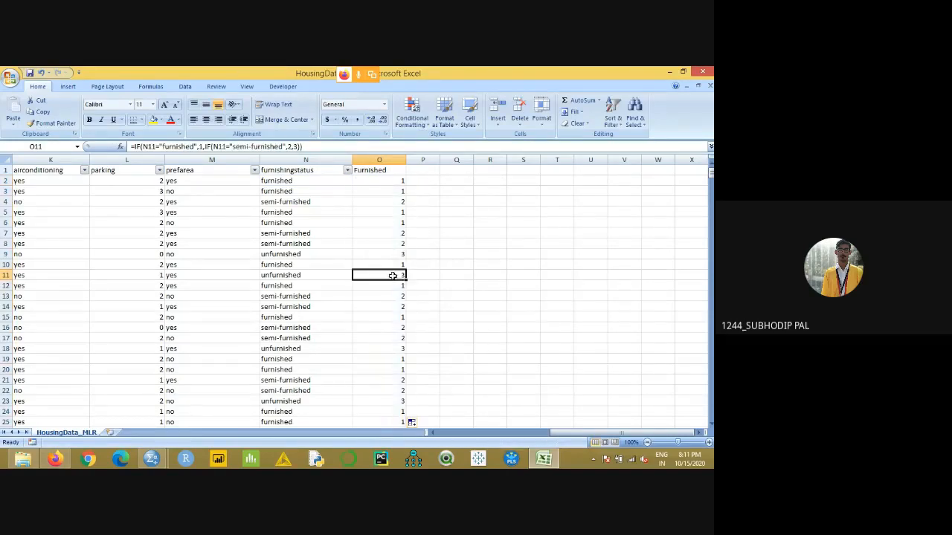
{"action": "left_click", "coordinate": [398, 182]}
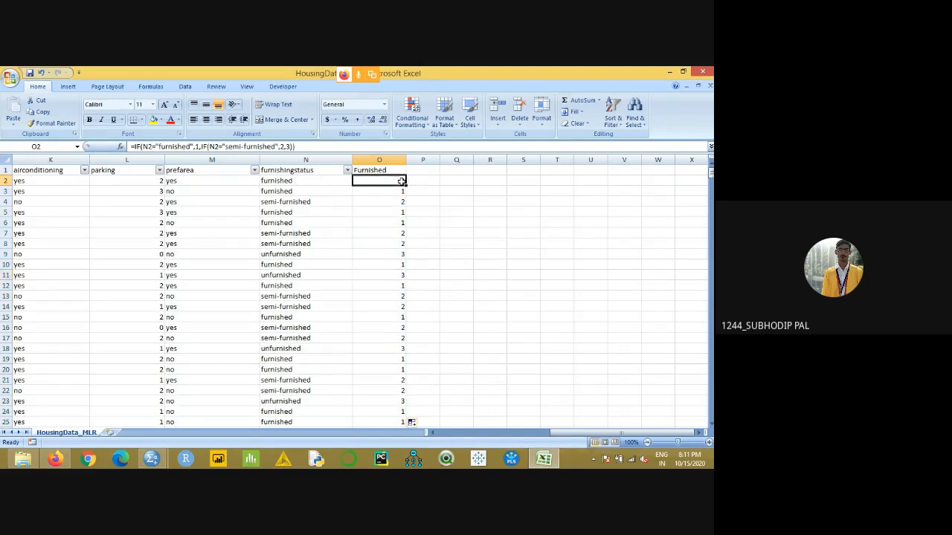
{"action": "left_click", "coordinate": [387, 202]}
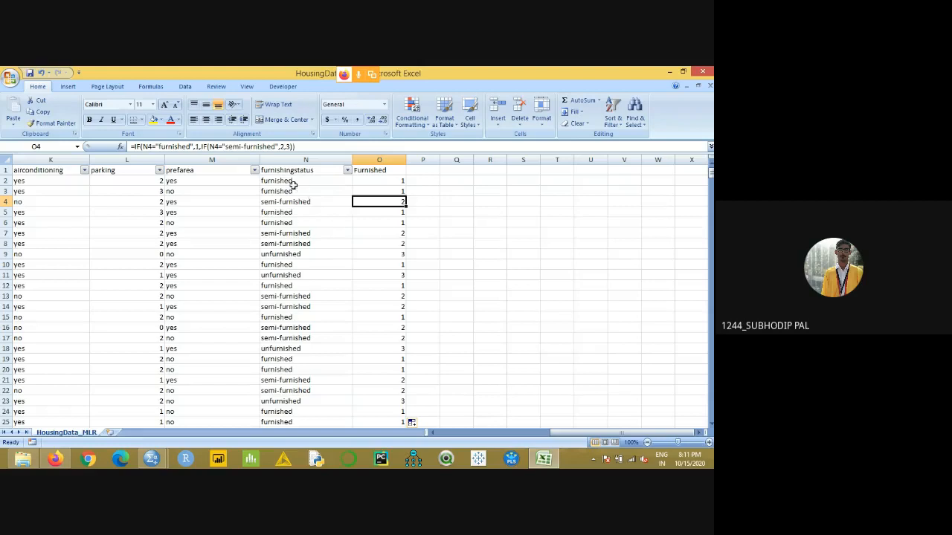
{"action": "left_click", "coordinate": [397, 256]}
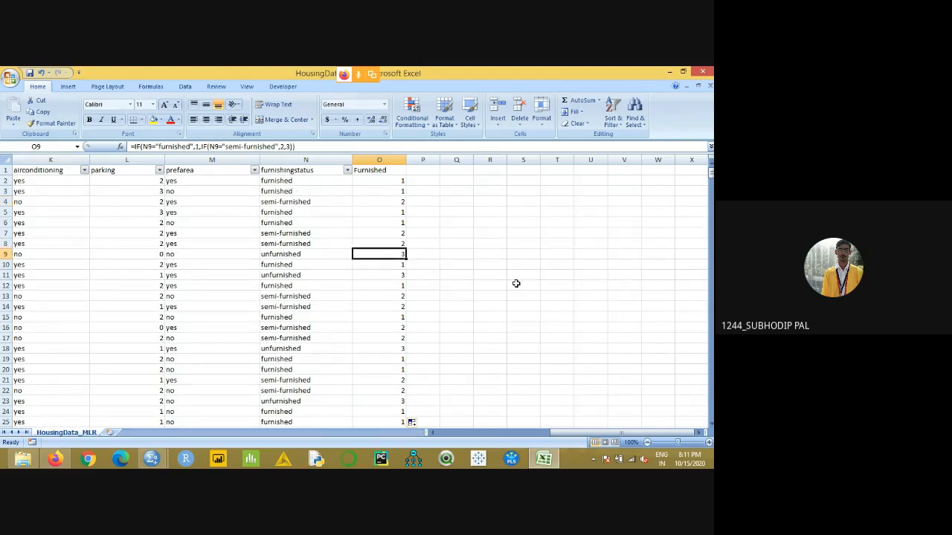
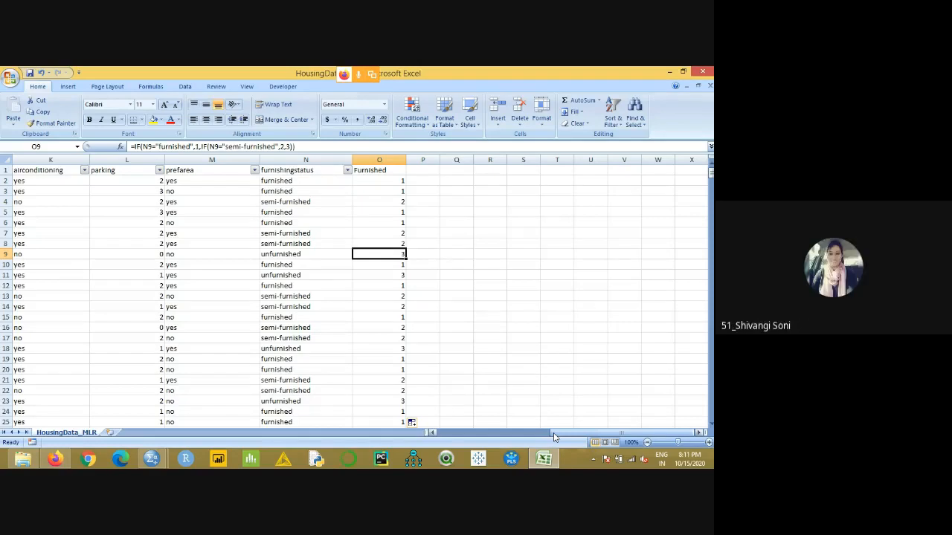
- Copy the price, area, bedrooms, bathrooms and stories columns from HousingData_MLR into a new worksheet starting at A1
{"action": "left_click_drag", "start_coordinate": [554, 437], "coordinate": [426, 446]}
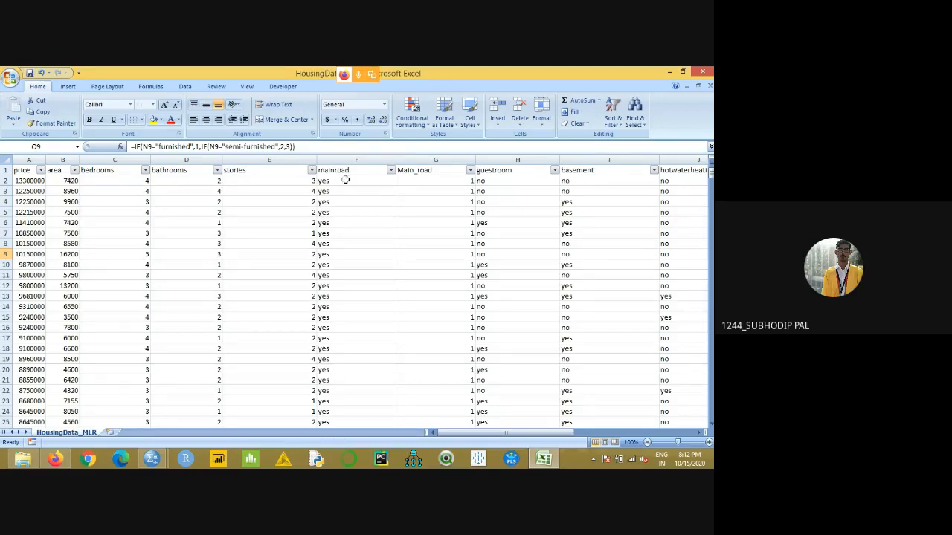
{"action": "left_click", "coordinate": [29, 159]}
{"action": "left_click_drag", "start_coordinate": [28, 159], "coordinate": [243, 159]}
{"action": "key", "text": "ctrl+c"}
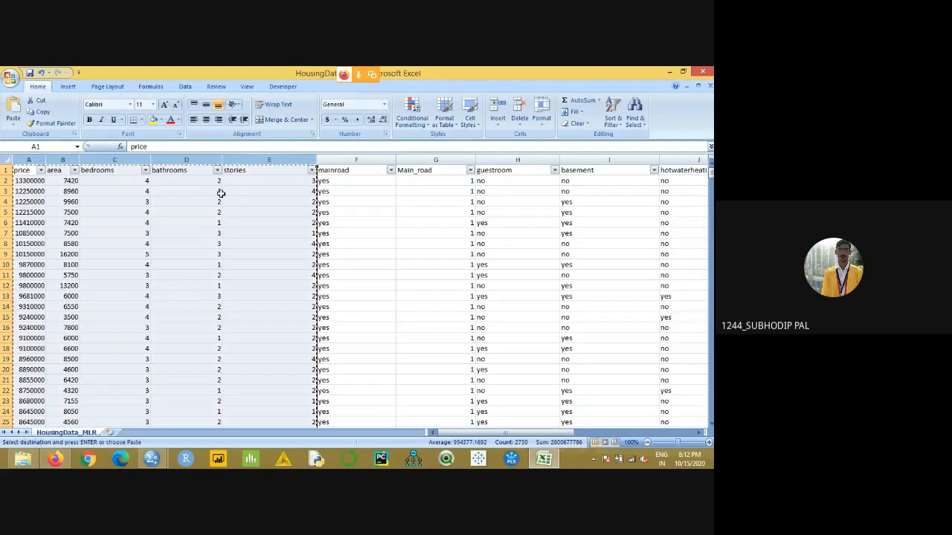
{"action": "left_click", "coordinate": [110, 432]}
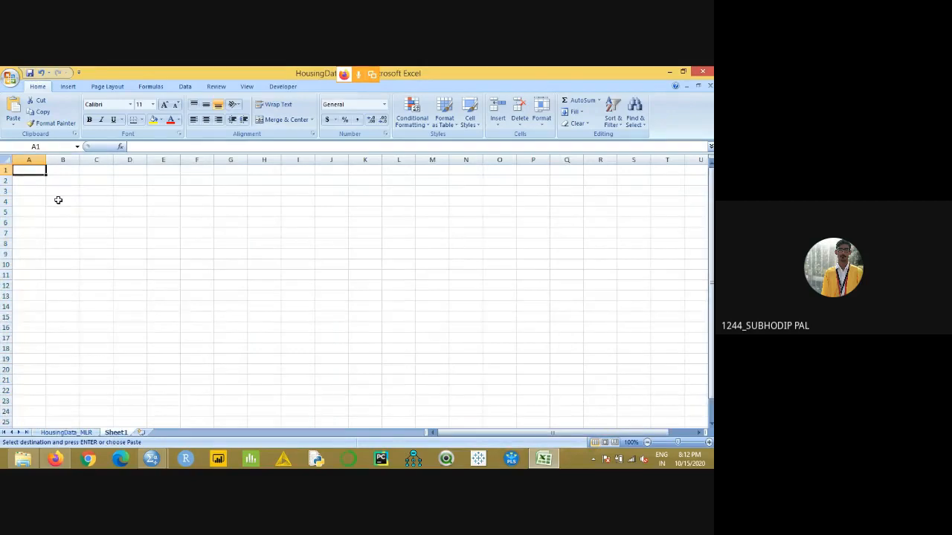
{"action": "key", "text": "ctrl+v"}
- Try to copy the coded Main_road column from HousingData_MLR into column F of Sheet1 with an ordinary paste
{"action": "left_click", "coordinate": [58, 431]}
{"action": "left_click", "coordinate": [426, 156]}
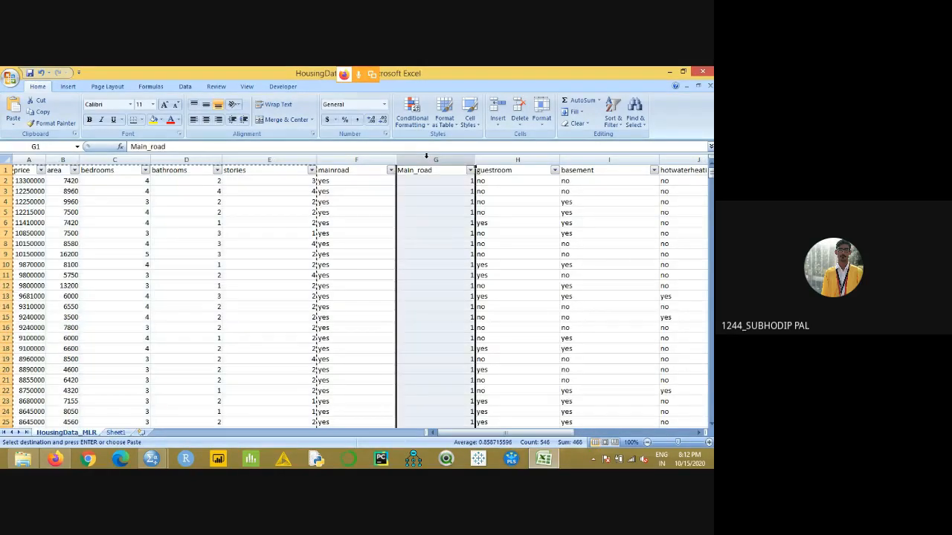
{"action": "key", "text": "ctrl+c"}
{"action": "left_click", "coordinate": [116, 432]}
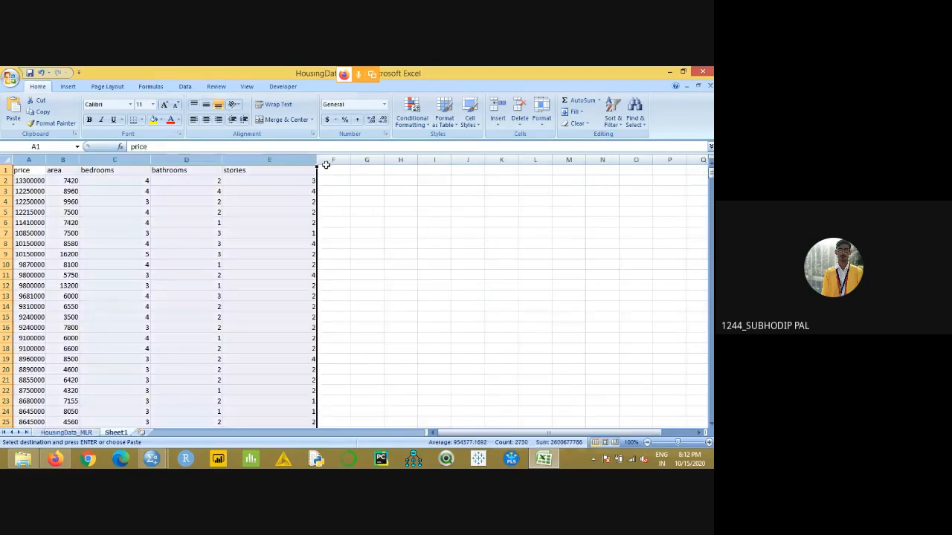
{"action": "left_click", "coordinate": [336, 171]}
{"action": "key", "text": "ctrl+v"}
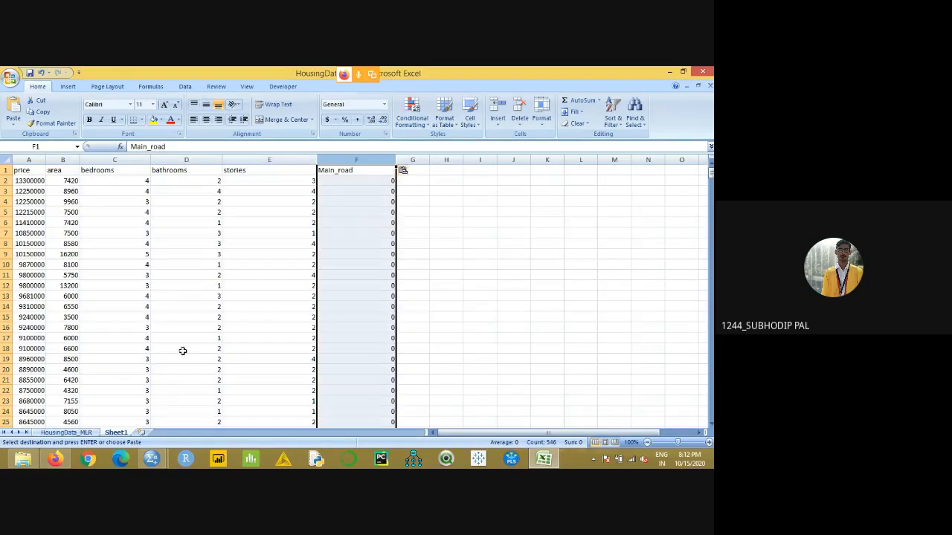
- Try to copy the coded Furnished column from HousingData_MLR into column G of Sheet1 with an ordinary paste
{"action": "left_click", "coordinate": [65, 432]}
{"action": "left_click_drag", "start_coordinate": [473, 434], "coordinate": [628, 429]}
{"action": "left_click", "coordinate": [639, 158]}
{"action": "key", "text": "ctrl+c"}
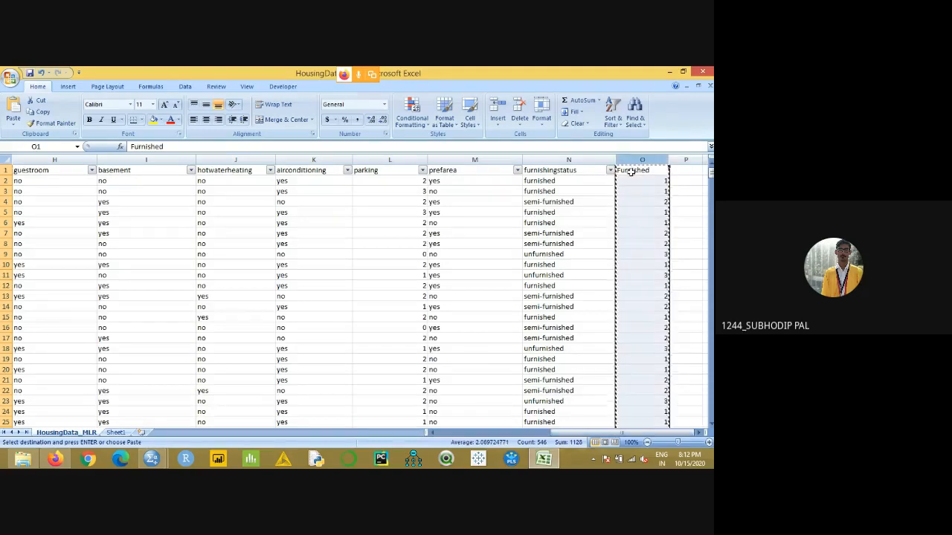
{"action": "left_click", "coordinate": [115, 432]}
{"action": "left_click", "coordinate": [412, 172]}
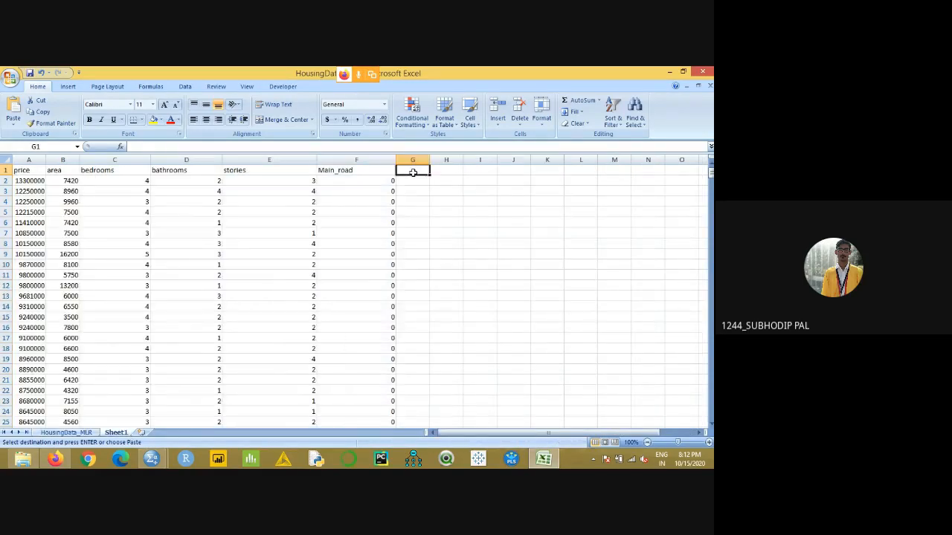
{"action": "key", "text": "ctrl+v"}
{"action": "left_click", "coordinate": [467, 200]}
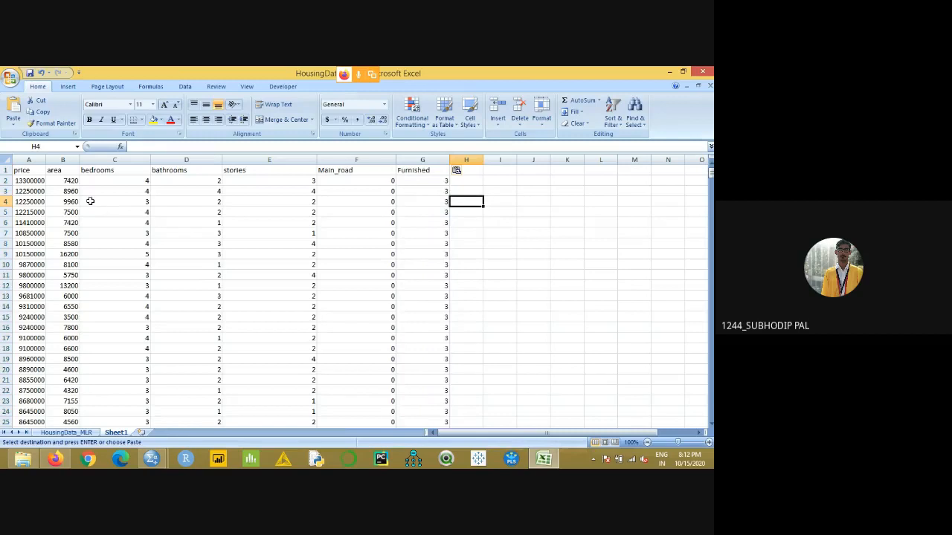
- Fill the price header cell A1 of Sheet1 with yellow
{"action": "left_click", "coordinate": [29, 169]}
{"action": "left_click", "coordinate": [153, 121]}
{"action": "left_click", "coordinate": [41, 190]}
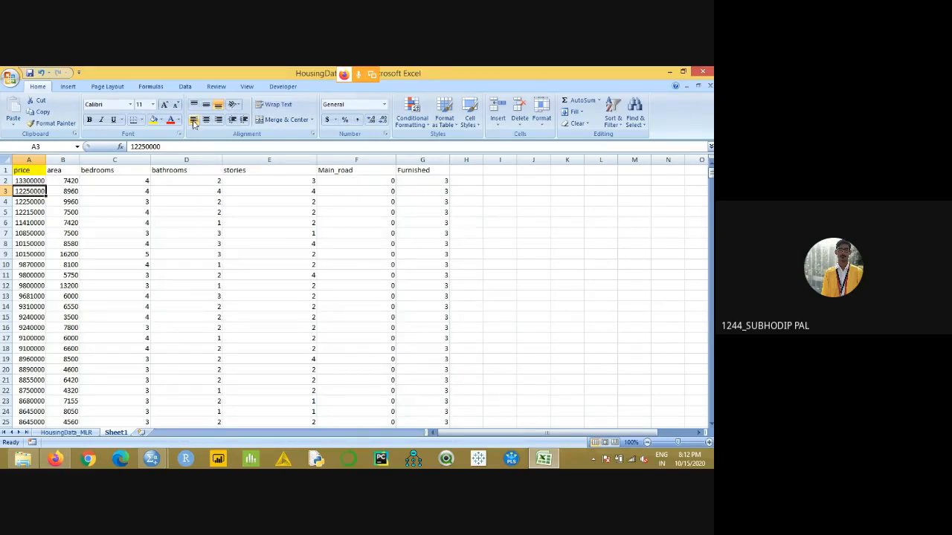
{"action": "left_click", "coordinate": [185, 86]}
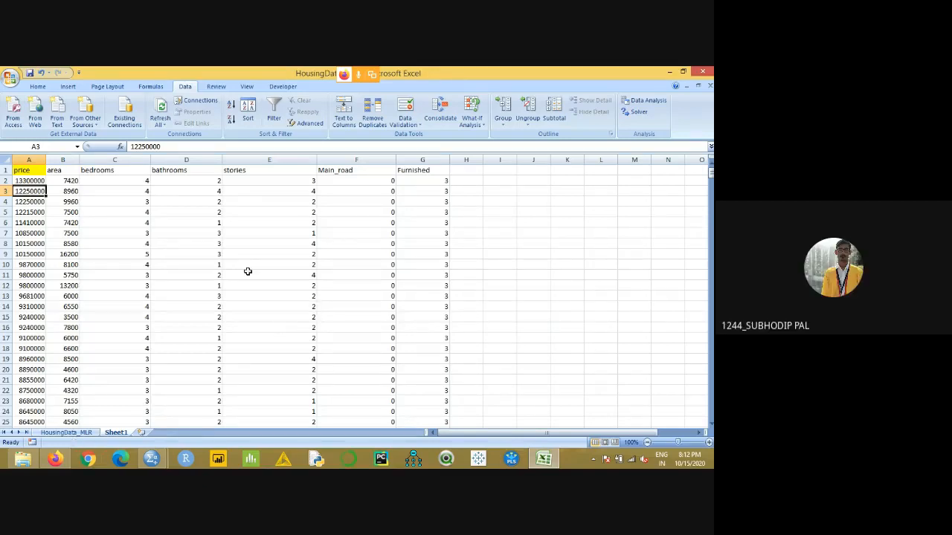
- Undo the yellow header fill and the pasted Main_road and Furnished columns in Sheet1
{"action": "key", "text": "Up"}
{"action": "key", "text": "Up"}
{"action": "key", "text": "ctrl+c"}
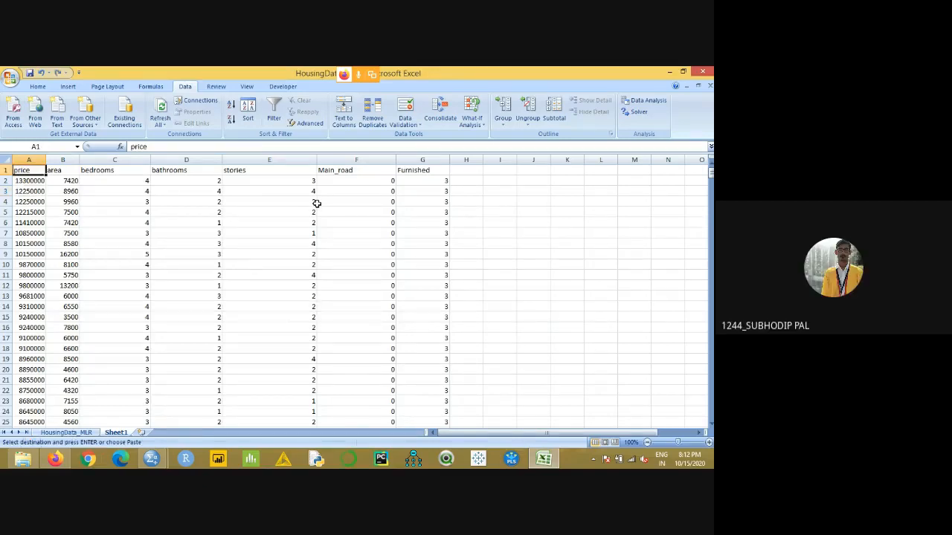
{"action": "key", "text": "ctrl+z"}
{"action": "key", "text": "ctrl+z"}
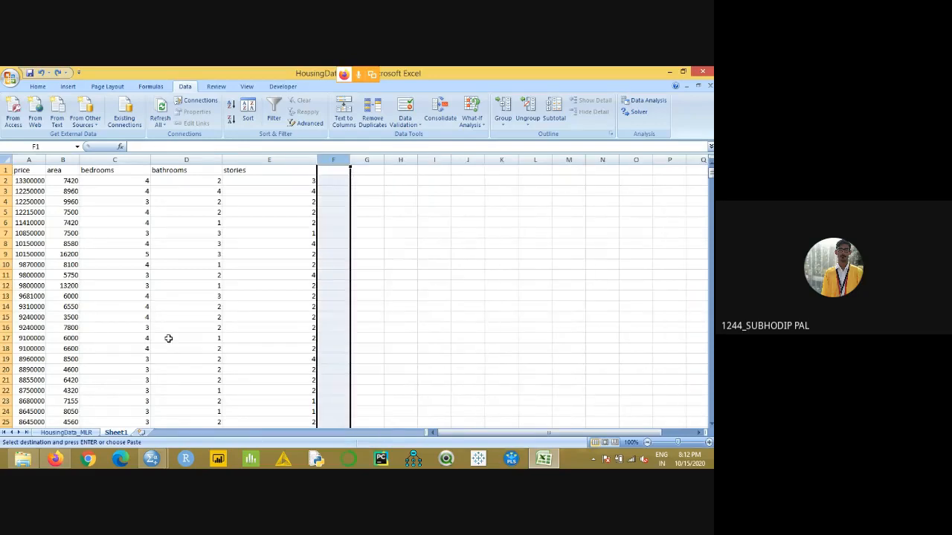
- Paste the copied Furnished column as values only into column F of Sheet1 and widen that column
{"action": "left_click", "coordinate": [67, 432]}
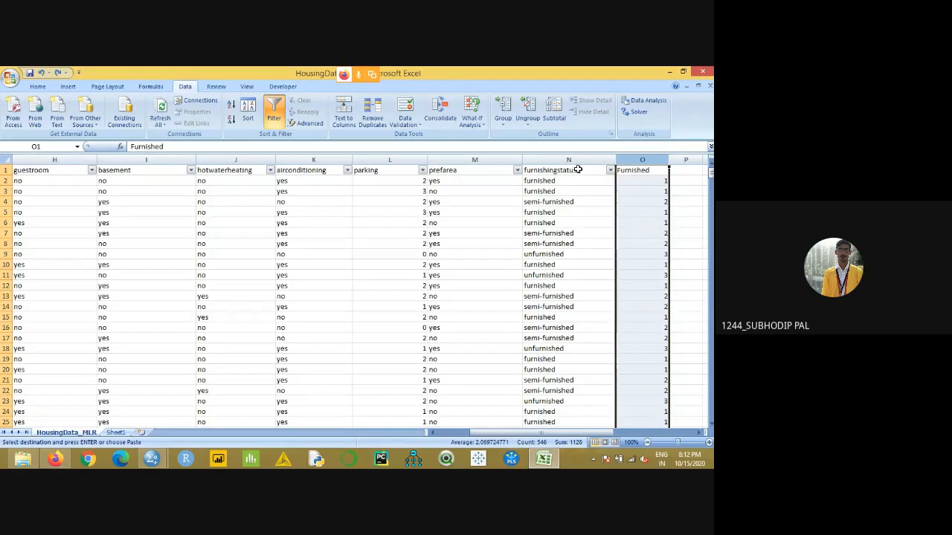
{"action": "left_click", "coordinate": [115, 432]}
{"action": "left_click", "coordinate": [336, 174]}
{"action": "right_click", "coordinate": [337, 172]}
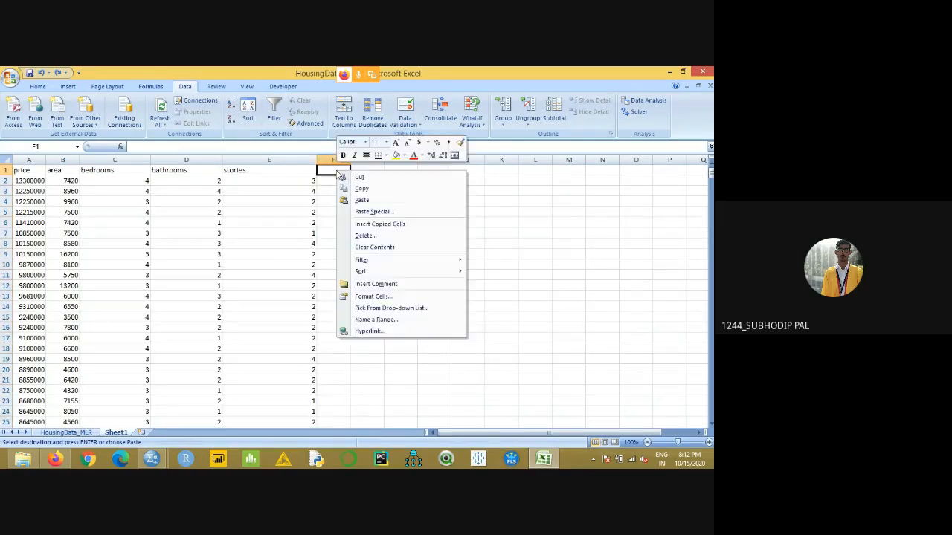
{"action": "left_click", "coordinate": [364, 211]}
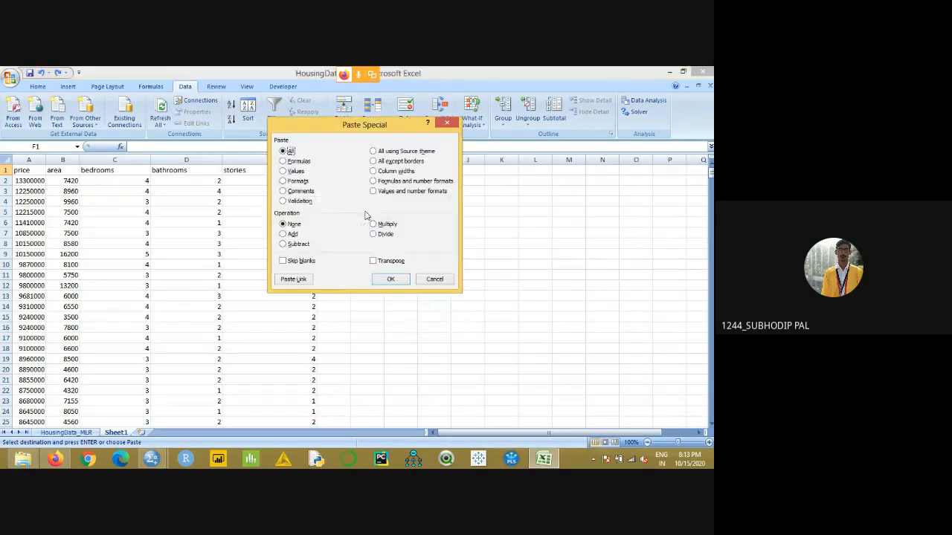
{"action": "left_click", "coordinate": [282, 171]}
{"action": "left_click", "coordinate": [388, 280]}
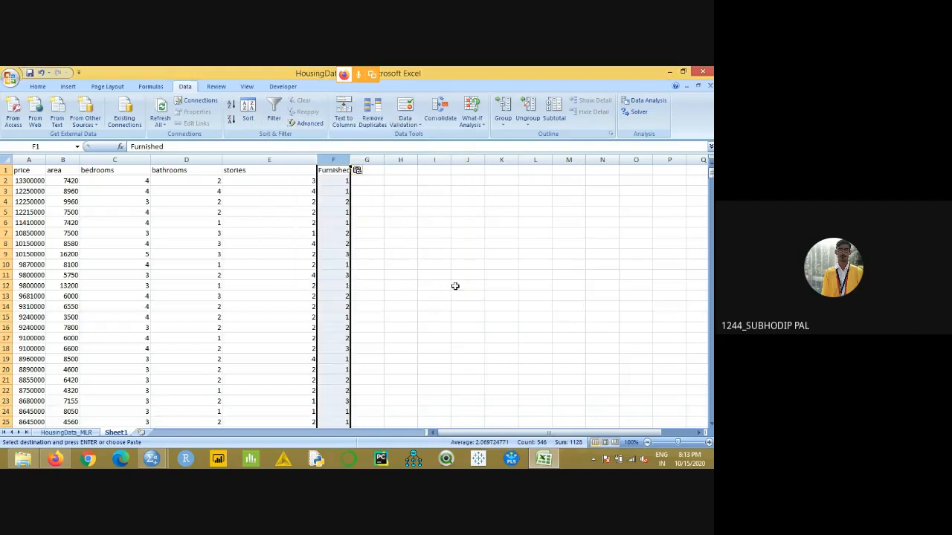
{"action": "left_click", "coordinate": [394, 211]}
{"action": "left_click_drag", "start_coordinate": [350, 159], "coordinate": [392, 160]}
{"action": "left_click", "coordinate": [397, 171]}
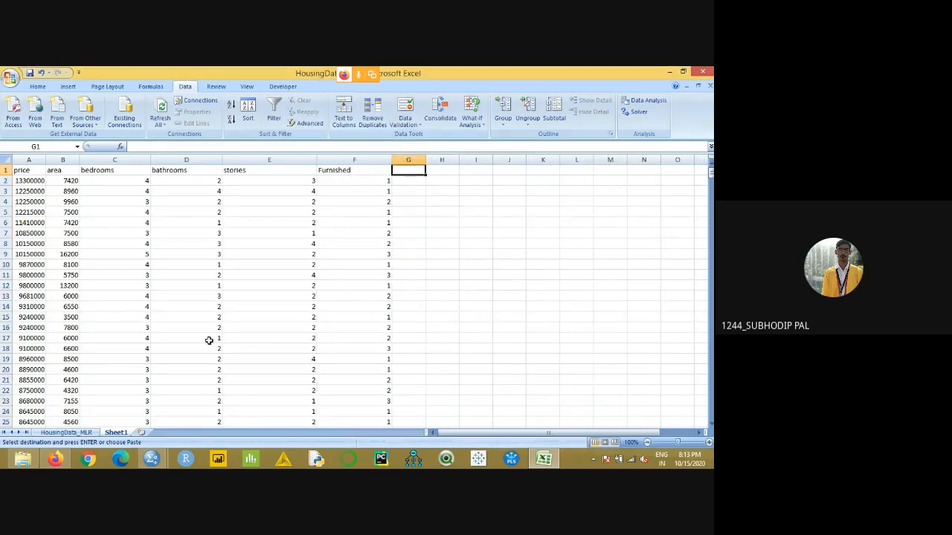
- Copy the Main_road column from HousingData_MLR, paste it as values only into column G of Sheet1, and widen that column
{"action": "left_click", "coordinate": [75, 432]}
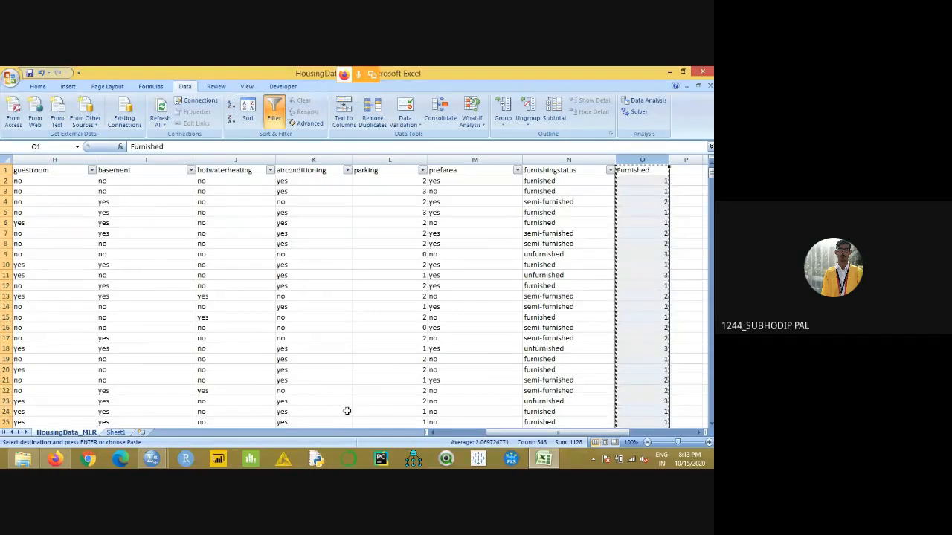
{"action": "scroll", "coordinate": [346, 411], "scroll_direction": "left", "scroll_amount": 7}
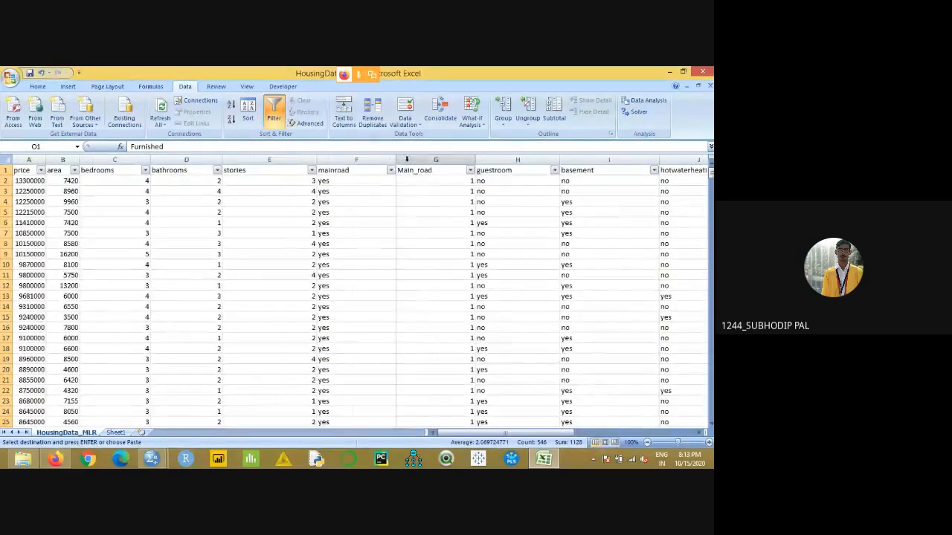
{"action": "left_click", "coordinate": [406, 159]}
{"action": "key", "text": "ctrl+c"}
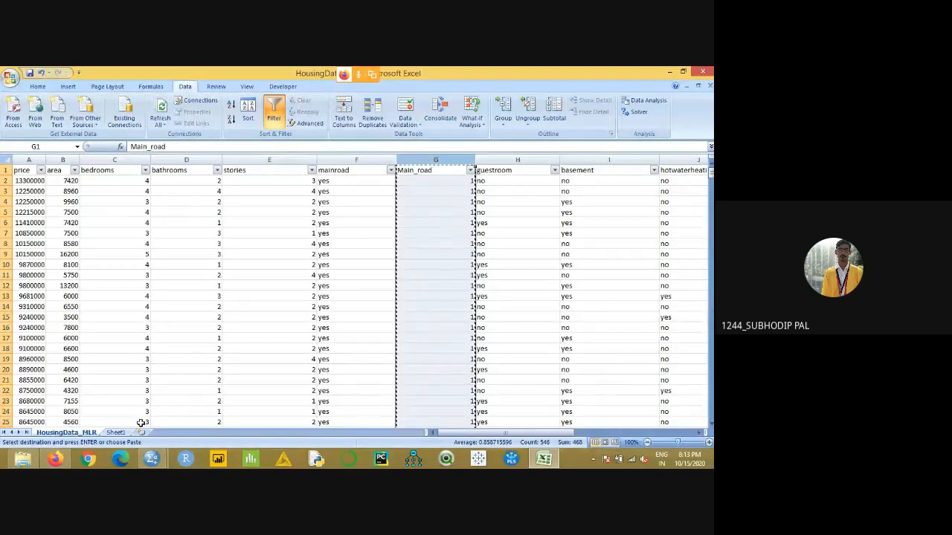
{"action": "left_click", "coordinate": [115, 432]}
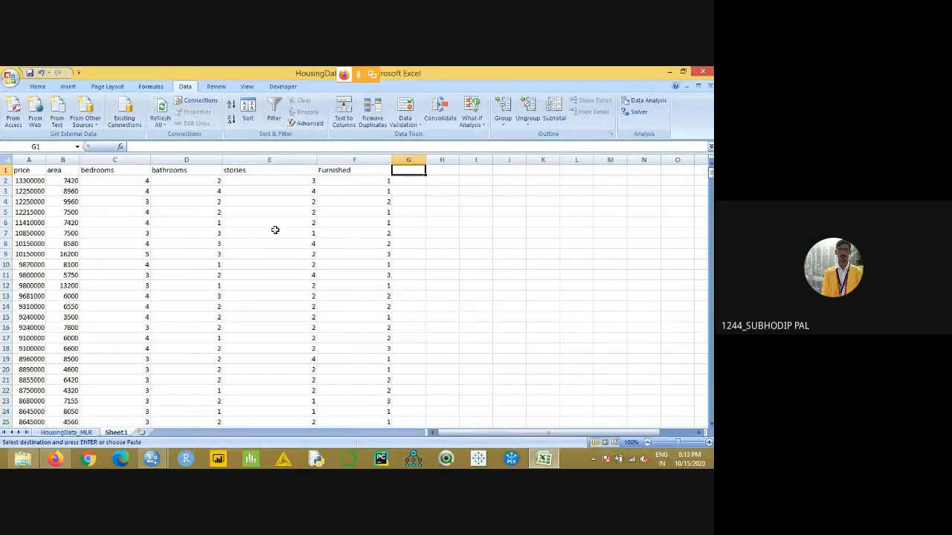
{"action": "right_click", "coordinate": [411, 169]}
{"action": "left_click", "coordinate": [446, 209]}
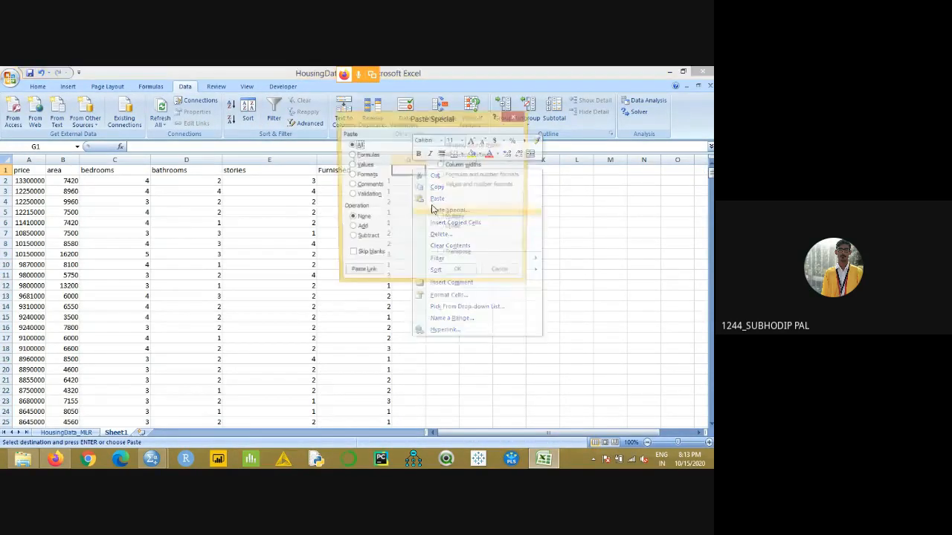
{"action": "left_click", "coordinate": [362, 165]}
{"action": "left_click", "coordinate": [458, 272]}
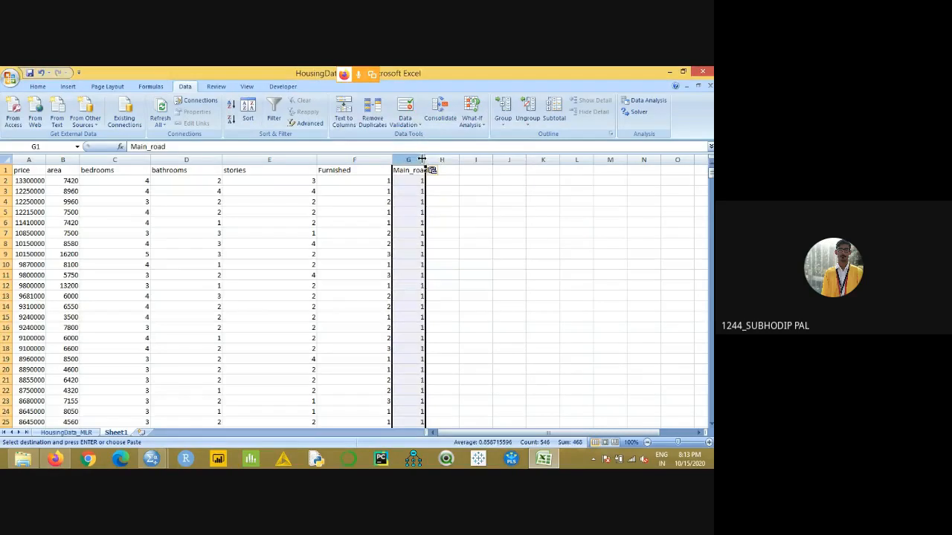
{"action": "left_click_drag", "start_coordinate": [428, 159], "coordinate": [486, 163]}
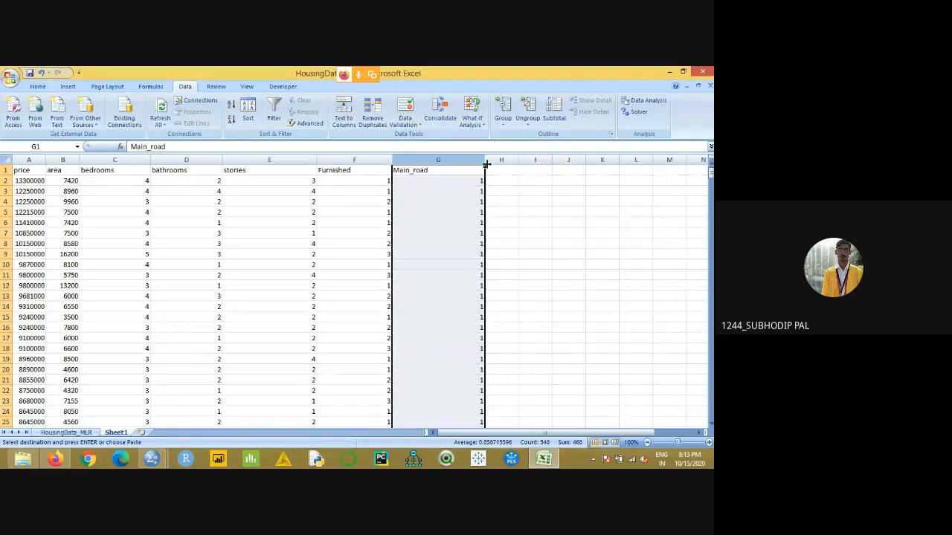
- Look over the assembled Sheet1 data and highlight the price header in A1 in yellow
{"action": "left_click", "coordinate": [525, 174]}
{"action": "scroll", "coordinate": [581, 347], "scroll_direction": "down", "scroll_amount": 20}
{"action": "scroll", "coordinate": [582, 346], "scroll_direction": "down", "scroll_amount": 15}
{"action": "scroll", "coordinate": [678, 236], "scroll_direction": "up", "scroll_amount": 20}
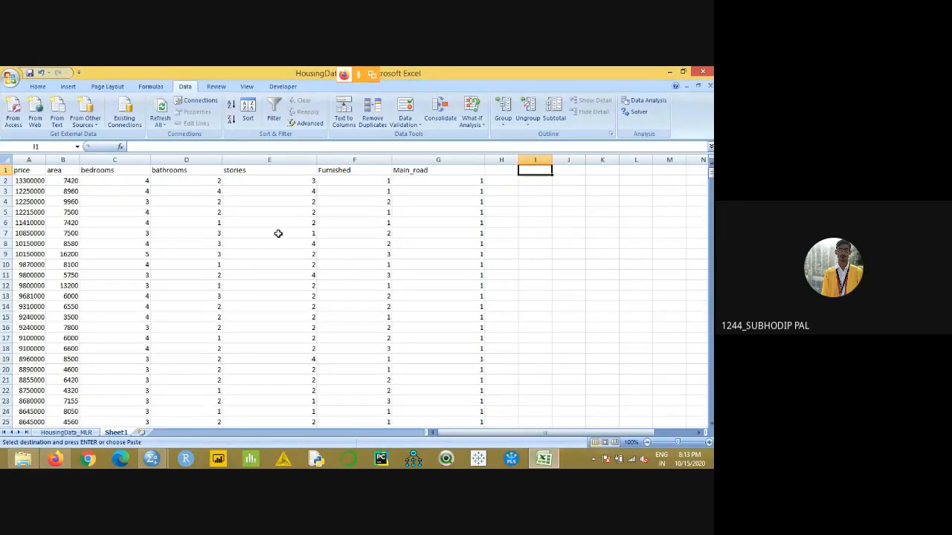
{"action": "key", "text": "ctrl+Home"}
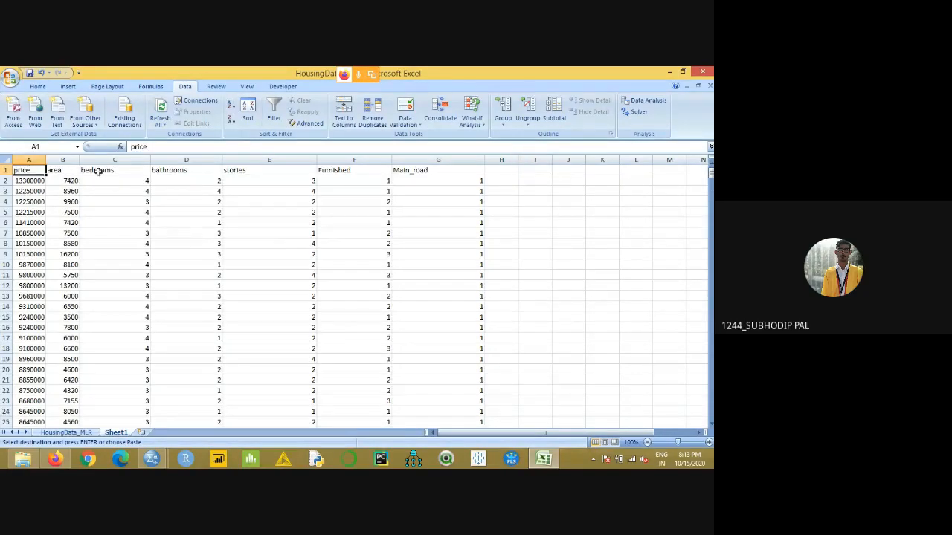
{"action": "left_click", "coordinate": [38, 86]}
{"action": "left_click", "coordinate": [153, 119]}
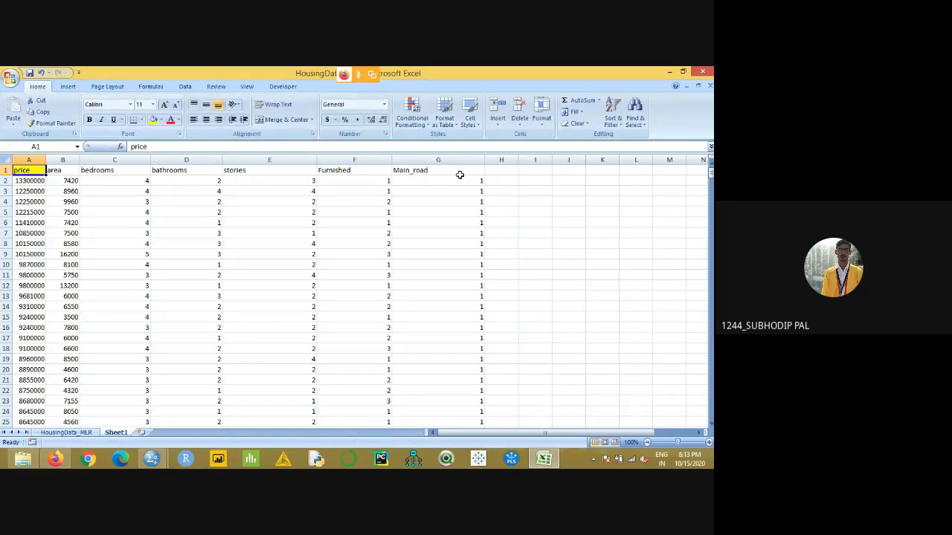
- Open the Regression tool from Data Analysis and set its Input Y Range to the price data $A$1:$A$546
{"action": "left_click", "coordinate": [185, 86]}
{"action": "left_click", "coordinate": [645, 104]}
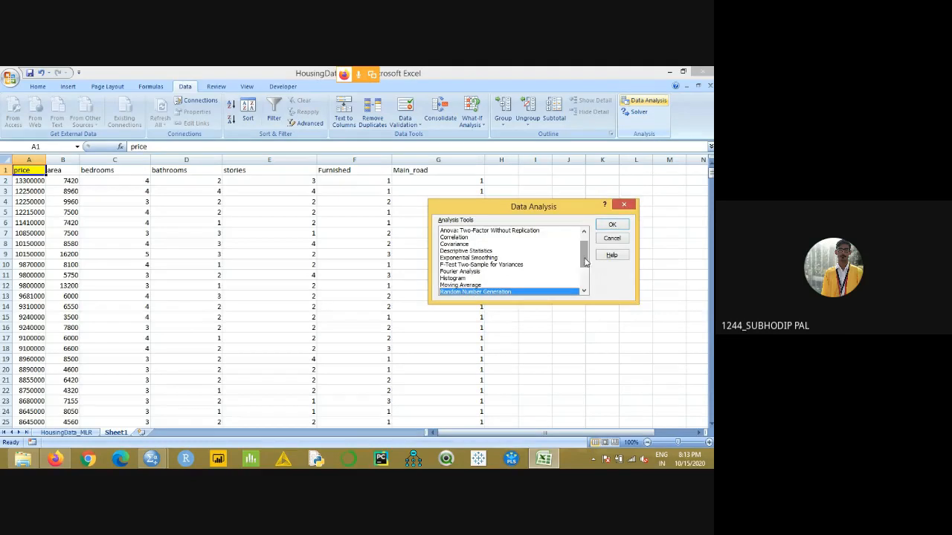
{"action": "left_click_drag", "start_coordinate": [583, 259], "coordinate": [583, 265]}
{"action": "left_click", "coordinate": [455, 292]}
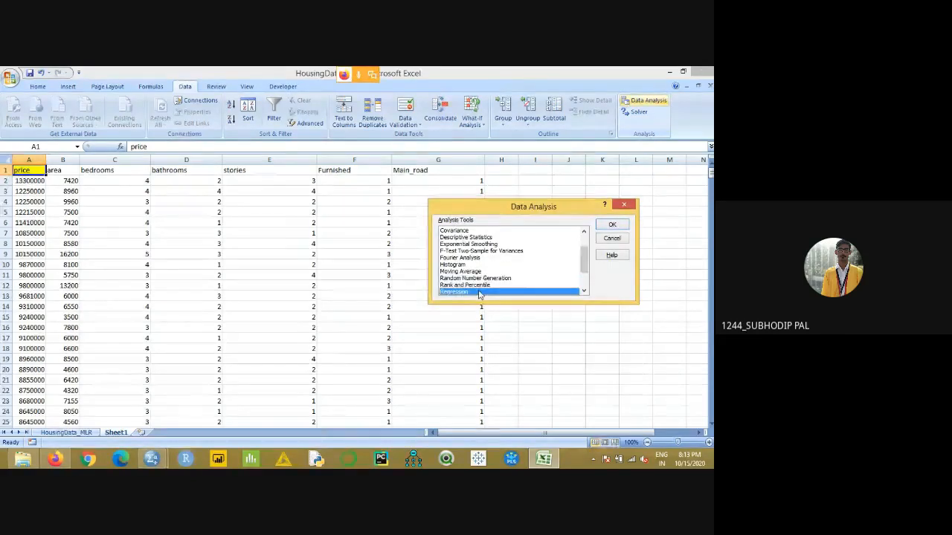
{"action": "left_click", "coordinate": [612, 224]}
{"action": "left_click_drag", "start_coordinate": [501, 162], "coordinate": [577, 158]}
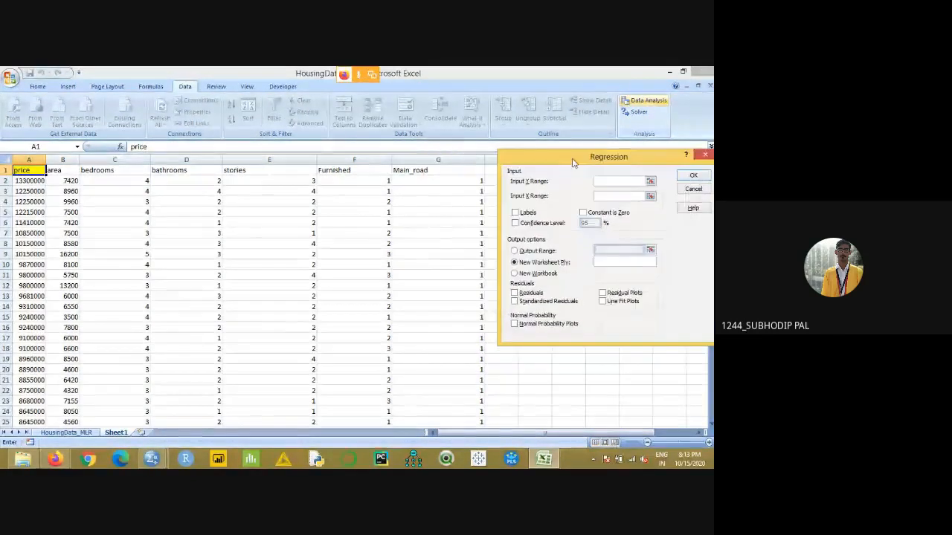
{"action": "left_click_drag", "start_coordinate": [28, 170], "coordinate": [28, 245]}
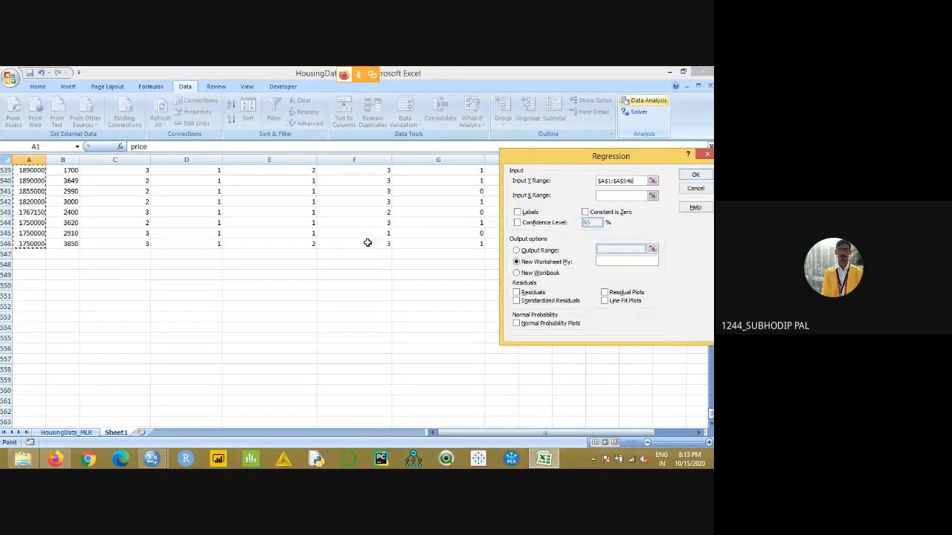
- Set the Input X Range to $B$1:$G$546, turn on Labels, and run the regression onto a new worksheet
{"action": "left_click", "coordinate": [621, 195]}
{"action": "left_click_drag", "start_coordinate": [610, 165], "coordinate": [481, 228]}
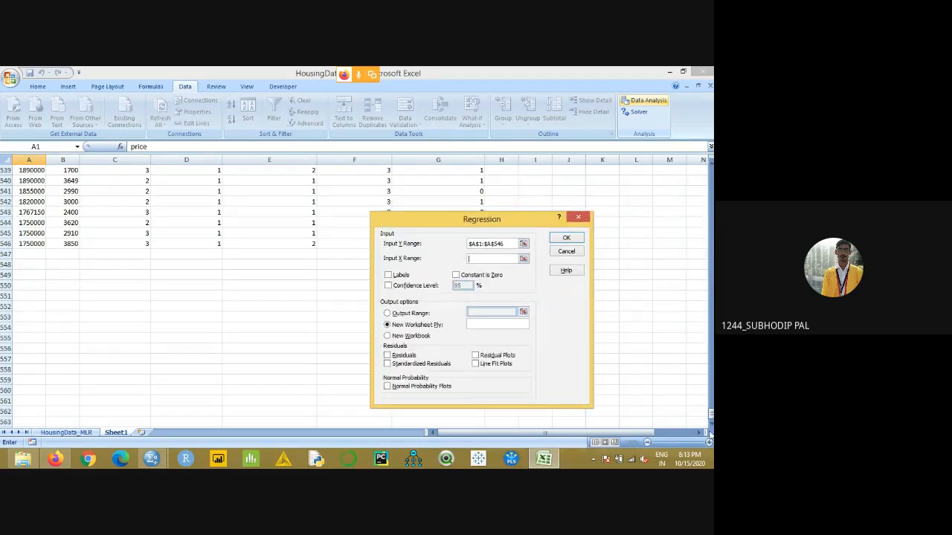
{"action": "left_click_drag", "start_coordinate": [711, 413], "coordinate": [711, 171]}
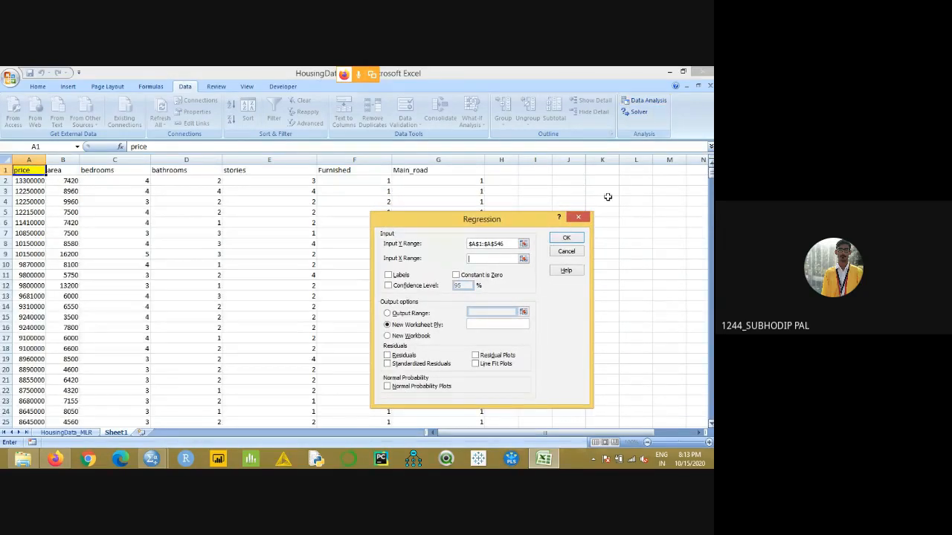
{"action": "left_click_drag", "start_coordinate": [404, 219], "coordinate": [508, 229]}
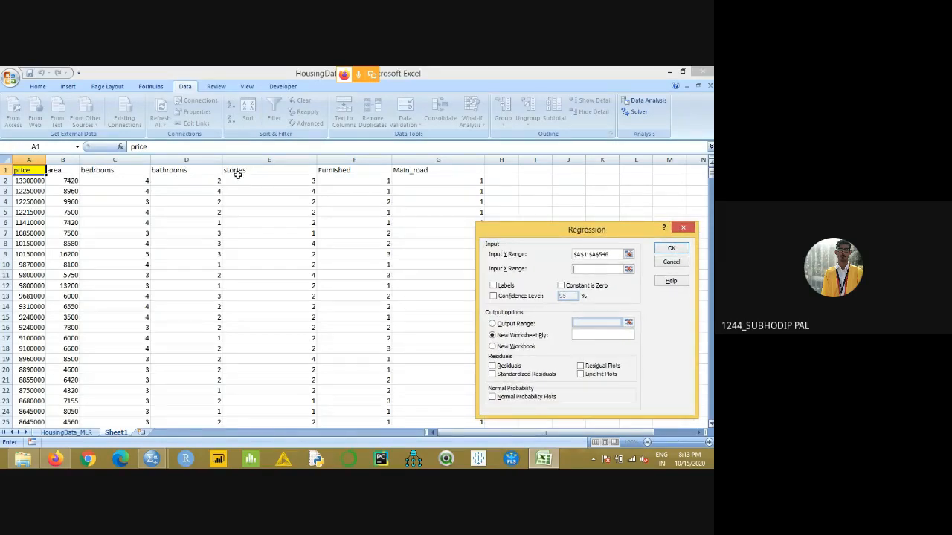
{"action": "left_click", "coordinate": [72, 174]}
{"action": "left_click_drag", "start_coordinate": [72, 174], "coordinate": [391, 366]}
{"action": "key", "text": "BackSpace"}
{"action": "key", "text": "BackSpace"}
{"action": "left_click", "coordinate": [494, 285]}
{"action": "left_click", "coordinate": [671, 248]}
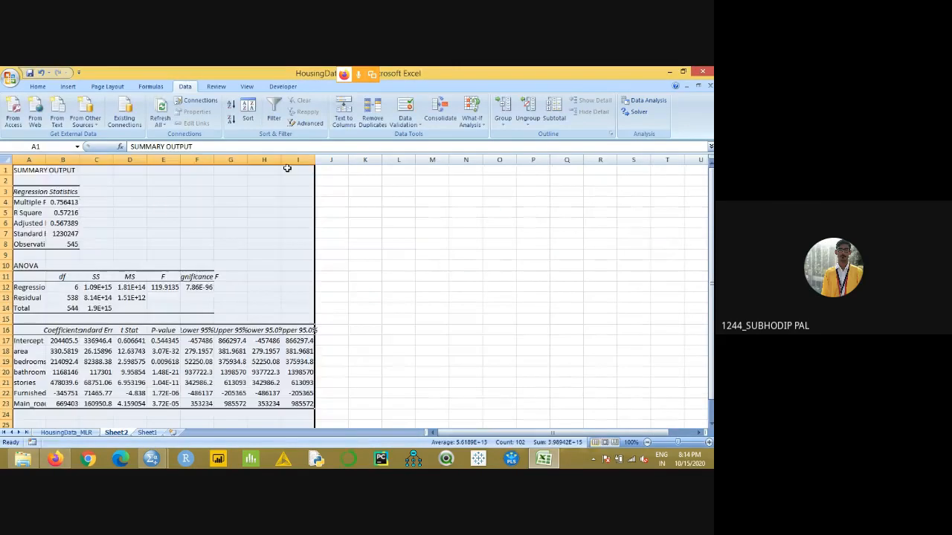
- Widen columns A to F of the regression output and format the Significance F value in F12 as a two-decimal number
{"action": "left_click_drag", "start_coordinate": [46, 159], "coordinate": [655, 159]}
{"action": "left_click", "coordinate": [646, 287]}
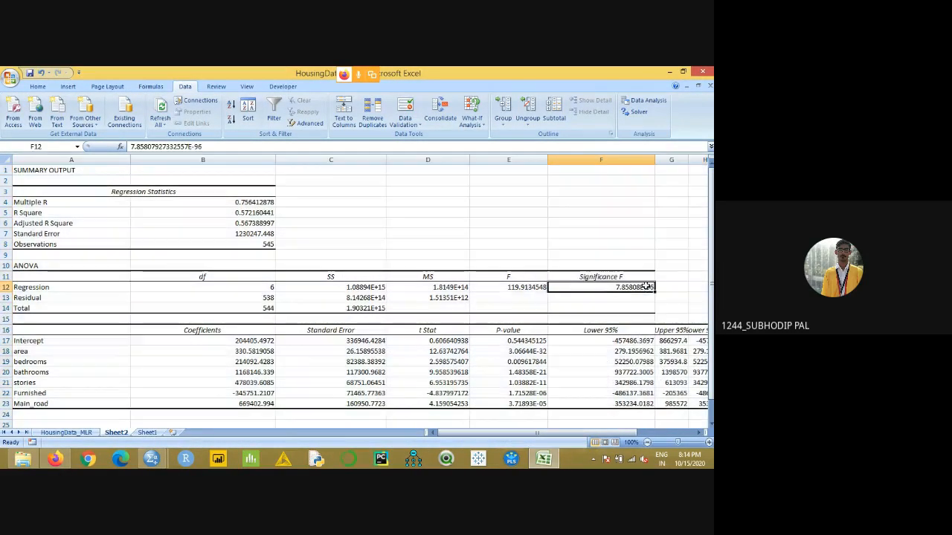
{"action": "left_click", "coordinate": [37, 87]}
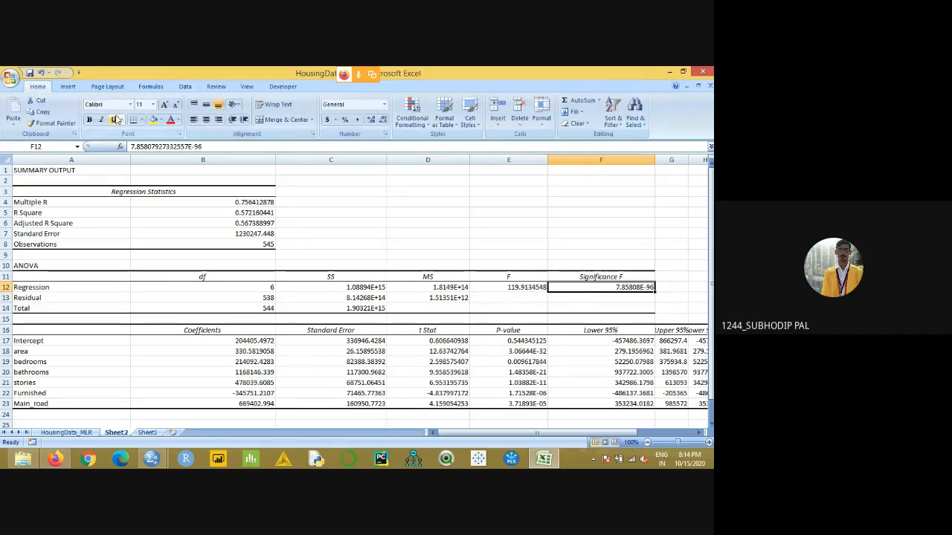
{"action": "left_click", "coordinate": [384, 107]}
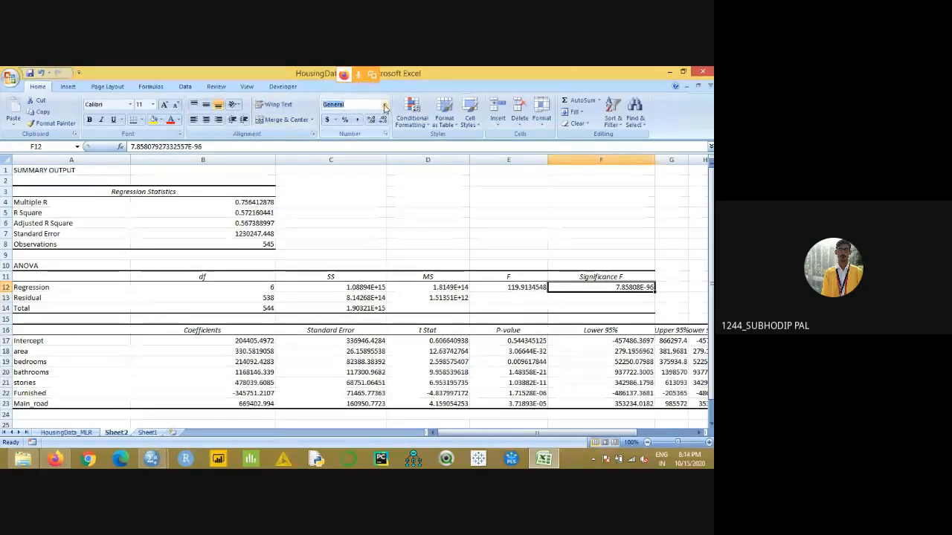
{"action": "left_click", "coordinate": [357, 143]}
{"action": "left_click", "coordinate": [508, 212]}
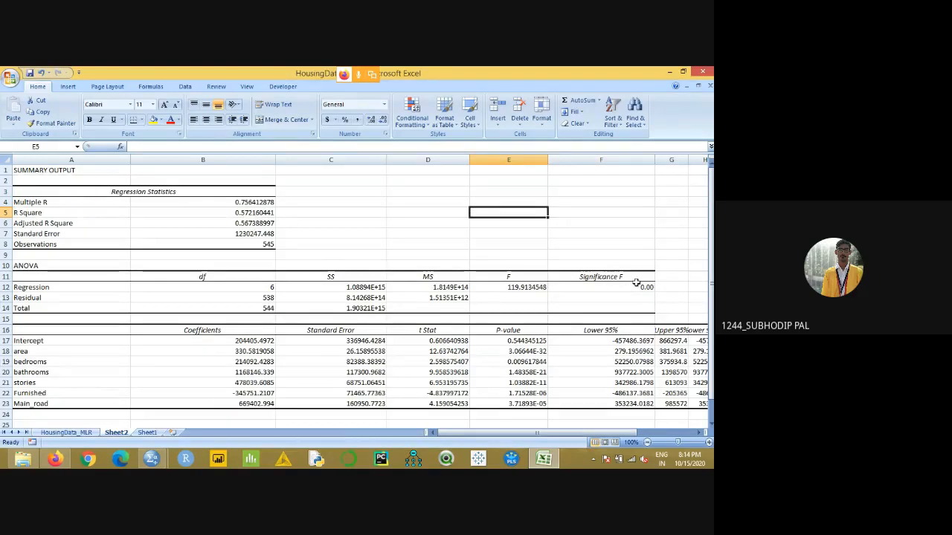
- Highlight the variable names and coefficients in A17:B23 of the regression output in yellow
{"action": "scroll", "coordinate": [669, 256], "scroll_direction": "down", "scroll_amount": 1}
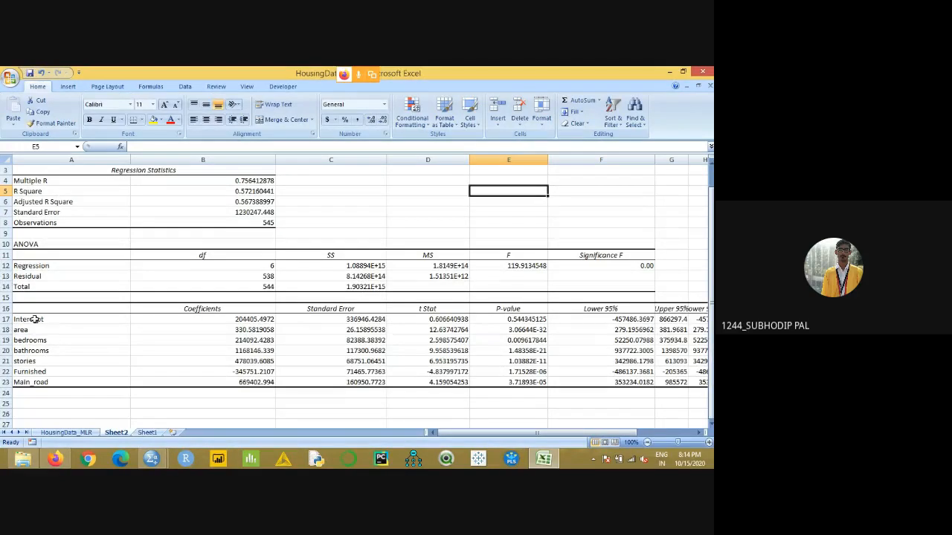
{"action": "left_click_drag", "start_coordinate": [34, 319], "coordinate": [269, 382]}
{"action": "left_click", "coordinate": [152, 120]}
{"action": "left_click", "coordinate": [440, 202]}
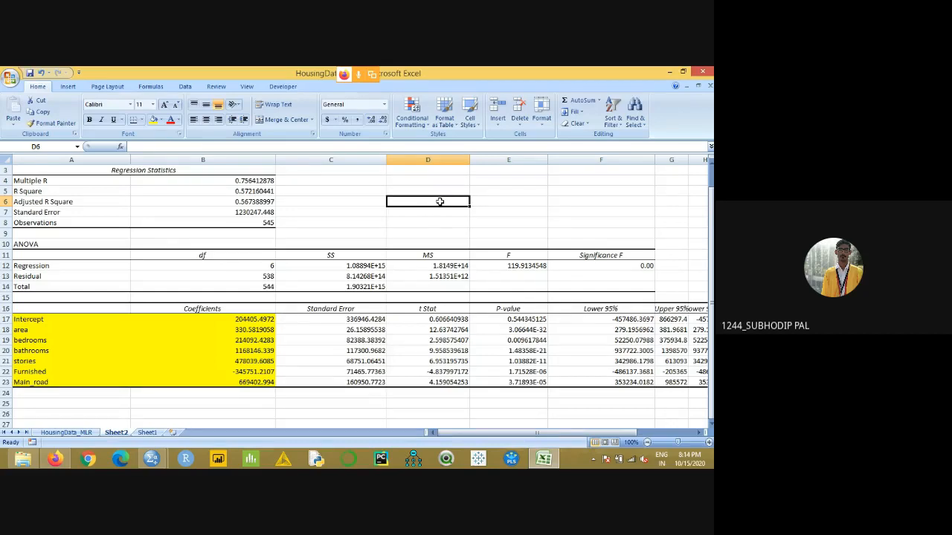
- Check the regression formula slide in Jamboard and the Meet call in Firefox, and return to the Excel regression output
{"action": "scroll", "coordinate": [394, 255], "scroll_direction": "down", "scroll_amount": 3}
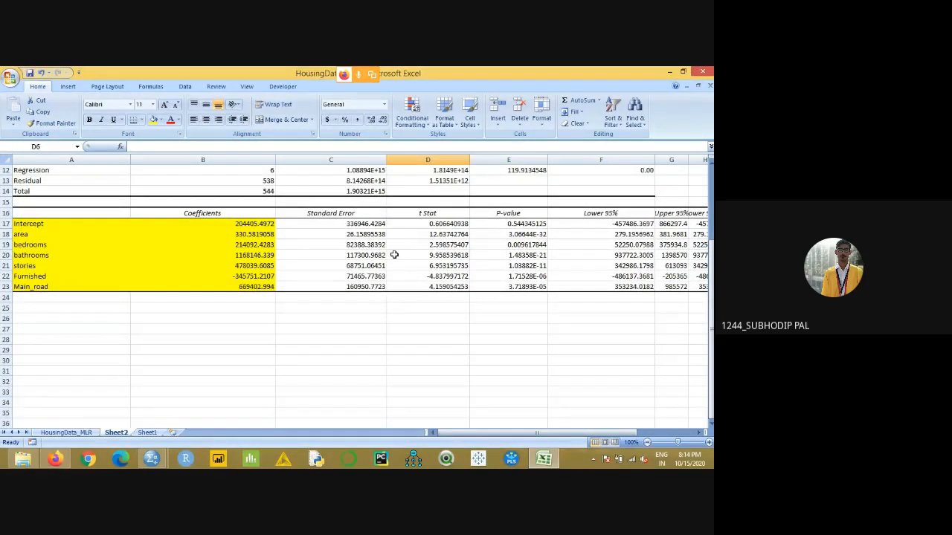
{"action": "key", "text": "alt+Tab"}
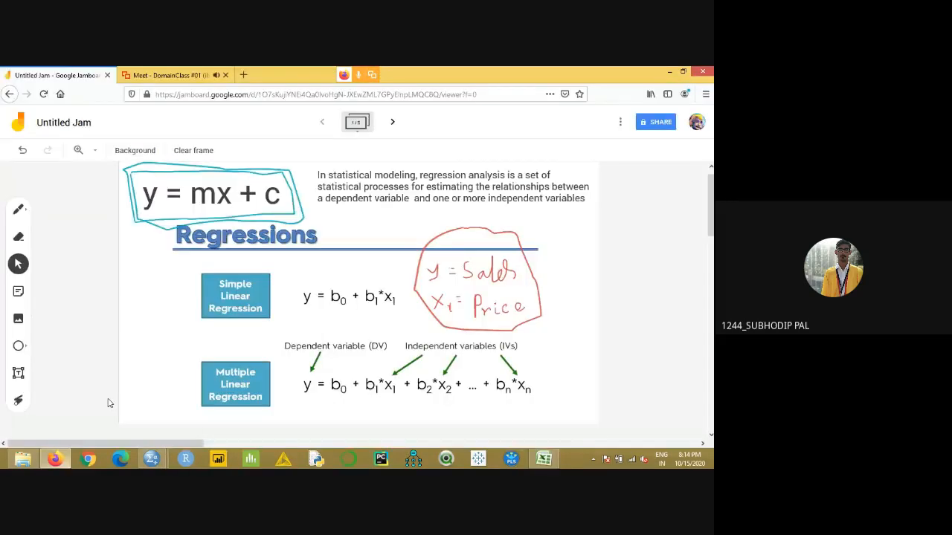
{"action": "left_click", "coordinate": [158, 73]}
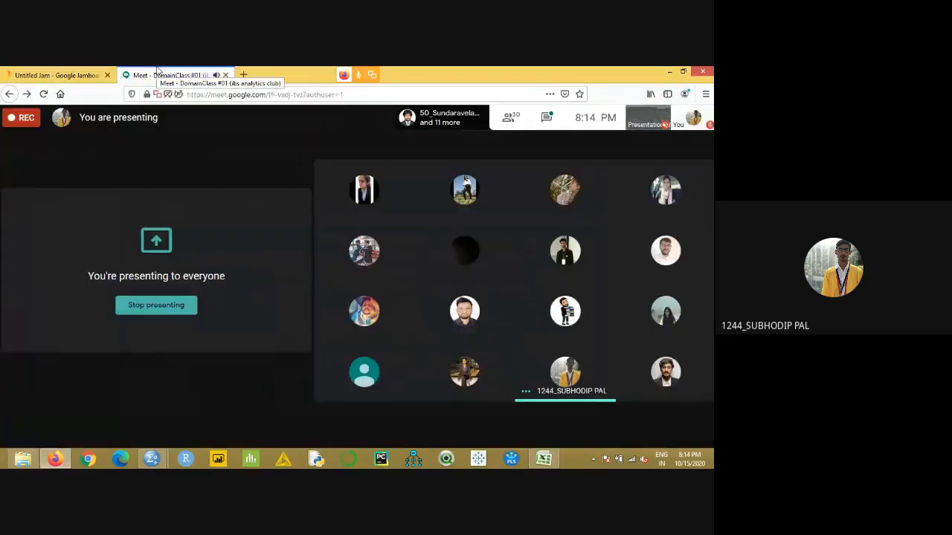
{"action": "left_click", "coordinate": [55, 455]}
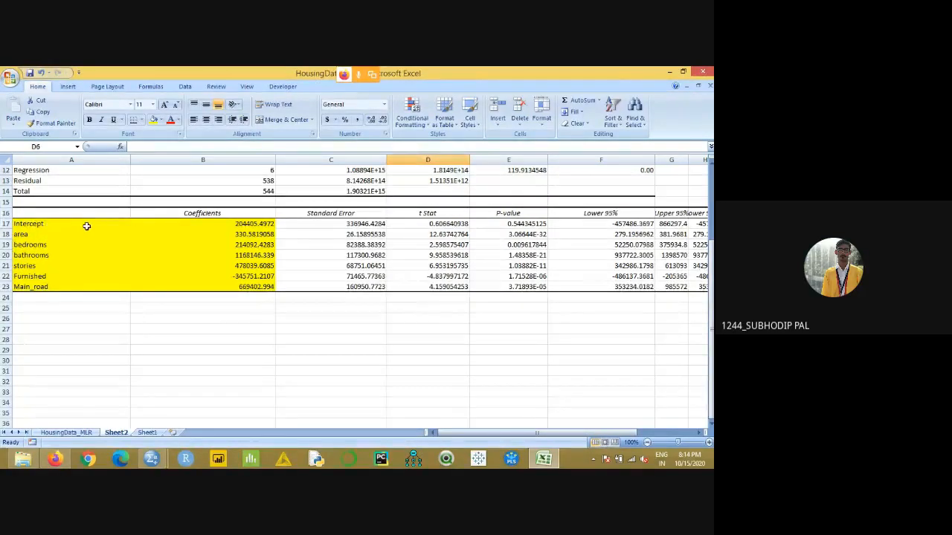
- Review the Multiple R, R Square and Adjusted R Square values and the highlighted coefficients from Intercept to Main_road
{"action": "scroll", "coordinate": [250, 283], "scroll_direction": "up", "scroll_amount": 4}
{"action": "left_click_drag", "start_coordinate": [85, 202], "coordinate": [218, 221]}
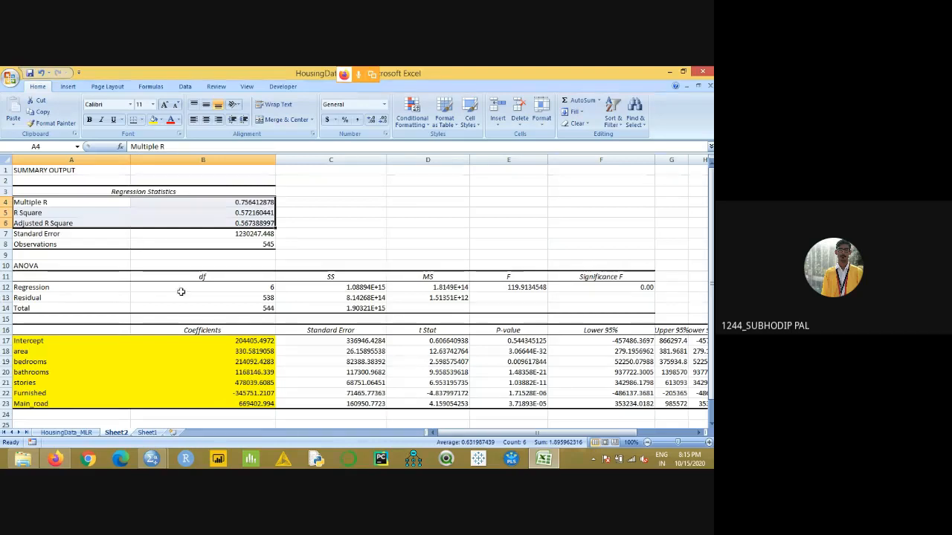
{"action": "scroll", "coordinate": [235, 368], "scroll_direction": "down", "scroll_amount": 2}
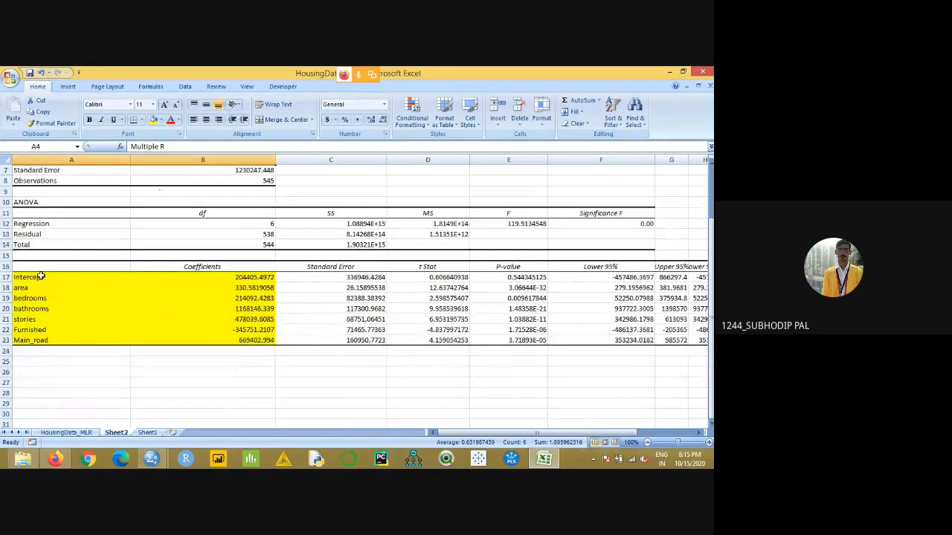
{"action": "left_click_drag", "start_coordinate": [38, 277], "coordinate": [214, 337]}
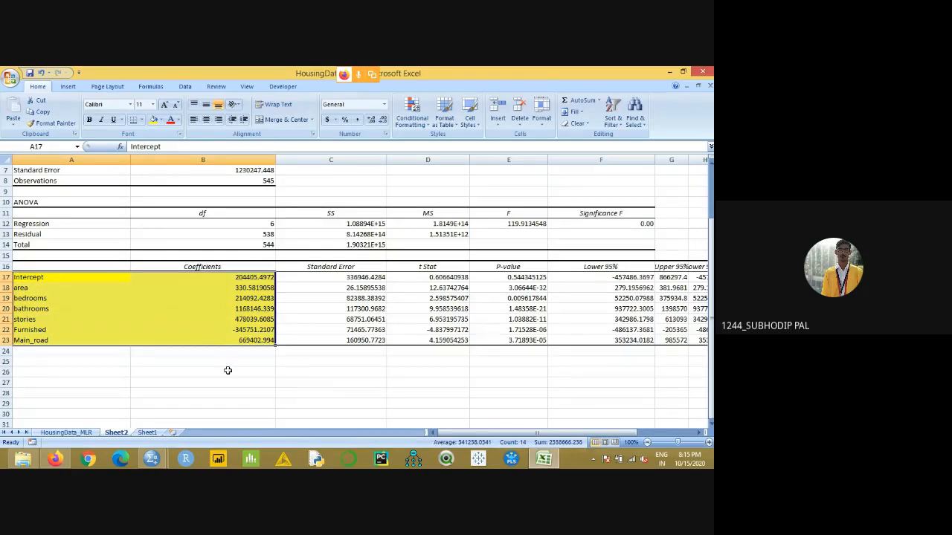
- Enter the equation text "y= 204405+ 330.58*area + 214092 * bedrooms" in cell B26 below the coefficients
{"action": "left_click", "coordinate": [229, 369]}
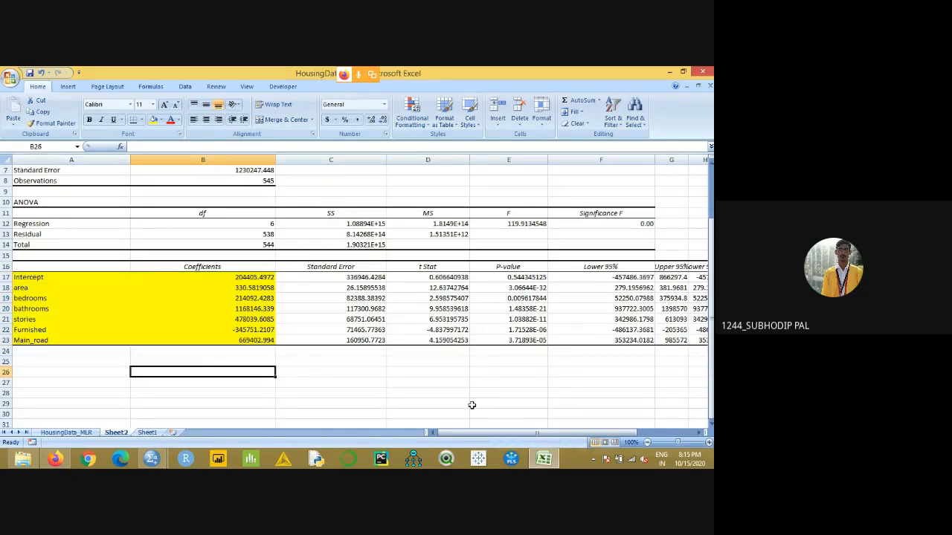
{"action": "type", "text": "y= 204405+"}
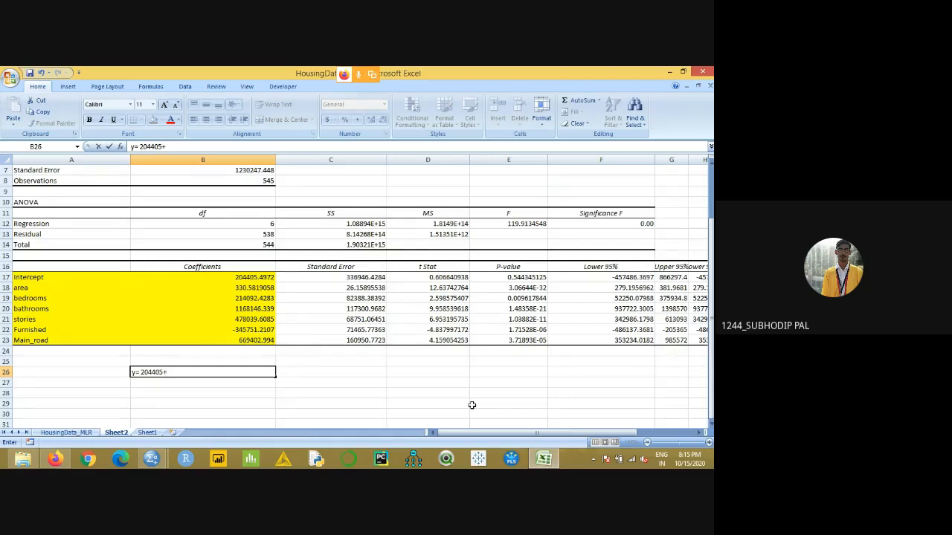
{"action": "type", "text": "330.58*area + 21409"}
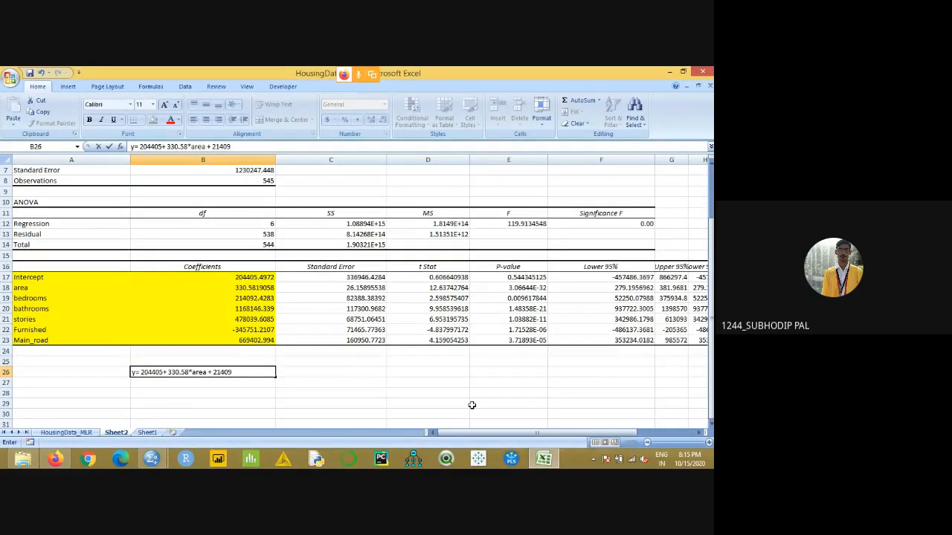
{"action": "type", "text": "2 * bedrooms"}
{"action": "left_click", "coordinate": [382, 404]}
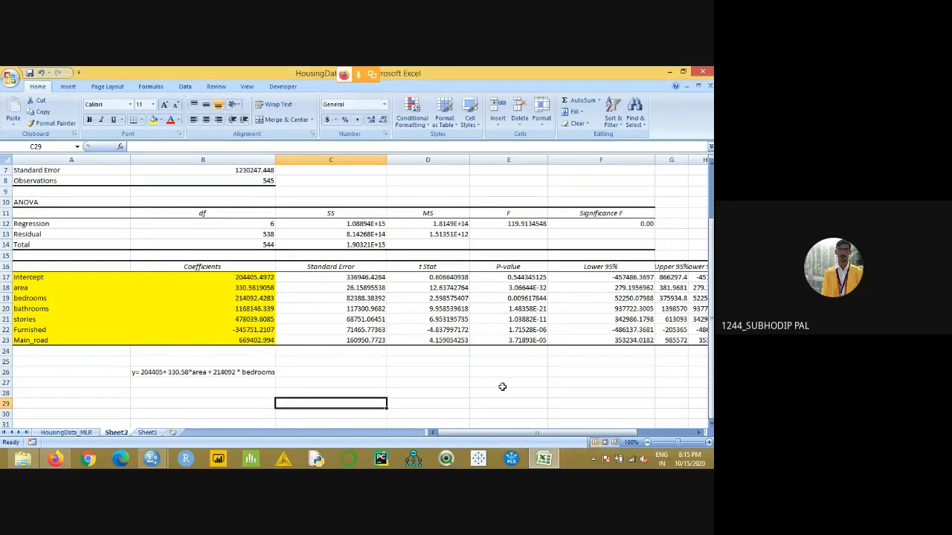
- Extend the regression equation in B26 with the term "+ 1168146 * bathrooms"
{"action": "double_click", "coordinate": [260, 373]}
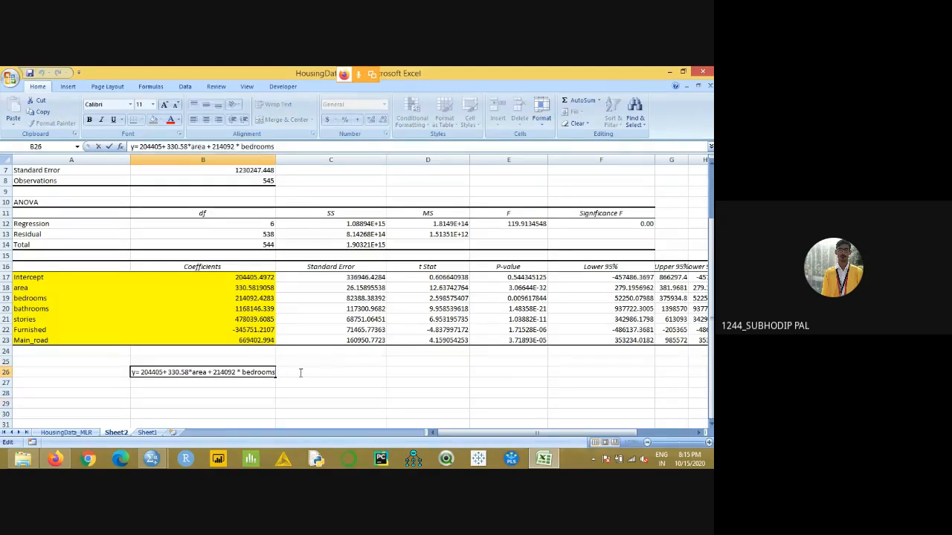
{"action": "type", "text": "+"}
{"action": "type", "text": " 116814"}
{"action": "type", "text": "roo"}
{"action": "left_click", "coordinate": [288, 399]}
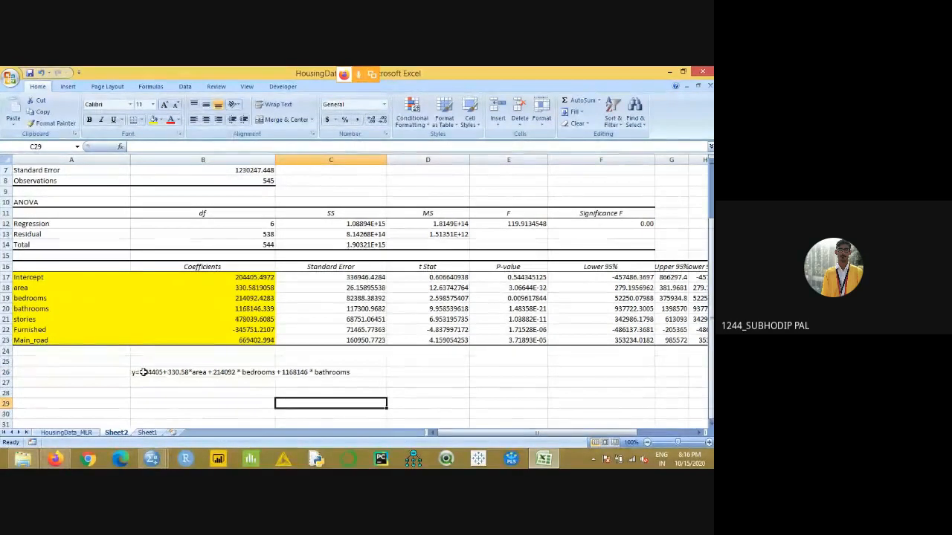
- Highlight the regression equation across B26:C26 in yellow
{"action": "left_click", "coordinate": [166, 374]}
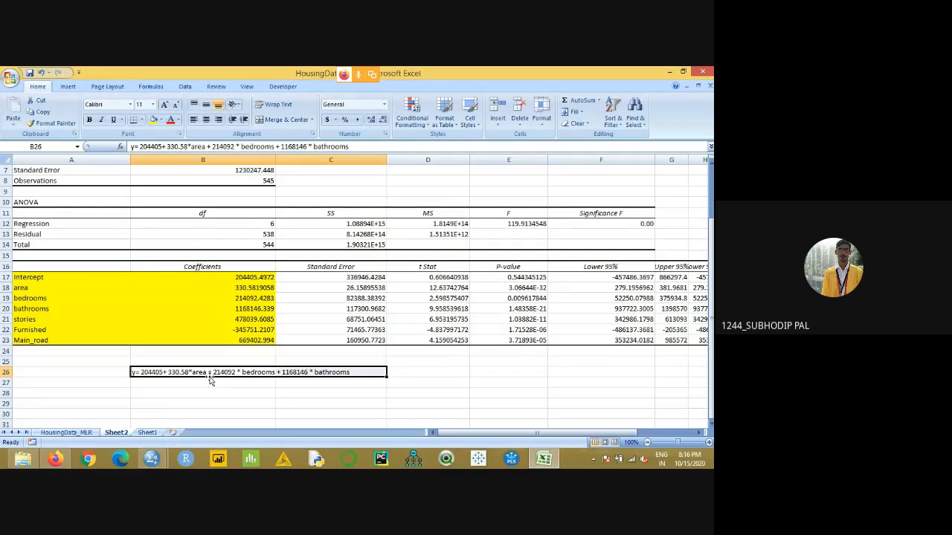
{"action": "left_click", "coordinate": [154, 120]}
{"action": "left_click", "coordinate": [331, 394]}
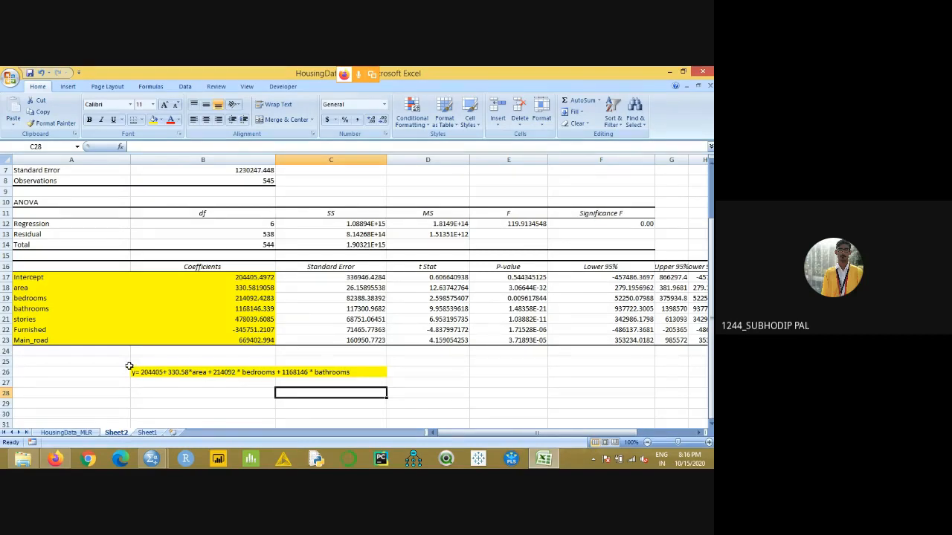
- Look at the HousingData_MLR source sheet, return to Sheet2, and close the workbook without saving the changes
{"action": "left_click", "coordinate": [83, 433]}
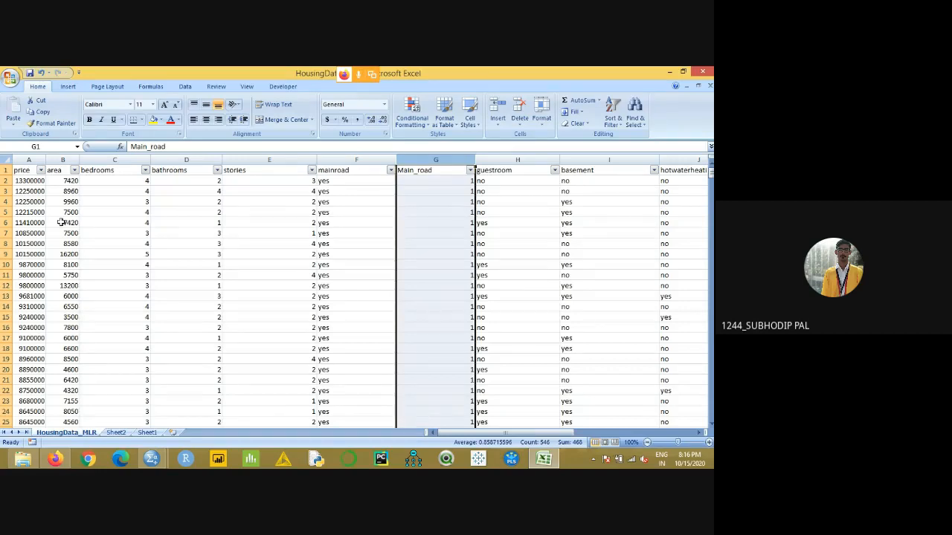
{"action": "left_click", "coordinate": [125, 432]}
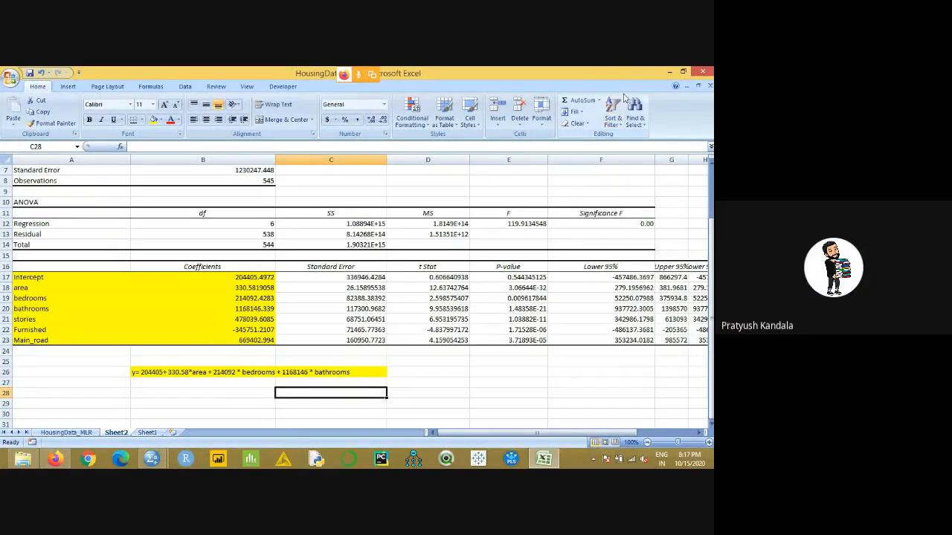
{"action": "left_click", "coordinate": [699, 72]}
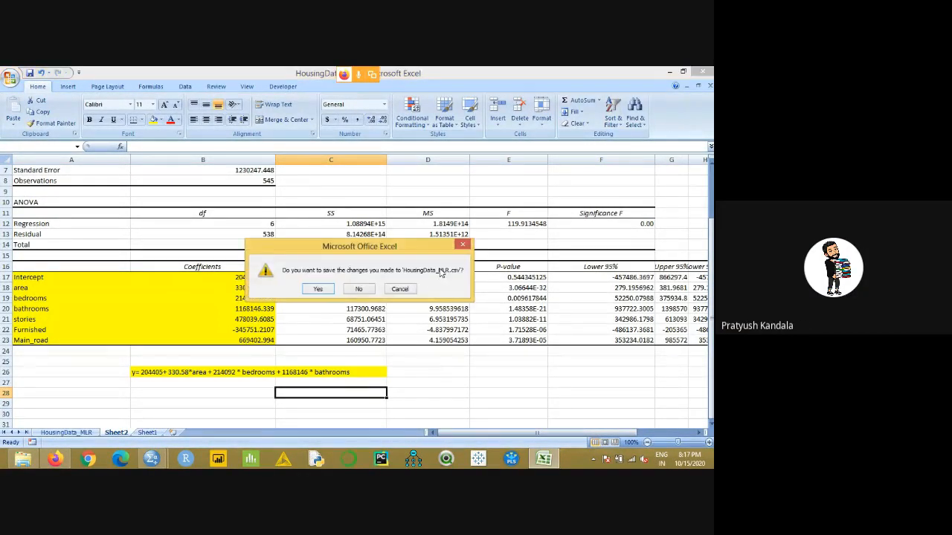
{"action": "left_click", "coordinate": [366, 291]}
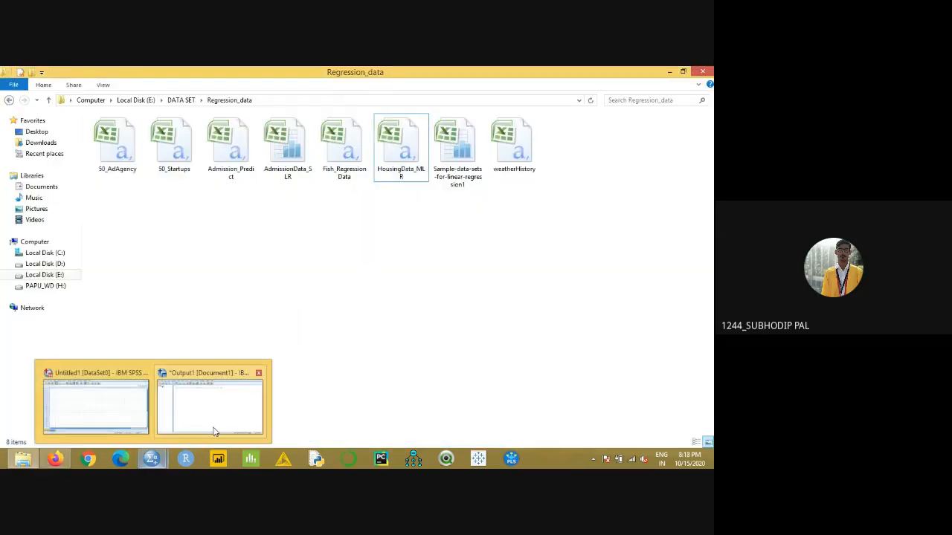
- Open AdmissionData_SLR from the Regression_data folder and switch to the empty SPSS Statistics Data Editor
{"action": "left_click", "coordinate": [128, 414]}
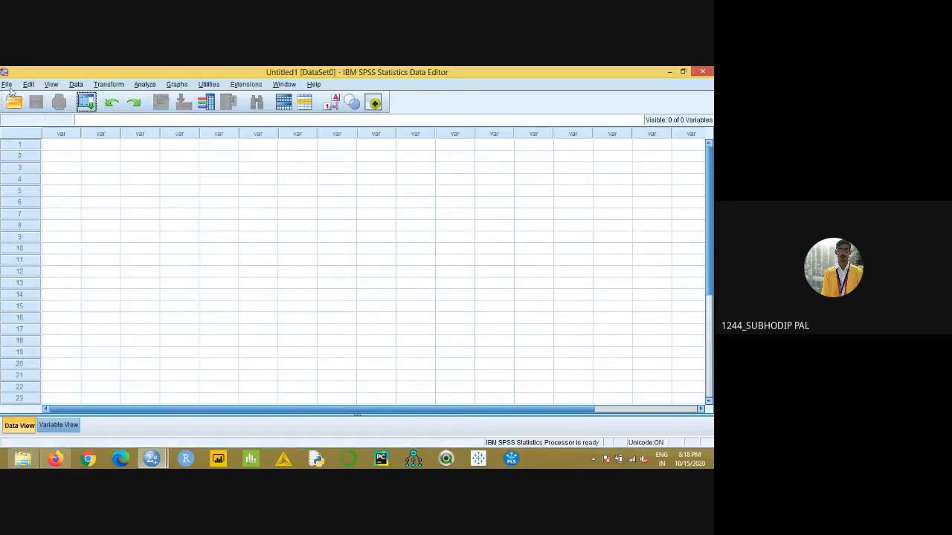
{"action": "left_click", "coordinate": [22, 458]}
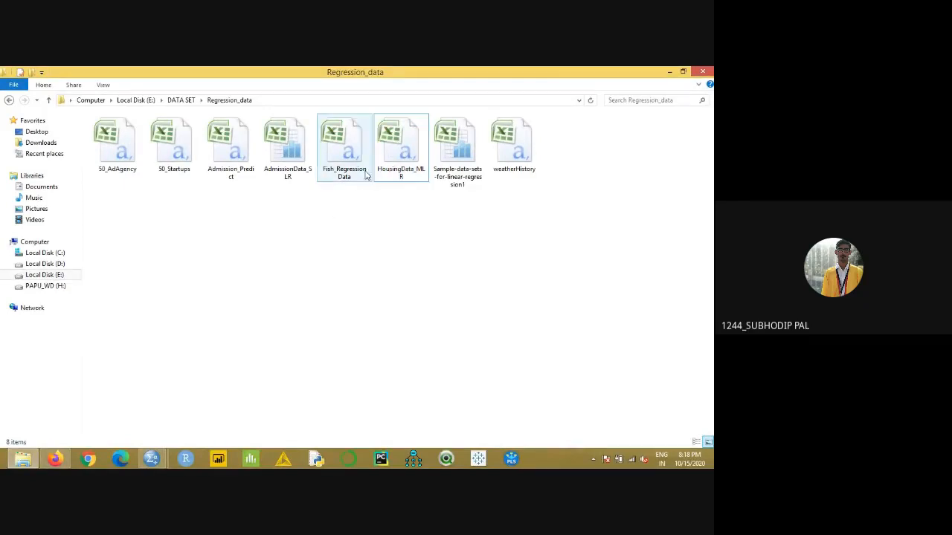
{"action": "double_click", "coordinate": [287, 175]}
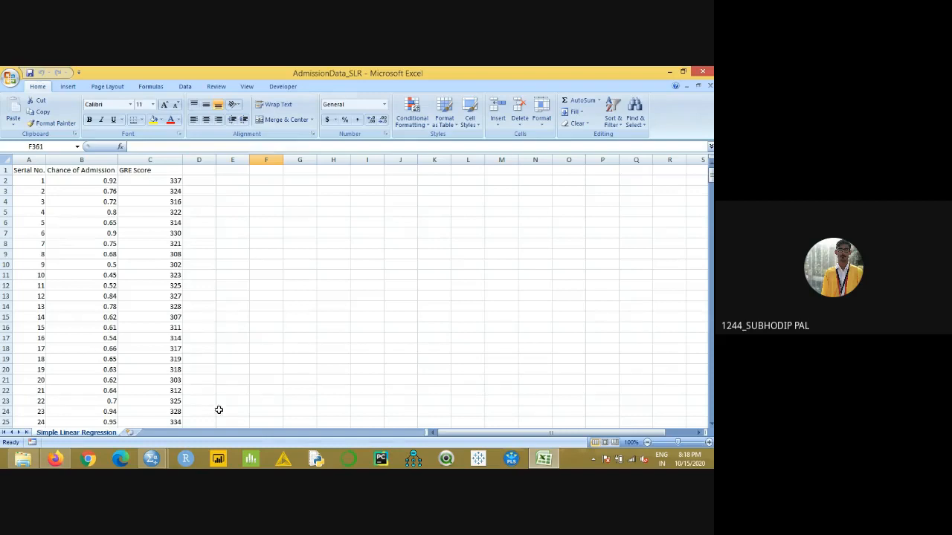
{"action": "mouse_move", "coordinate": [148, 453]}
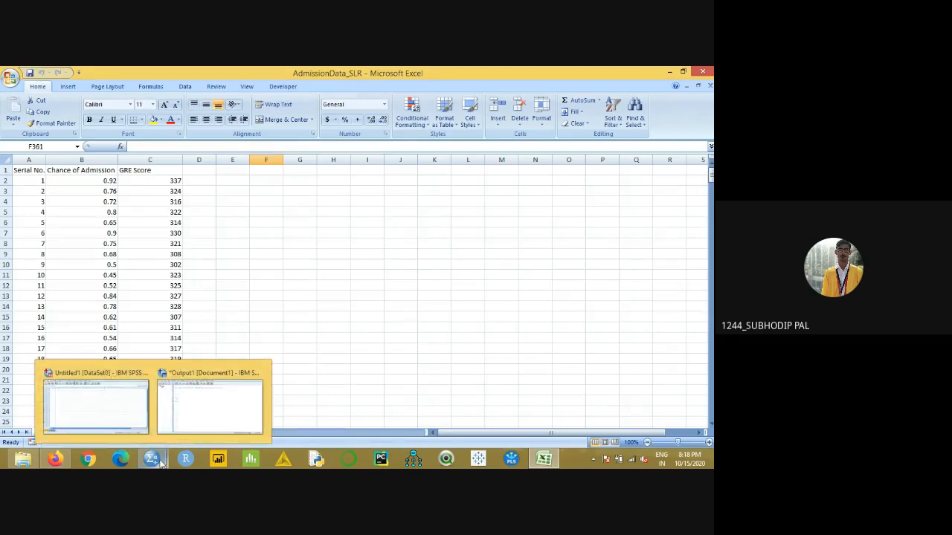
{"action": "left_click", "coordinate": [121, 423]}
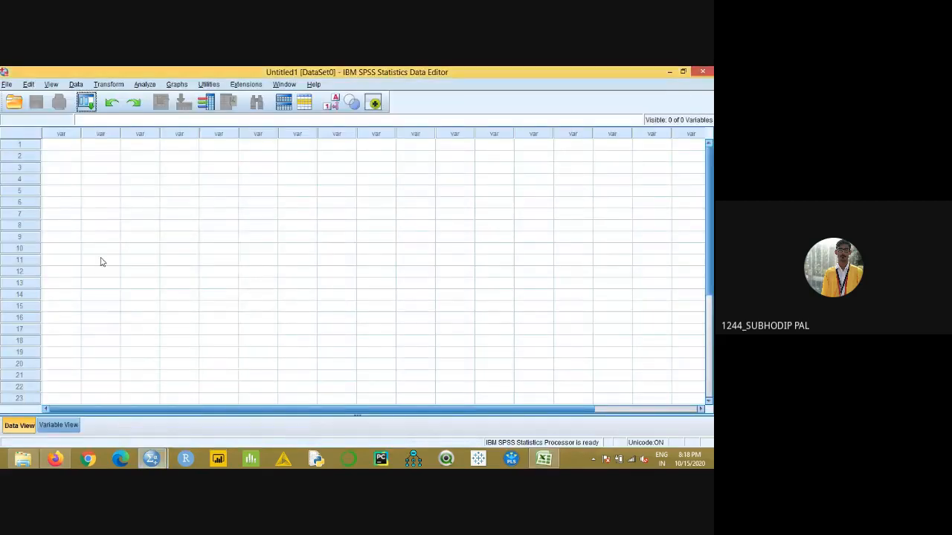
- Select A1:C17 of the admission data in Excel and return to the first cell of the empty SPSS Data Editor
{"action": "left_click", "coordinate": [538, 459]}
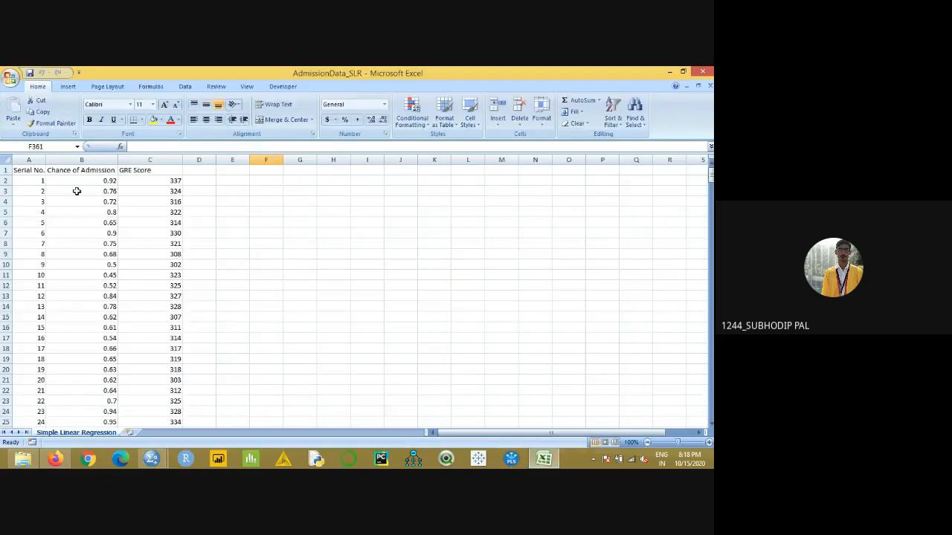
{"action": "left_click_drag", "start_coordinate": [28, 173], "coordinate": [149, 340]}
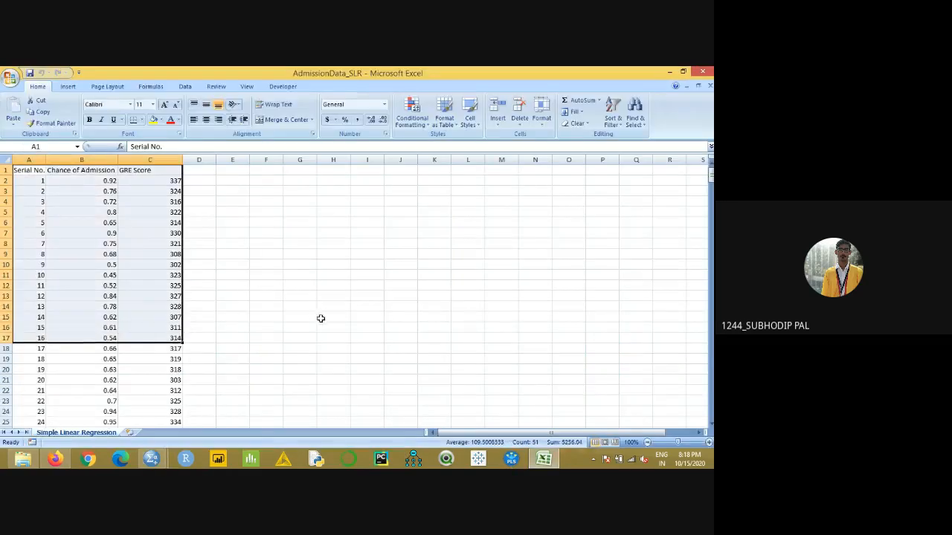
{"action": "mouse_move", "coordinate": [152, 459]}
{"action": "left_click", "coordinate": [141, 427]}
{"action": "left_click", "coordinate": [72, 144]}
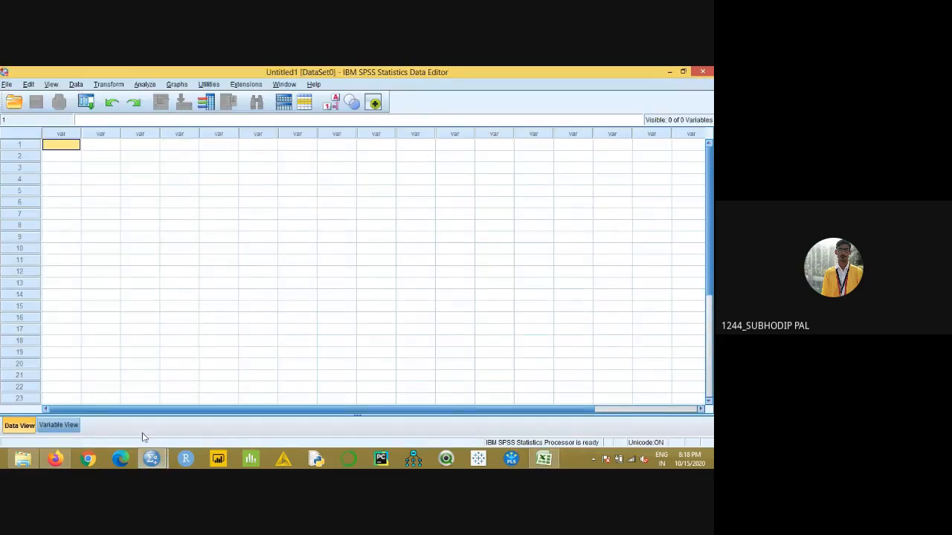
- Examine the empty dataset's Data View and Variable View and the SPSS output viewer, ending in the Data Editor
{"action": "mouse_move", "coordinate": [158, 462]}
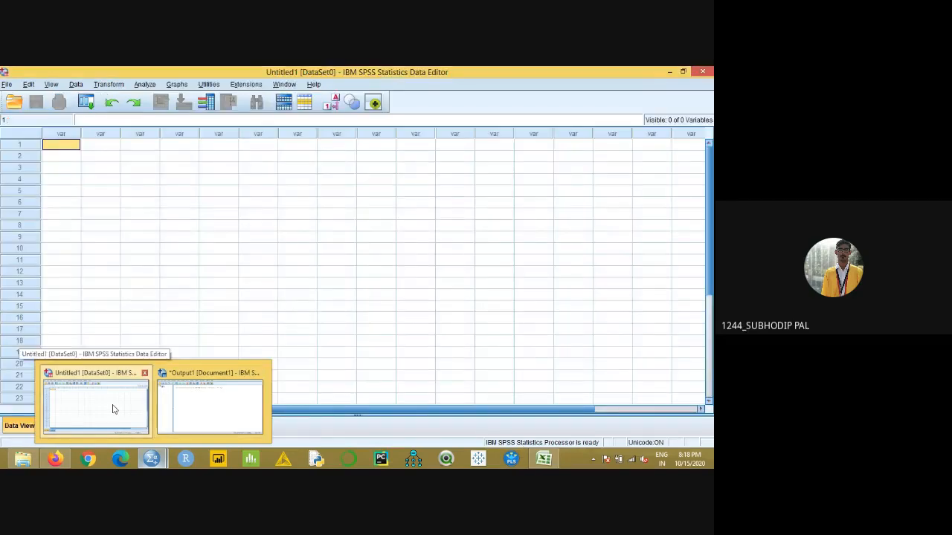
{"action": "left_click", "coordinate": [112, 408]}
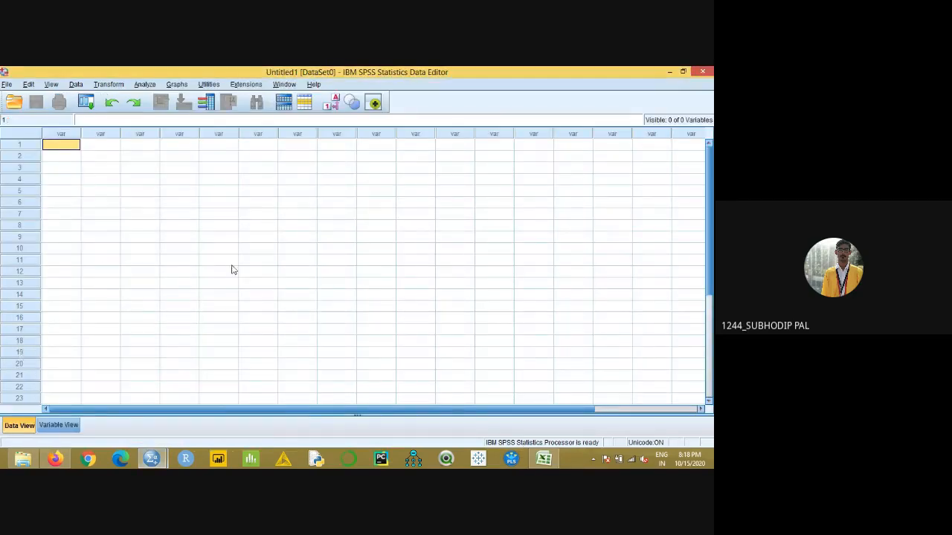
{"action": "left_click", "coordinate": [60, 429]}
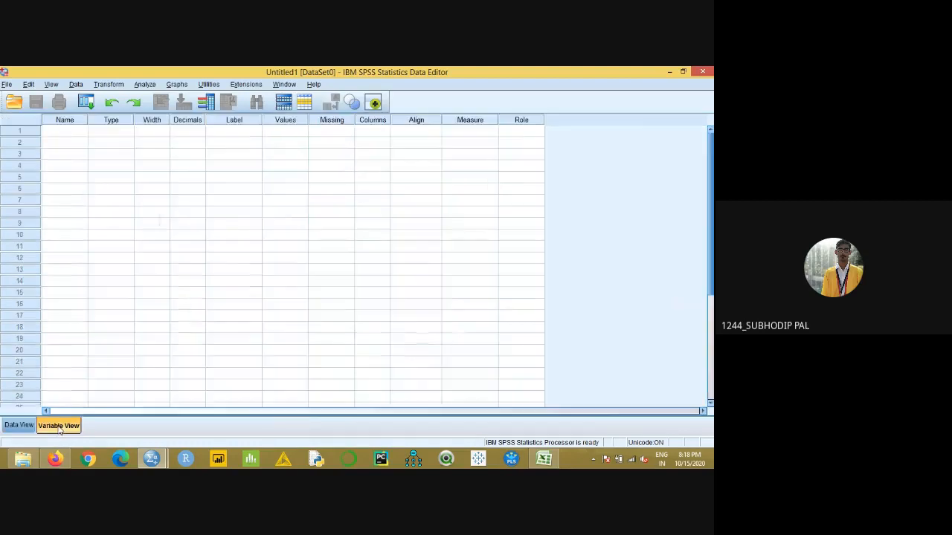
{"action": "left_click", "coordinate": [19, 426]}
{"action": "left_click", "coordinate": [49, 428]}
{"action": "left_click", "coordinate": [19, 425]}
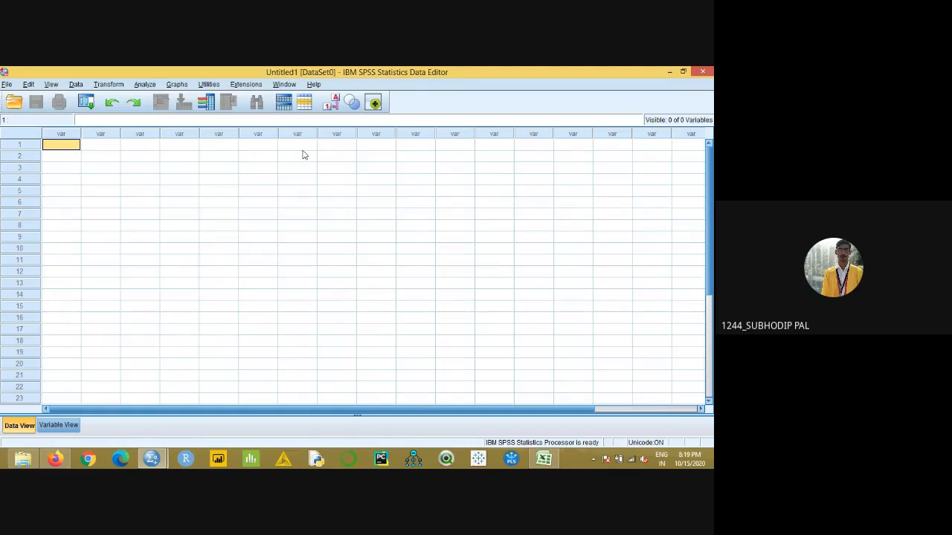
{"action": "left_click", "coordinate": [71, 426]}
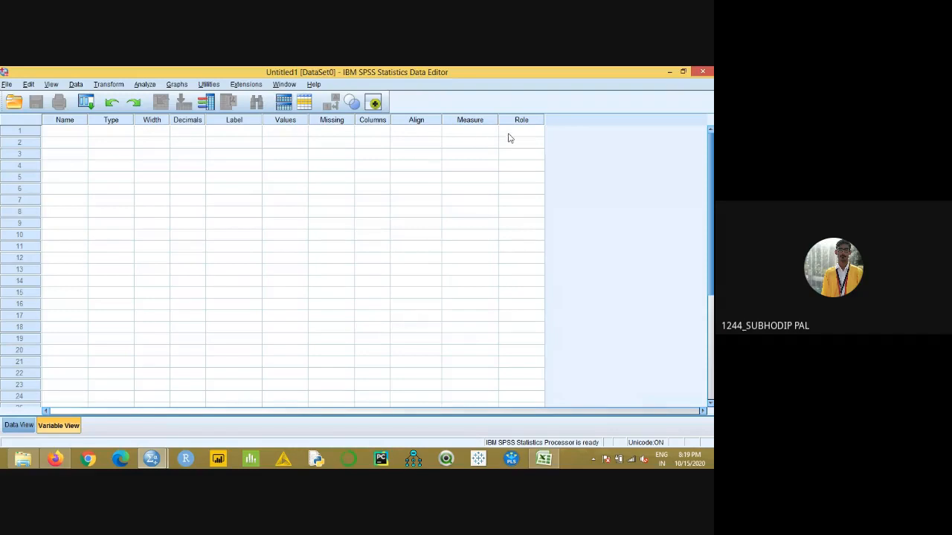
{"action": "left_click", "coordinate": [18, 425]}
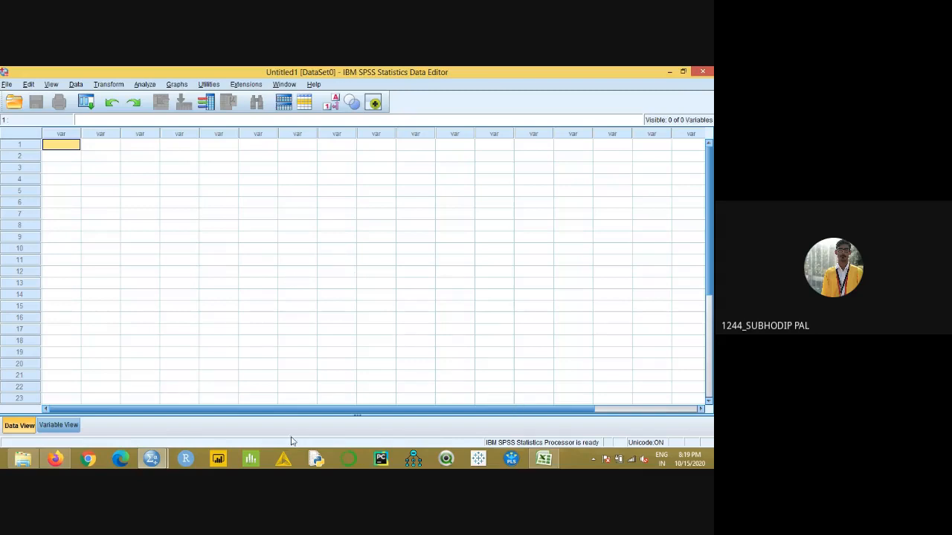
{"action": "left_click", "coordinate": [236, 426]}
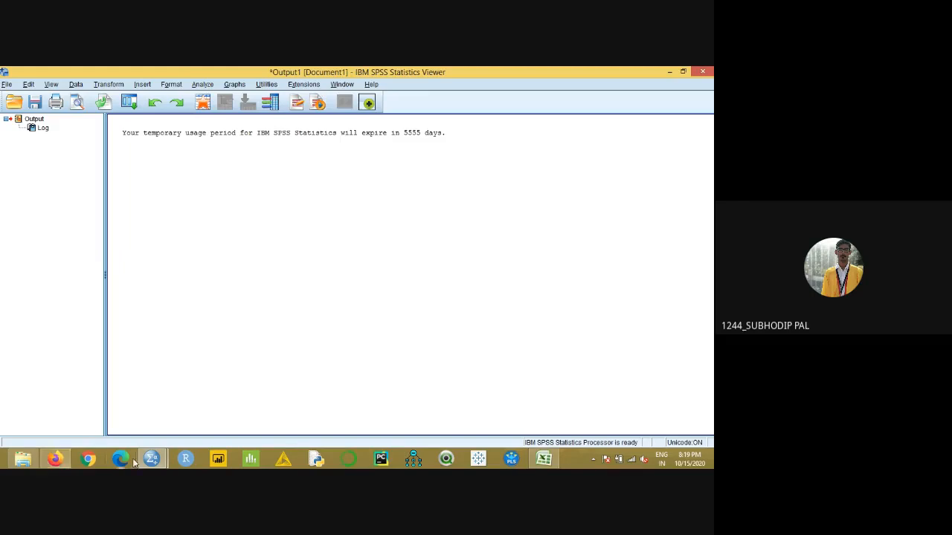
{"action": "mouse_move", "coordinate": [148, 457]}
{"action": "left_click", "coordinate": [104, 424]}
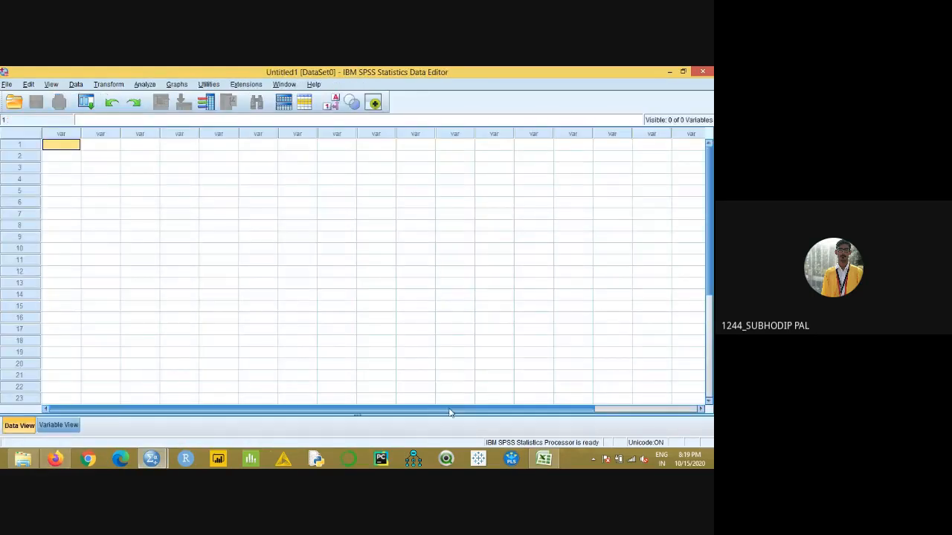
{"action": "left_click", "coordinate": [542, 458]}
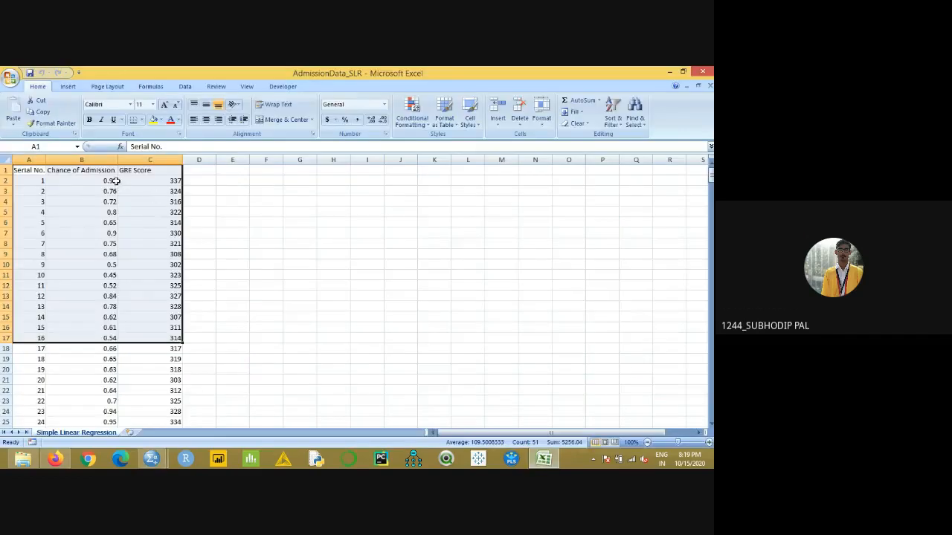
{"action": "left_click", "coordinate": [56, 460]}
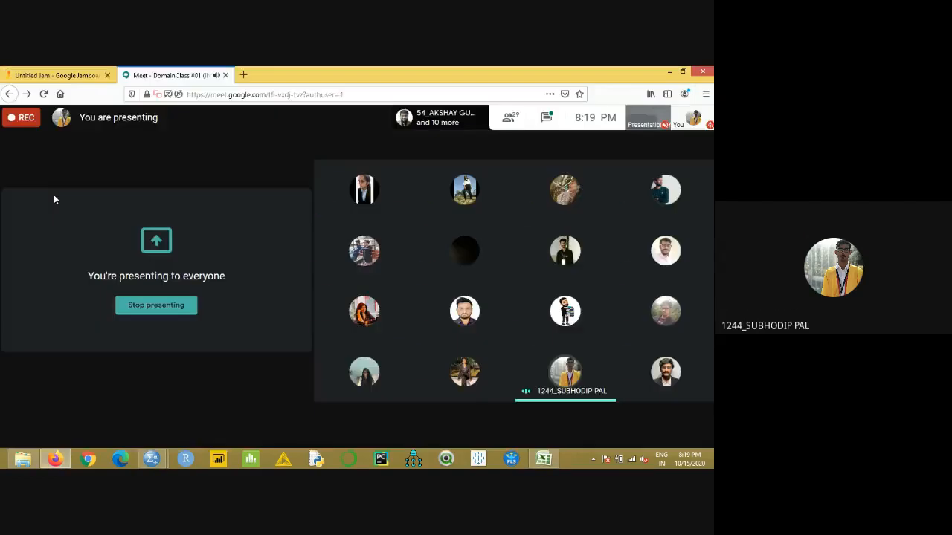
{"action": "left_click", "coordinate": [63, 462]}
{"action": "left_click", "coordinate": [151, 459]}
{"action": "left_click", "coordinate": [111, 418]}
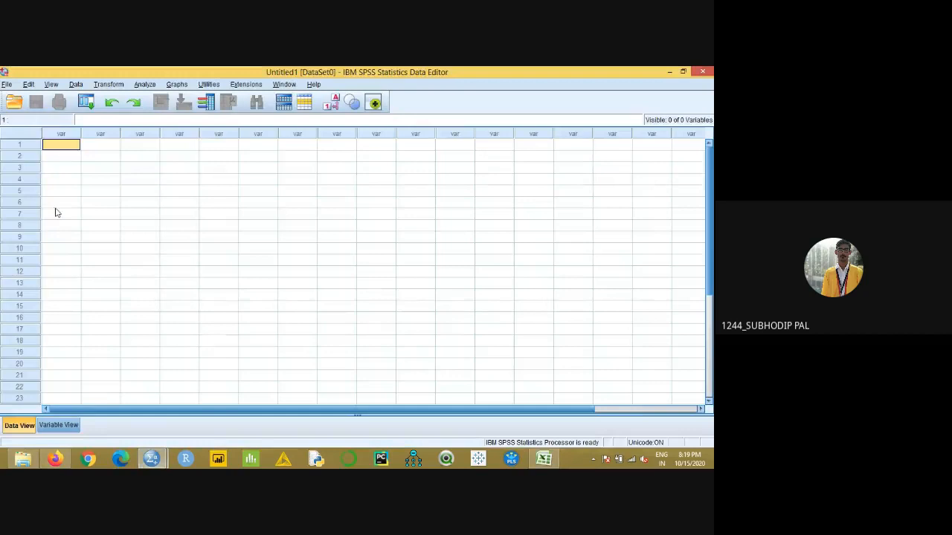
- Copy A1:C21 from the AdmissionData_SLR worksheet in Excel and paste it into the first cell of the SPSS Data Editor
{"action": "left_click", "coordinate": [544, 459]}
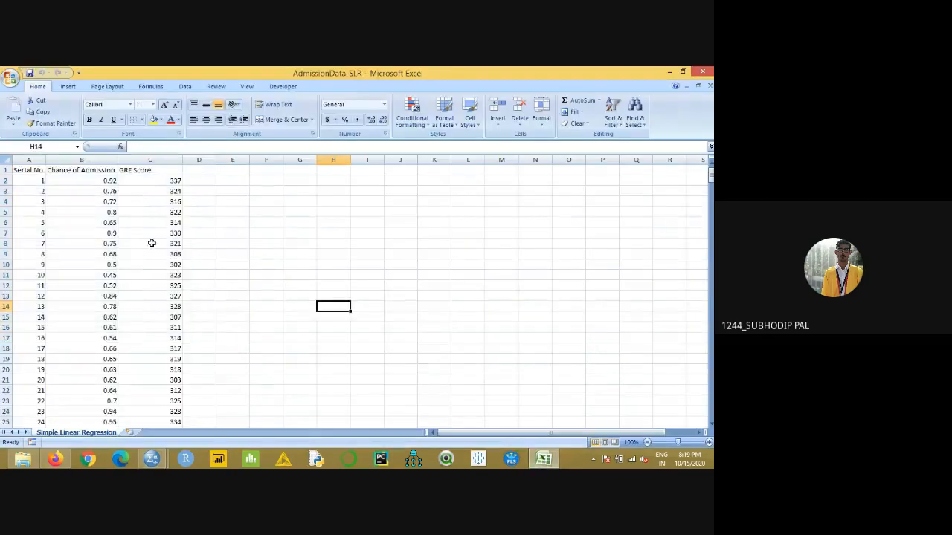
{"action": "left_click_drag", "start_coordinate": [19, 171], "coordinate": [178, 375]}
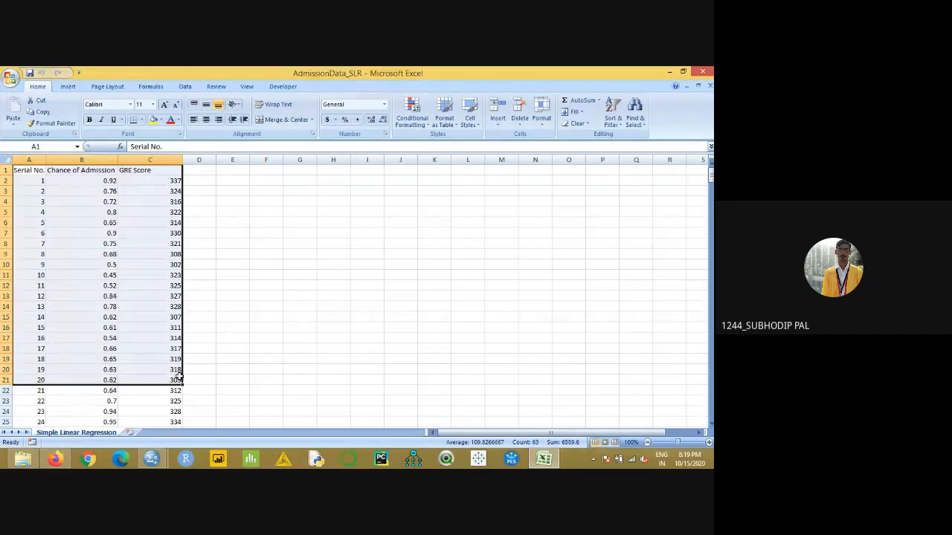
{"action": "key", "text": "ctrl+c"}
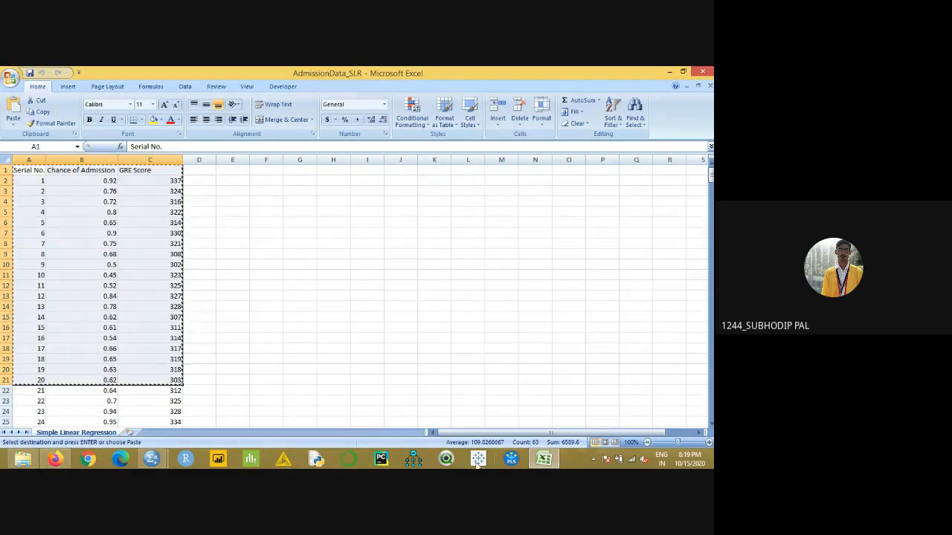
{"action": "mouse_move", "coordinate": [150, 459]}
{"action": "left_click", "coordinate": [128, 399]}
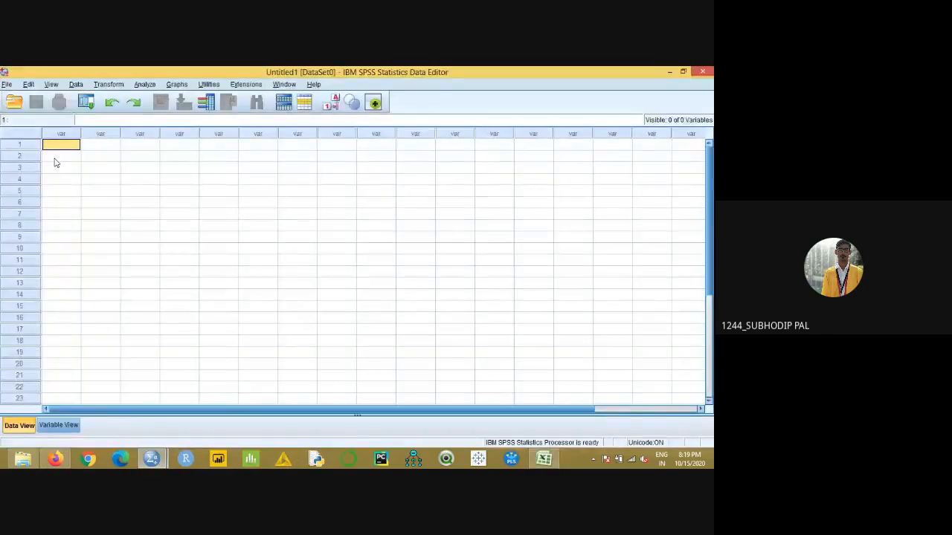
{"action": "key", "text": "ctrl+v"}
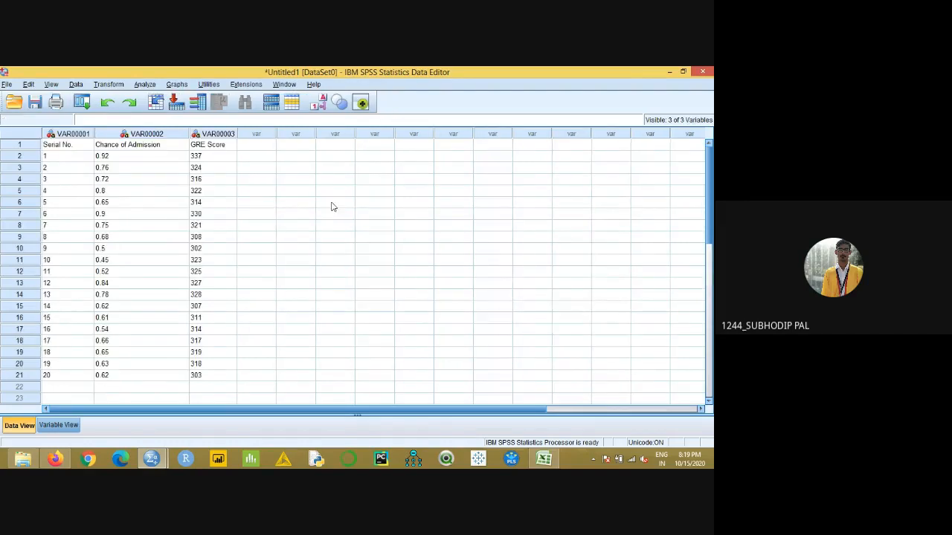
- Compare the header row pasted as the first SPSS case with the header row A1:C1 in the Excel worksheet
{"action": "left_click", "coordinate": [333, 203]}
{"action": "left_click_drag", "start_coordinate": [89, 147], "coordinate": [209, 149]}
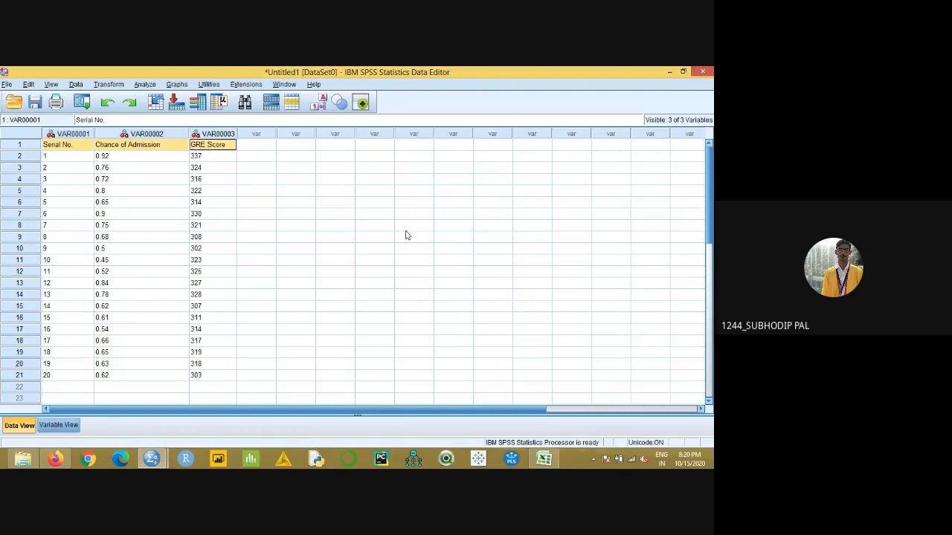
{"action": "left_click", "coordinate": [273, 214]}
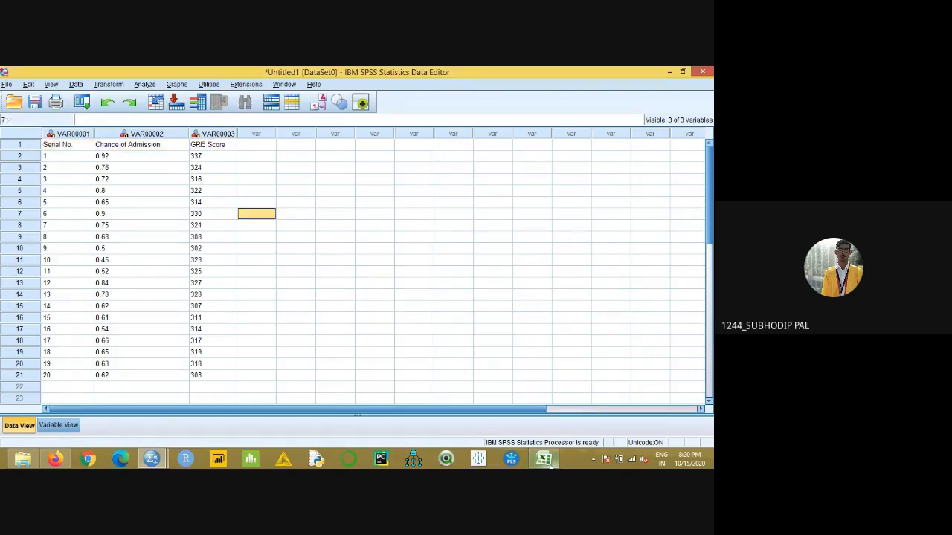
{"action": "left_click", "coordinate": [548, 462]}
{"action": "key", "text": "Escape"}
{"action": "left_click", "coordinate": [262, 223]}
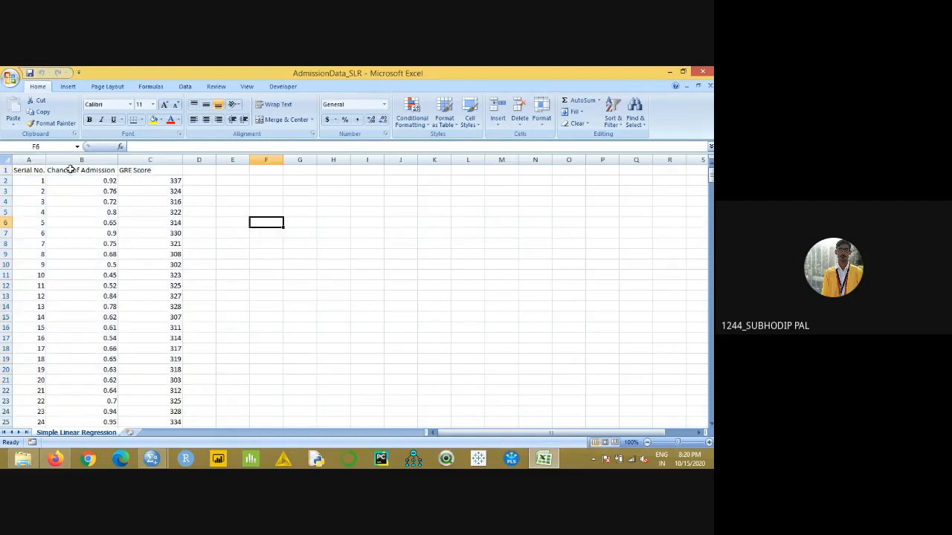
{"action": "left_click_drag", "start_coordinate": [32, 170], "coordinate": [159, 177]}
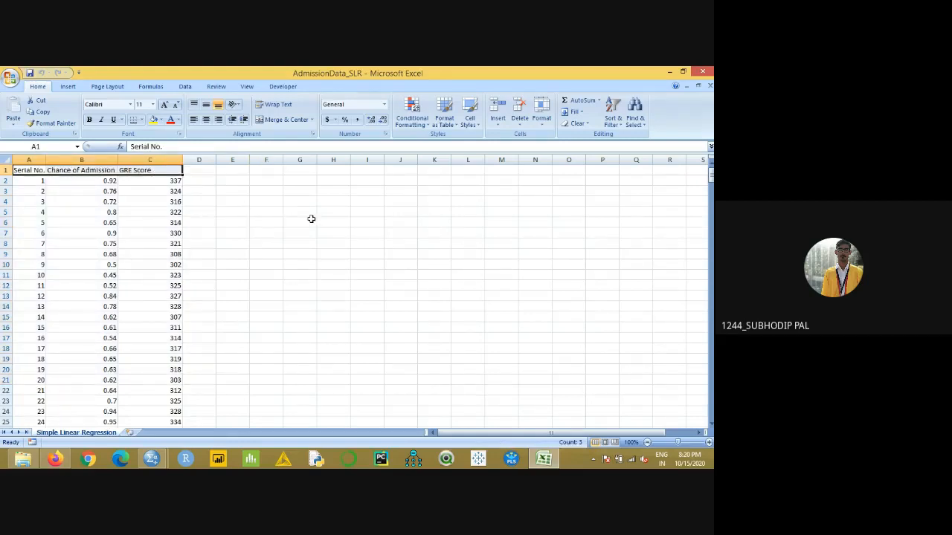
- Inspect the pasted variables' definitions in SPSS and remove all the pasted data from the dataset
{"action": "key", "text": "alt+Tab"}
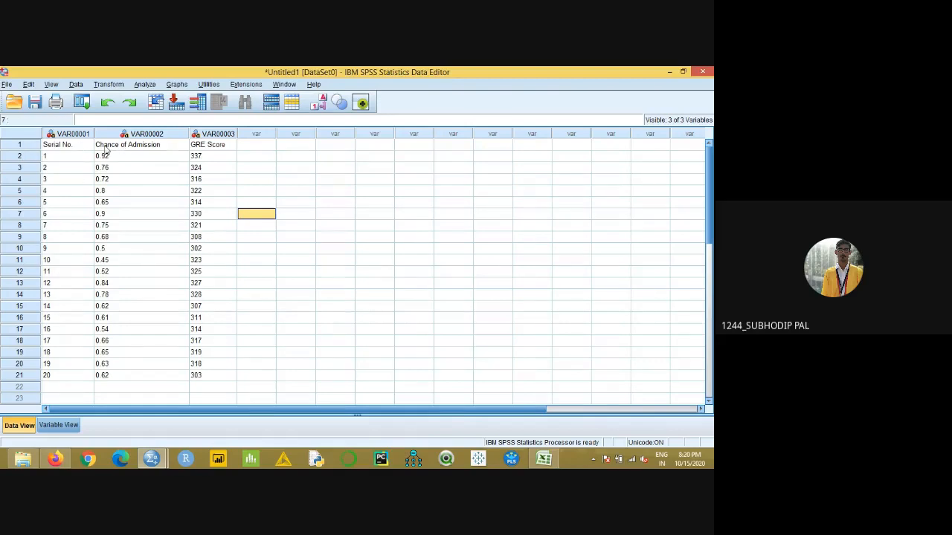
{"action": "left_click", "coordinate": [58, 425]}
{"action": "left_click", "coordinate": [67, 132]}
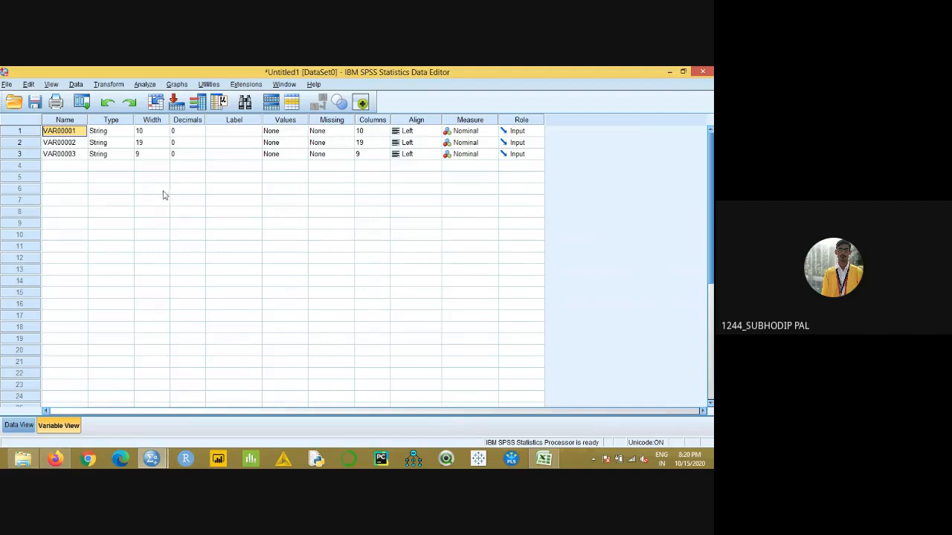
{"action": "left_click", "coordinate": [20, 425]}
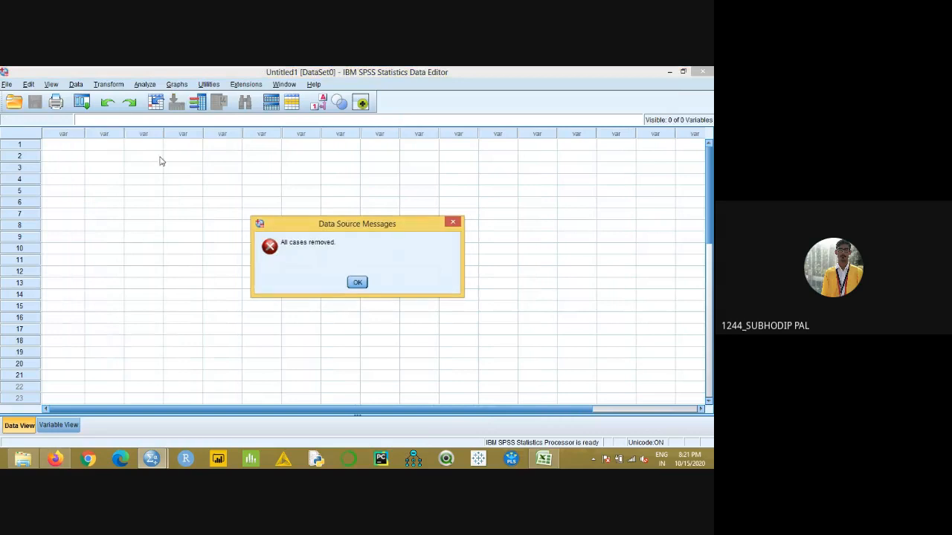
{"action": "left_click", "coordinate": [359, 282]}
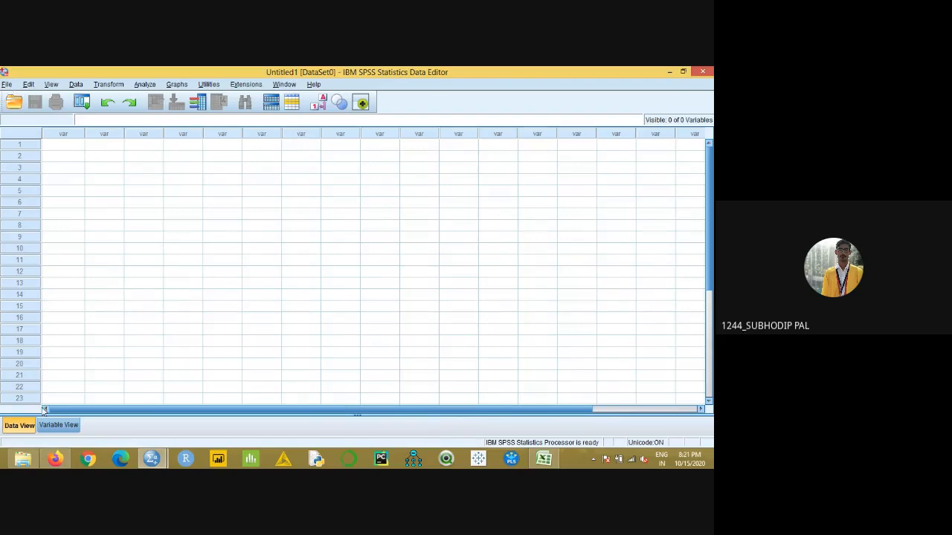
- Locate the AdmissionData_SLR workbook in the Regression_data folder and return to the SPSS Data Editor
{"action": "left_click", "coordinate": [22, 459]}
{"action": "left_click", "coordinate": [304, 179]}
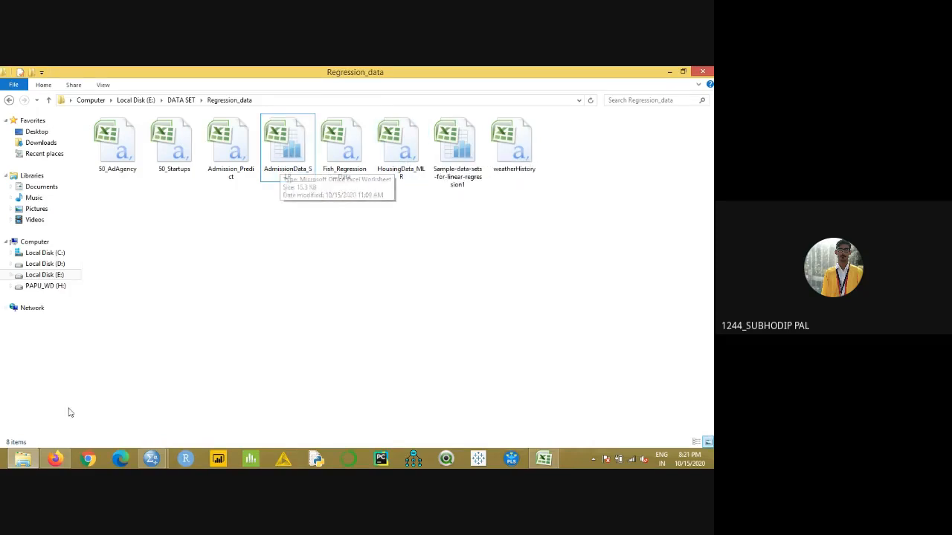
{"action": "left_click", "coordinate": [151, 459]}
{"action": "left_click", "coordinate": [126, 422]}
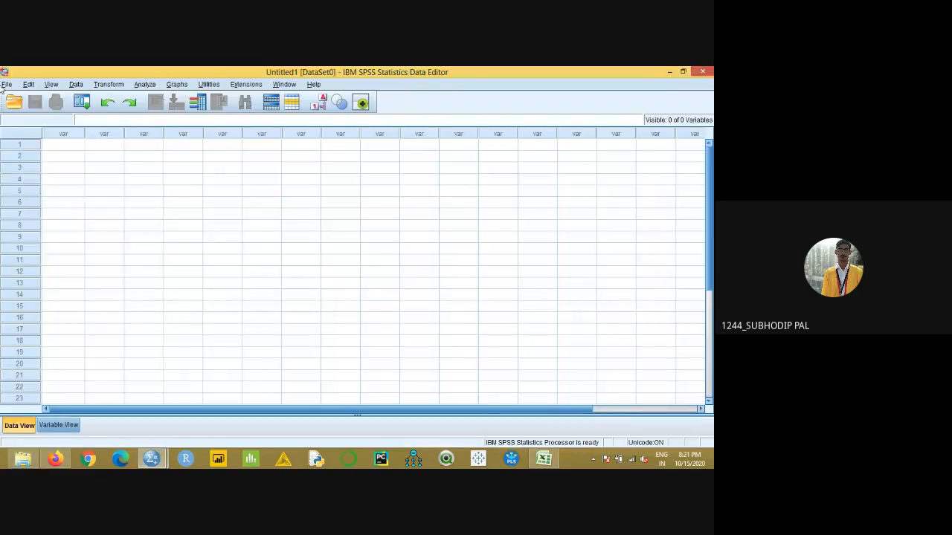
- Import the Simple Linear Regression worksheet of AdmissionData_SLR.xlsx from the Regression_data folder, reading variable names from the first row
{"action": "left_click", "coordinate": [6, 84]}
{"action": "mouse_move", "coordinate": [46, 128]}
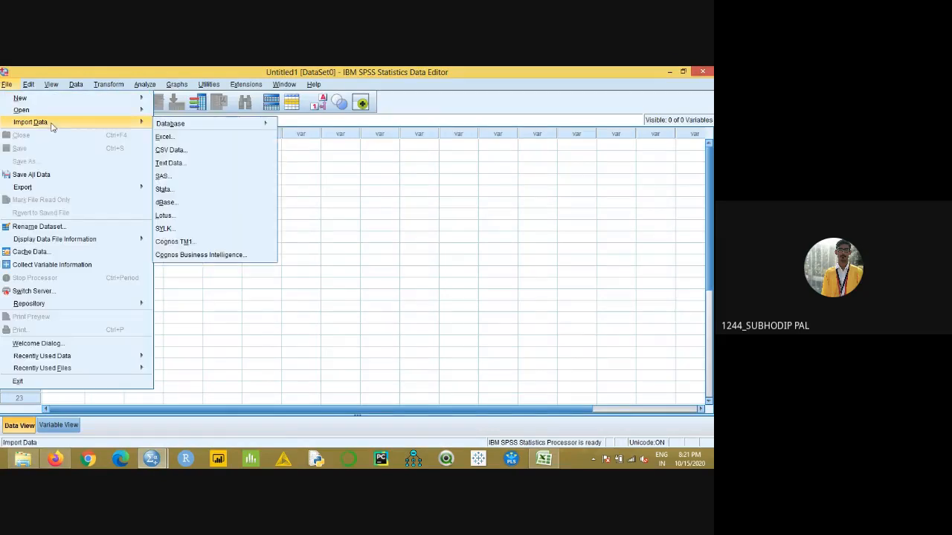
{"action": "left_click", "coordinate": [170, 140]}
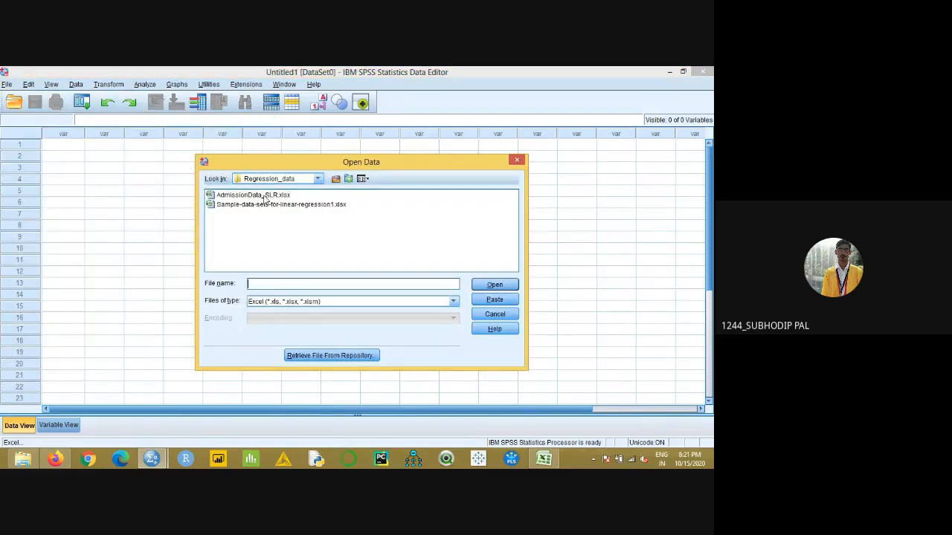
{"action": "left_click", "coordinate": [318, 179]}
{"action": "left_click", "coordinate": [319, 179]}
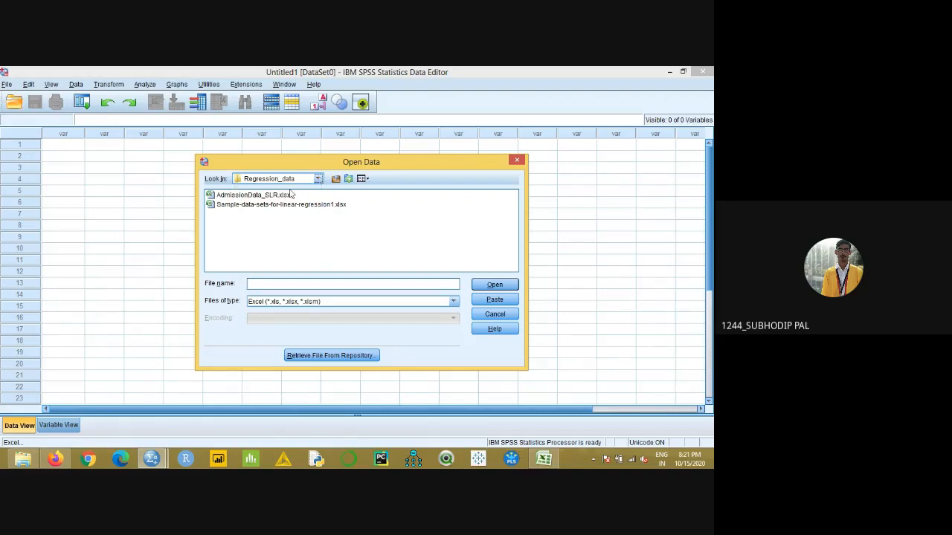
{"action": "left_click", "coordinate": [271, 195]}
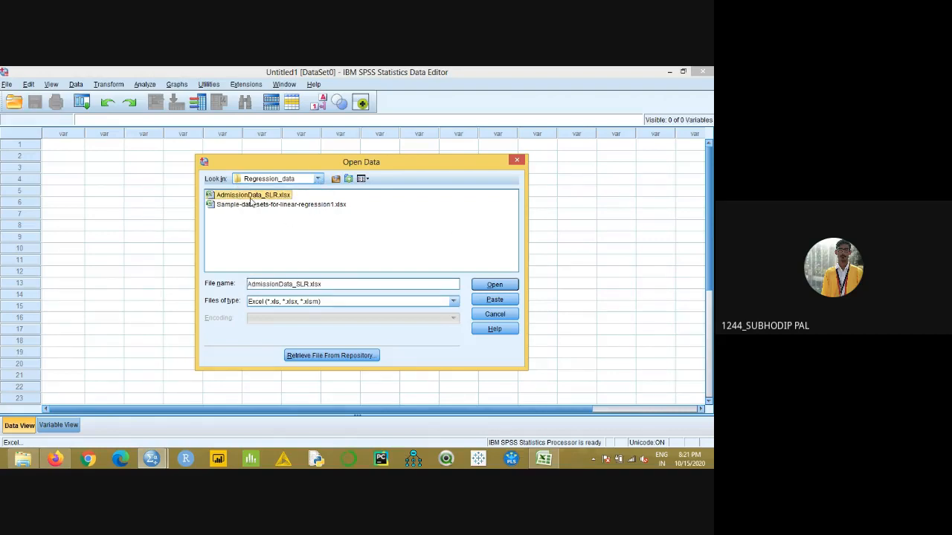
{"action": "left_click", "coordinate": [495, 284]}
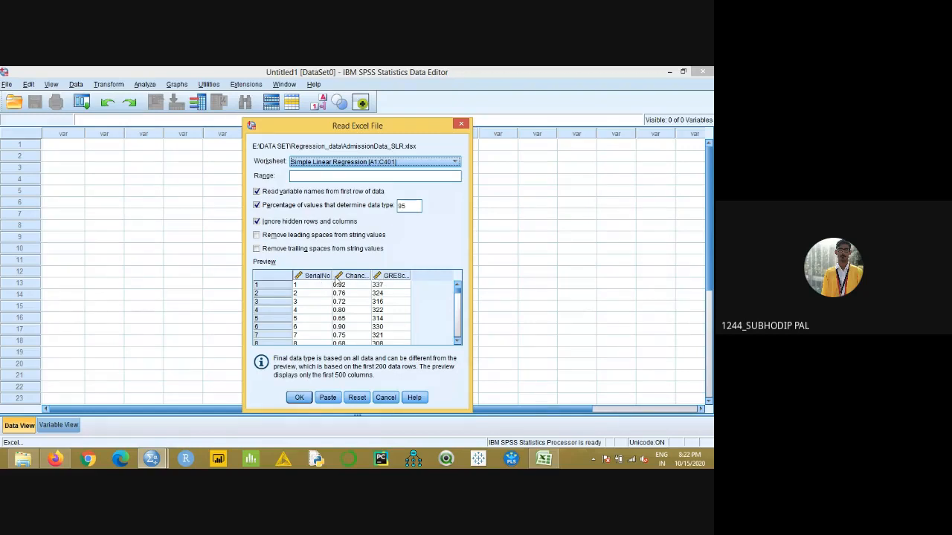
{"action": "scroll", "coordinate": [394, 290], "scroll_direction": "down", "scroll_amount": 2}
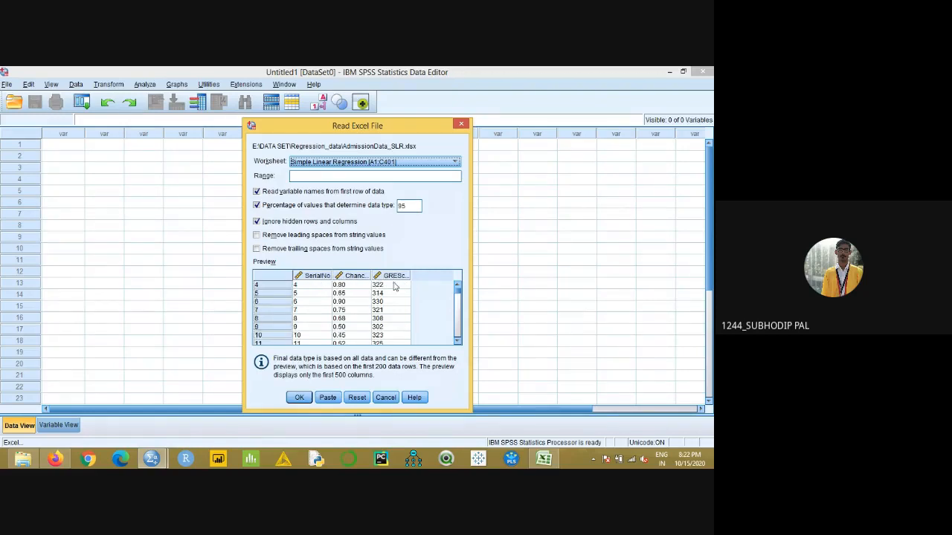
{"action": "left_click", "coordinate": [299, 397]}
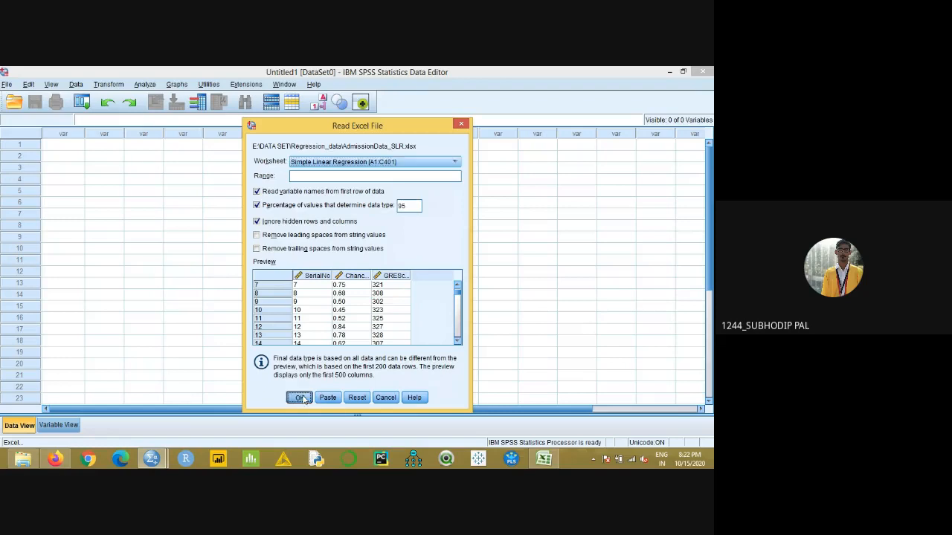
- Review the imported variables' definitions and compare them with the data values, checking the decimals of ChanceofAdmission
{"action": "left_click", "coordinate": [153, 458]}
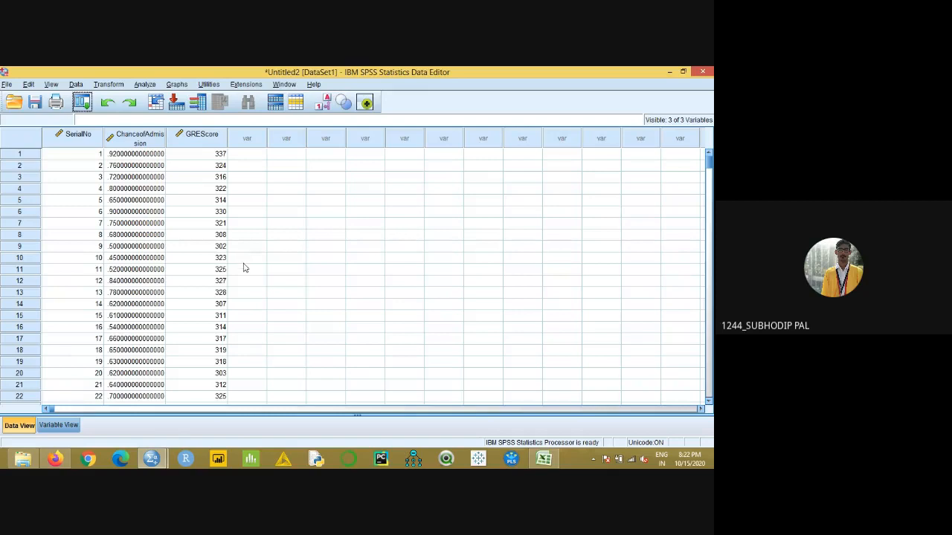
{"action": "left_click", "coordinate": [550, 462]}
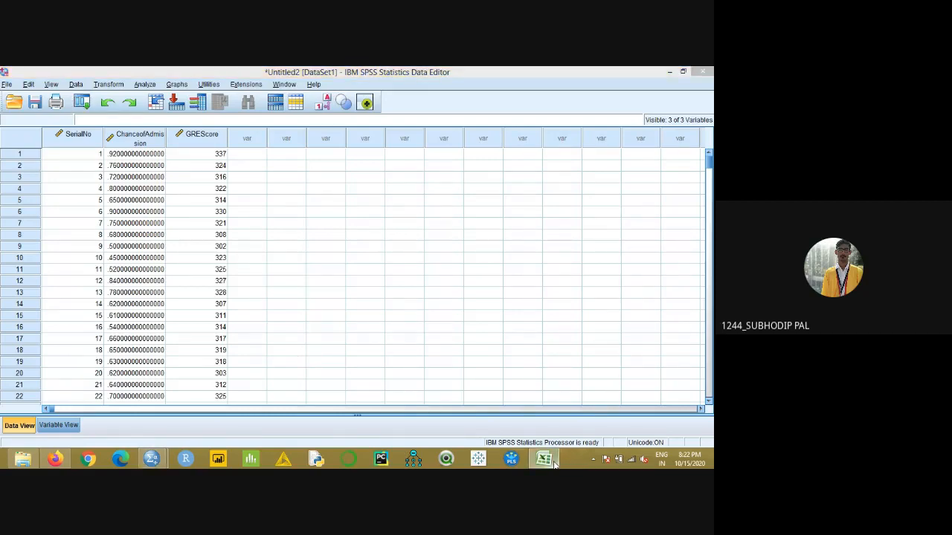
{"action": "left_click", "coordinate": [59, 423]}
{"action": "left_click", "coordinate": [58, 423]}
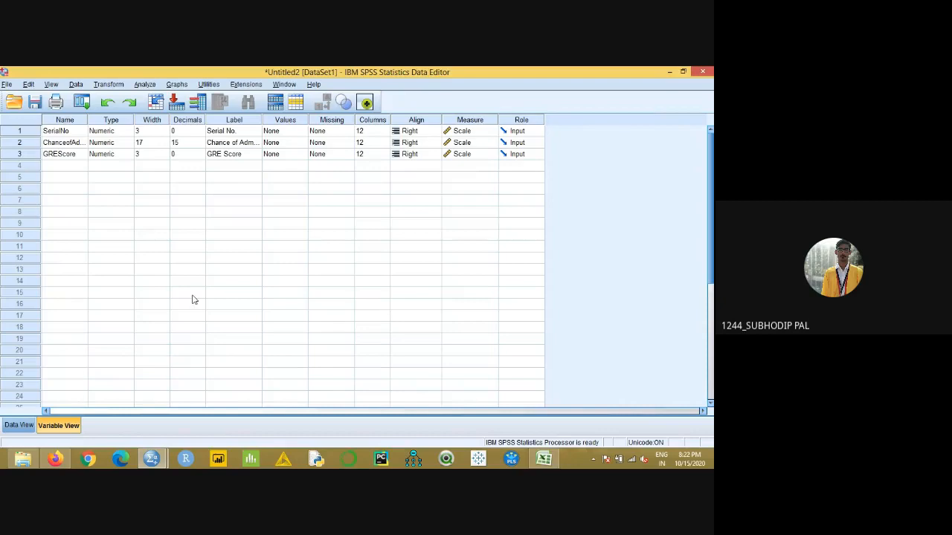
{"action": "left_click", "coordinate": [19, 425]}
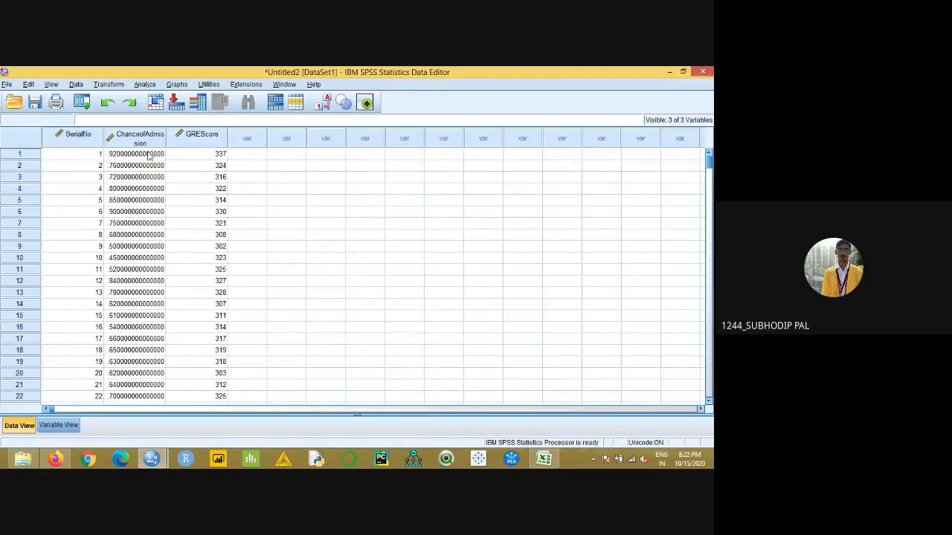
{"action": "left_click", "coordinate": [58, 425]}
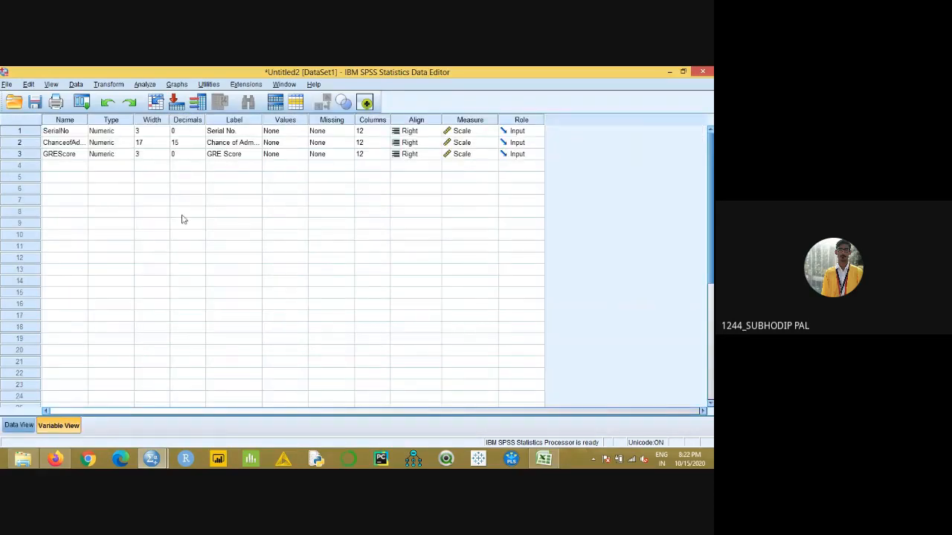
{"action": "left_click", "coordinate": [27, 426]}
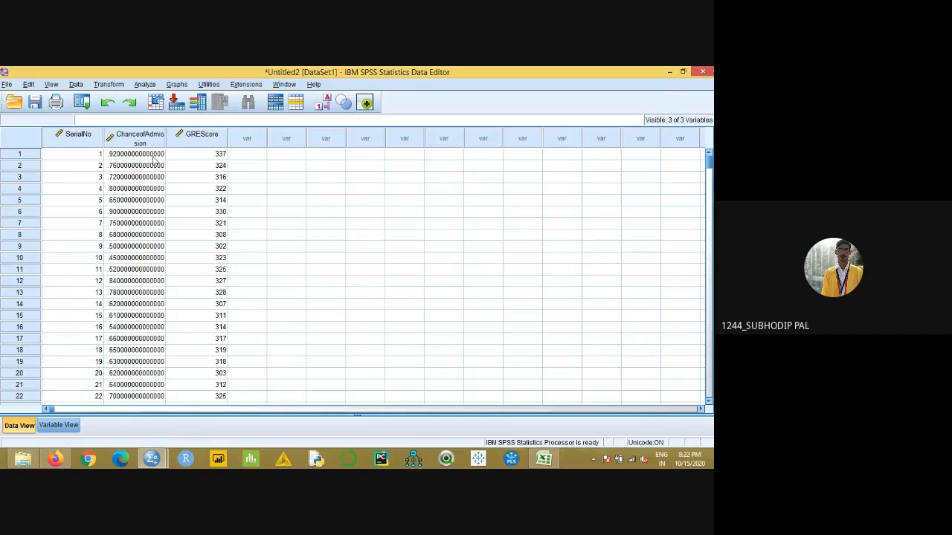
{"action": "left_click", "coordinate": [52, 429]}
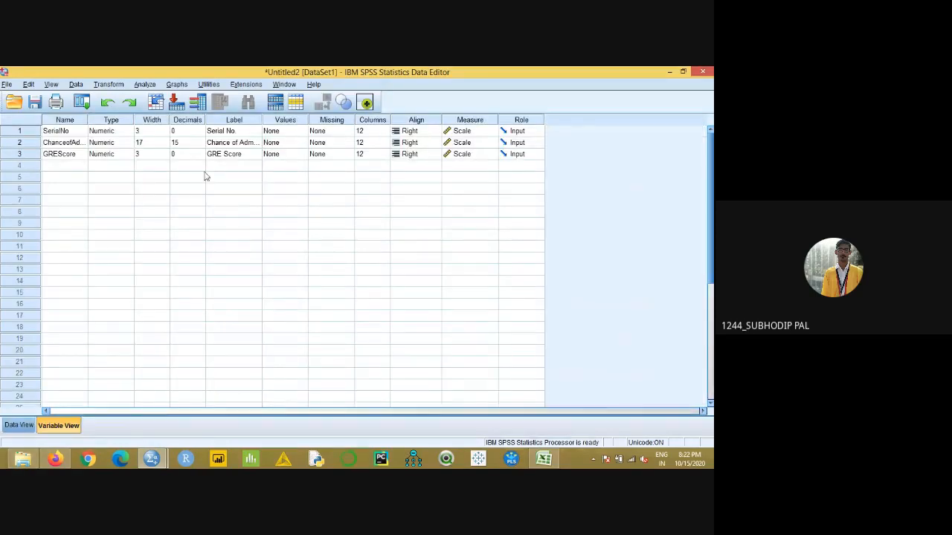
- Check how many decimals the Chance of Admission values use in the AdmissionData_SLR Excel worksheet
{"action": "left_click", "coordinate": [197, 145]}
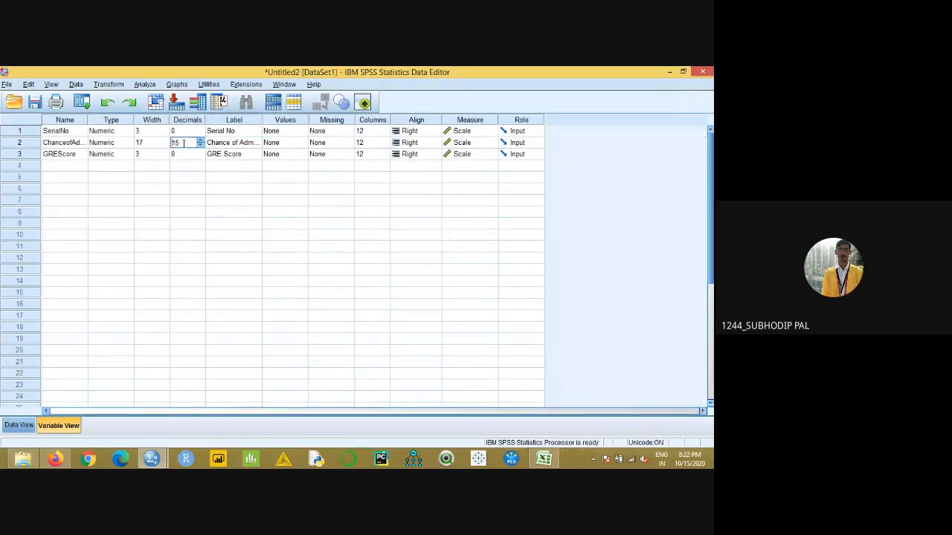
{"action": "left_click", "coordinate": [543, 459]}
{"action": "scroll", "coordinate": [109, 291], "scroll_direction": "down", "scroll_amount": 16}
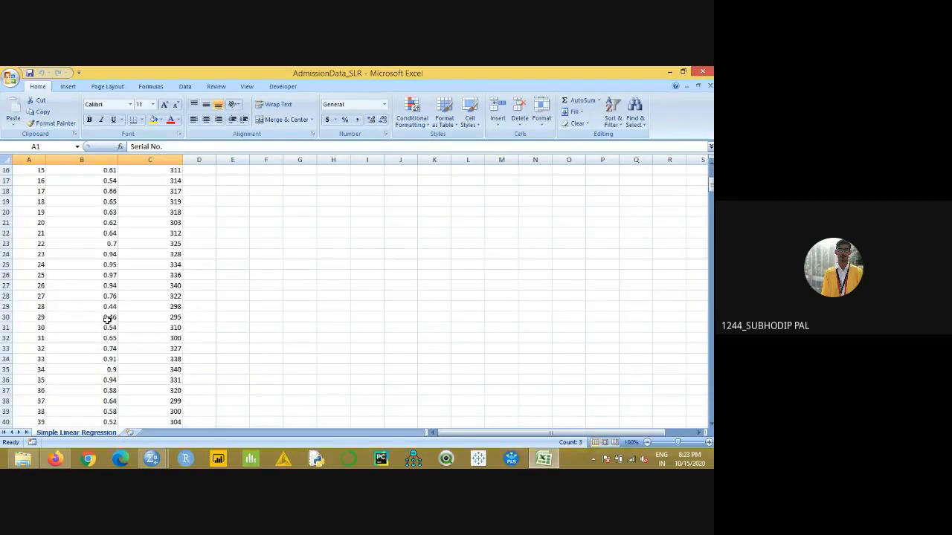
{"action": "scroll", "coordinate": [109, 381], "scroll_direction": "down", "scroll_amount": 13}
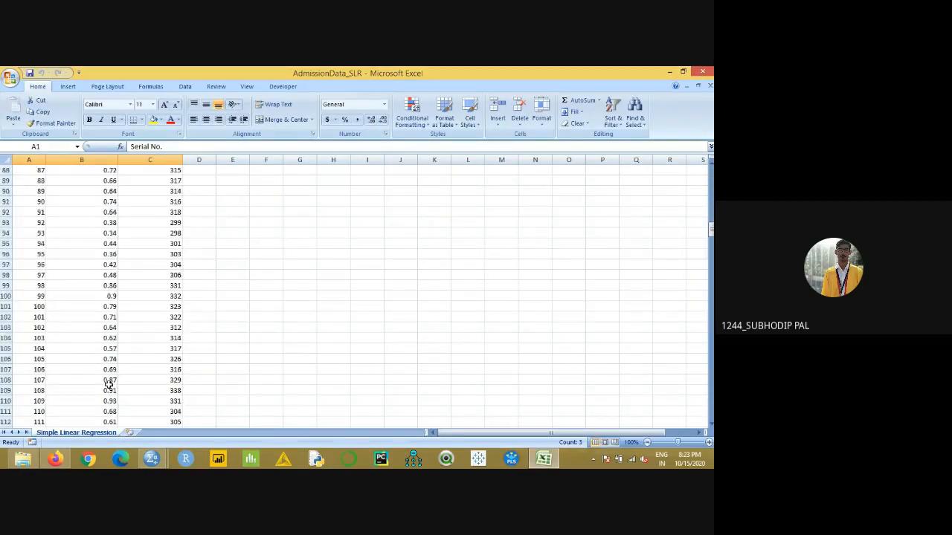
{"action": "scroll", "coordinate": [108, 384], "scroll_direction": "down", "scroll_amount": 20}
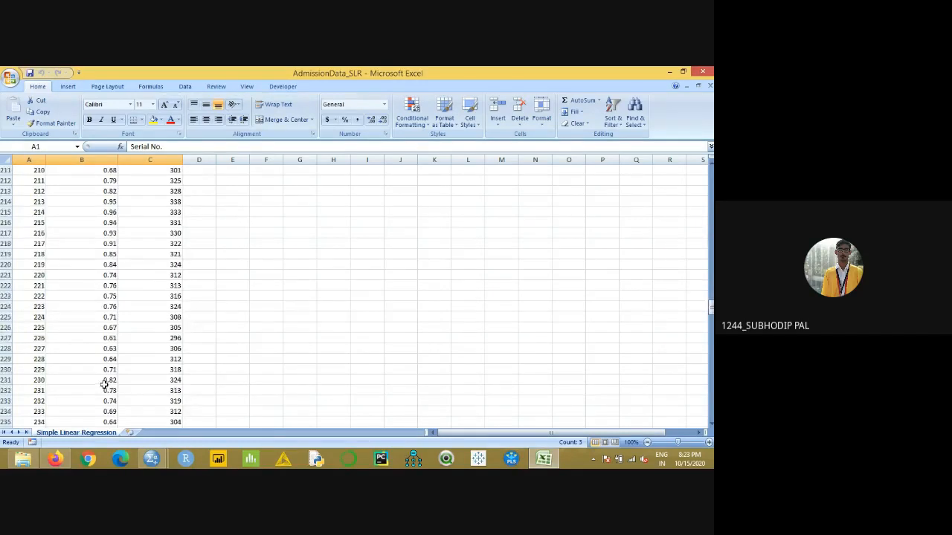
- Set the decimals of ChanceofAdmission to 2 in the SPSS Data Editor and view the data values
{"action": "mouse_move", "coordinate": [152, 461]}
{"action": "left_click", "coordinate": [96, 406]}
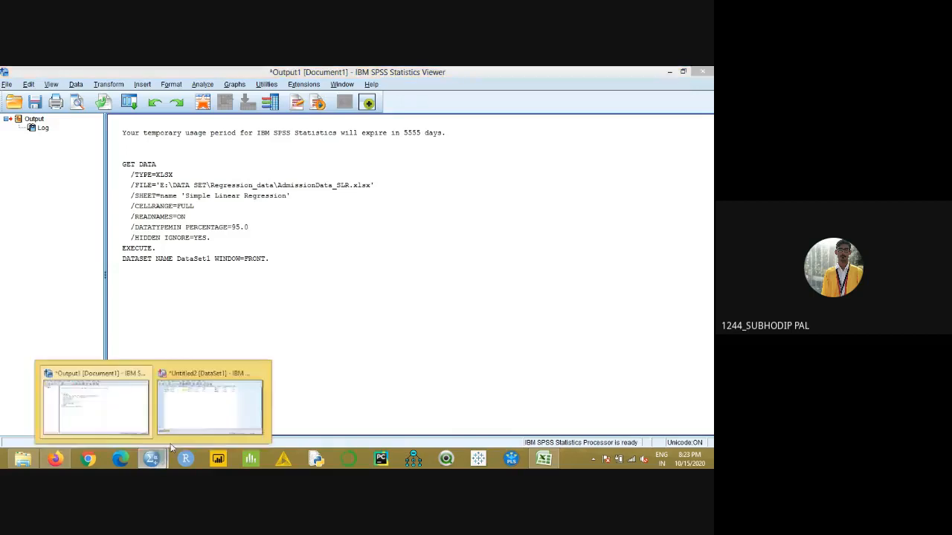
{"action": "left_click", "coordinate": [197, 433]}
{"action": "left_click", "coordinate": [186, 143]}
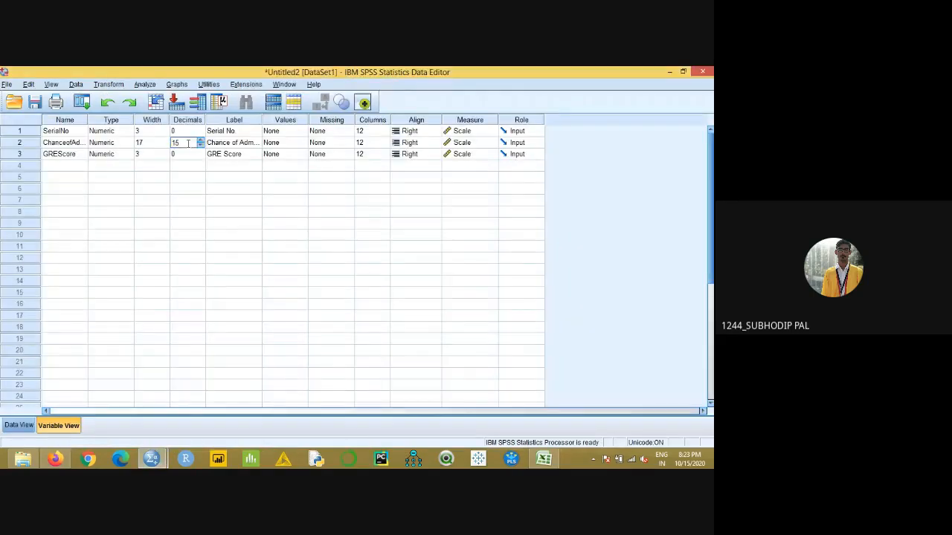
{"action": "key", "text": "BackSpace"}
{"action": "key", "text": "BackSpace"}
{"action": "key", "text": "Return"}
{"action": "left_click", "coordinate": [19, 425]}
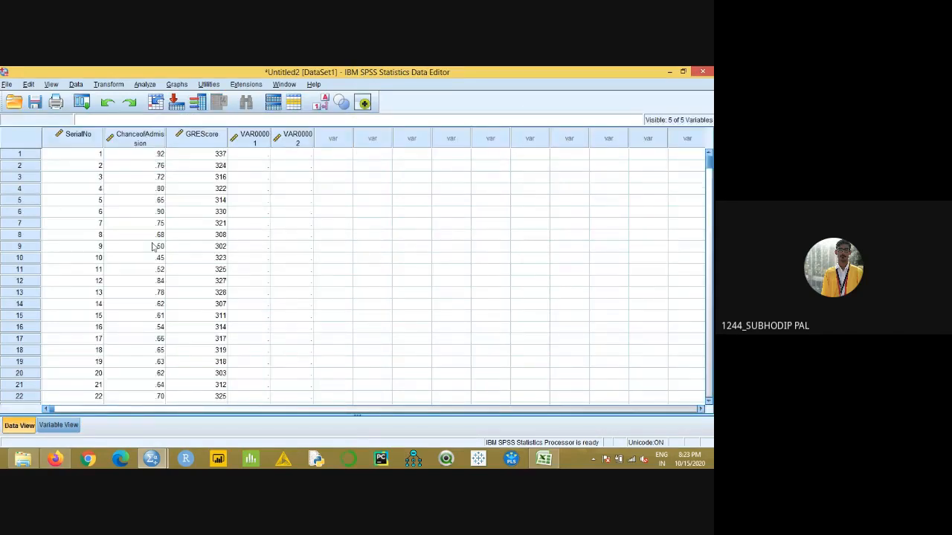
- Delete the stray variables VAR00001 and VAR00002 from the dataset and return to the data values
{"action": "left_click", "coordinate": [543, 459]}
{"action": "left_click", "coordinate": [543, 459]}
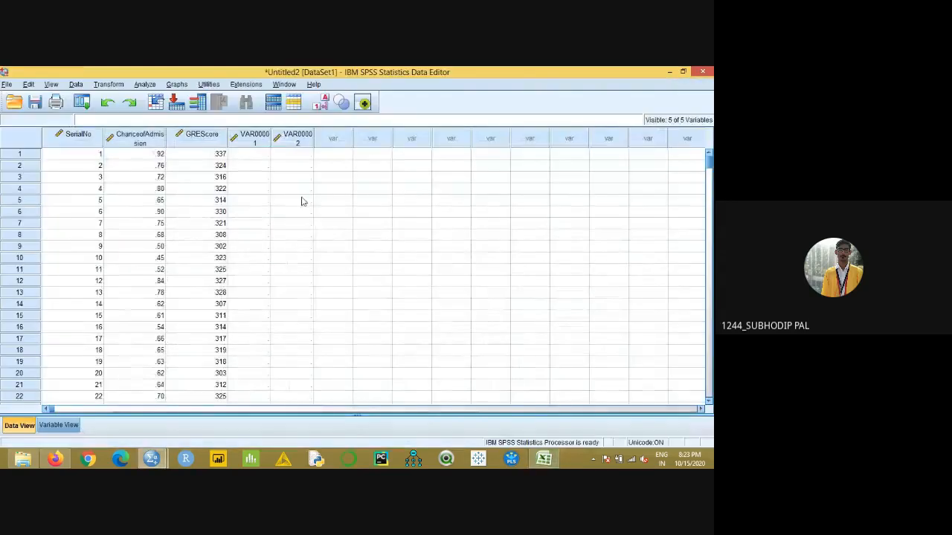
{"action": "left_click", "coordinate": [71, 425]}
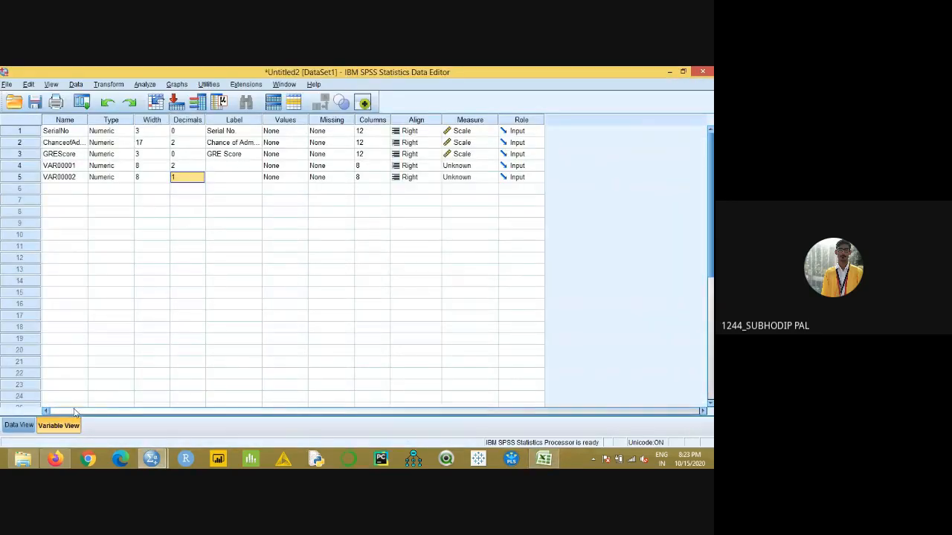
{"action": "right_click", "coordinate": [23, 168]}
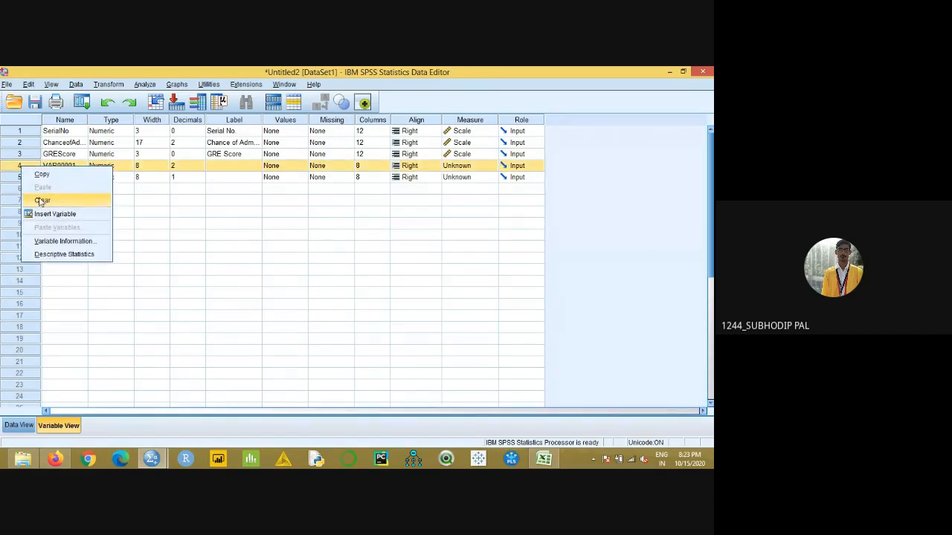
{"action": "left_click", "coordinate": [37, 199]}
{"action": "right_click", "coordinate": [20, 167]}
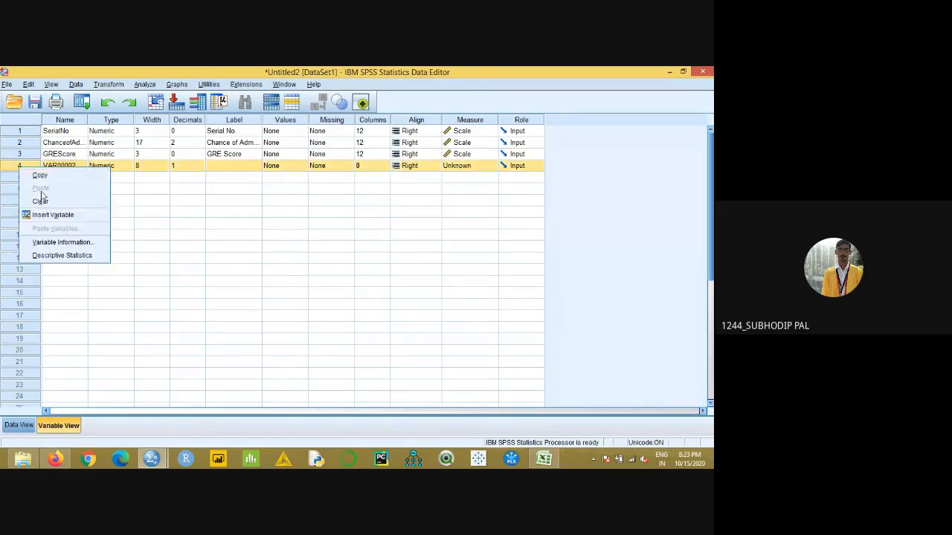
{"action": "left_click", "coordinate": [42, 202]}
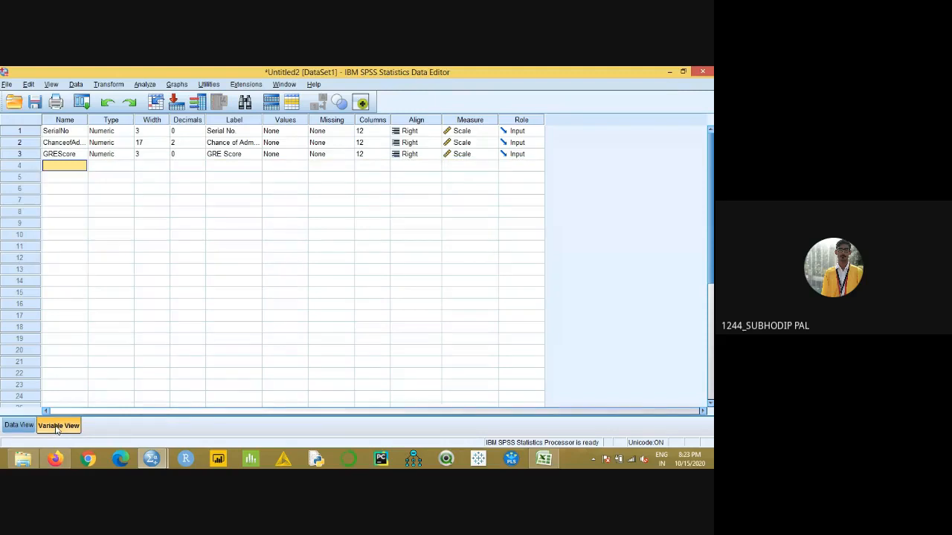
{"action": "left_click", "coordinate": [18, 426]}
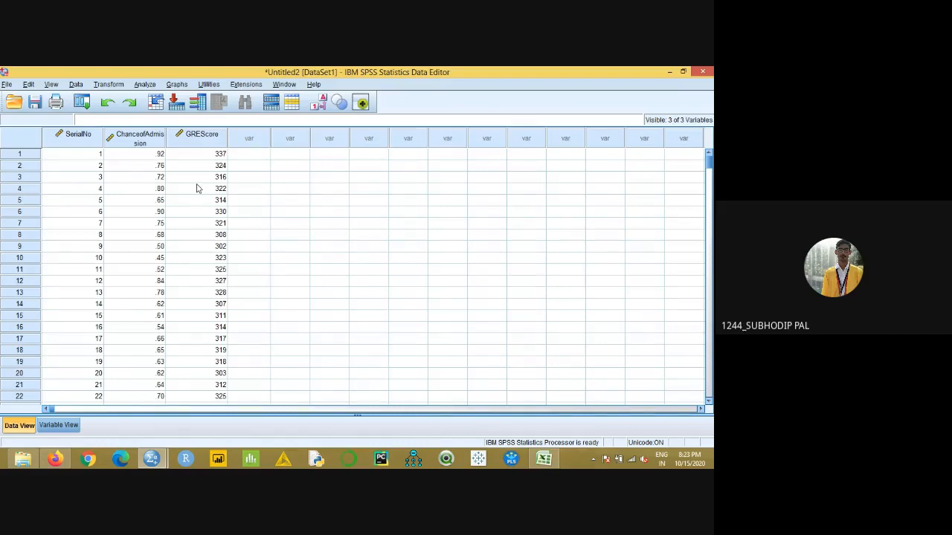
- Examine the Chance of Admission and GRE Score columns from the header row down in the Excel worksheet
{"action": "left_click", "coordinate": [543, 458]}
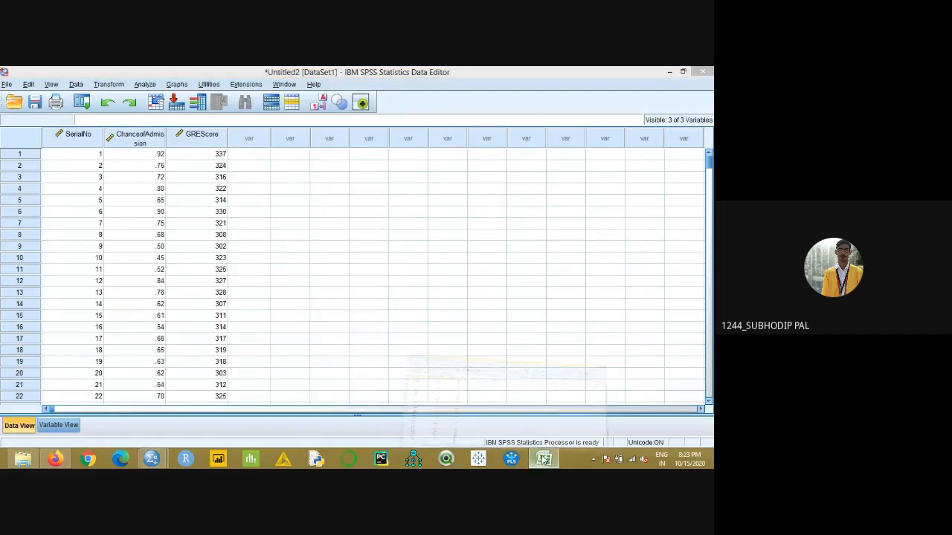
{"action": "scroll", "coordinate": [406, 284], "scroll_direction": "up", "scroll_amount": 5}
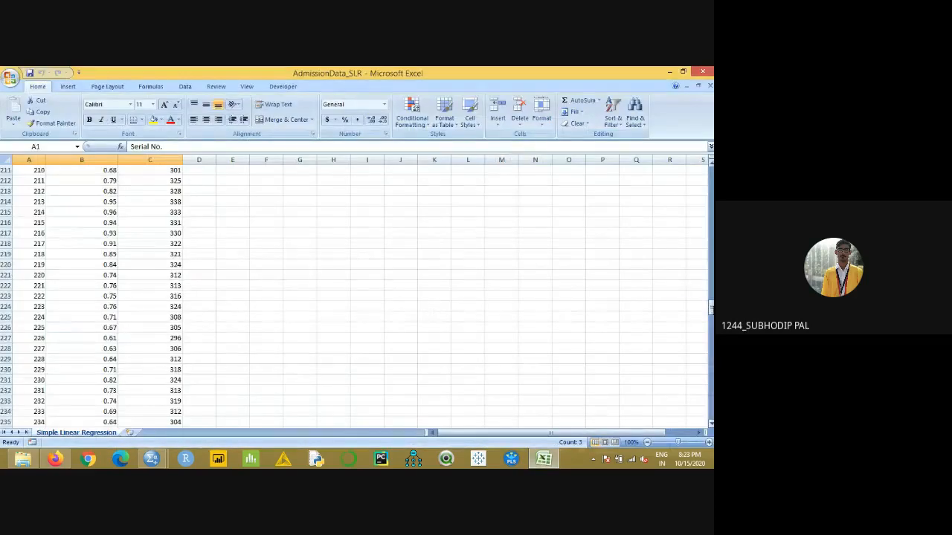
{"action": "left_click_drag", "start_coordinate": [711, 306], "coordinate": [710, 175]}
{"action": "left_click", "coordinate": [141, 170]}
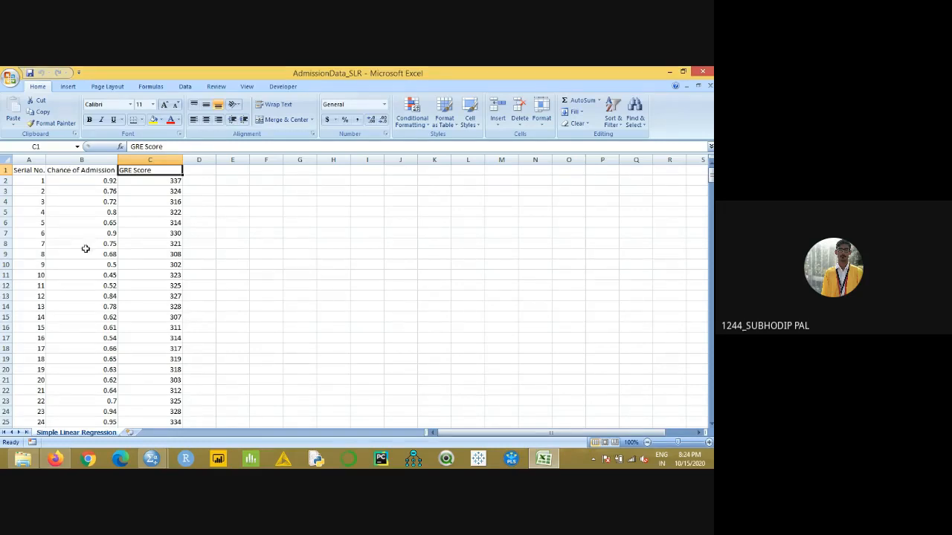
- Return to the SPSS Data Editor and widen the ChanceofAdmission column to fit its full name
{"action": "mouse_move", "coordinate": [153, 461]}
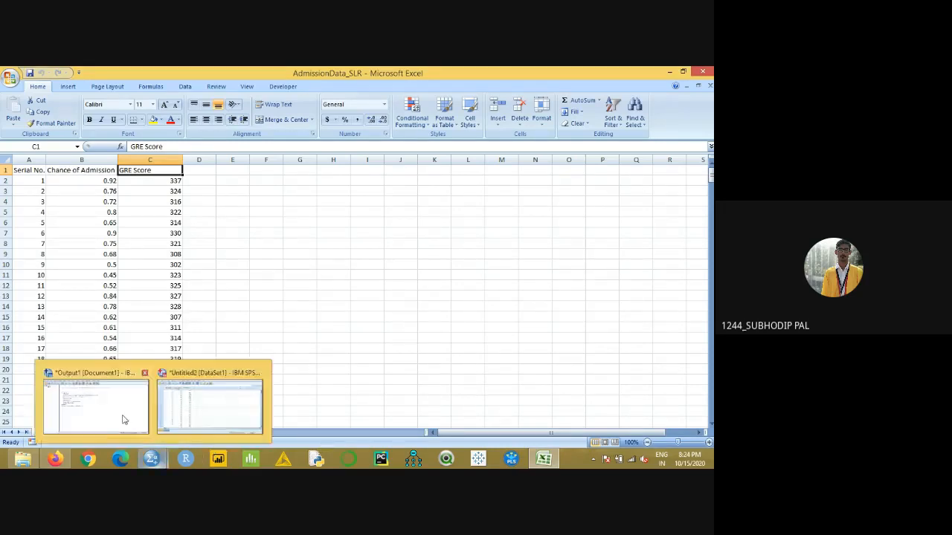
{"action": "left_click", "coordinate": [124, 420]}
{"action": "left_click", "coordinate": [201, 414]}
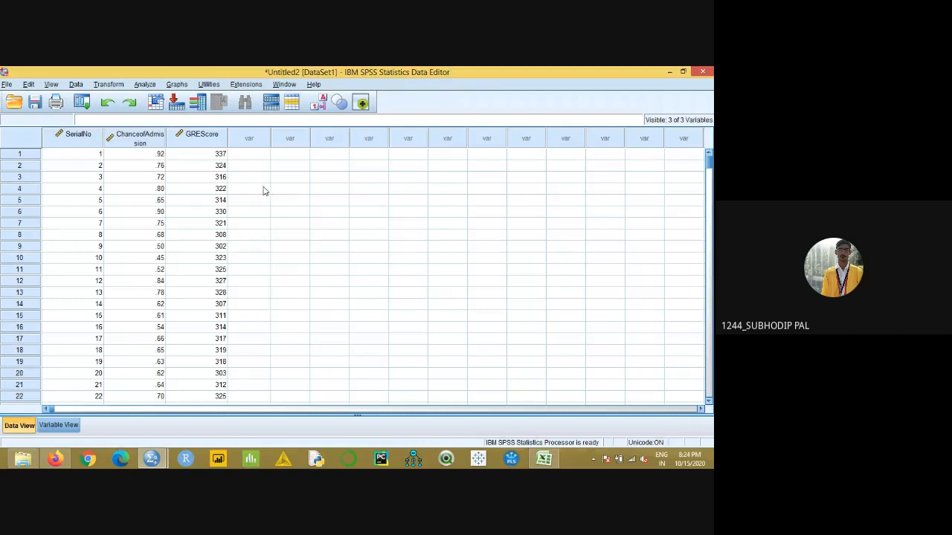
{"action": "double_click", "coordinate": [167, 141]}
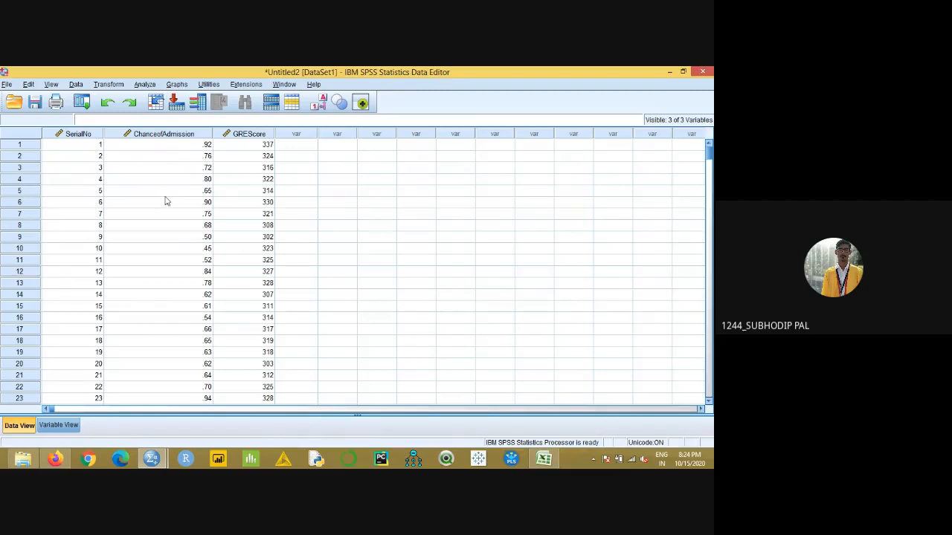
- Start a Linear Regression analysis and place its dialog beside the data columns
{"action": "left_click", "coordinate": [148, 86]}
{"action": "mouse_move", "coordinate": [175, 158]}
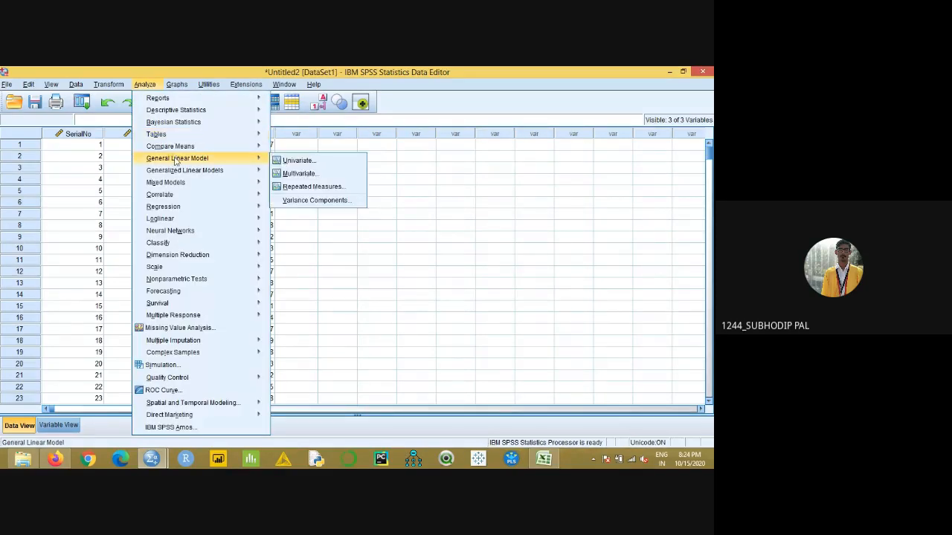
{"action": "mouse_move", "coordinate": [172, 208]}
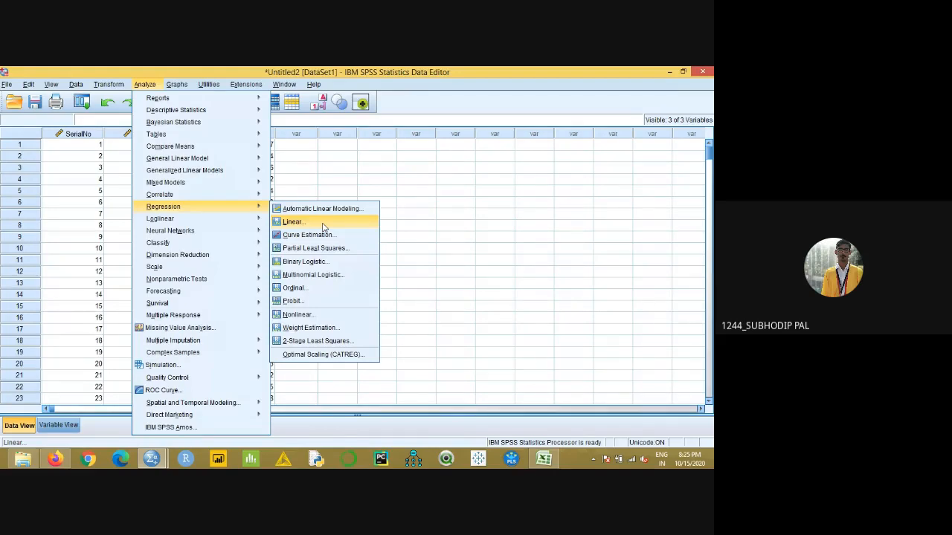
{"action": "left_click", "coordinate": [374, 224]}
{"action": "left_click_drag", "start_coordinate": [359, 152], "coordinate": [474, 146]}
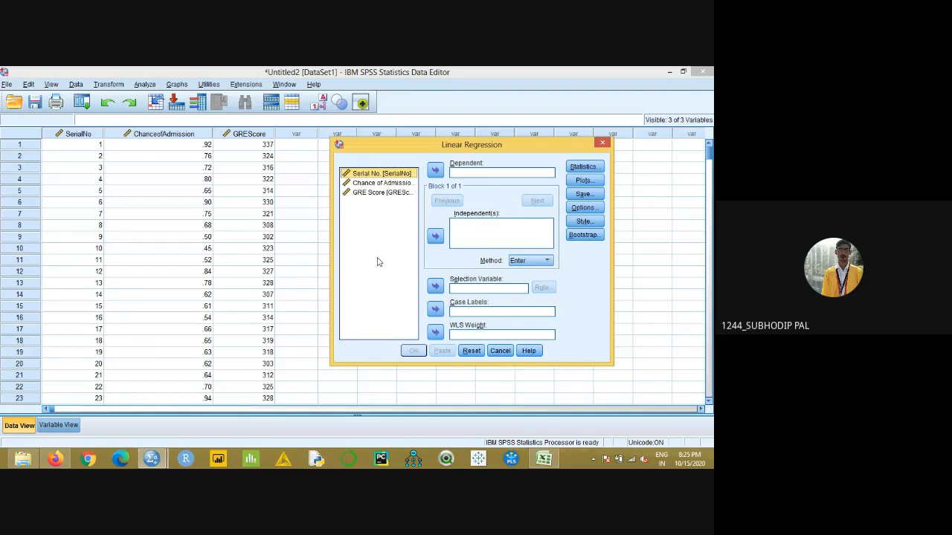
- Assign Chance of Admission as the dependent and GRE Score as an independent variable, and remove both from their roles
{"action": "left_click", "coordinate": [399, 183]}
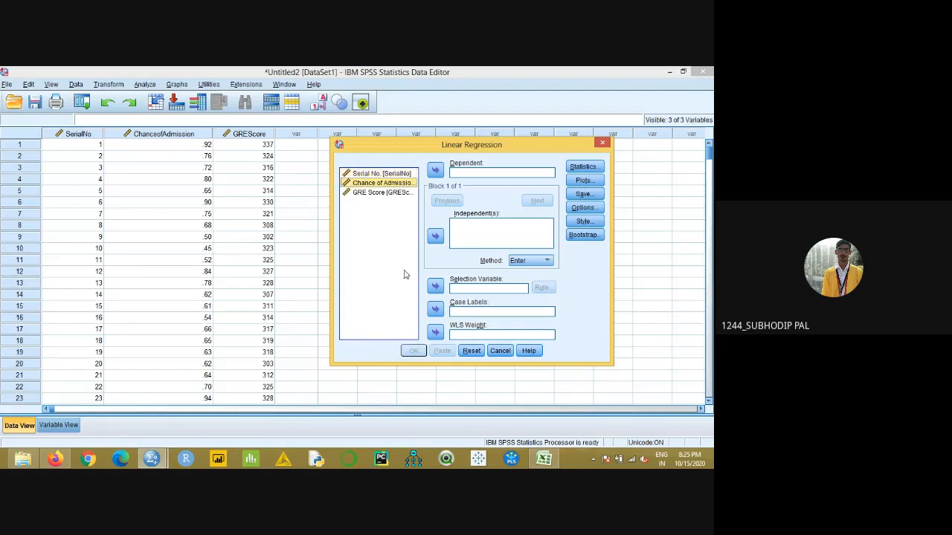
{"action": "left_click", "coordinate": [435, 172]}
{"action": "double_click", "coordinate": [375, 184]}
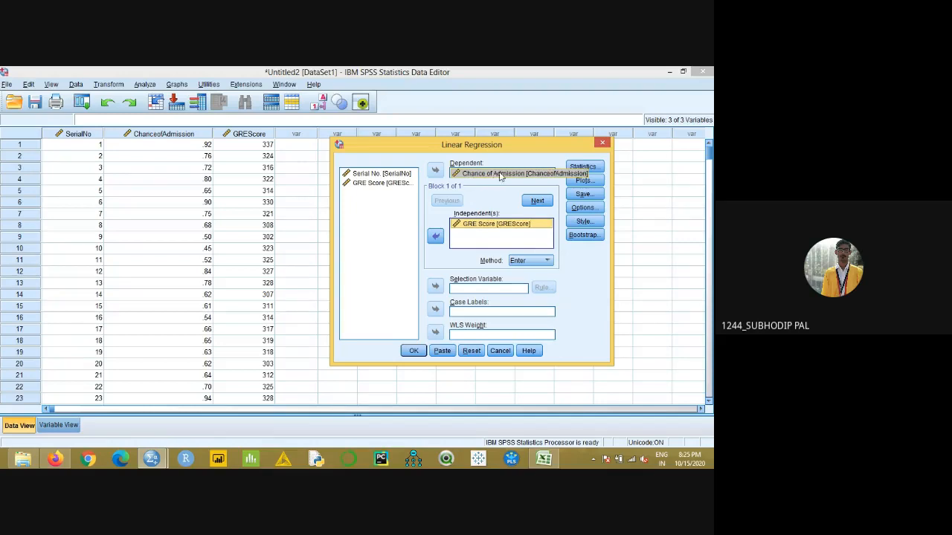
{"action": "left_click", "coordinate": [435, 238]}
{"action": "left_click", "coordinate": [464, 174]}
{"action": "left_click", "coordinate": [436, 171]}
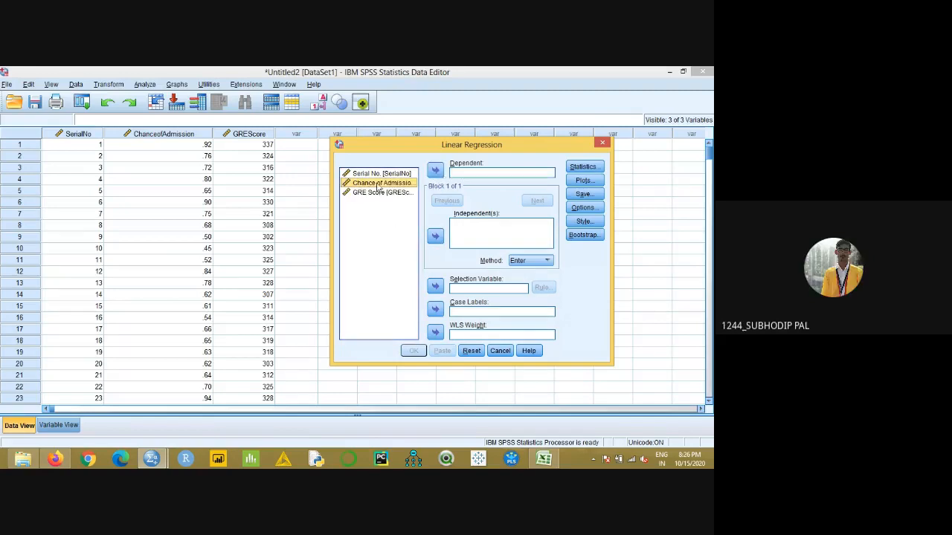
- Set Chance of Admission as the dependent and GRE Score as the independent variable, and review the regression's statistics options
{"action": "left_click", "coordinate": [435, 172]}
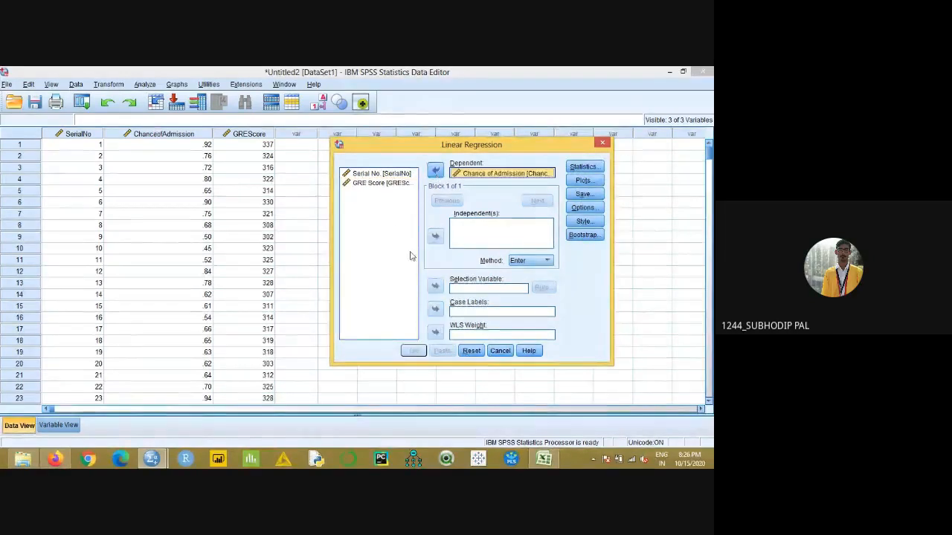
{"action": "double_click", "coordinate": [378, 185]}
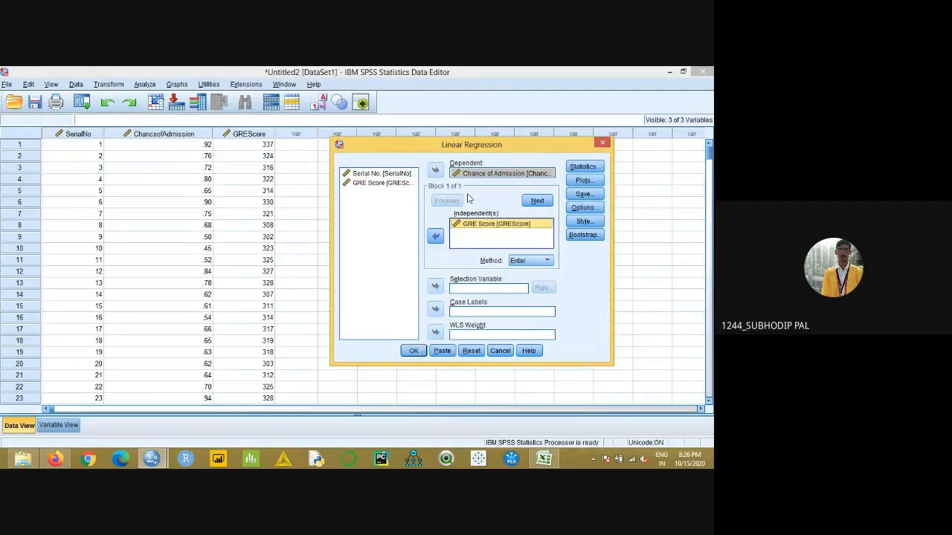
{"action": "left_click", "coordinate": [574, 168]}
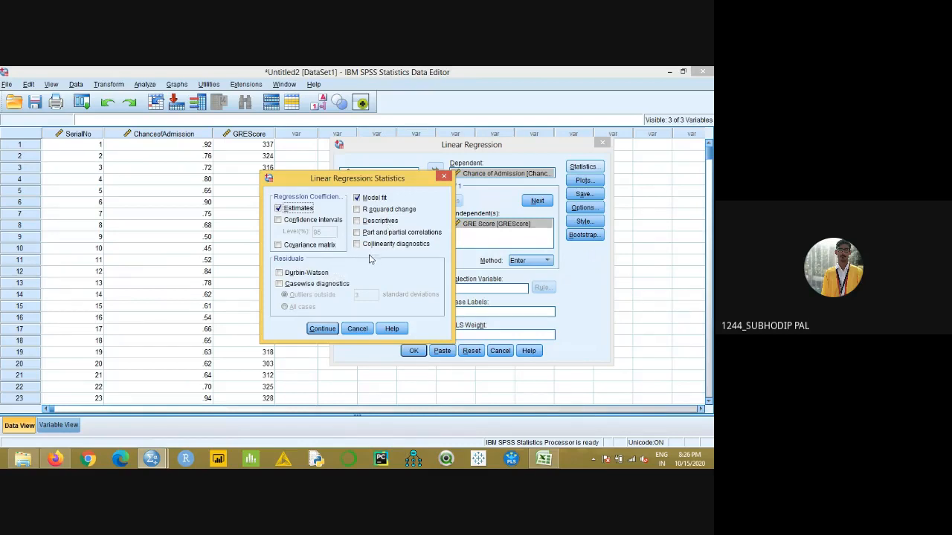
{"action": "left_click", "coordinate": [443, 179]}
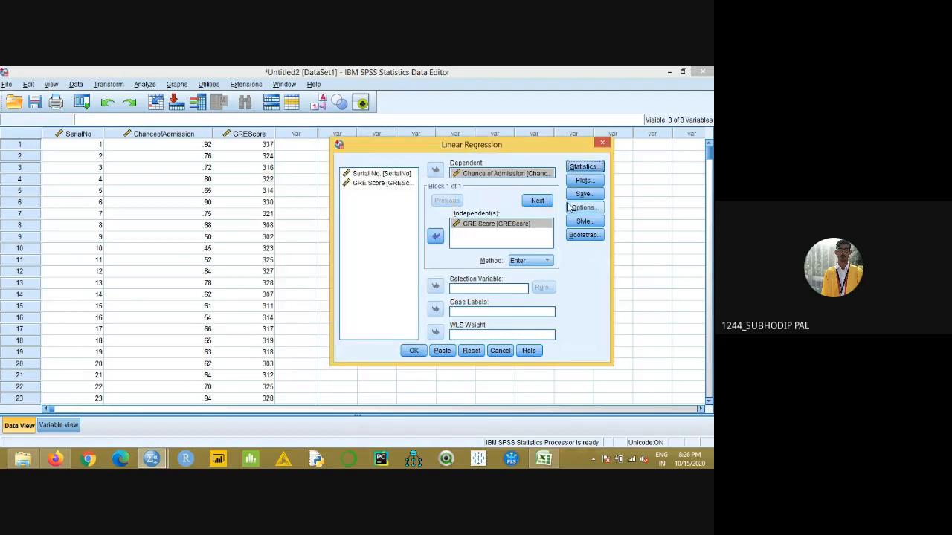
- Add a histogram of the standardized residuals to the regression plots and run the linear regression
{"action": "left_click", "coordinate": [583, 180]}
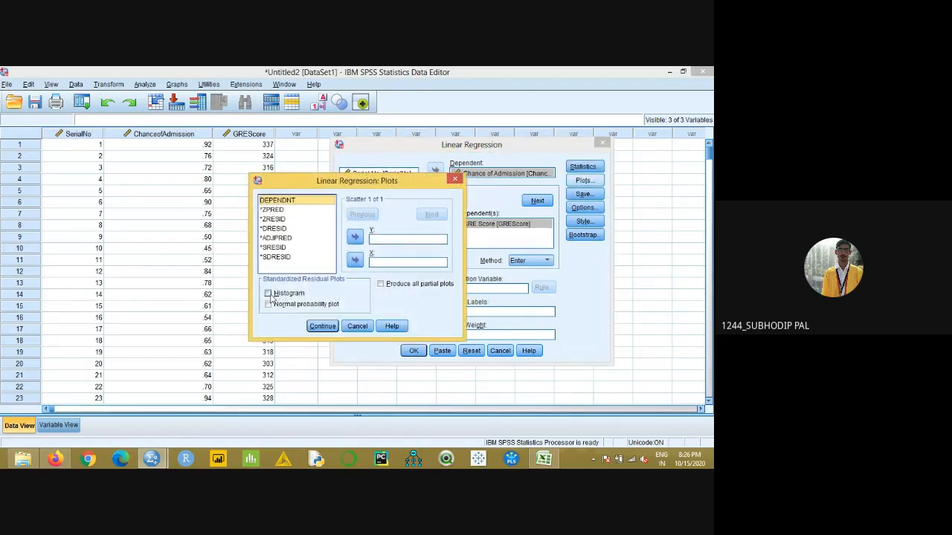
{"action": "left_click", "coordinate": [273, 294]}
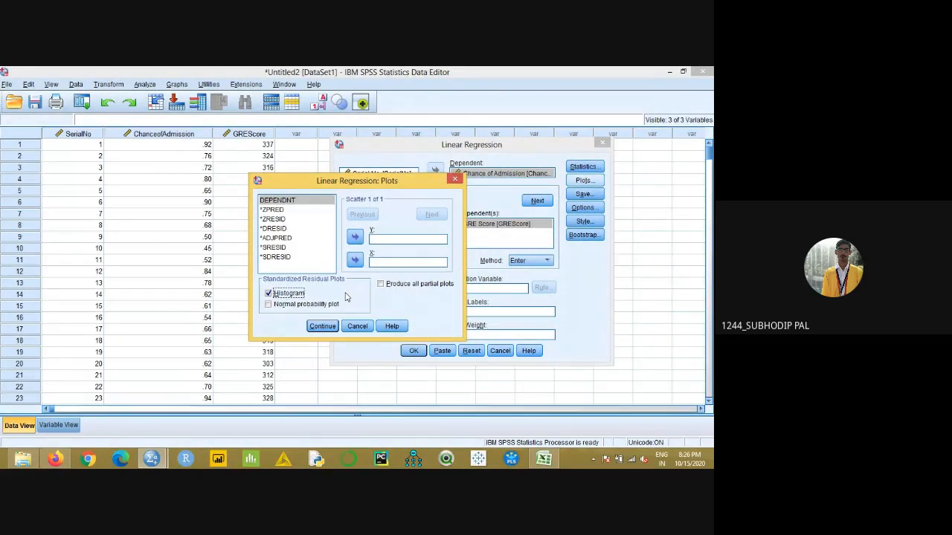
{"action": "left_click", "coordinate": [323, 326]}
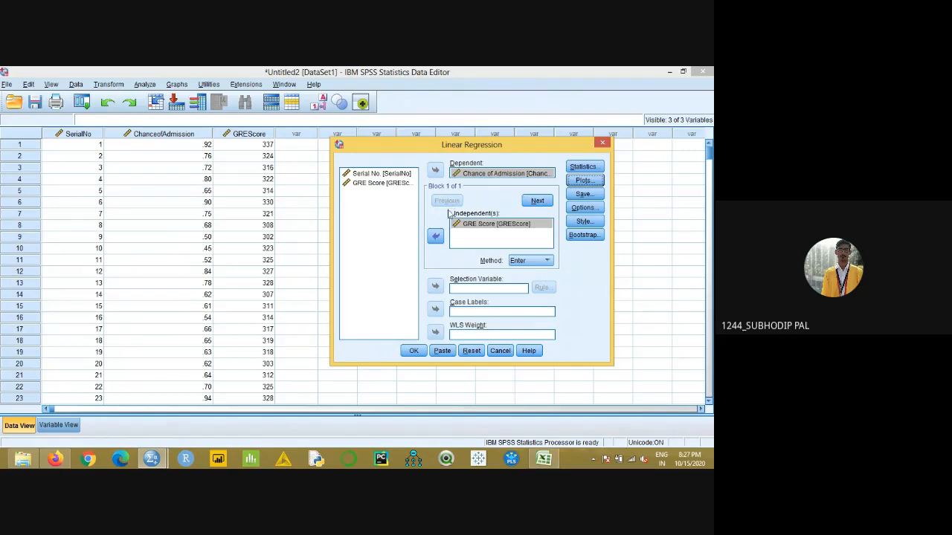
{"action": "left_click", "coordinate": [413, 352]}
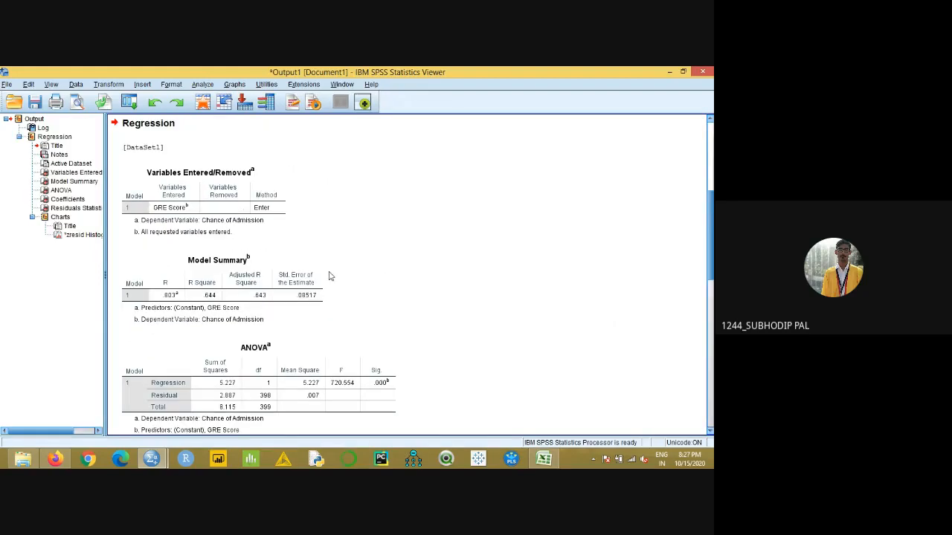
- Select the Variables Entered/Removed table, review the available methods in the Linear Regression settings, keep Enter, and close the dialog without running it
{"action": "left_click", "coordinate": [139, 186]}
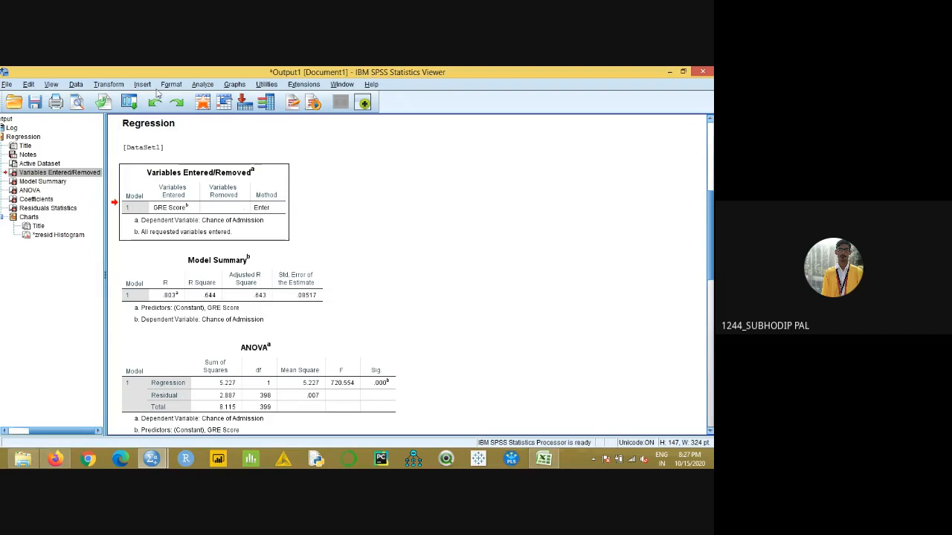
{"action": "left_click", "coordinate": [201, 85]}
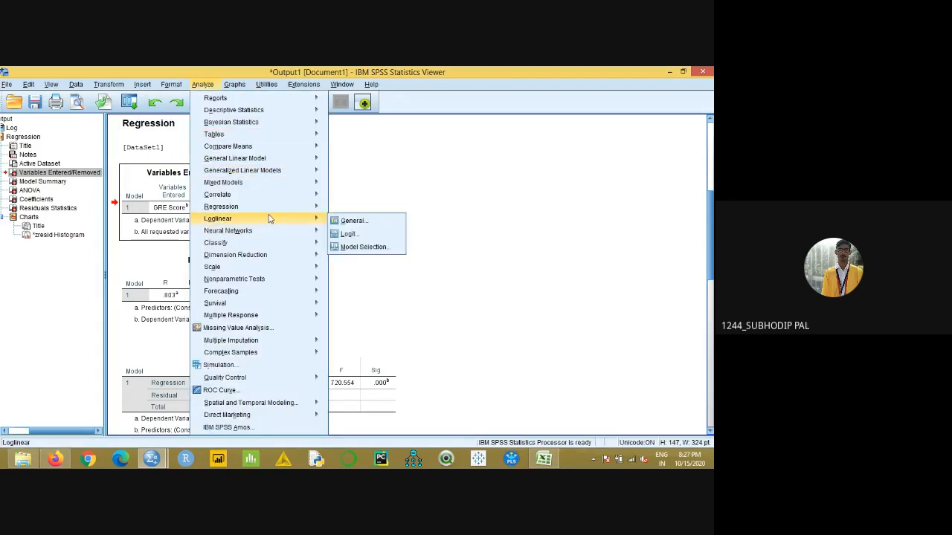
{"action": "mouse_move", "coordinate": [271, 207]}
{"action": "left_click", "coordinate": [357, 223]}
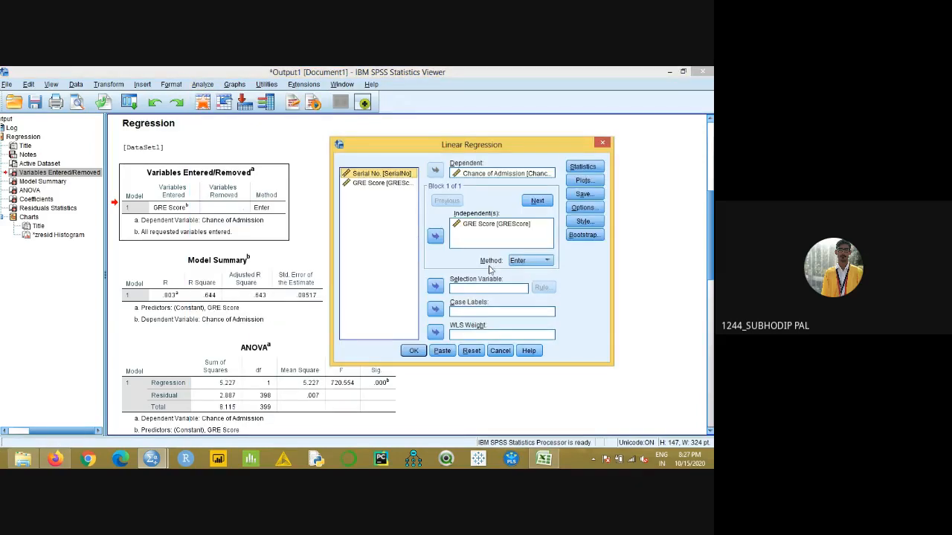
{"action": "left_click", "coordinate": [520, 262]}
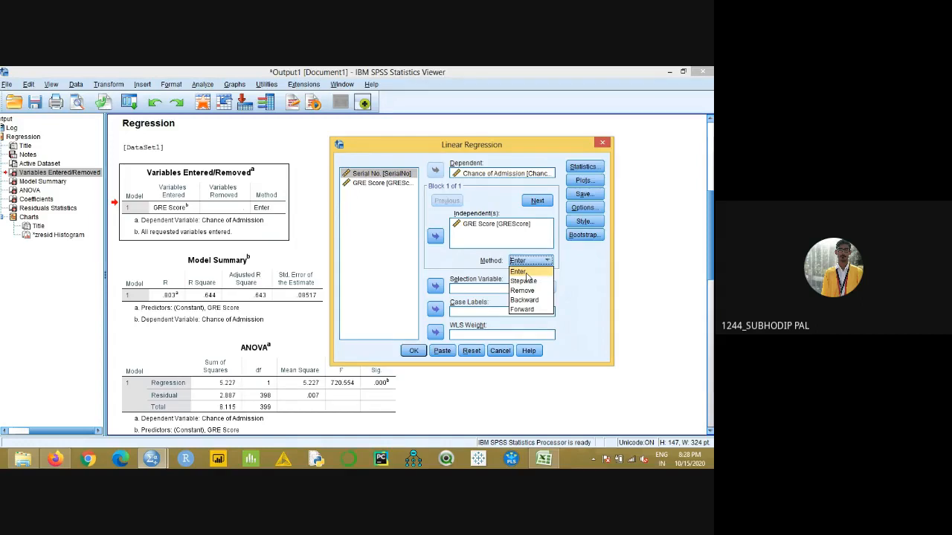
{"action": "left_click", "coordinate": [526, 273]}
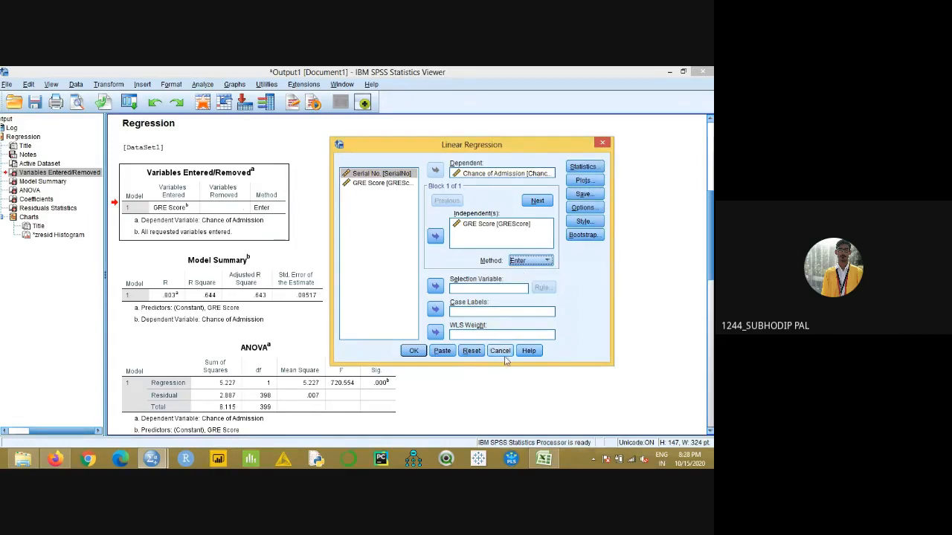
{"action": "left_click", "coordinate": [602, 142]}
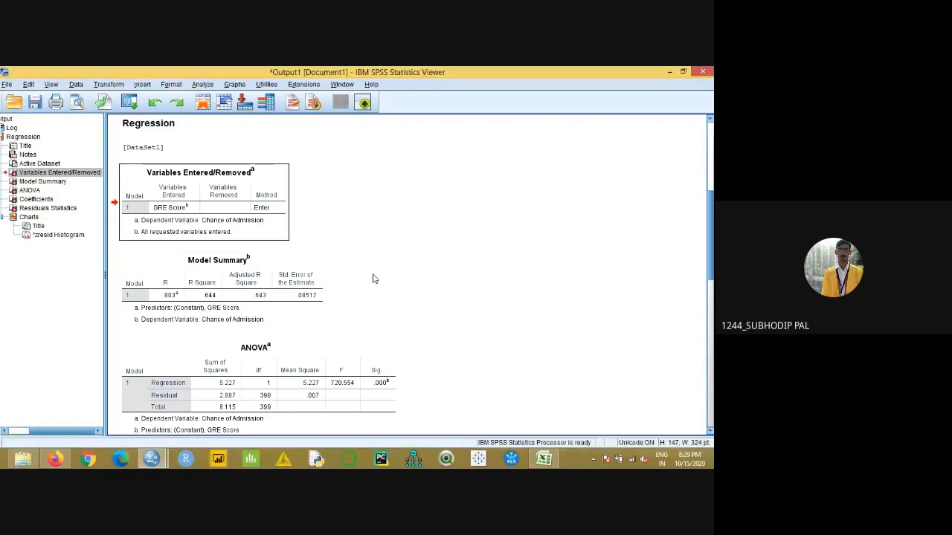
- Examine the regression output: Model Summary, ANOVA, Coefficients and Residuals Statistics tables, the residual histogram, and the command log
{"action": "scroll", "coordinate": [377, 293], "scroll_direction": "down", "scroll_amount": 3}
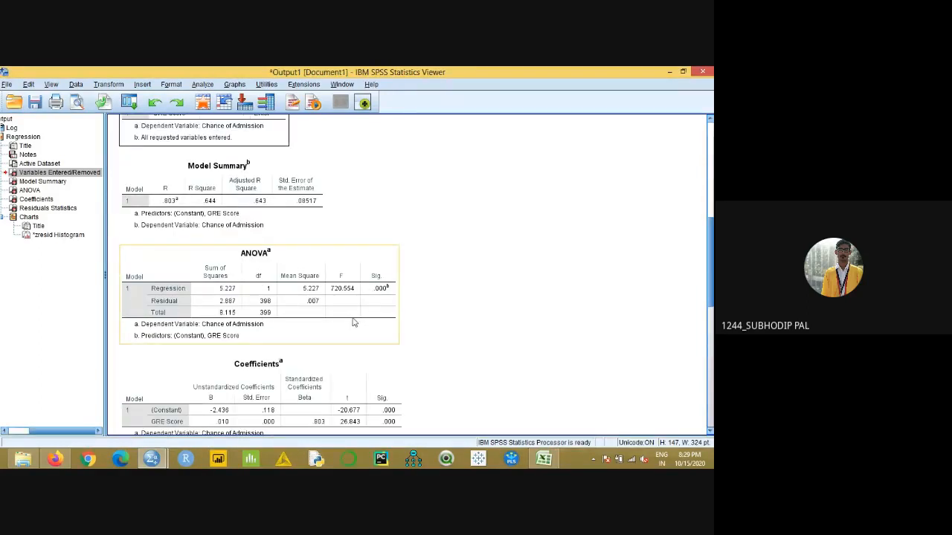
{"action": "scroll", "coordinate": [354, 322], "scroll_direction": "down", "scroll_amount": 2}
{"action": "scroll", "coordinate": [353, 322], "scroll_direction": "down", "scroll_amount": 3}
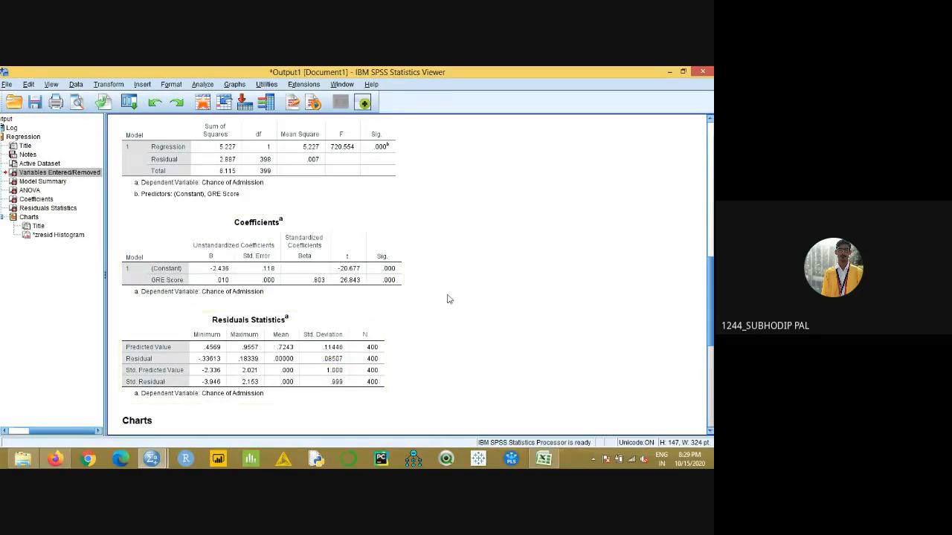
{"action": "scroll", "coordinate": [448, 298], "scroll_direction": "down", "scroll_amount": 5}
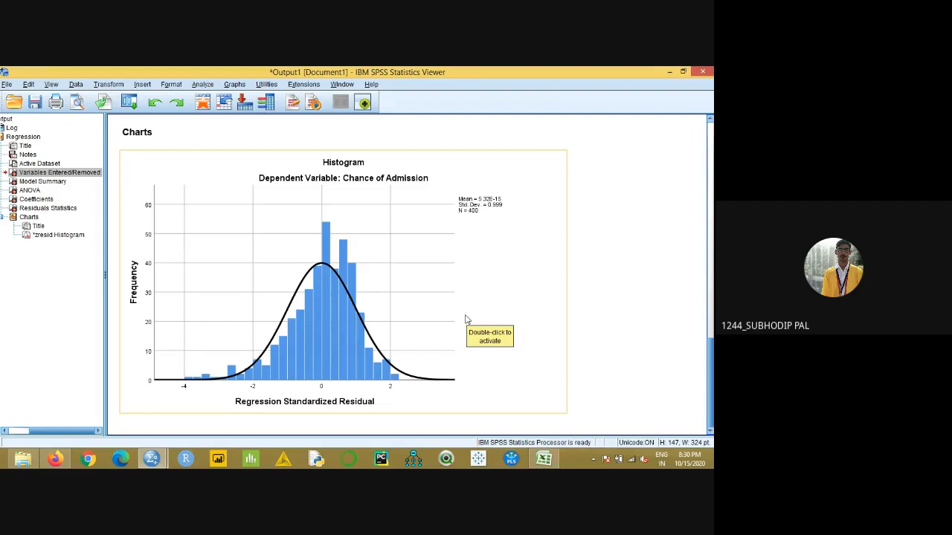
{"action": "scroll", "coordinate": [465, 319], "scroll_direction": "up", "scroll_amount": 1}
{"action": "scroll", "coordinate": [465, 320], "scroll_direction": "up", "scroll_amount": 15}
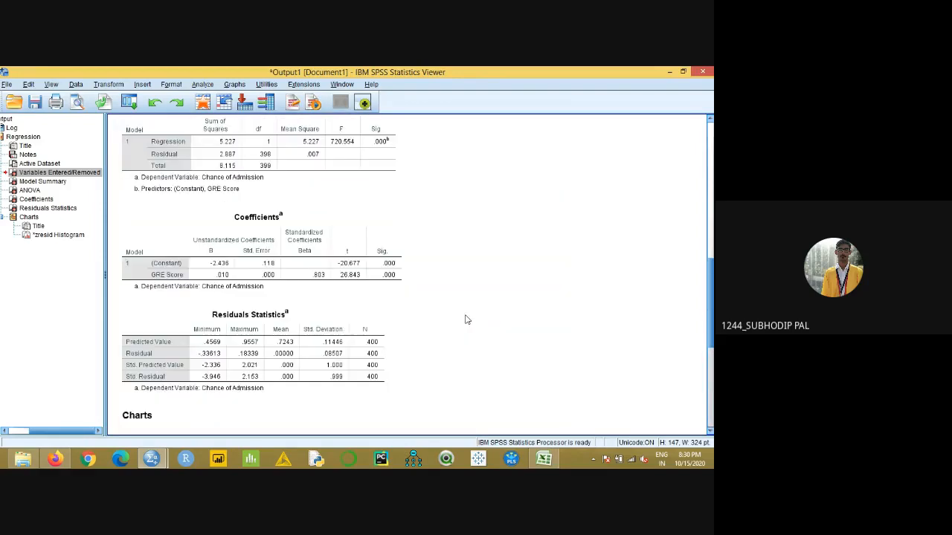
{"action": "scroll", "coordinate": [466, 319], "scroll_direction": "down", "scroll_amount": 9}
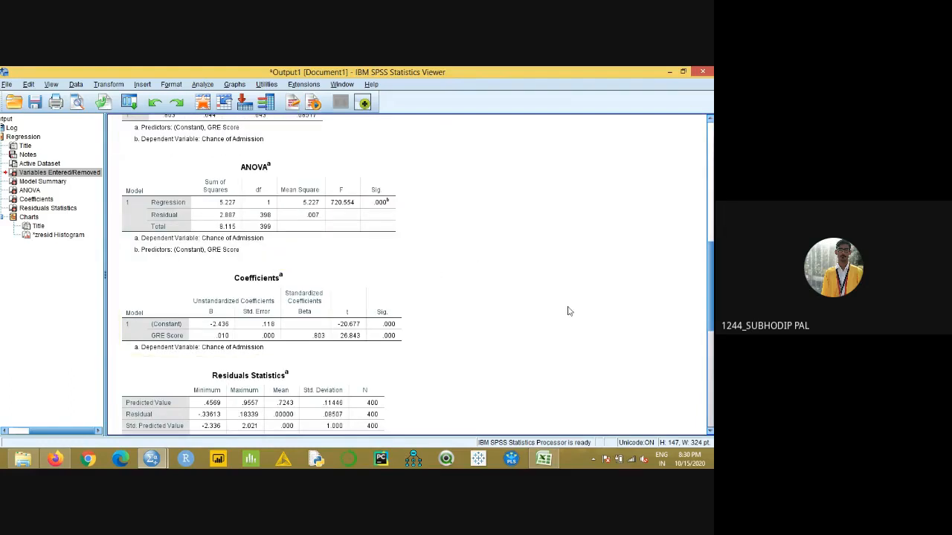
{"action": "left_click", "coordinate": [343, 340]}
{"action": "scroll", "coordinate": [429, 316], "scroll_direction": "up", "scroll_amount": 8}
{"action": "scroll", "coordinate": [429, 316], "scroll_direction": "up", "scroll_amount": 2}
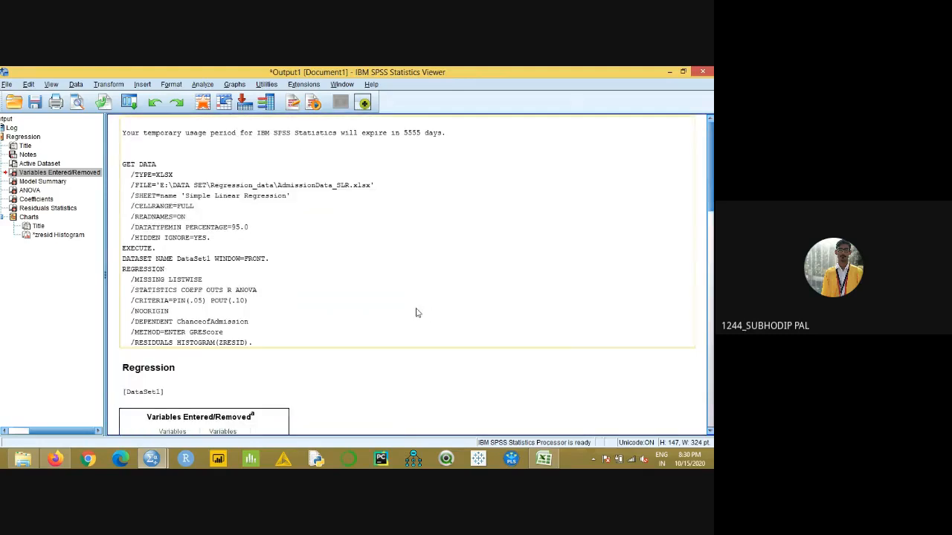
- Reopen the Linear Regression settings for review, close them without running, and view the residual histogram in the output again
{"action": "left_click", "coordinate": [203, 84]}
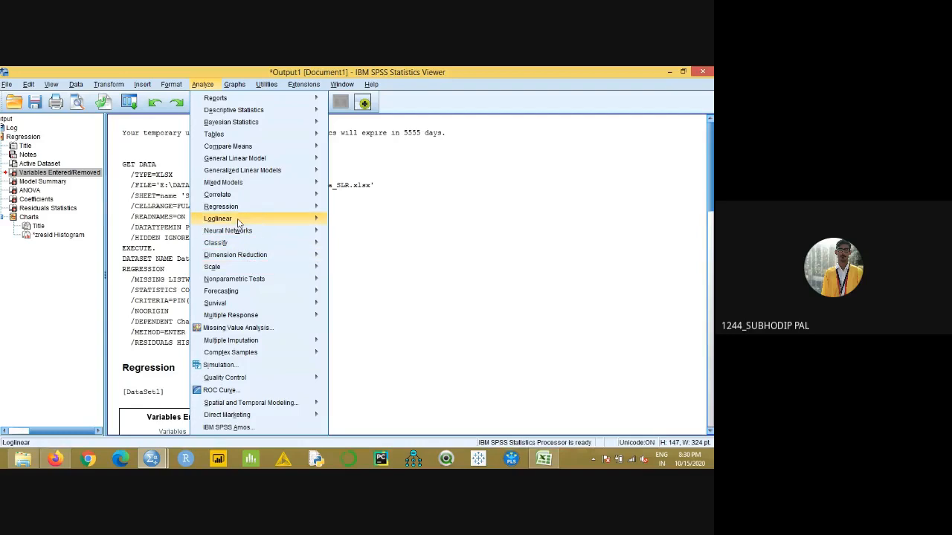
{"action": "mouse_move", "coordinate": [235, 209]}
{"action": "left_click", "coordinate": [361, 222]}
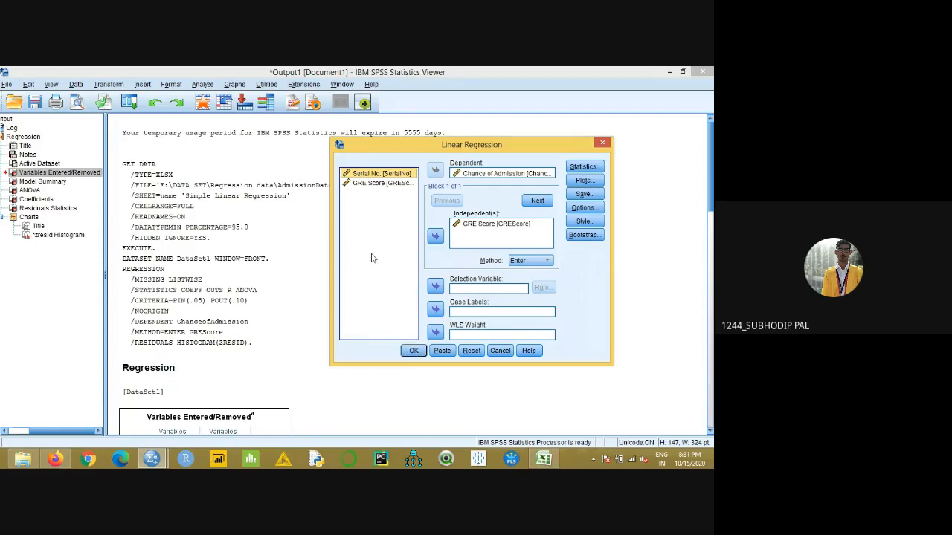
{"action": "left_click", "coordinate": [602, 144]}
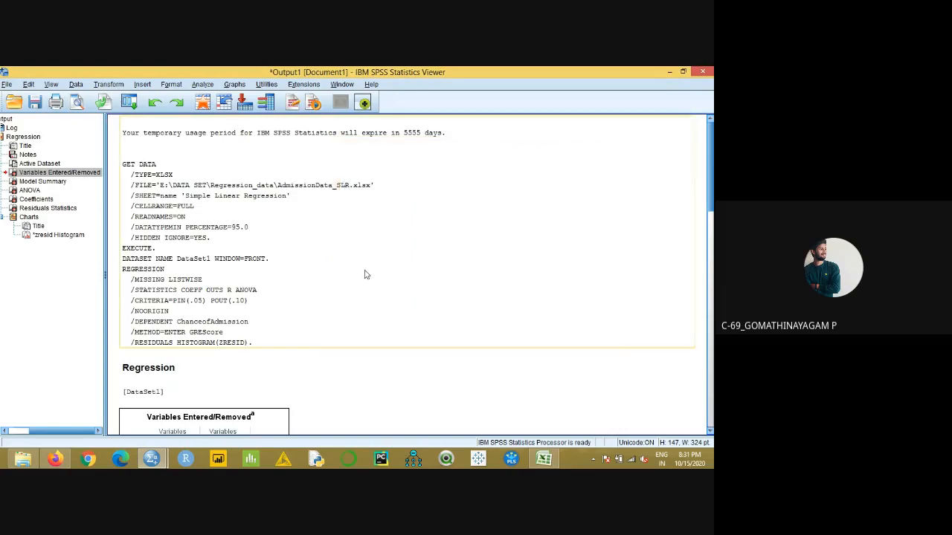
{"action": "scroll", "coordinate": [437, 273], "scroll_direction": "down", "scroll_amount": 5}
{"action": "scroll", "coordinate": [436, 273], "scroll_direction": "down", "scroll_amount": 10}
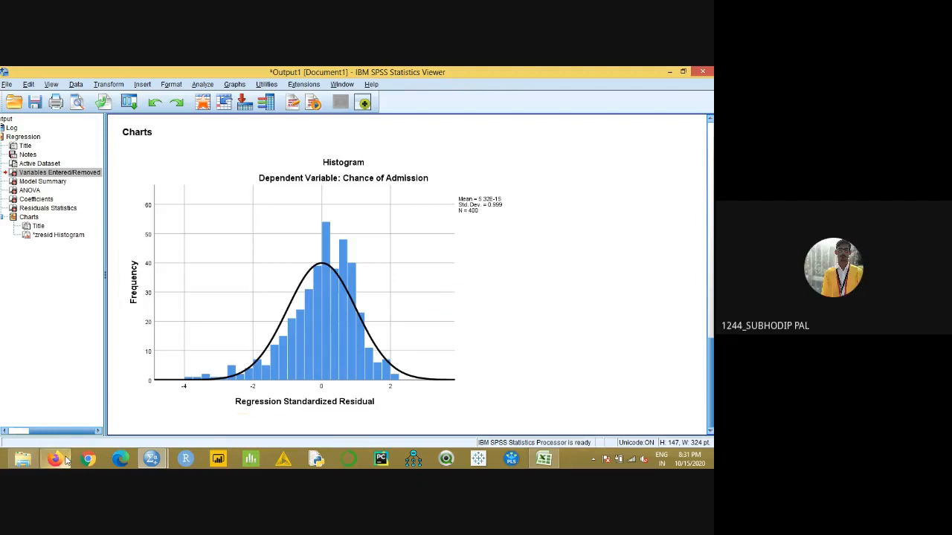
- Switch to the Google Meet call in Firefox and open its additional call options
{"action": "mouse_move", "coordinate": [66, 461]}
{"action": "left_click", "coordinate": [58, 460]}
{"action": "left_click", "coordinate": [700, 425]}
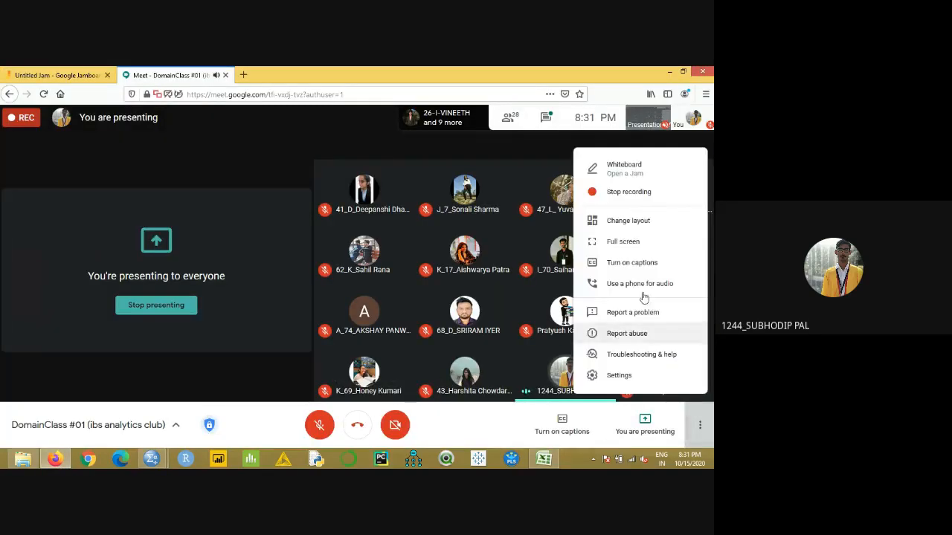